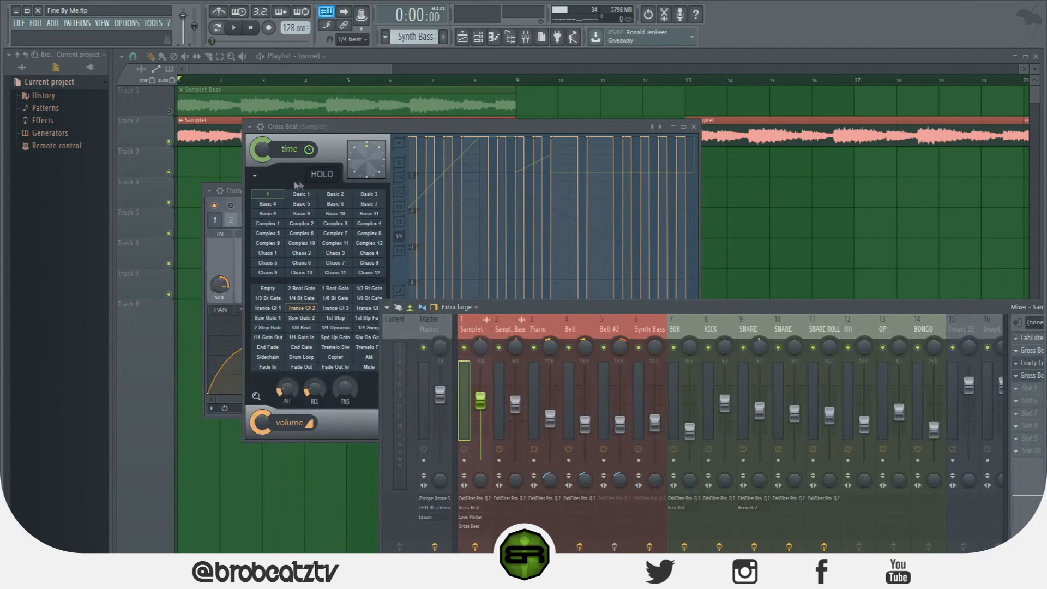
Create an automation clip for the time slot selection of the Gross Beat effect on the Samplet mixer track
{"action": "left_click", "coordinate": [269, 194]}
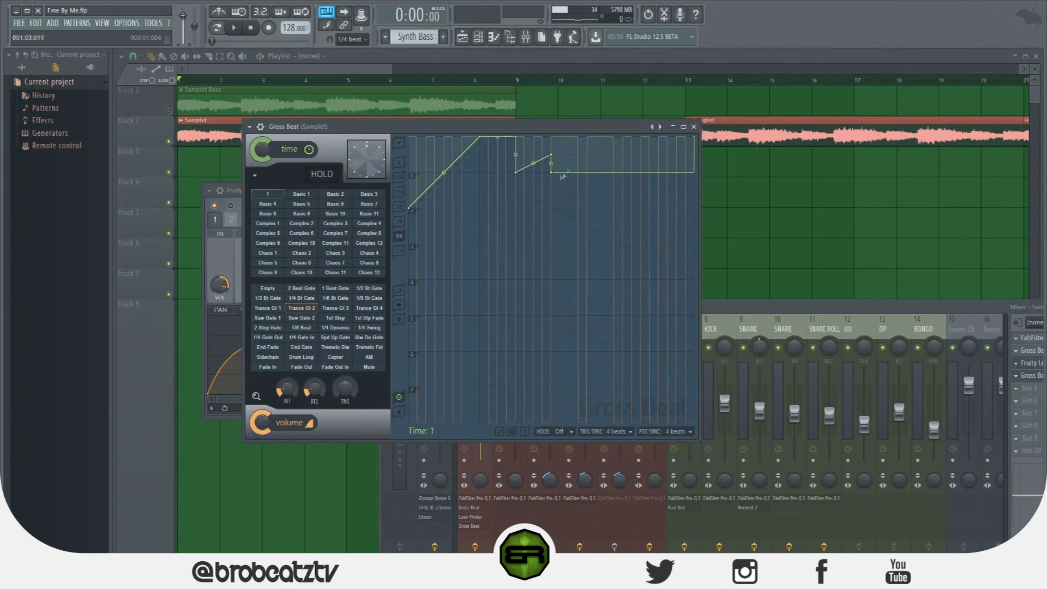
{"action": "left_click_drag", "start_coordinate": [472, 129], "coordinate": [516, 109]}
{"action": "left_click", "coordinate": [342, 290]}
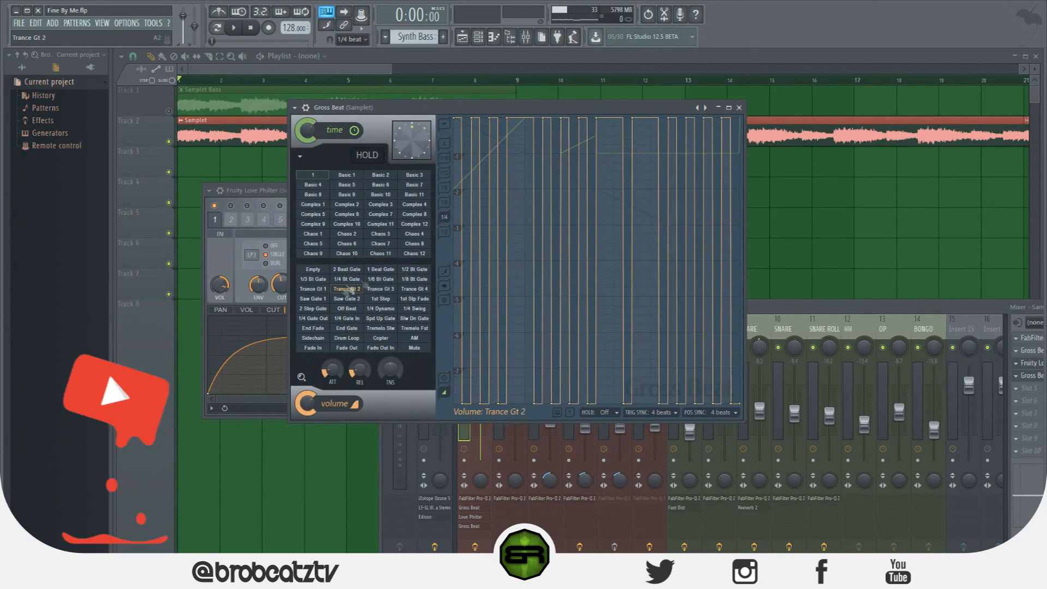
{"action": "left_click_drag", "start_coordinate": [842, 307], "coordinate": [920, 193]}
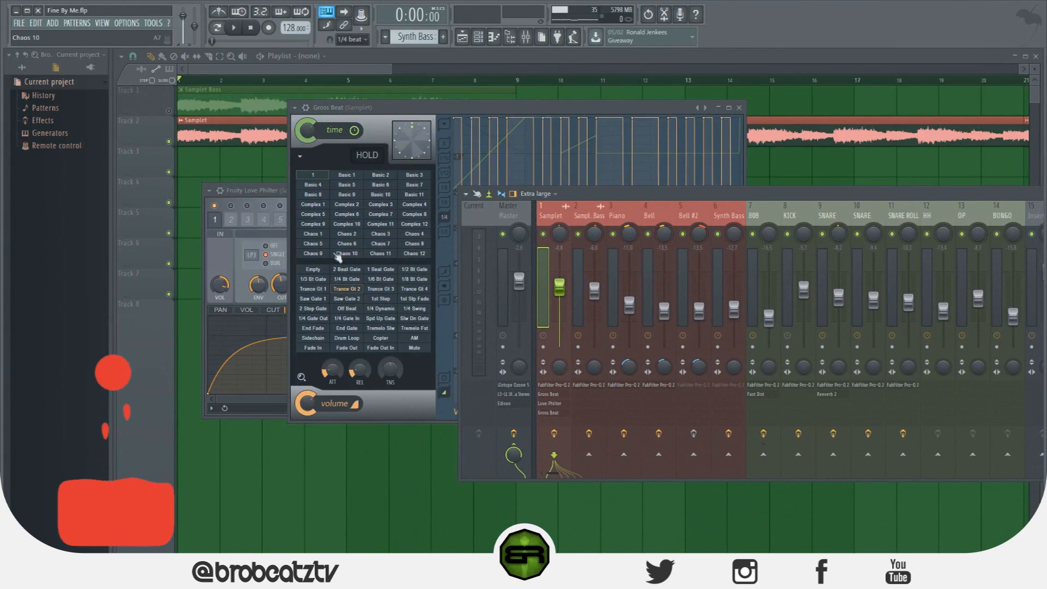
{"action": "left_click_drag", "start_coordinate": [898, 197], "coordinate": [837, 257]}
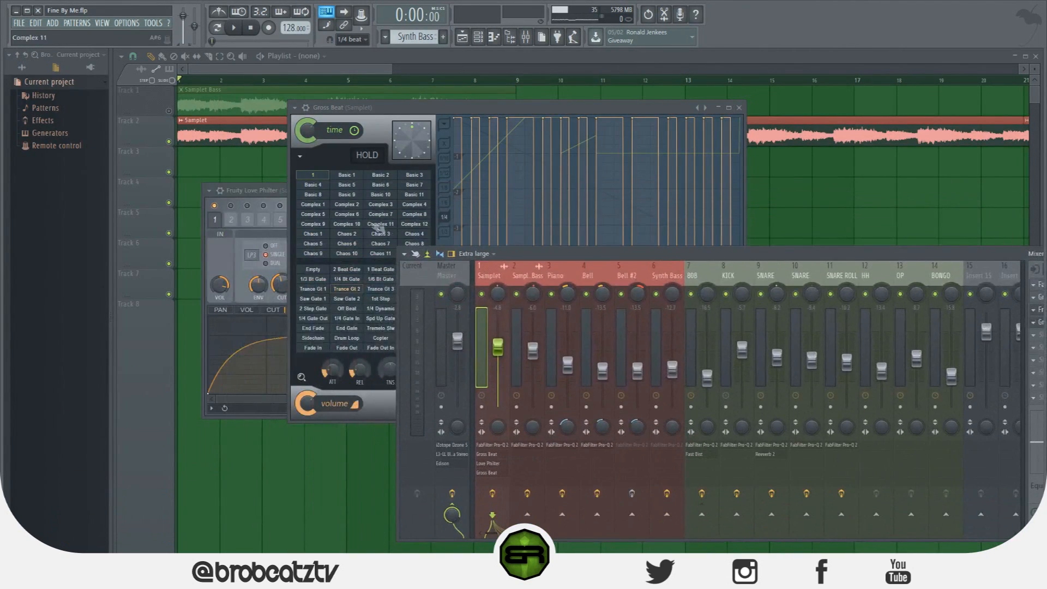
{"action": "right_click", "coordinate": [317, 179]}
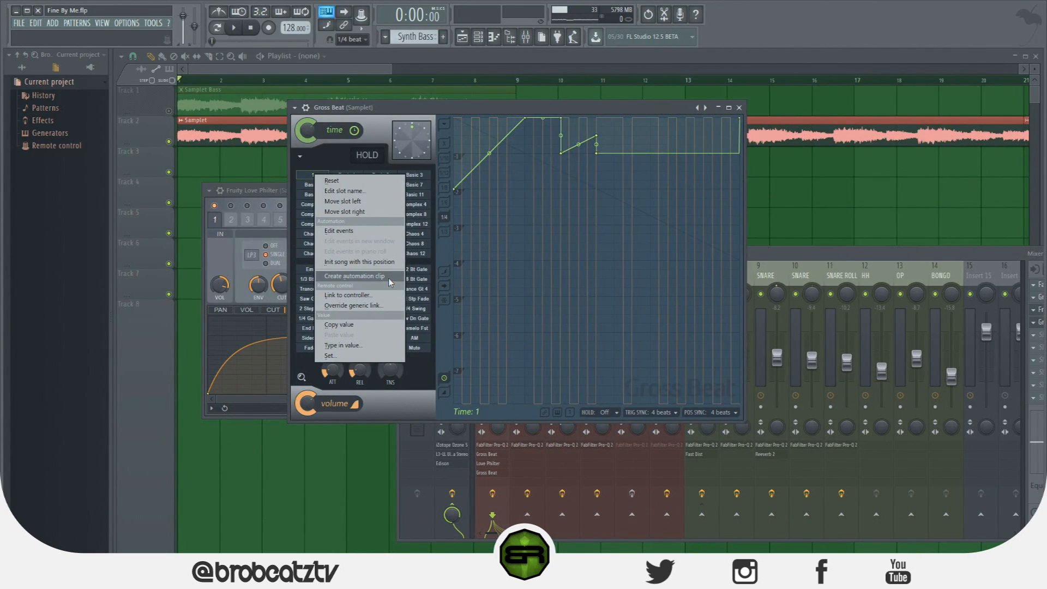
{"action": "left_click", "coordinate": [358, 277]}
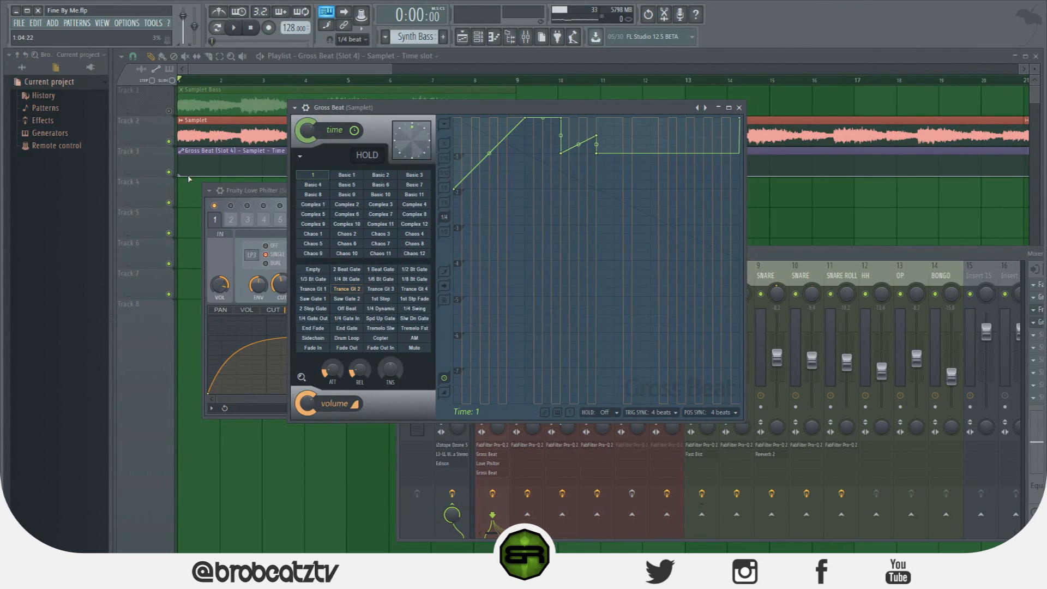
Reset the envelope of Gross Beat's Chaos 12 time slot and reshape it into a straight ramp falling to the second grid line at its end
{"action": "left_click", "coordinate": [410, 254]}
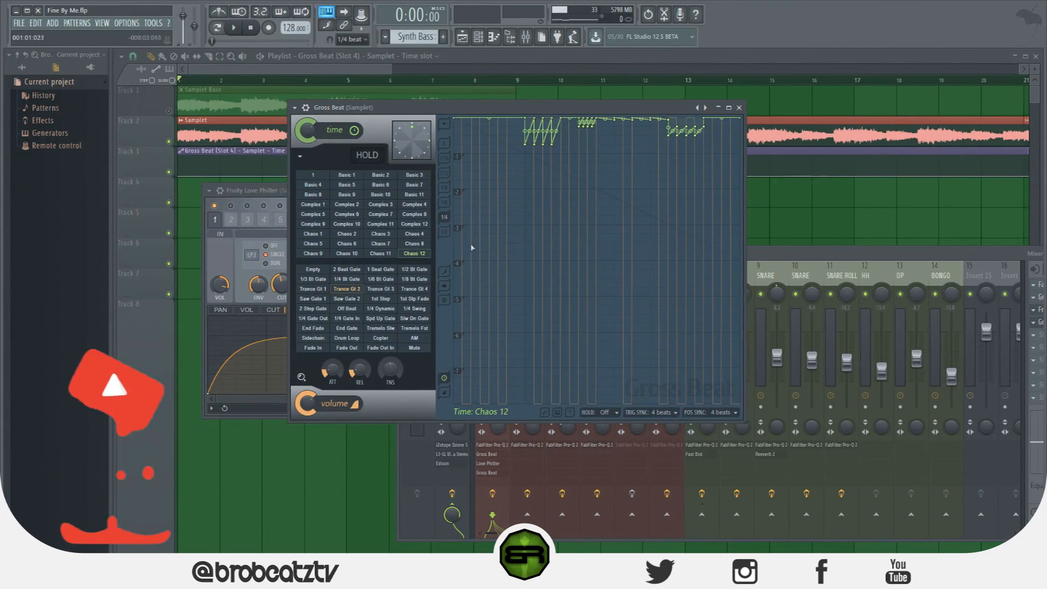
{"action": "left_click", "coordinate": [445, 124]}
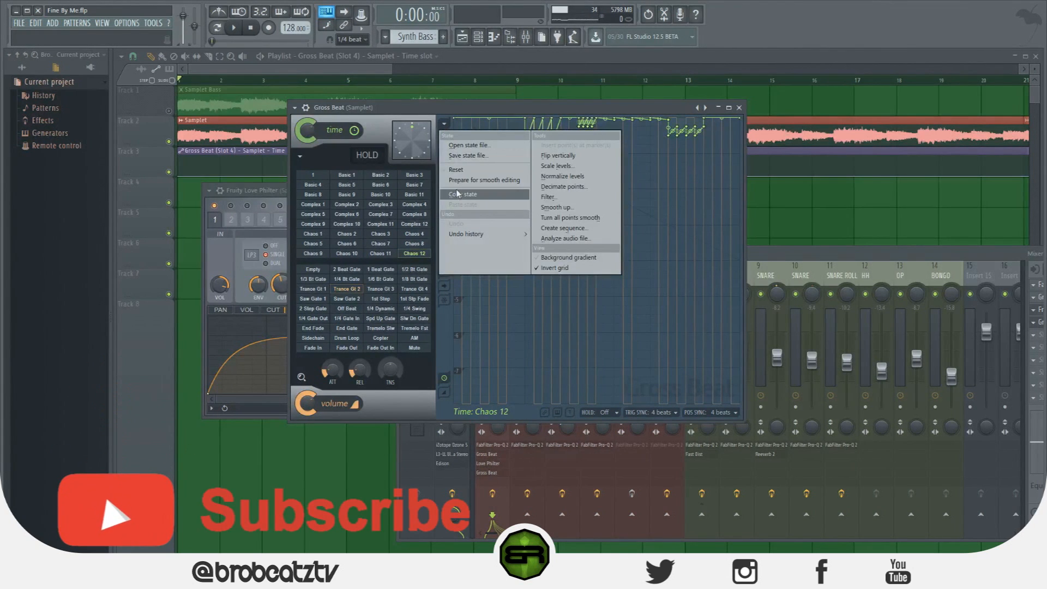
{"action": "left_click", "coordinate": [469, 174]}
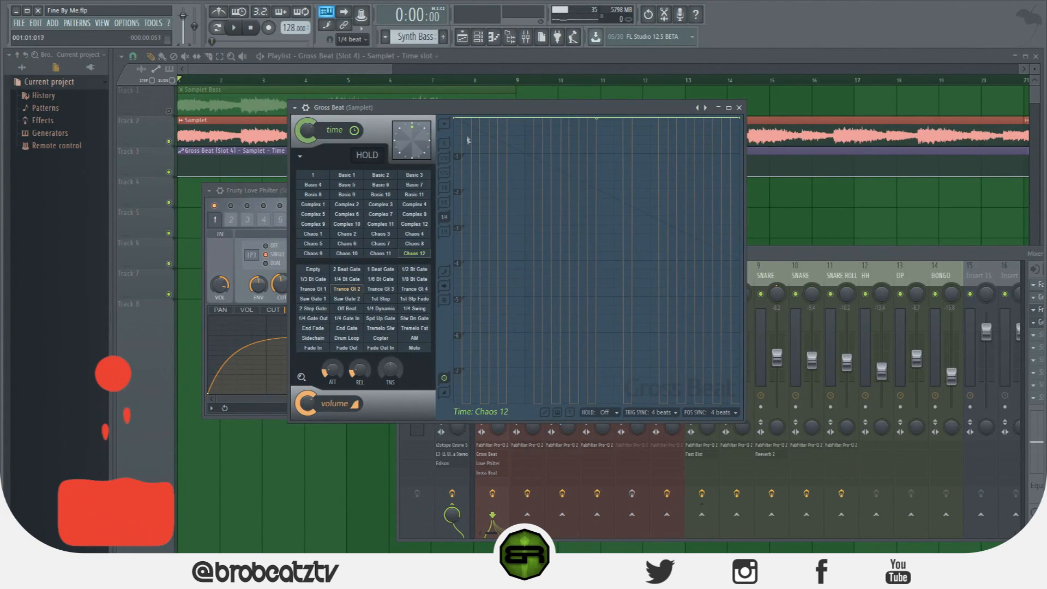
{"action": "mouse_move", "coordinate": [453, 118]}
{"action": "left_mouse_down"}
{"action": "mouse_move", "coordinate": [451, 188]}
{"action": "mouse_move", "coordinate": [445, 117]}
{"action": "left_mouse_up"}
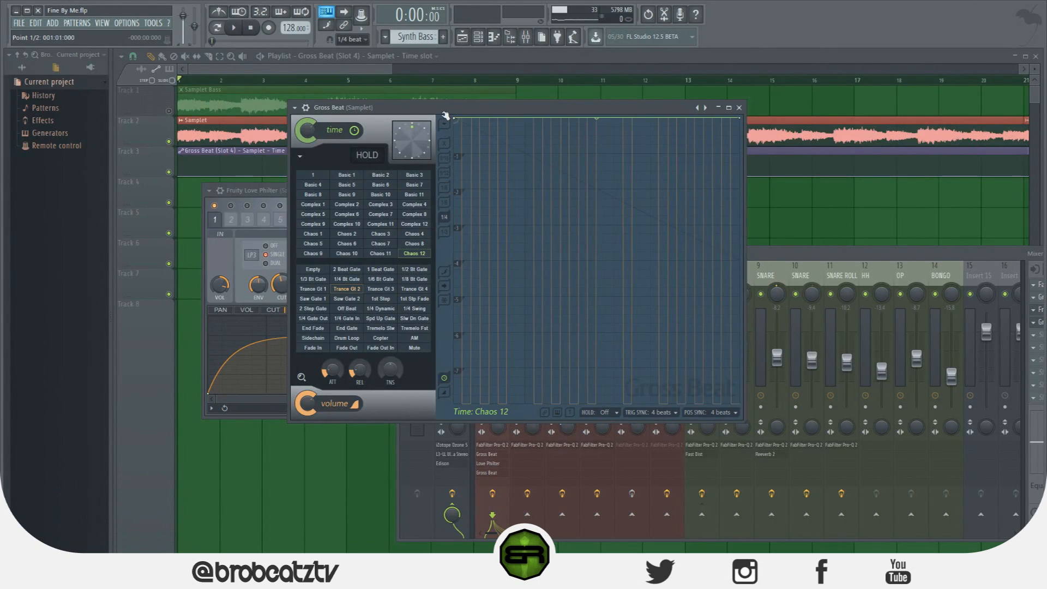
{"action": "left_click_drag", "start_coordinate": [740, 120], "coordinate": [740, 191]}
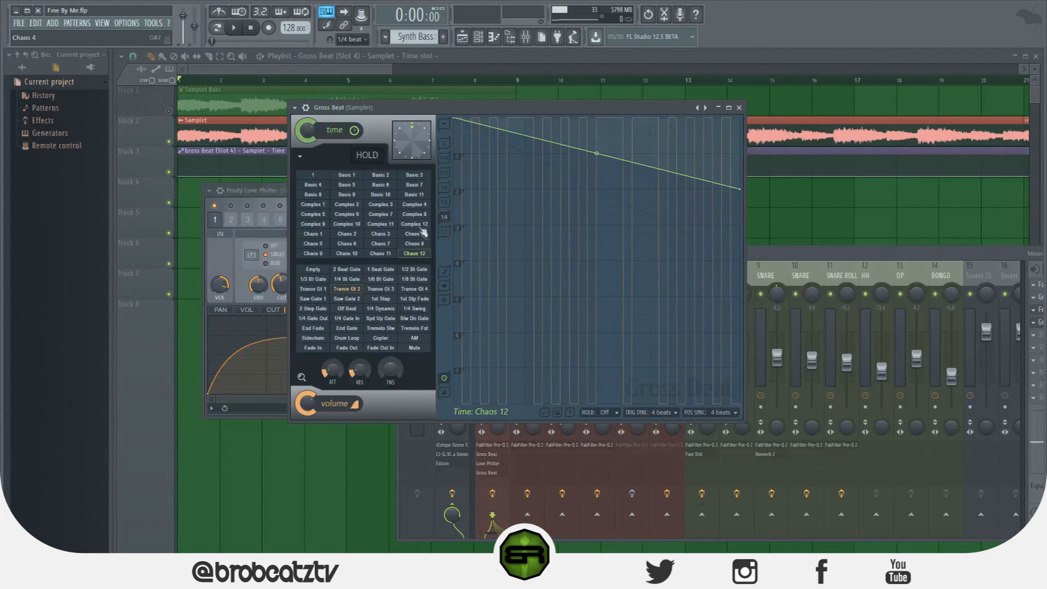
Add points to the Gross Beat time slot automation clip, forming full-height square pulses from bars 2 to 3, 4 to 5 and 6 to 7
{"action": "left_click", "coordinate": [210, 72]}
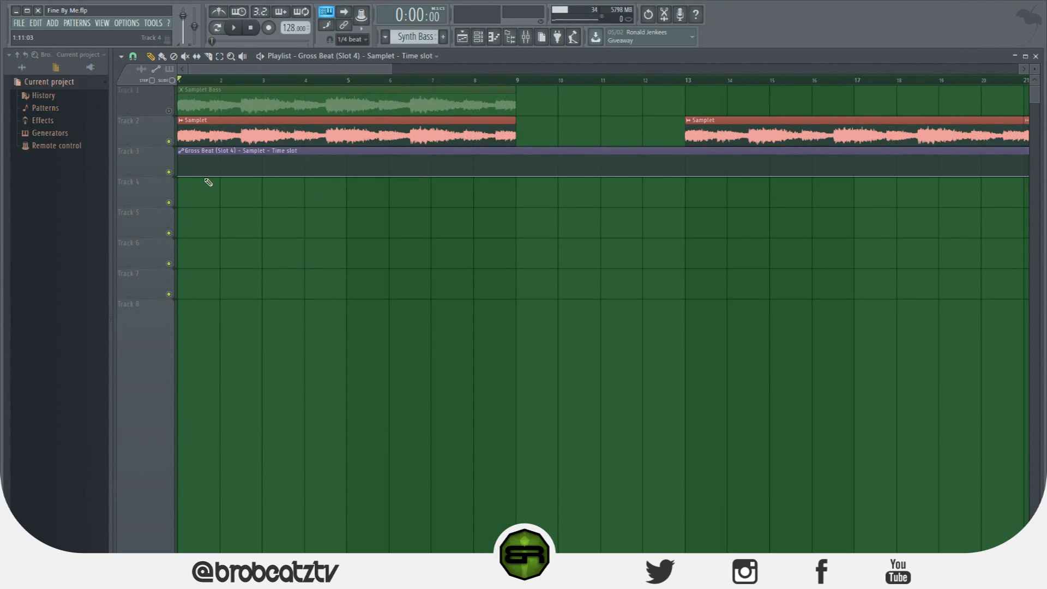
{"action": "right_click", "coordinate": [231, 169]}
{"action": "right_click", "coordinate": [266, 159]}
{"action": "right_click", "coordinate": [268, 164]}
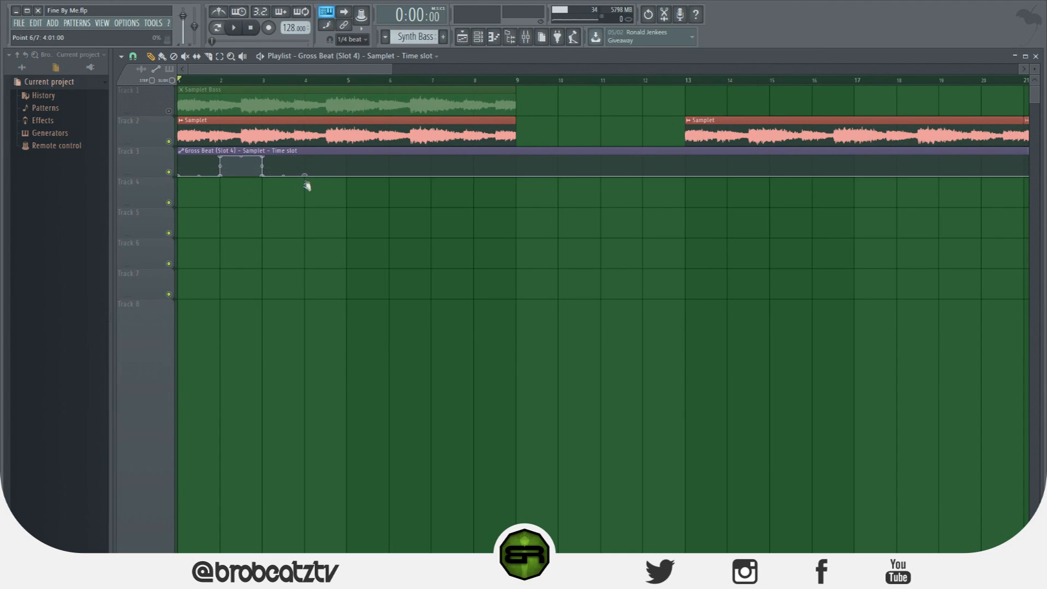
{"action": "right_click", "coordinate": [304, 161]}
{"action": "right_click", "coordinate": [350, 160]}
{"action": "right_click", "coordinate": [351, 166]}
{"action": "right_click", "coordinate": [391, 171]}
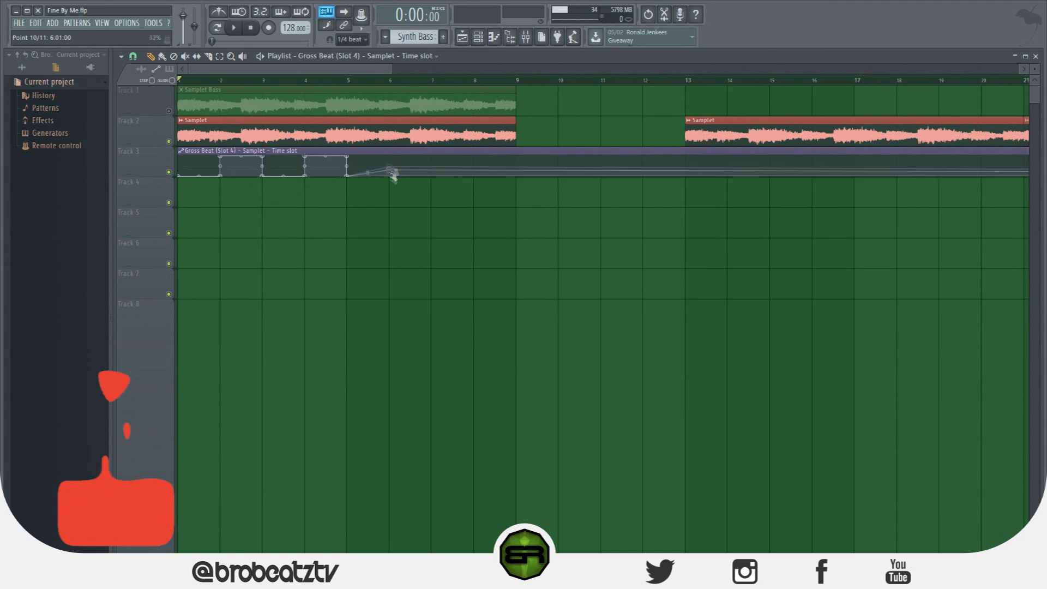
{"action": "right_click", "coordinate": [389, 157]}
{"action": "right_click", "coordinate": [431, 157]}
{"action": "right_click", "coordinate": [431, 175]}
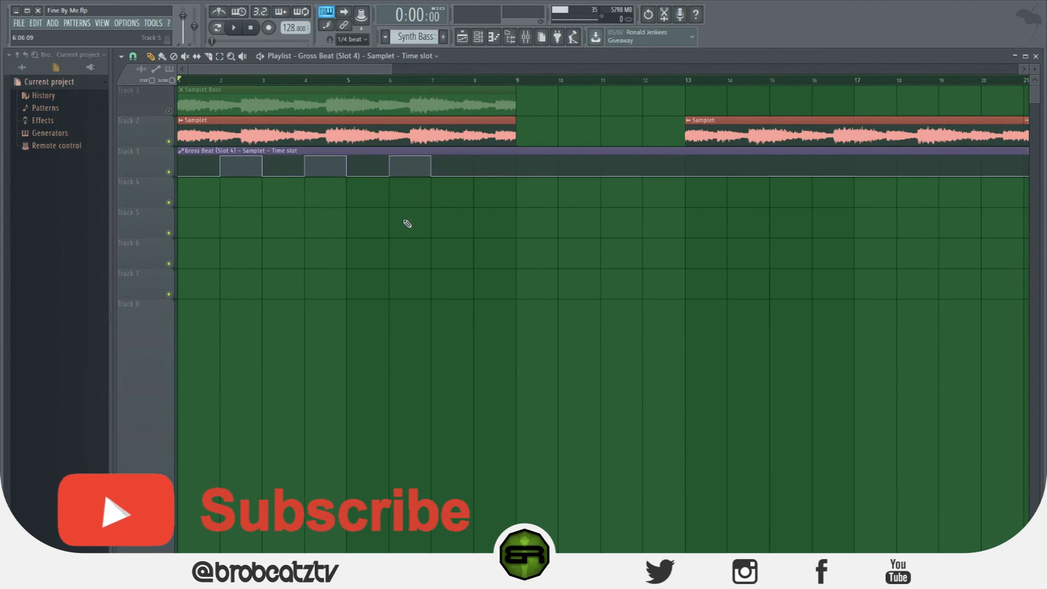
Open the slot 4 Gross Beat effect from the Samplet mixer track and move its window clear of the automation clip
{"action": "left_click", "coordinate": [526, 37]}
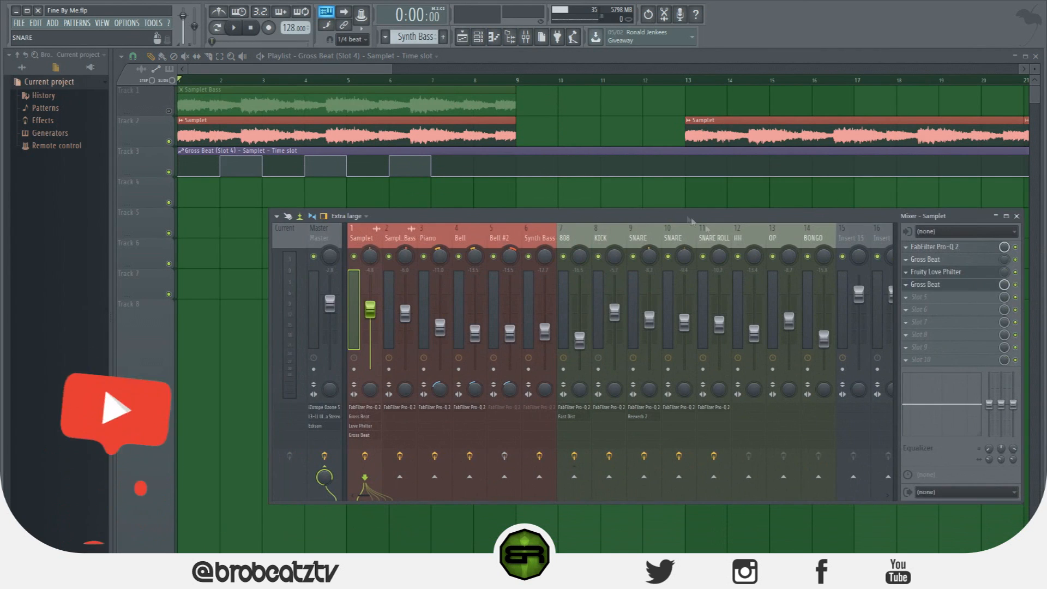
{"action": "left_click", "coordinate": [936, 271]}
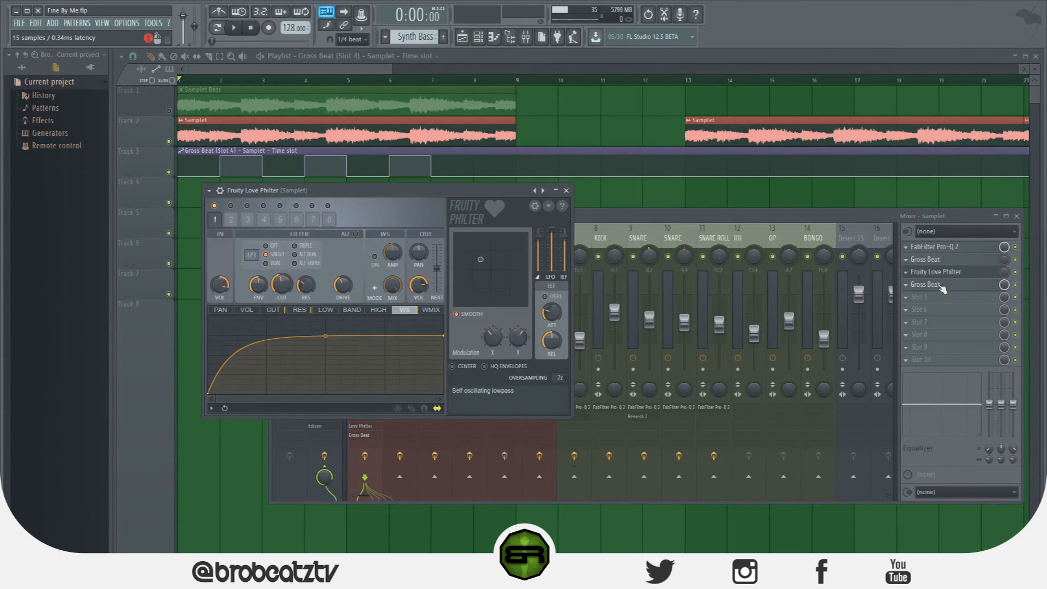
{"action": "left_click", "coordinate": [934, 284]}
{"action": "left_click_drag", "start_coordinate": [462, 107], "coordinate": [524, 231]}
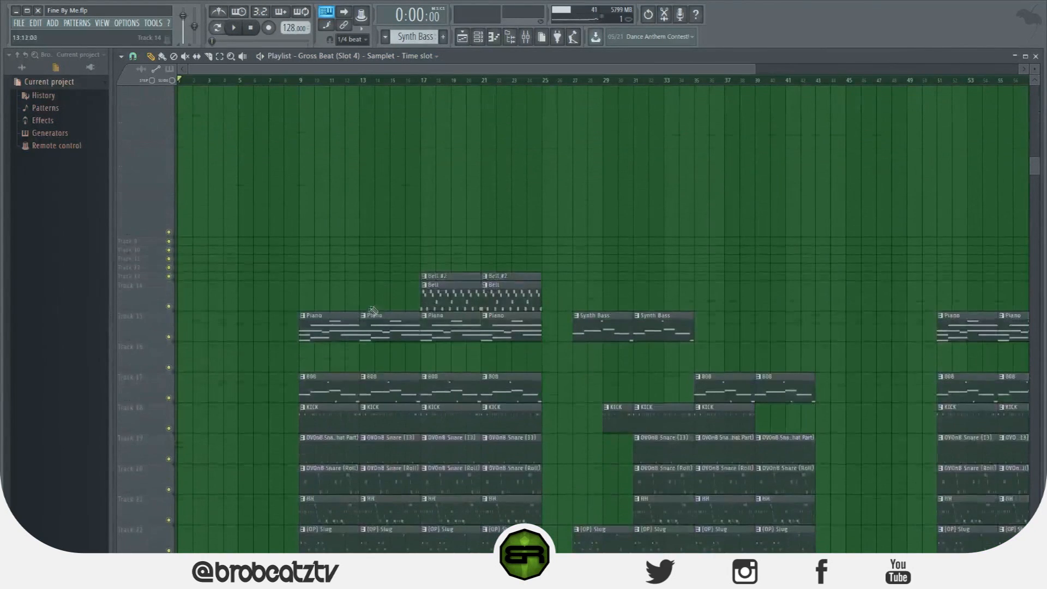
Copy the drum pattern clips from bar 9 to bar 1, play the song from the start, and stop playback
{"action": "mouse_move", "coordinate": [312, 355]}
{"action": "left_mouse_down"}
{"action": "mouse_move", "coordinate": [393, 532]}
{"action": "mouse_move", "coordinate": [327, 371]}
{"action": "mouse_move", "coordinate": [409, 526]}
{"action": "mouse_move", "coordinate": [349, 526]}
{"action": "left_mouse_up"}
{"action": "mouse_move", "coordinate": [335, 522]}
{"action": "left_mouse_down"}
{"action": "mouse_move", "coordinate": [274, 522]}
{"action": "mouse_move", "coordinate": [292, 402]}
{"action": "mouse_move", "coordinate": [229, 446]}
{"action": "left_mouse_up"}
{"action": "key", "text": "space"}
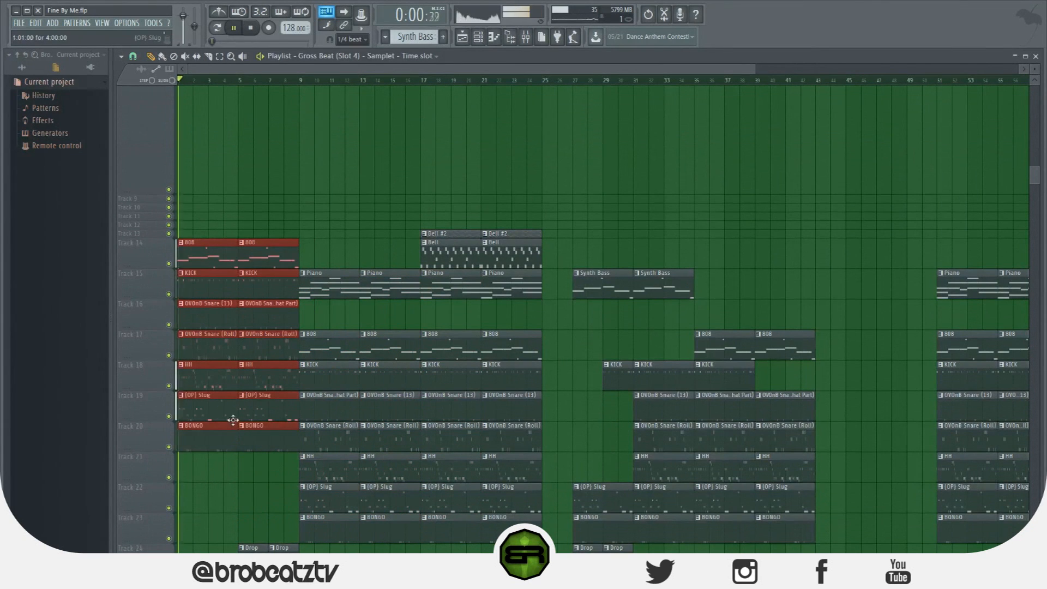
{"action": "scroll", "coordinate": [248, 401], "scroll_direction": "up", "scroll_amount": 2}
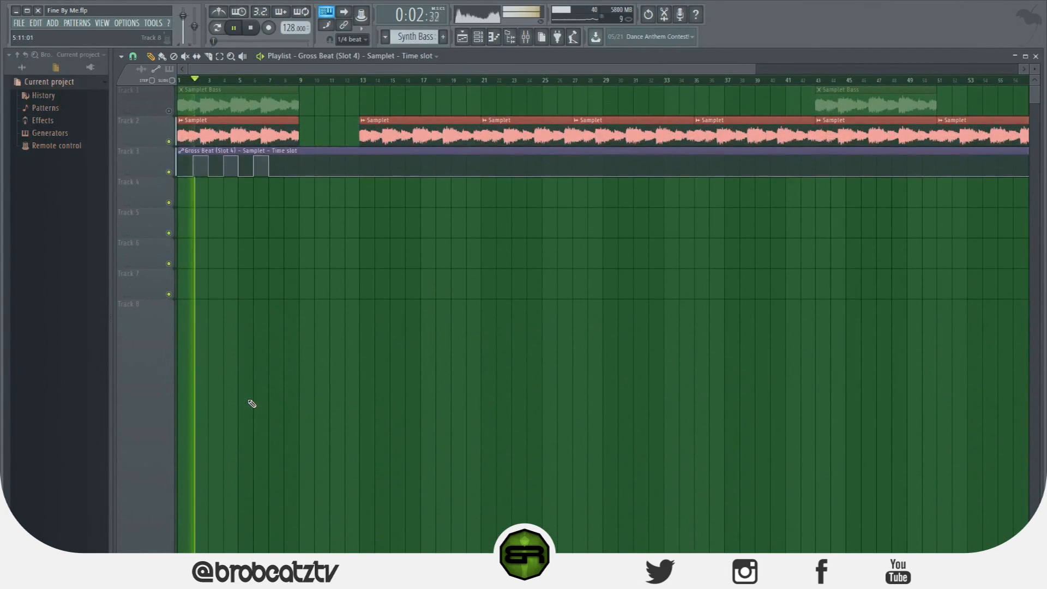
{"action": "scroll", "coordinate": [400, 246], "scroll_direction": "down", "scroll_amount": 8}
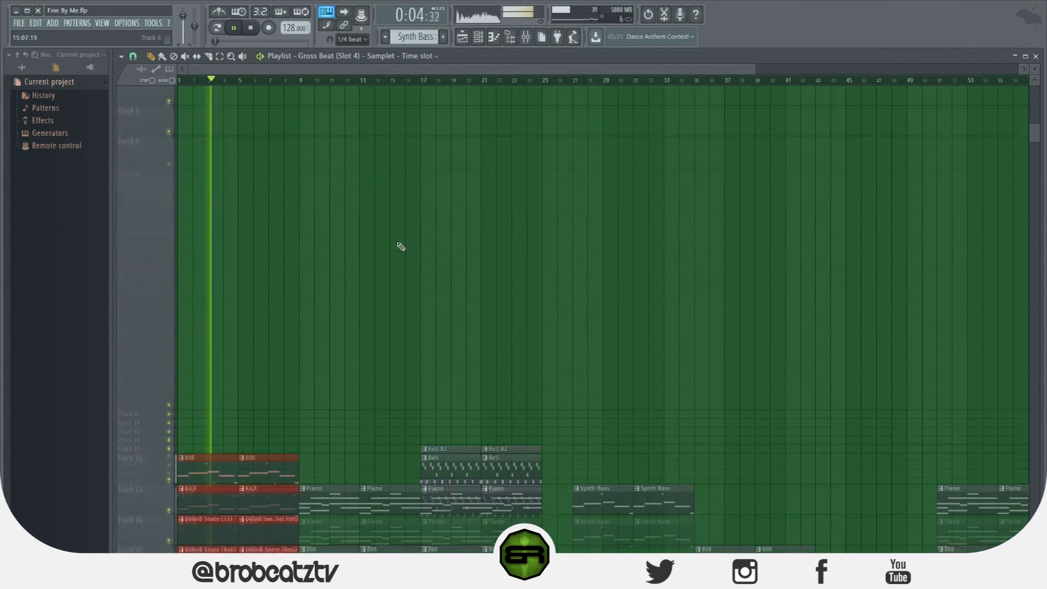
{"action": "scroll", "coordinate": [400, 247], "scroll_direction": "down", "scroll_amount": 7}
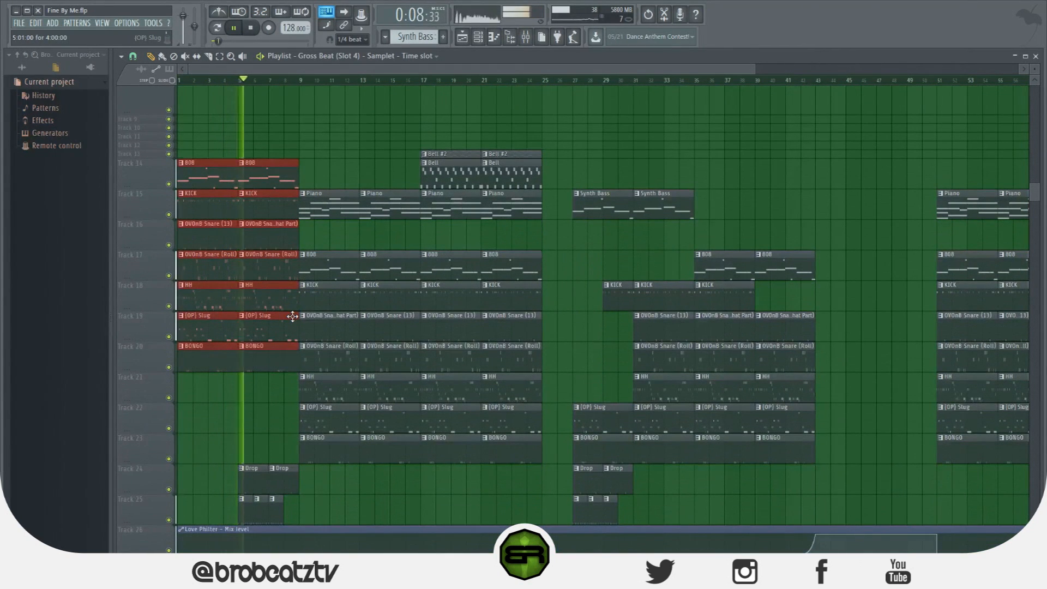
{"action": "key", "text": "space"}
{"action": "scroll", "coordinate": [289, 313], "scroll_direction": "up", "scroll_amount": 15}
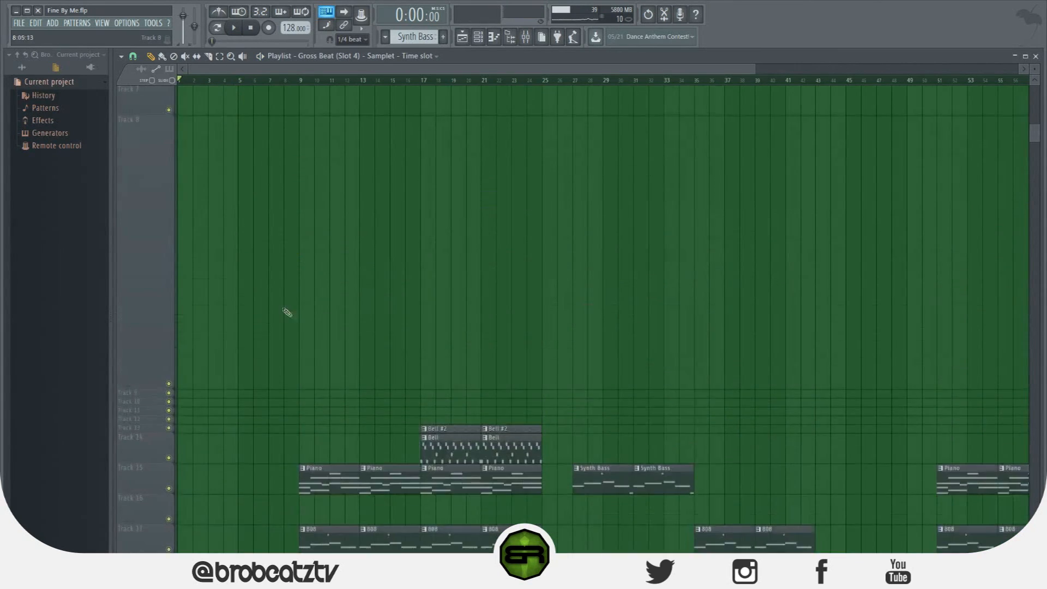
{"action": "scroll", "coordinate": [256, 194], "scroll_direction": "up", "scroll_amount": 5}
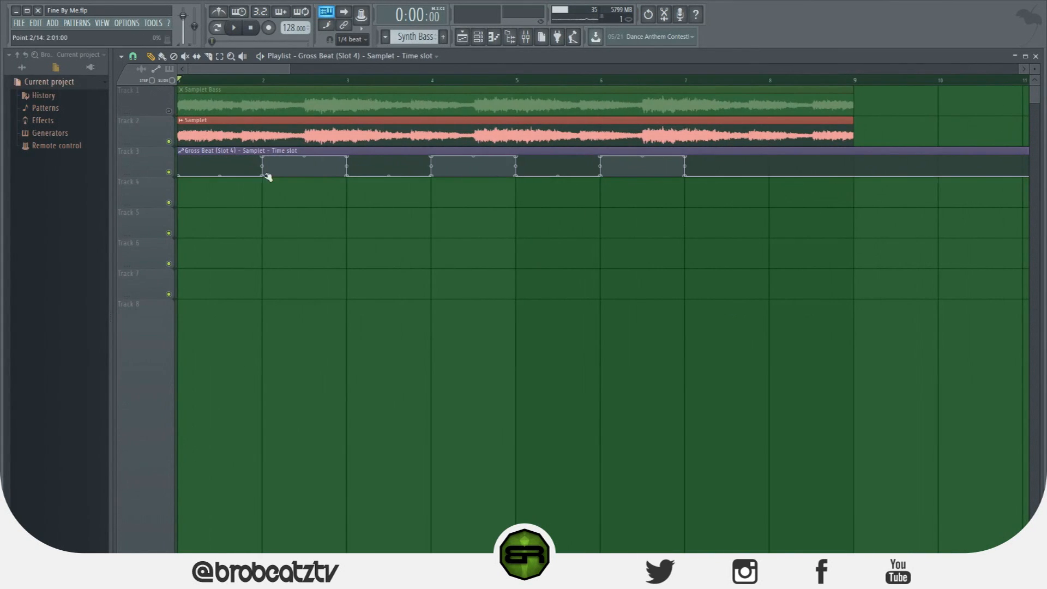
Make Track 7 taller and duplicate the Gross Beat time slot automation clip onto Tracks 5, 7 and 8
{"action": "left_click_drag", "start_coordinate": [127, 298], "coordinate": [128, 363]}
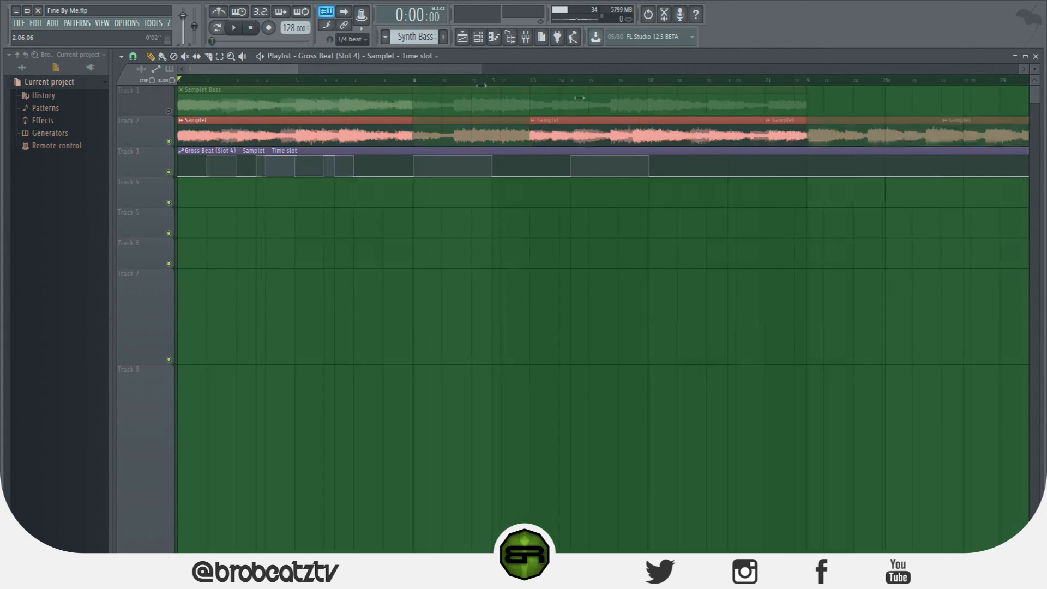
{"action": "mouse_move", "coordinate": [347, 151]}
{"action": "left_mouse_down"}
{"action": "mouse_move", "coordinate": [316, 152]}
{"action": "mouse_move", "coordinate": [216, 345]}
{"action": "left_mouse_up"}
{"action": "mouse_move", "coordinate": [243, 289]}
{"action": "left_mouse_down"}
{"action": "mouse_move", "coordinate": [261, 276]}
{"action": "mouse_move", "coordinate": [156, 391]}
{"action": "left_mouse_up"}
Delete the duplicate automation clips from Tracks 5, 7 and 8, keeping the one on Track 3
{"action": "scroll", "coordinate": [313, 299], "scroll_direction": "down", "scroll_amount": 7}
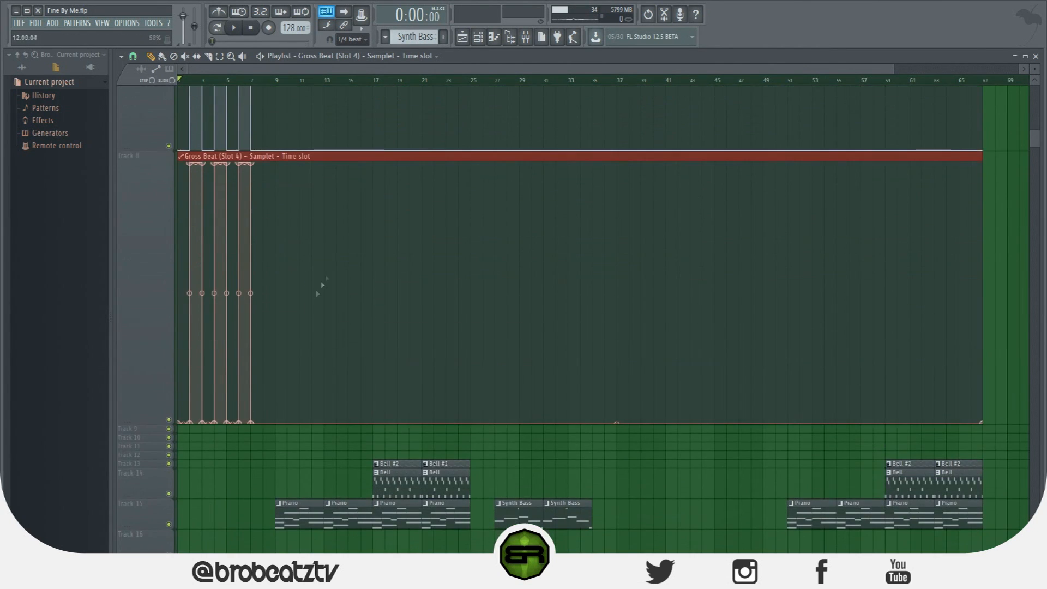
{"action": "scroll", "coordinate": [327, 278], "scroll_direction": "up", "scroll_amount": 4}
{"action": "right_click", "coordinate": [309, 218]}
{"action": "right_click", "coordinate": [315, 354]}
{"action": "scroll", "coordinate": [316, 363], "scroll_direction": "up", "scroll_amount": 3}
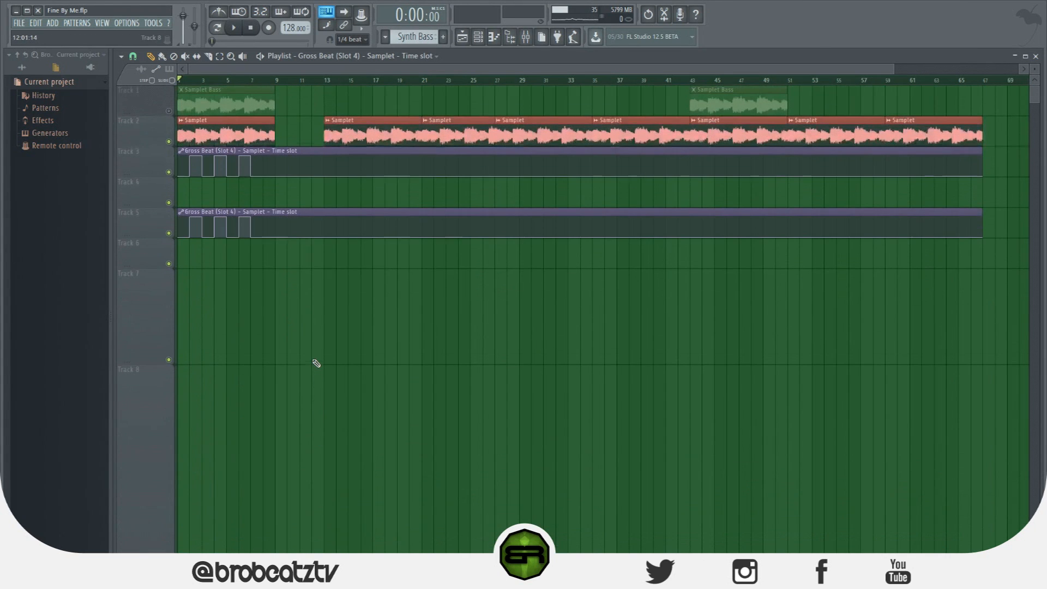
{"action": "right_click", "coordinate": [283, 226]}
{"action": "left_click", "coordinate": [277, 221]}
{"action": "right_click", "coordinate": [290, 216]}
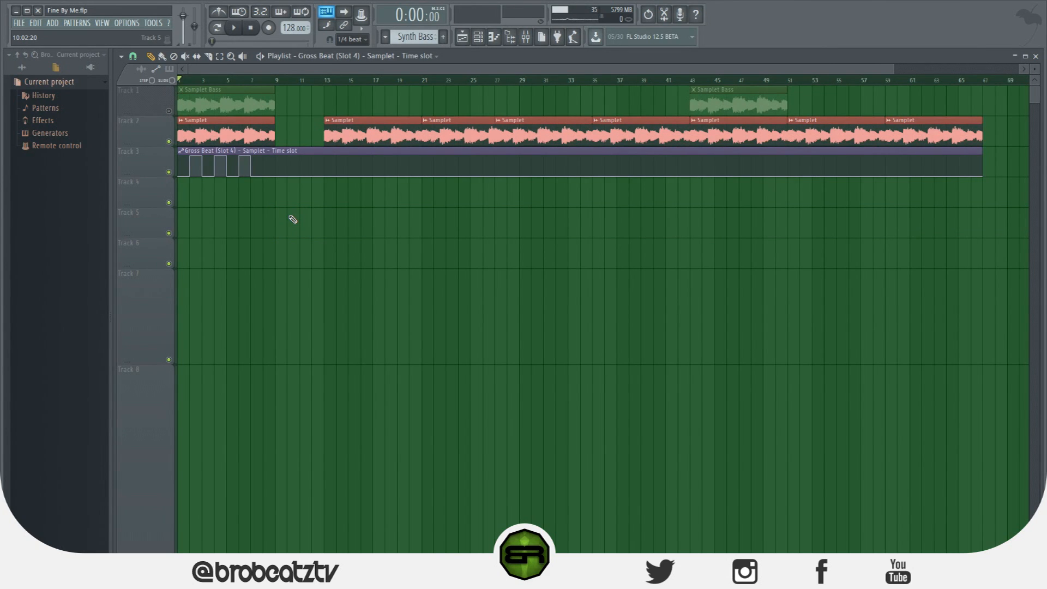
Bring the opening bars of the playlist into closer view and reopen the Samplet track's slot 4 Gross Beat effect below the automation clip
{"action": "scroll", "coordinate": [323, 70], "scroll_direction": "up", "scroll_amount": 4}
{"action": "left_click_drag", "start_coordinate": [323, 71], "coordinate": [115, 84]}
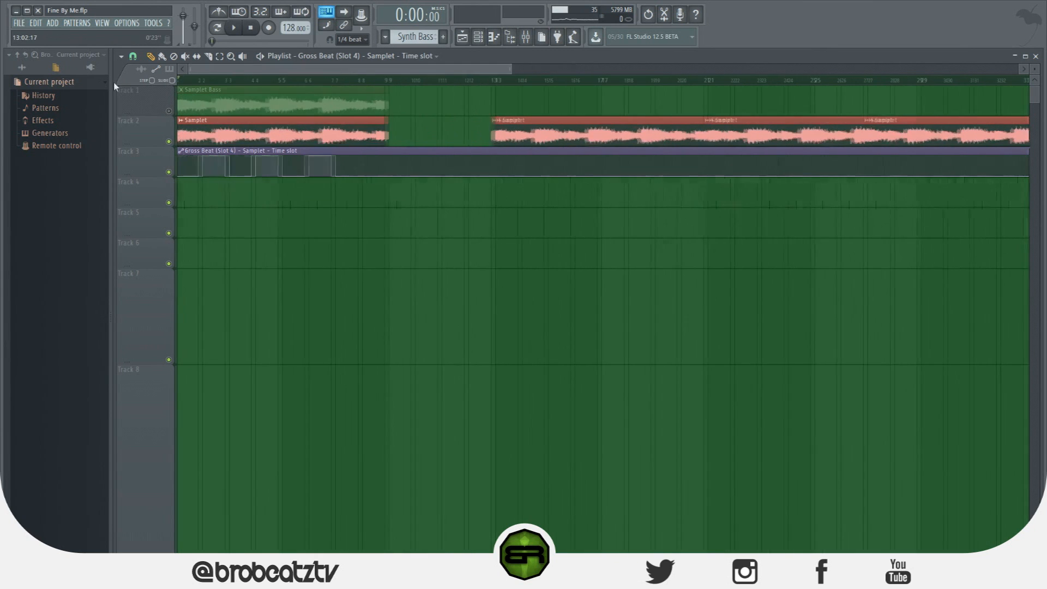
{"action": "scroll", "coordinate": [279, 70], "scroll_direction": "up", "scroll_amount": 3}
{"action": "left_click_drag", "start_coordinate": [280, 72], "coordinate": [201, 81]}
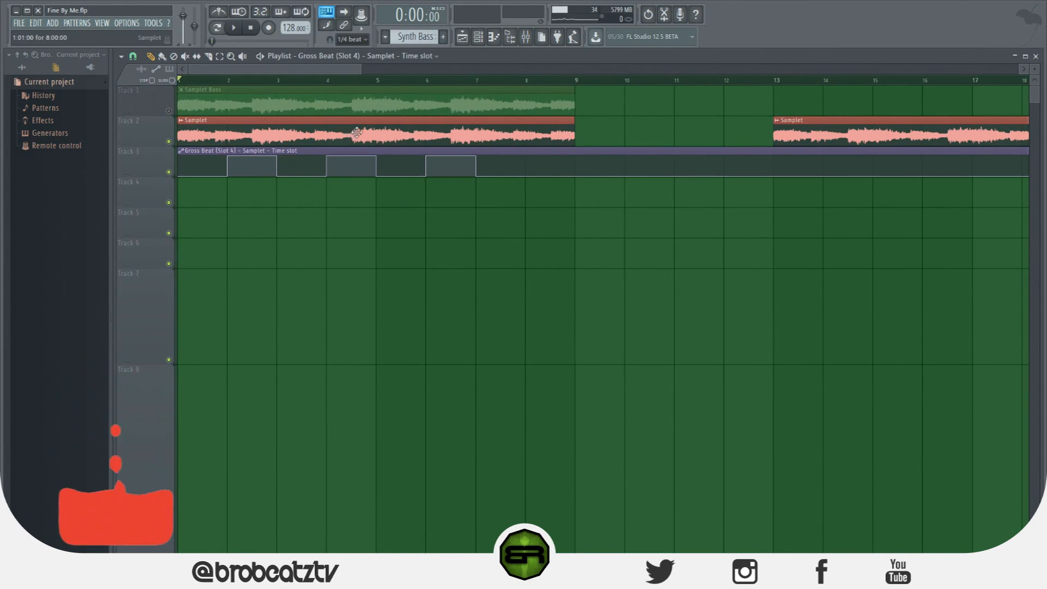
{"action": "left_click", "coordinate": [525, 36]}
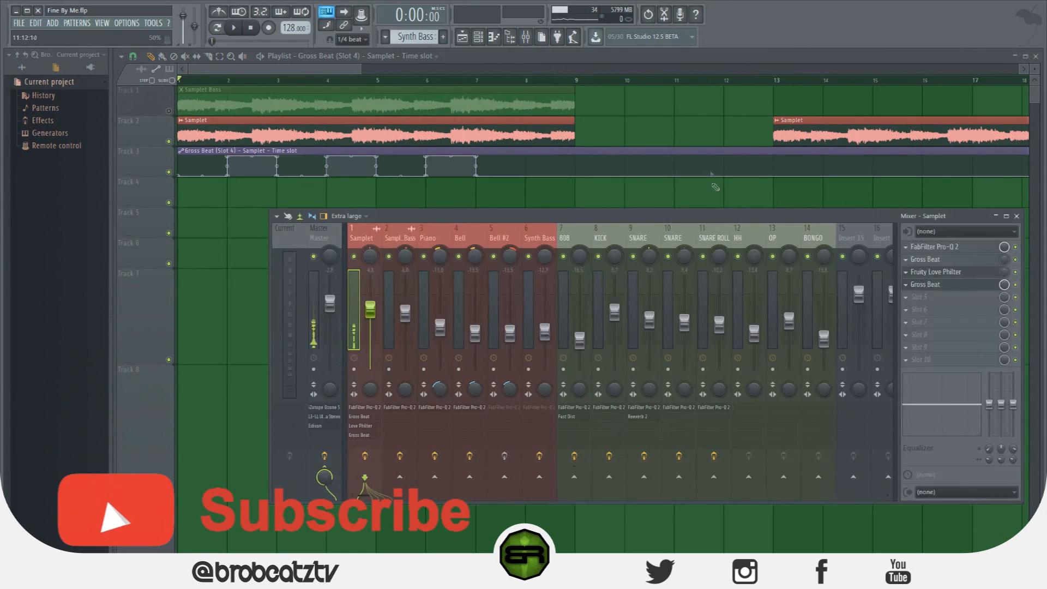
{"action": "left_click", "coordinate": [933, 272]}
{"action": "left_click", "coordinate": [925, 284]}
{"action": "left_click_drag", "start_coordinate": [514, 230], "coordinate": [444, 215]}
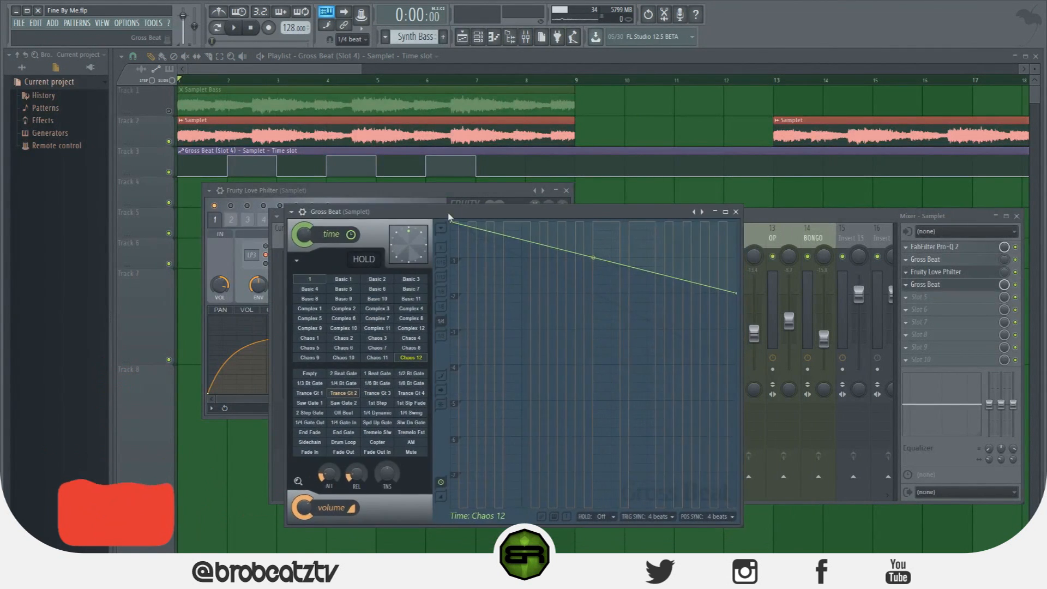
Check the automation options of Gross Beat's time mix knob and its scratching pad
{"action": "right_click", "coordinate": [289, 236]}
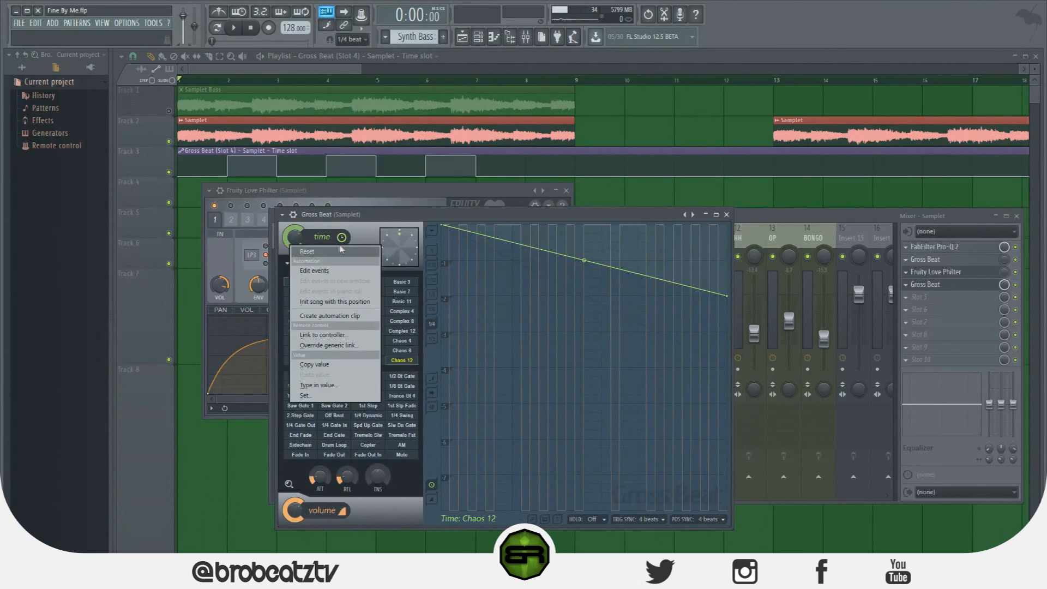
{"action": "left_click", "coordinate": [342, 237]}
{"action": "right_click", "coordinate": [414, 240]}
{"action": "right_click", "coordinate": [397, 242]}
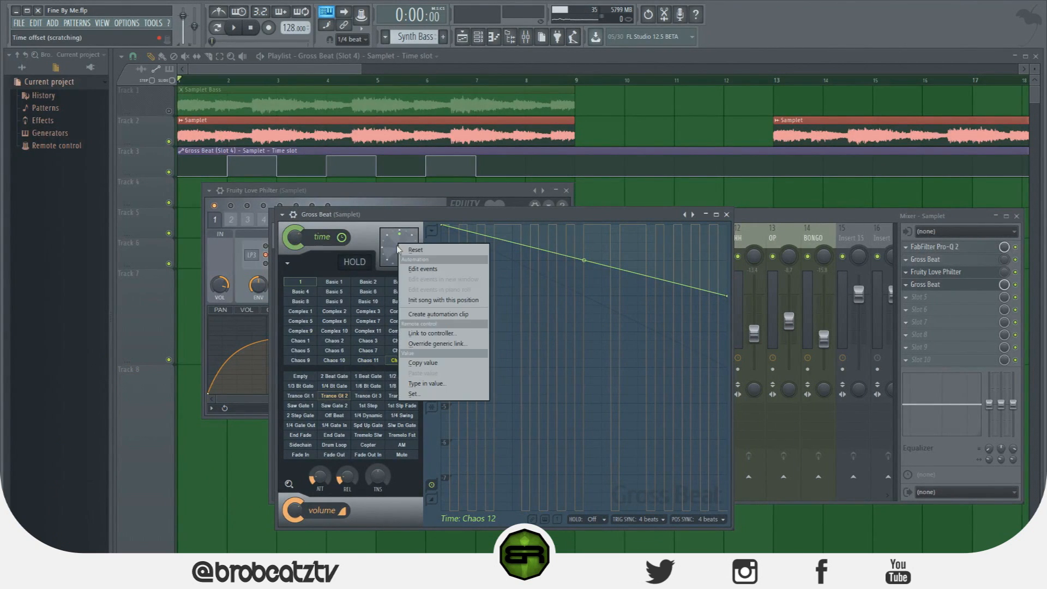
{"action": "left_click", "coordinate": [399, 238]}
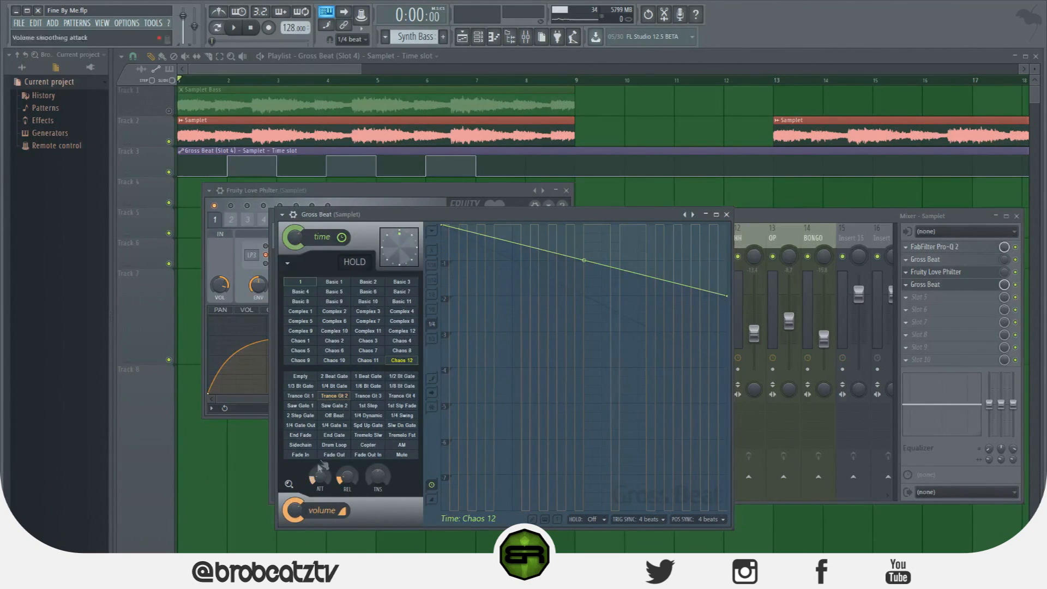
Create an automation clip for Gross Beat's volume slot from the Trance Gt 2 preset and copy the clip's first point value
{"action": "right_click", "coordinate": [336, 400]}
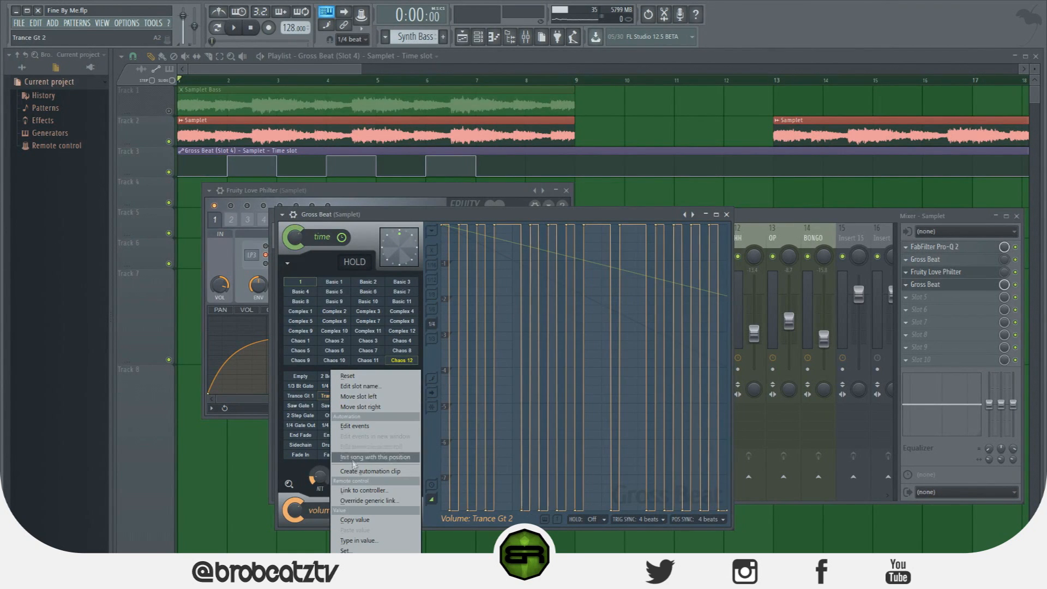
{"action": "left_click", "coordinate": [367, 471]}
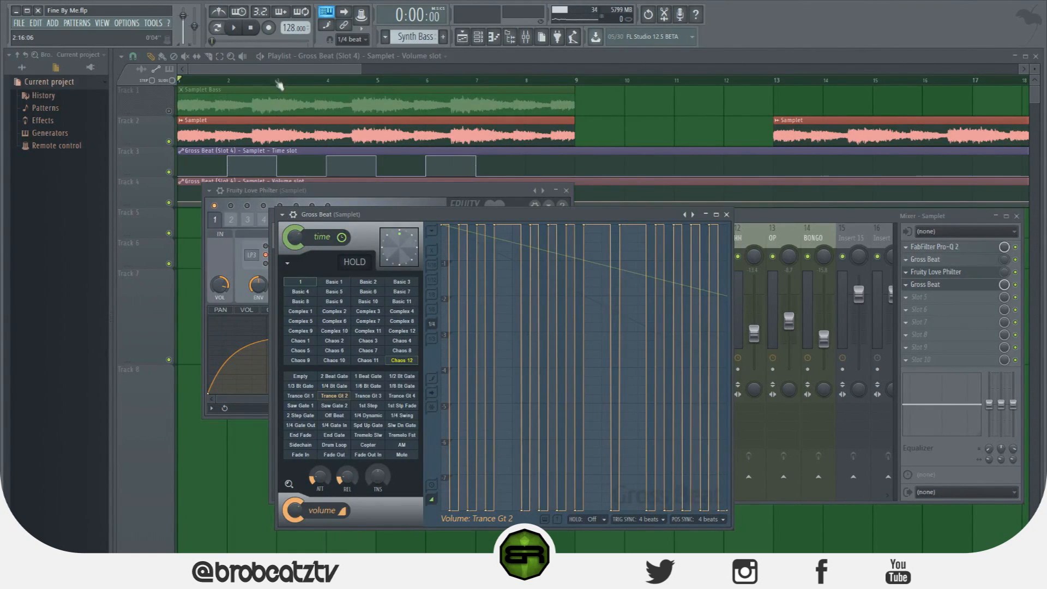
{"action": "key", "text": "F12"}
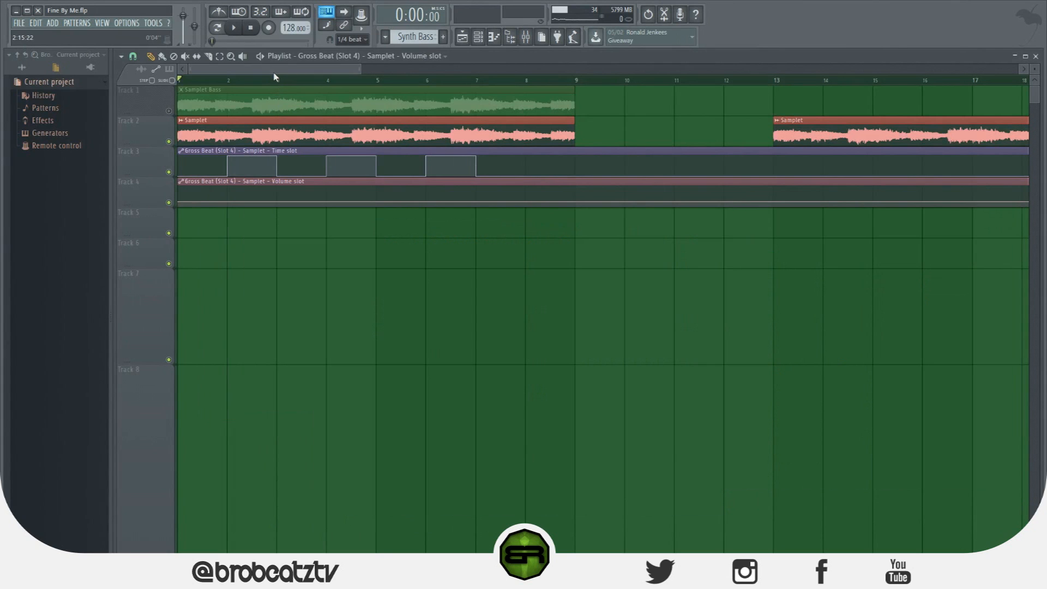
{"action": "right_click", "coordinate": [181, 203]}
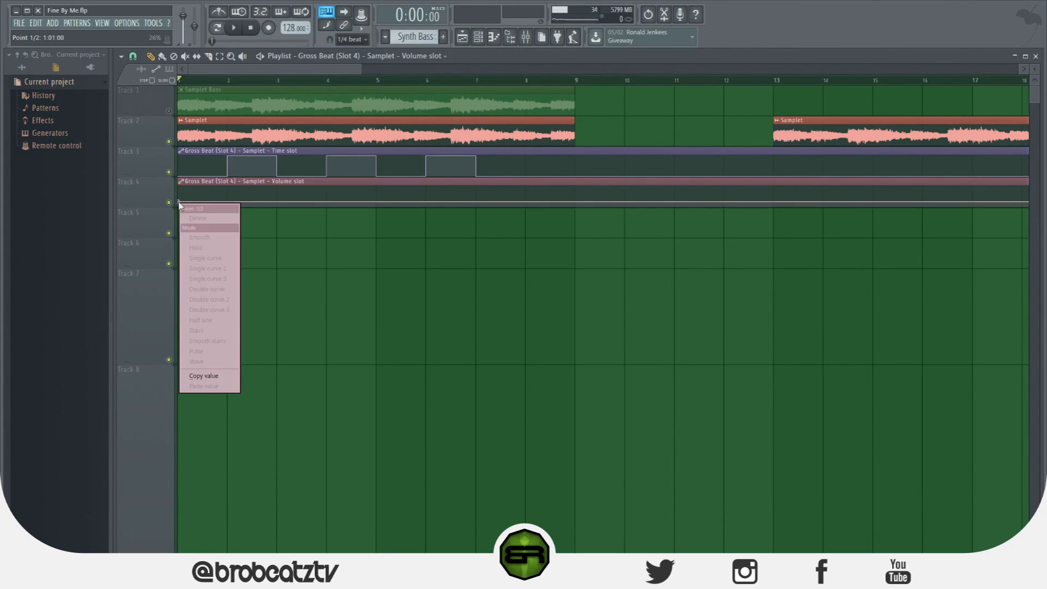
{"action": "left_click", "coordinate": [205, 381]}
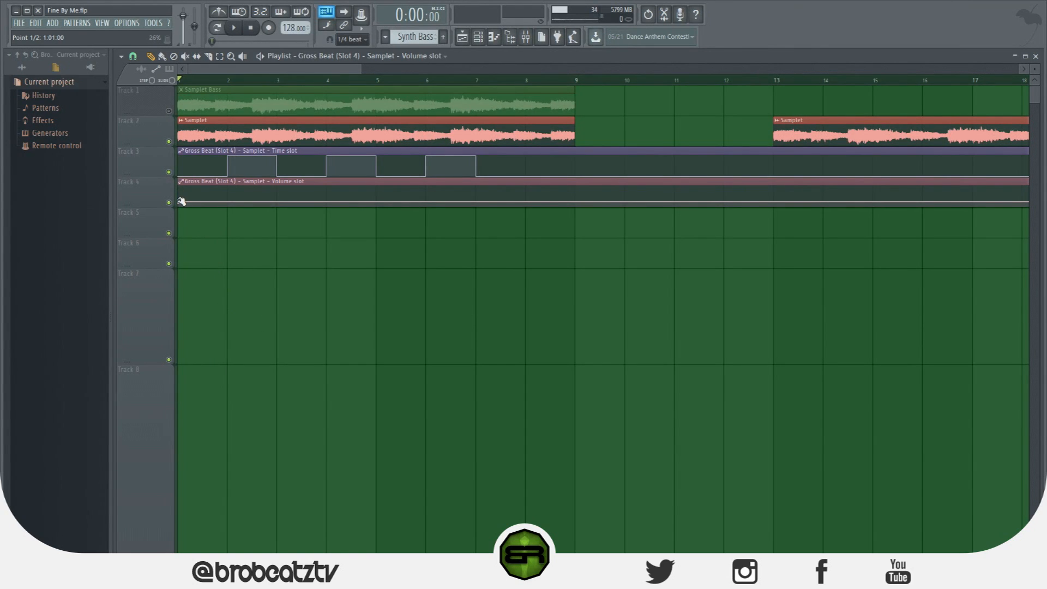
Add points to the volume slot clip so it jumps to the maximum at bar 2 and drops to 0% at bar 3
{"action": "right_click", "coordinate": [230, 207]}
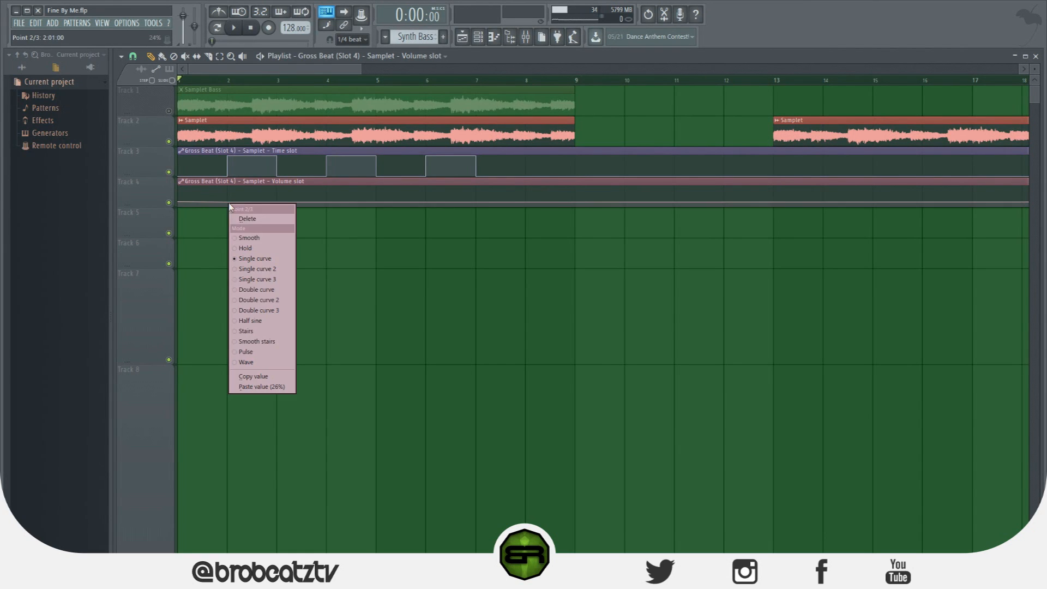
{"action": "left_click", "coordinate": [258, 381]}
{"action": "left_click_drag", "start_coordinate": [227, 201], "coordinate": [271, 232]}
{"action": "right_click", "coordinate": [278, 186]}
{"action": "right_click", "coordinate": [281, 186]}
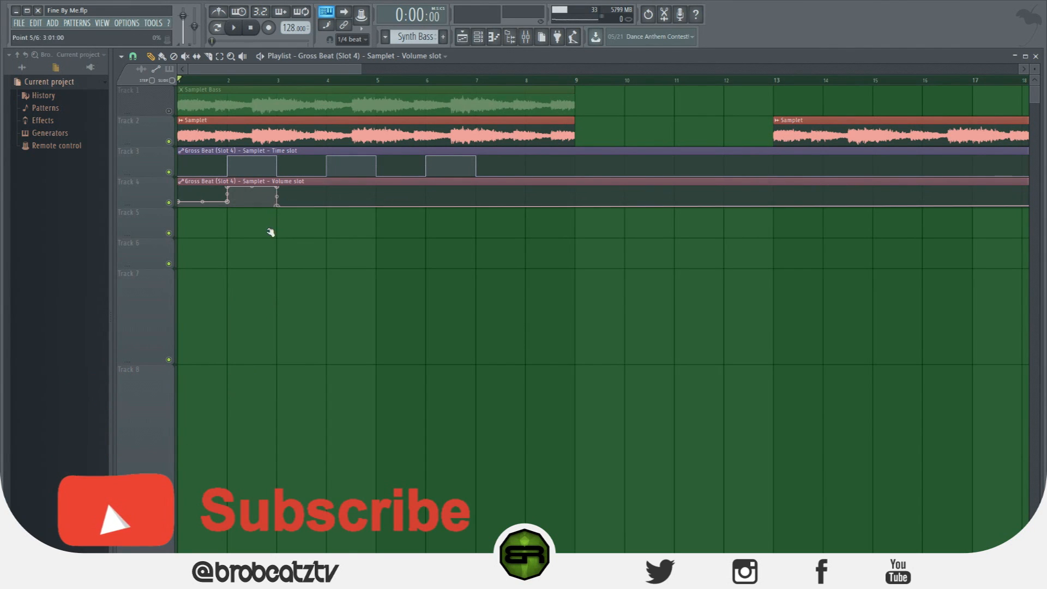
Add points at bars 4 and 5 of the volume slot clip and paste the copied 26% value into them
{"action": "right_click", "coordinate": [328, 206]}
{"action": "right_click", "coordinate": [329, 207]}
{"action": "left_click_drag", "start_coordinate": [329, 207], "coordinate": [328, 198]}
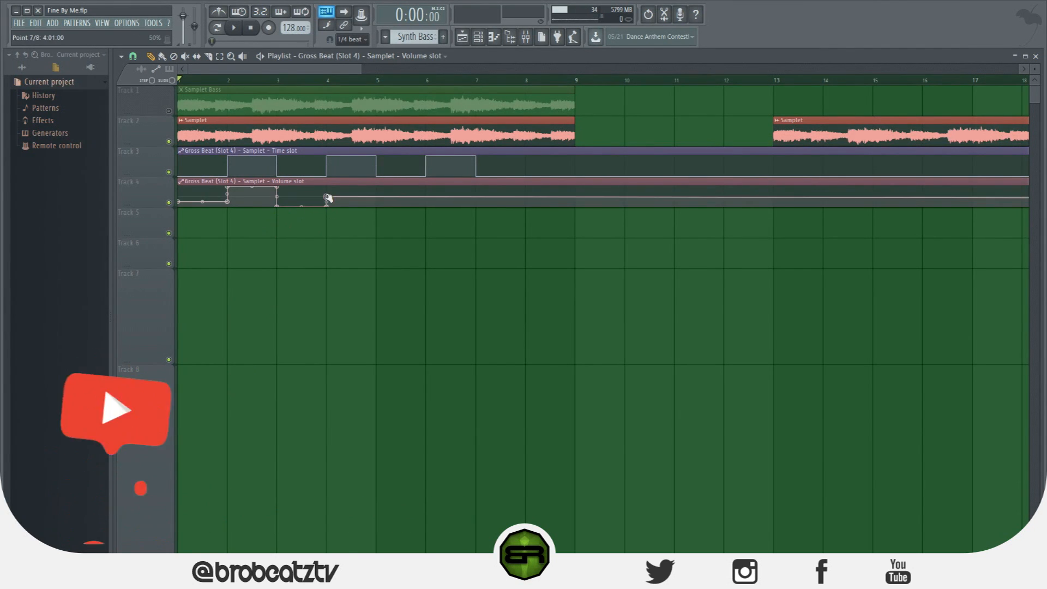
{"action": "right_click", "coordinate": [328, 199]}
{"action": "left_click", "coordinate": [360, 382]}
{"action": "right_click", "coordinate": [381, 201]}
{"action": "left_click_drag", "start_coordinate": [381, 201], "coordinate": [377, 201]}
{"action": "right_click", "coordinate": [377, 200]}
{"action": "left_click", "coordinate": [404, 386]}
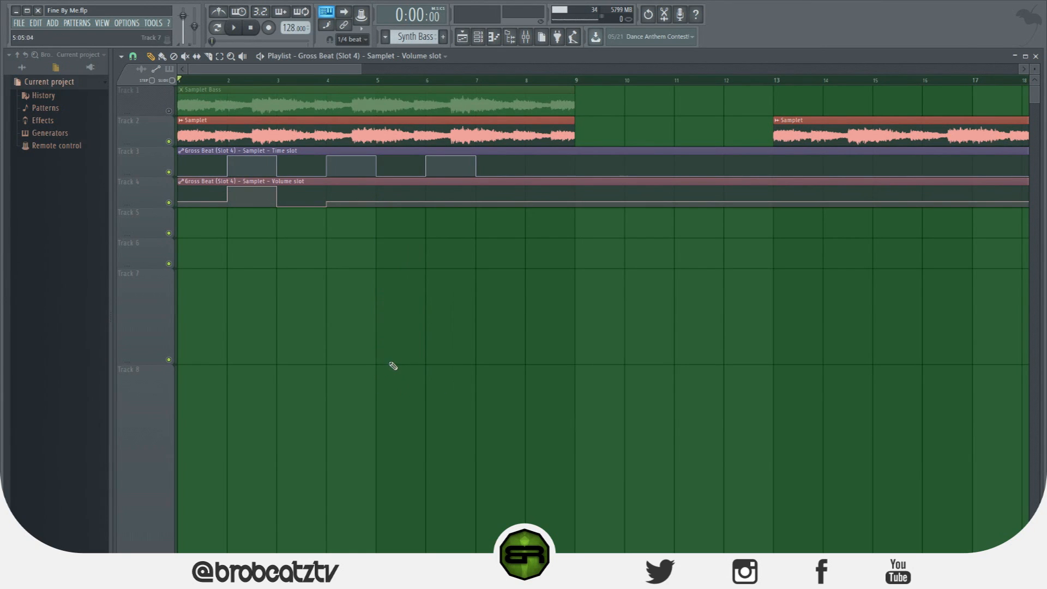
{"action": "right_click", "coordinate": [377, 202]}
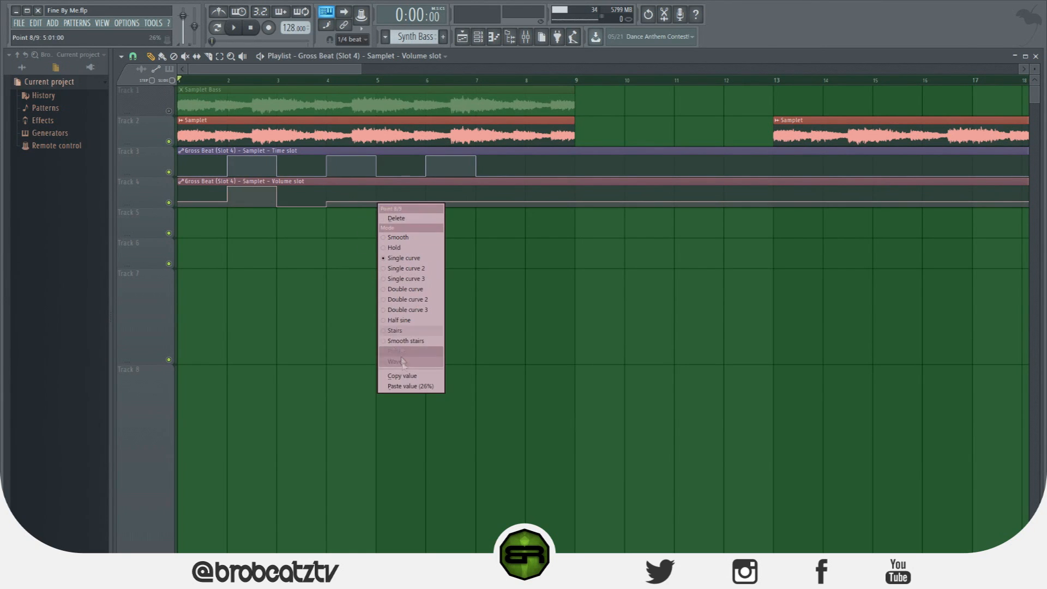
{"action": "left_click", "coordinate": [404, 383]}
Play the song while dropping the volume slot automation to 0% at bars 5 and 7 and raising it to 26% at bar 6
{"action": "key", "text": "space"}
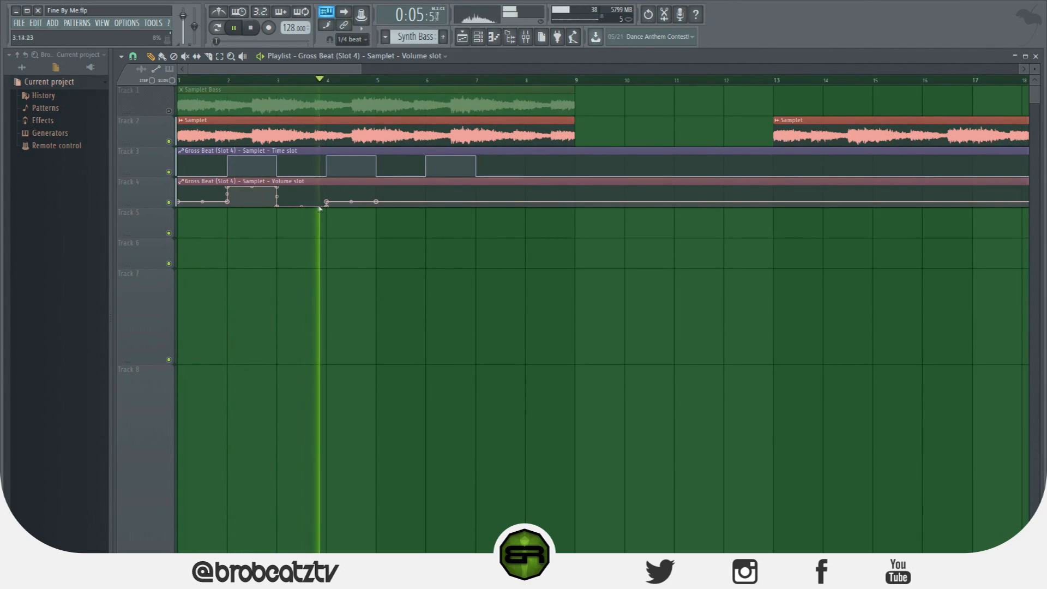
{"action": "right_click", "coordinate": [381, 207]}
{"action": "right_click", "coordinate": [426, 207]}
{"action": "right_click", "coordinate": [426, 203]}
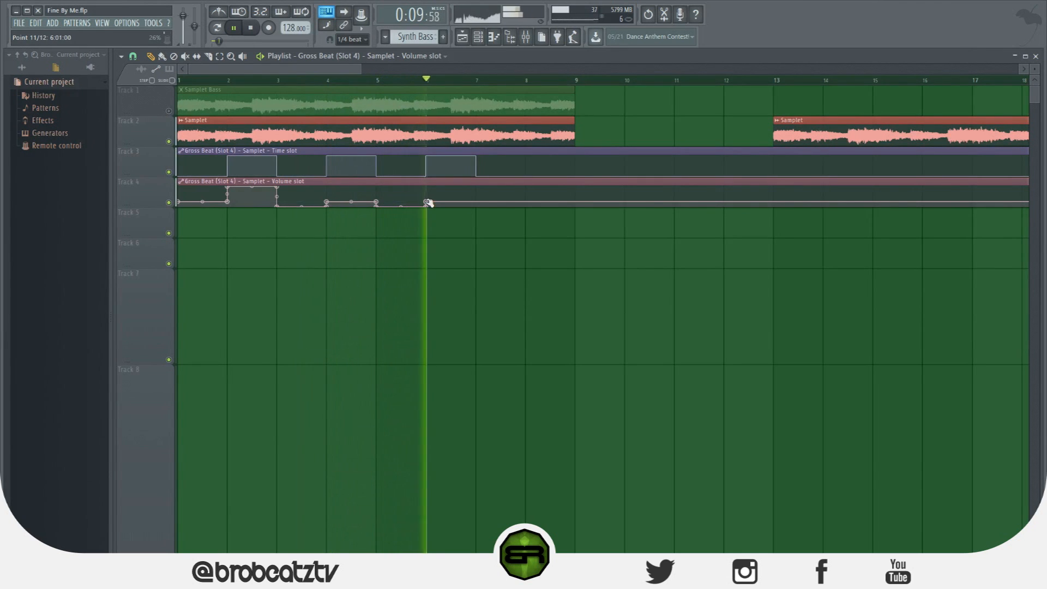
{"action": "right_click", "coordinate": [476, 202]}
{"action": "right_click", "coordinate": [477, 207]}
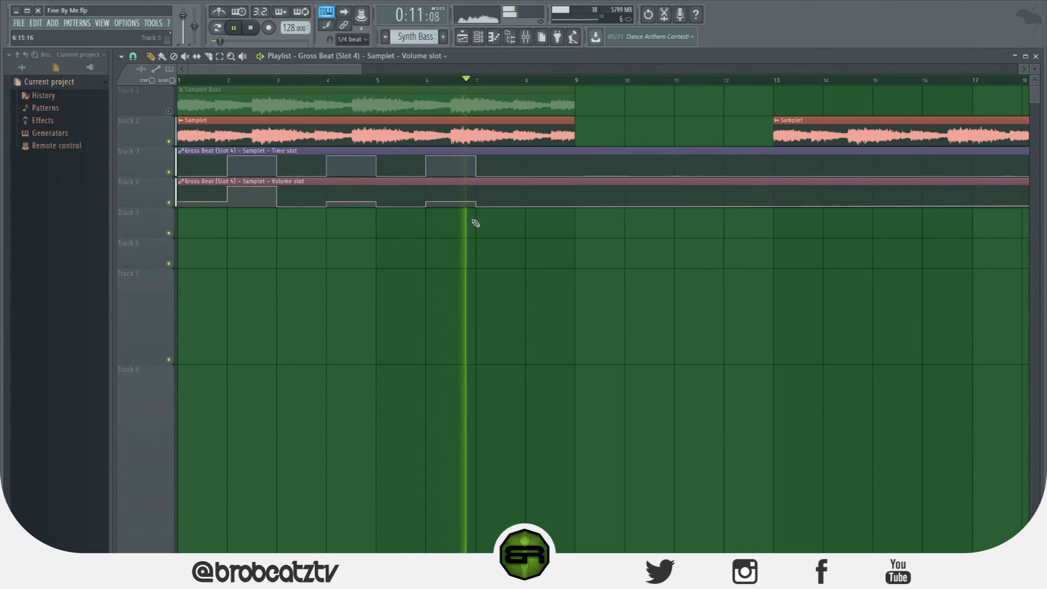
Flatten the volume slot automation to the minimum between bars 2 and 3 and stop playback
{"action": "right_click", "coordinate": [277, 187]}
{"action": "left_click", "coordinate": [281, 192]}
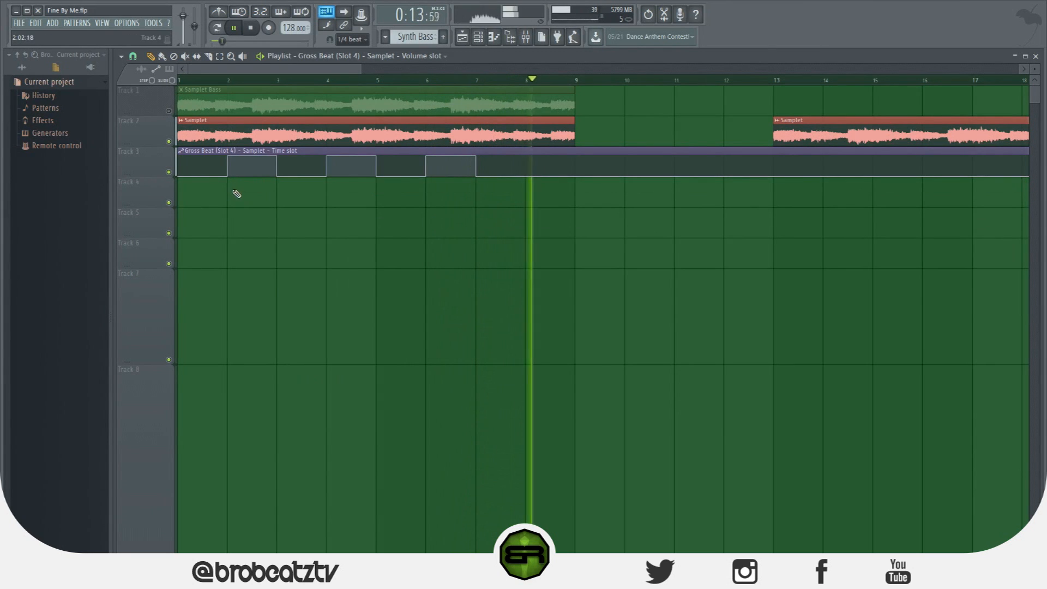
{"action": "right_click", "coordinate": [229, 189]}
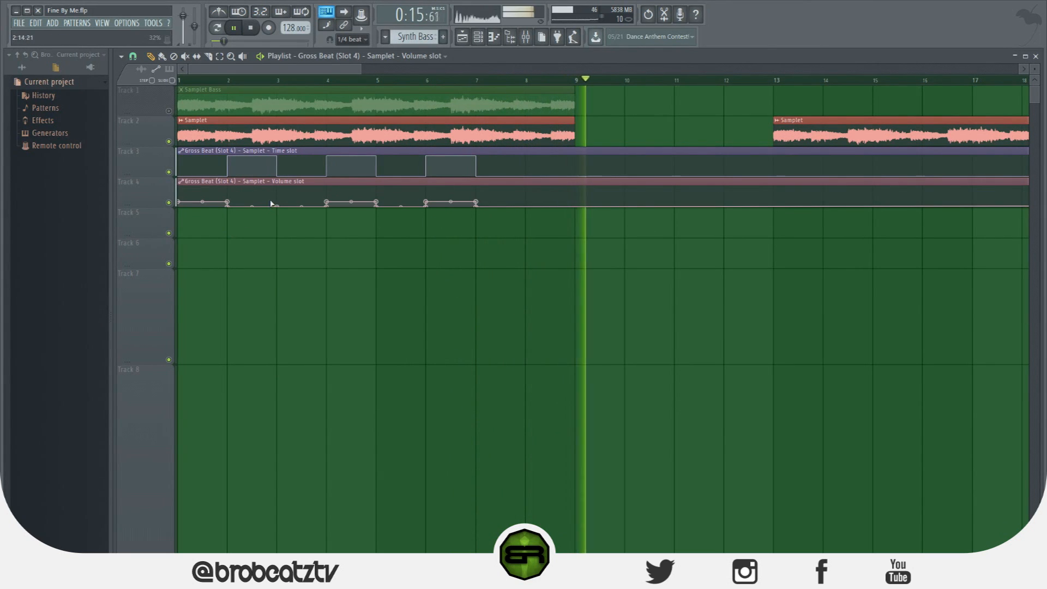
{"action": "key", "text": "space"}
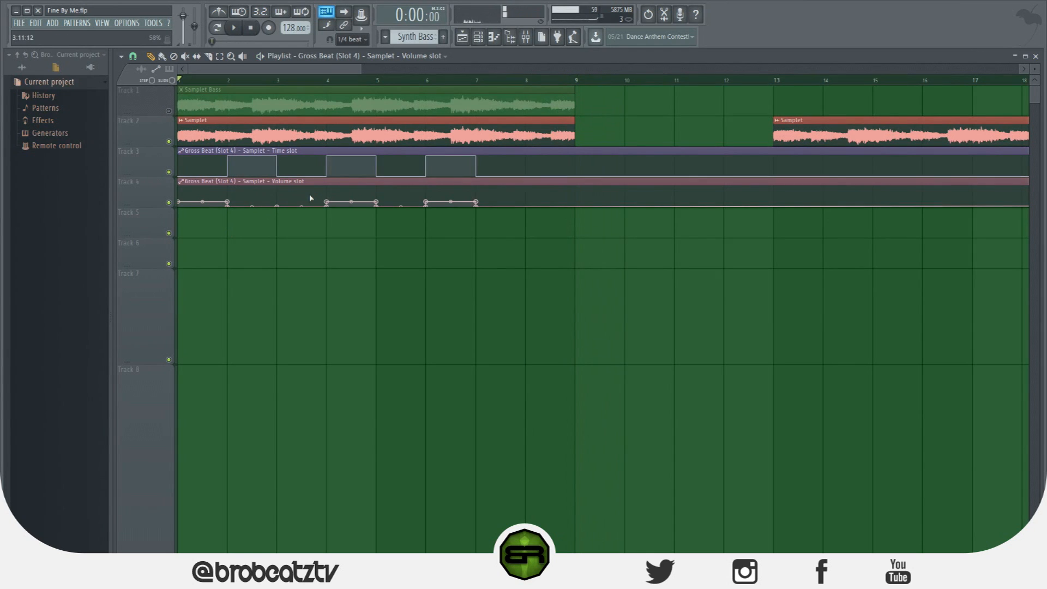
Delete the Gross Beat time slot and volume slot automation clips from Tracks 3 and 4
{"action": "left_click", "coordinate": [532, 41]}
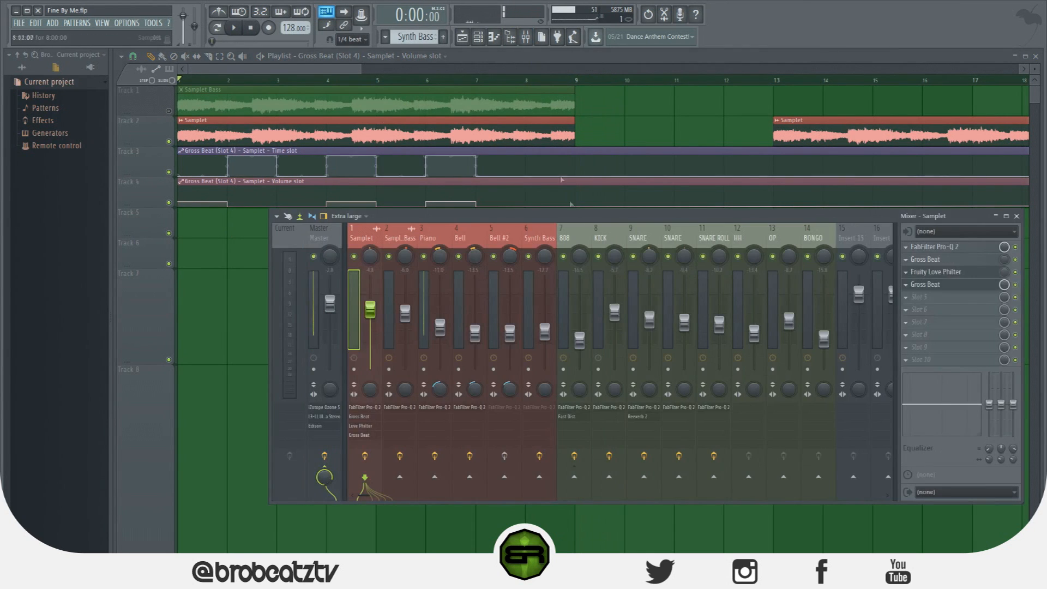
{"action": "key", "text": "F9"}
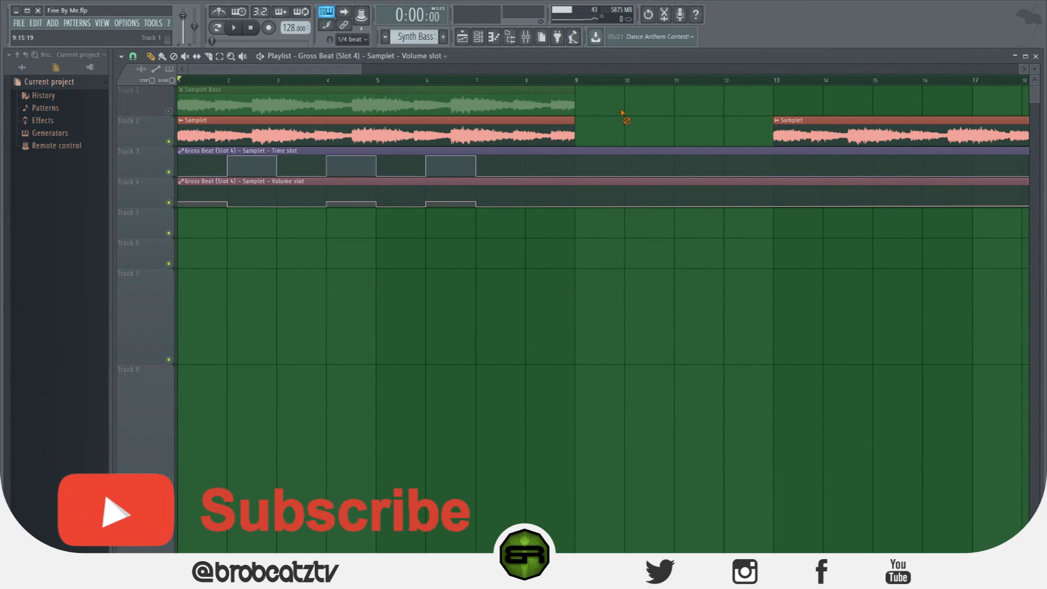
{"action": "right_click", "coordinate": [599, 162]}
{"action": "right_click", "coordinate": [582, 194]}
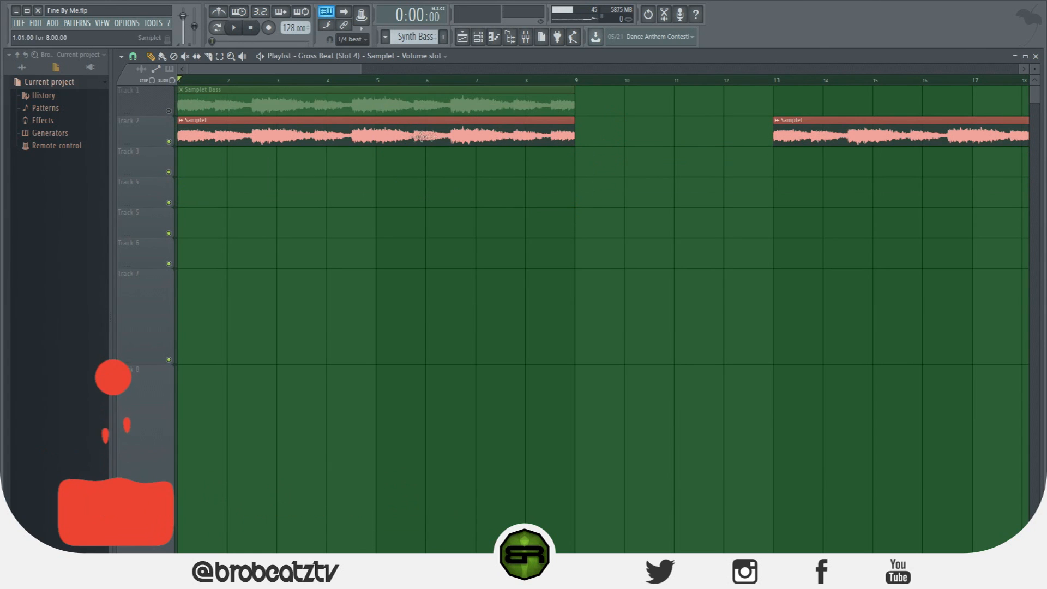
Reopen the Samplet track's slot 4 Gross Beat and set its volume slot to Empty and its time slot to 1
{"action": "left_click", "coordinate": [525, 37]}
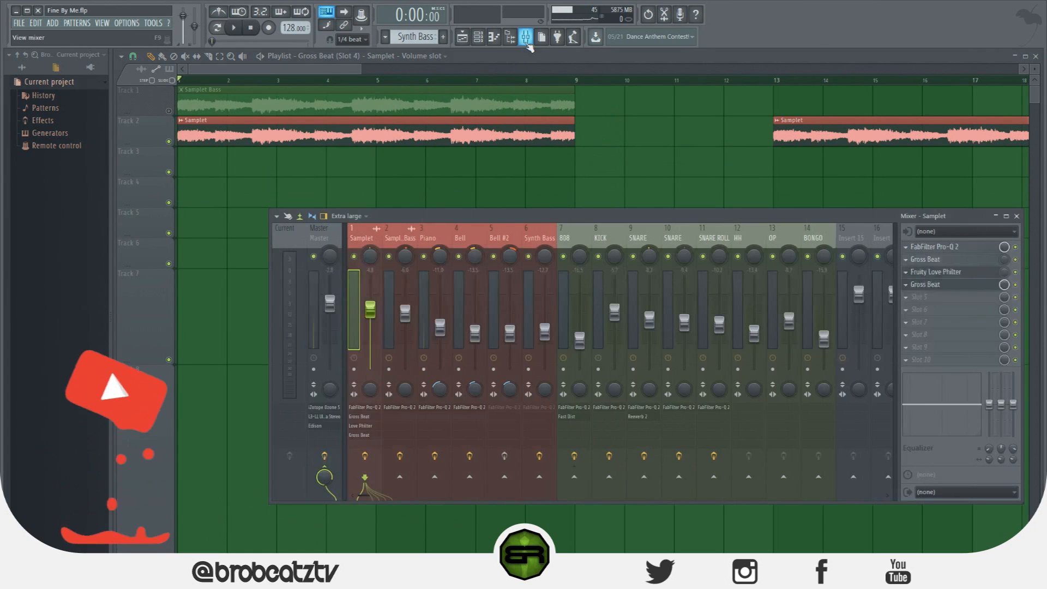
{"action": "left_click", "coordinate": [936, 272]}
{"action": "left_click", "coordinate": [952, 284]}
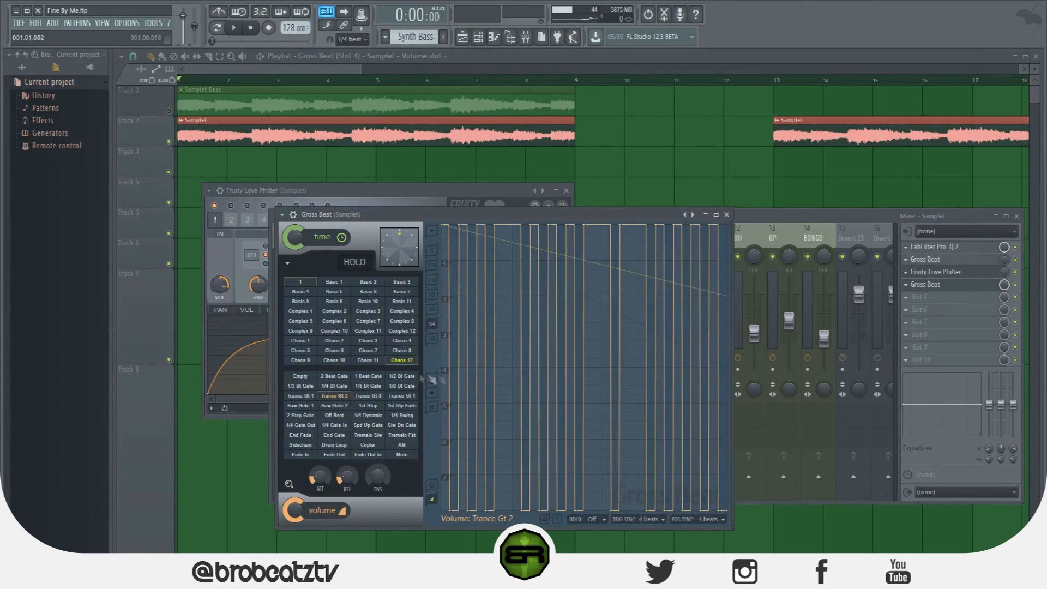
{"action": "left_click", "coordinate": [301, 379]}
{"action": "left_click", "coordinate": [308, 283]}
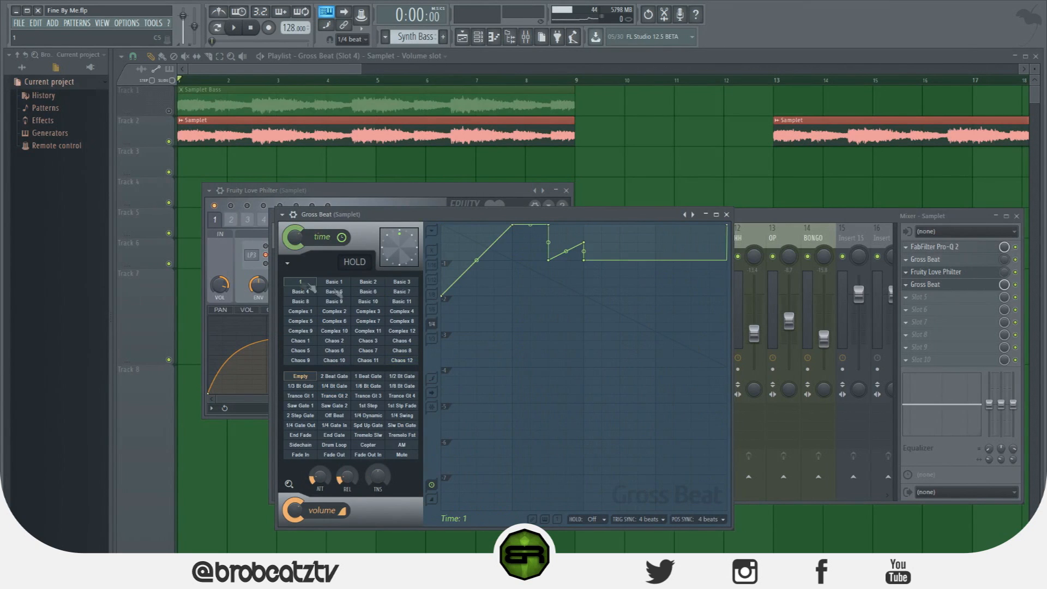
Create an automation clip for slot 4 Gross Beat's mute switch, high in bars 1 and 3 and low in bar 2 and from bar 4
{"action": "right_click", "coordinate": [1017, 286]}
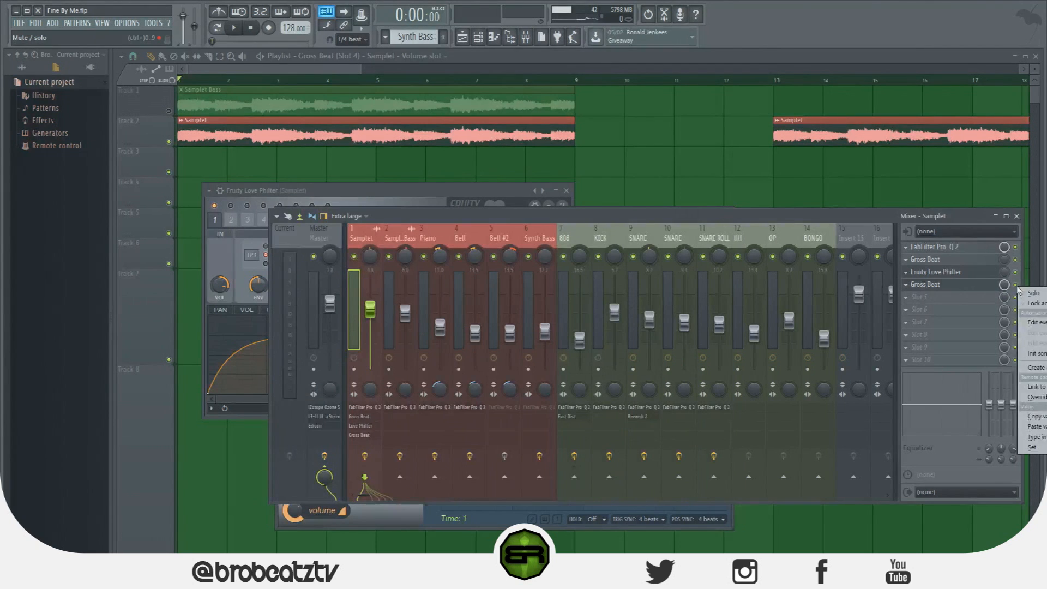
{"action": "left_click", "coordinate": [1036, 367]}
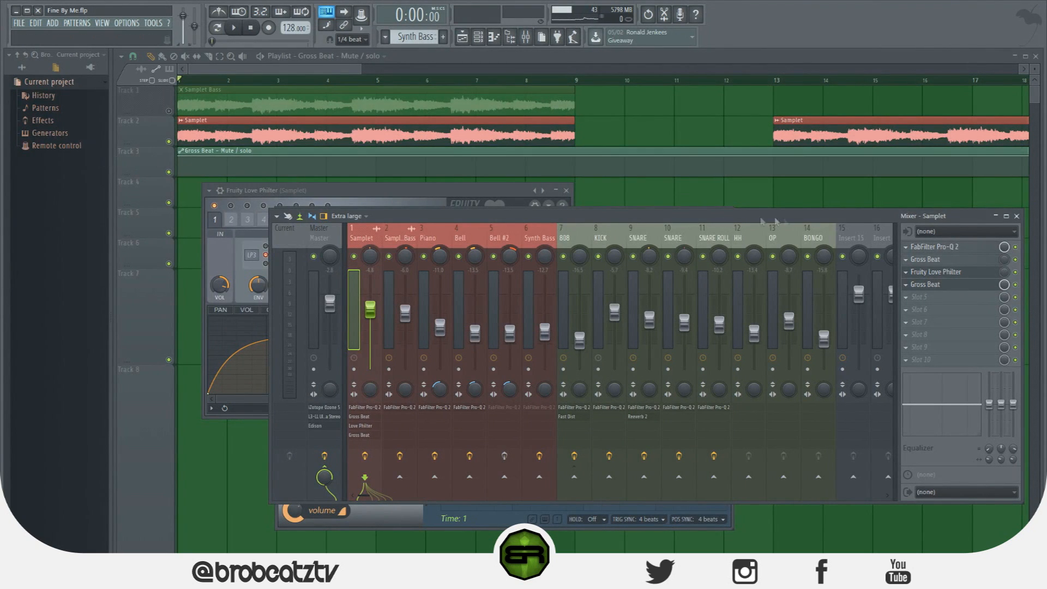
{"action": "right_click", "coordinate": [225, 156]}
{"action": "right_click", "coordinate": [225, 170]}
{"action": "right_click", "coordinate": [279, 173]}
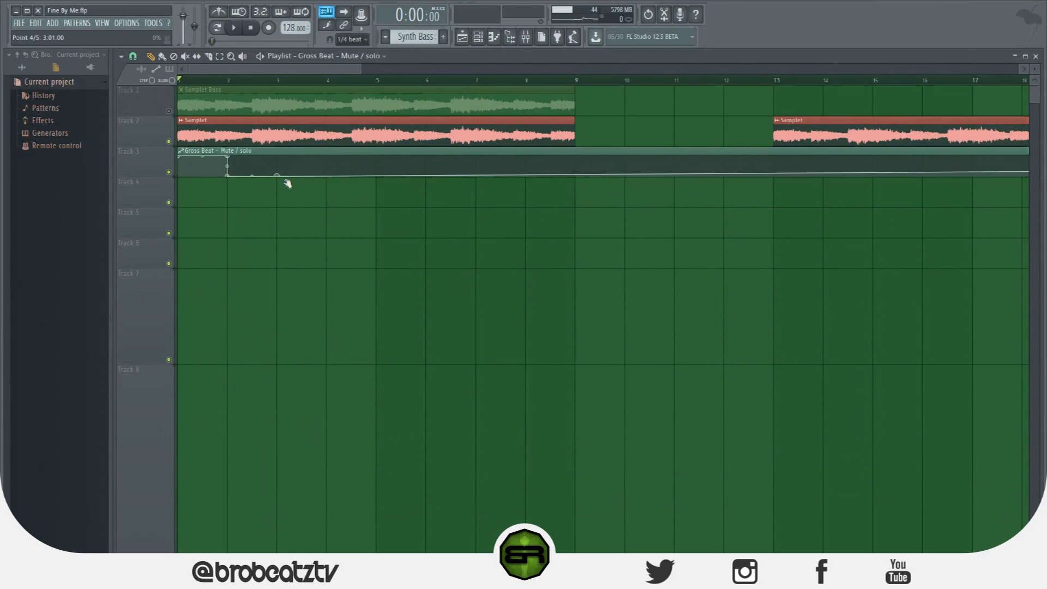
{"action": "right_click", "coordinate": [277, 163]}
{"action": "right_click", "coordinate": [328, 171]}
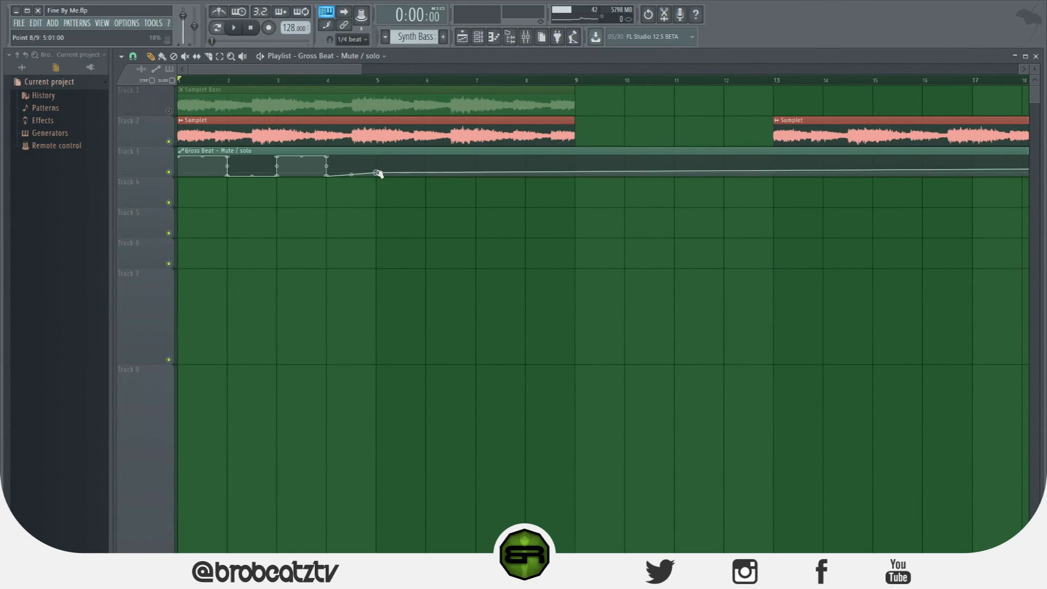
Set the playlist's snap to a finer grid division
{"action": "left_click", "coordinate": [122, 56]}
{"action": "left_click", "coordinate": [133, 58]}
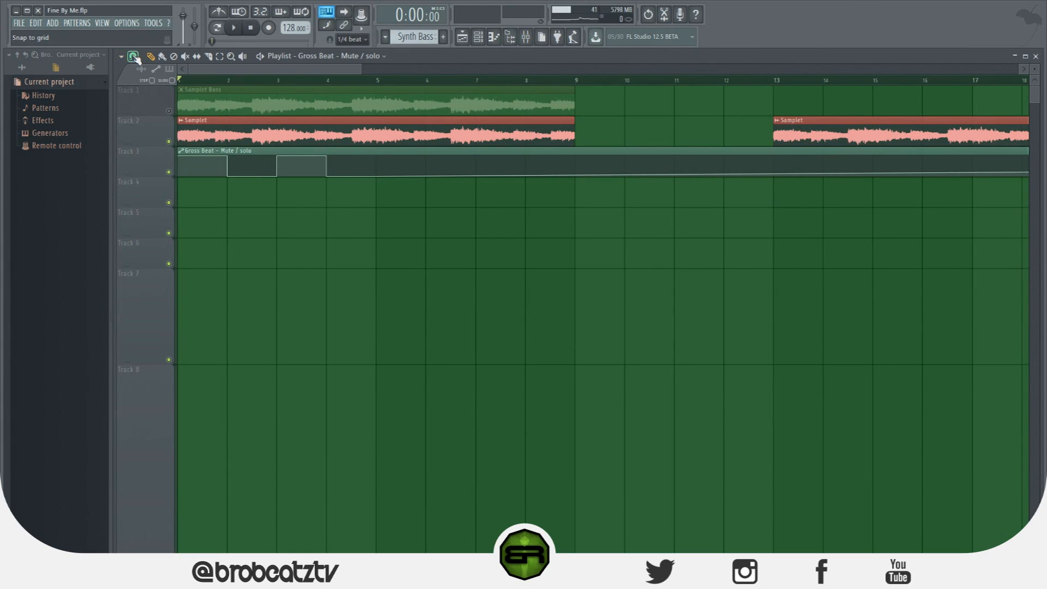
{"action": "left_click", "coordinate": [134, 58]}
{"action": "left_click", "coordinate": [146, 181]}
{"action": "left_click_drag", "start_coordinate": [334, 71], "coordinate": [293, 68]}
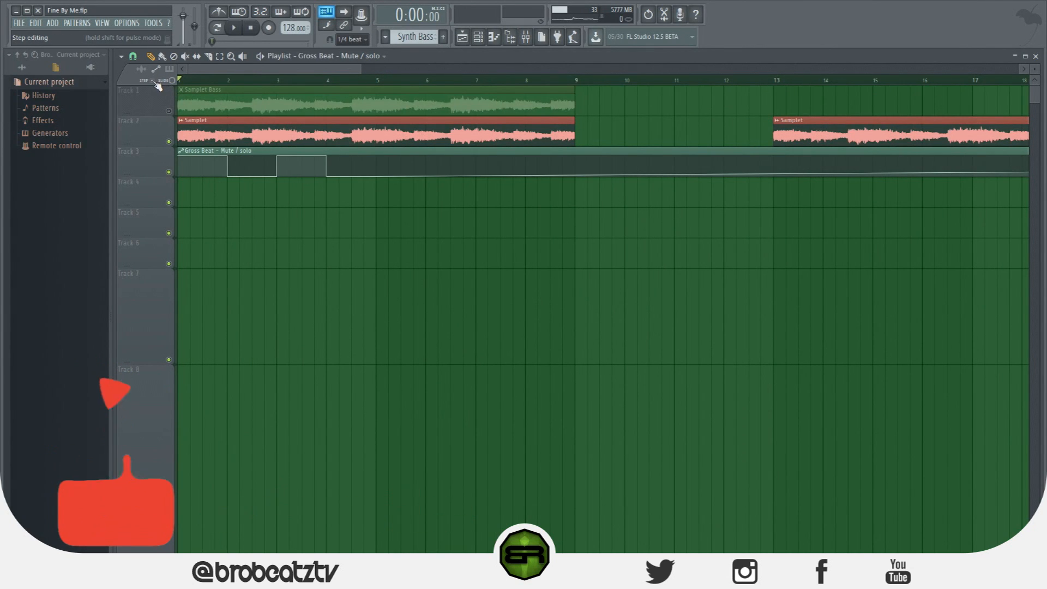
Try drawing the mute automation on Track 3 freehand from bar 5 to bar 9, and undo the strokes
{"action": "mouse_move", "coordinate": [377, 175]}
{"action": "left_mouse_down"}
{"action": "mouse_move", "coordinate": [467, 163]}
{"action": "mouse_move", "coordinate": [491, 179]}
{"action": "mouse_move", "coordinate": [578, 183]}
{"action": "left_mouse_up"}
{"action": "key", "text": "ctrl+alt+z"}
{"action": "key", "text": "ctrl+alt+z"}
{"action": "key", "text": "ctrl+alt+z"}
{"action": "key", "text": "ctrl+alt+z"}
{"action": "key", "text": "ctrl+alt+z"}
{"action": "key", "text": "ctrl+alt+z"}
{"action": "key", "text": "ctrl+alt+z"}
{"action": "key", "text": "ctrl+alt+z"}
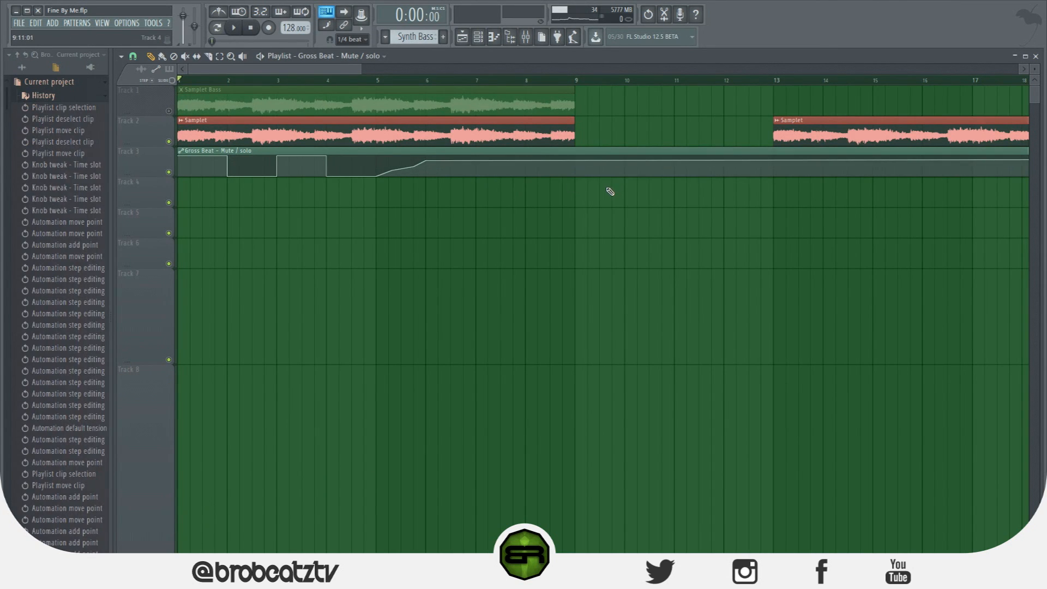
Switch the browser to show all content and collapse the aSOUND FACTORY folder
{"action": "left_click", "coordinate": [30, 70]}
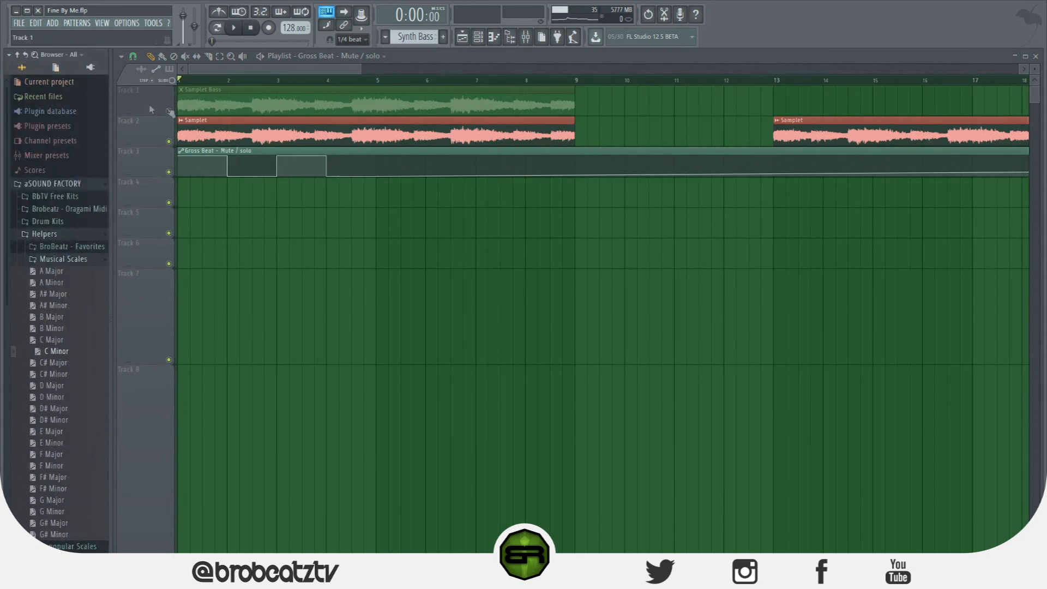
{"action": "left_click", "coordinate": [78, 187]}
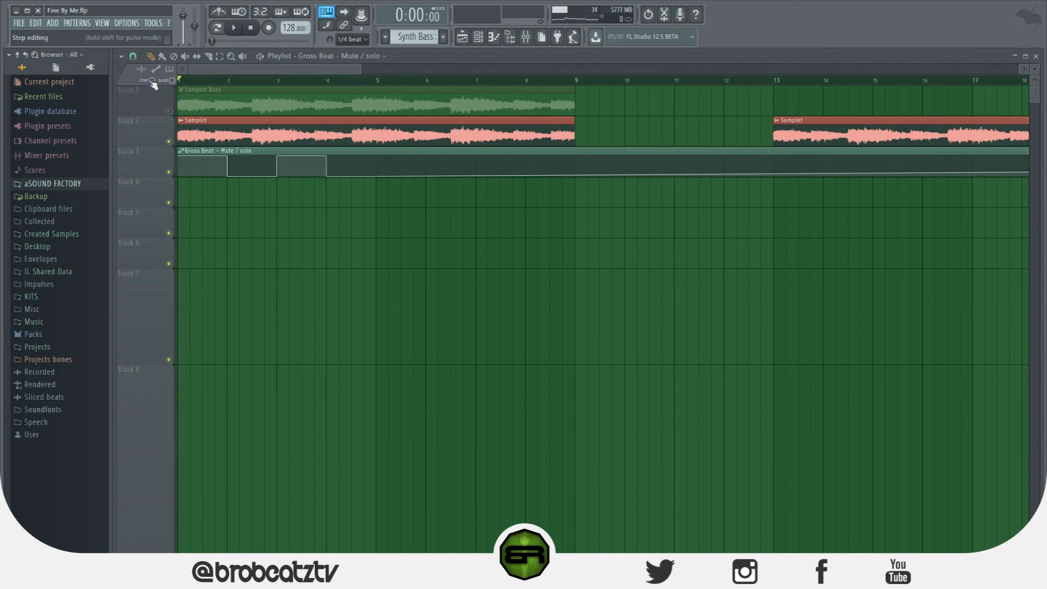
Add sloped rises and falls to the Gross Beat mute automation clip between about bars 26 and 31
{"action": "left_click_drag", "start_coordinate": [201, 76], "coordinate": [462, 101]}
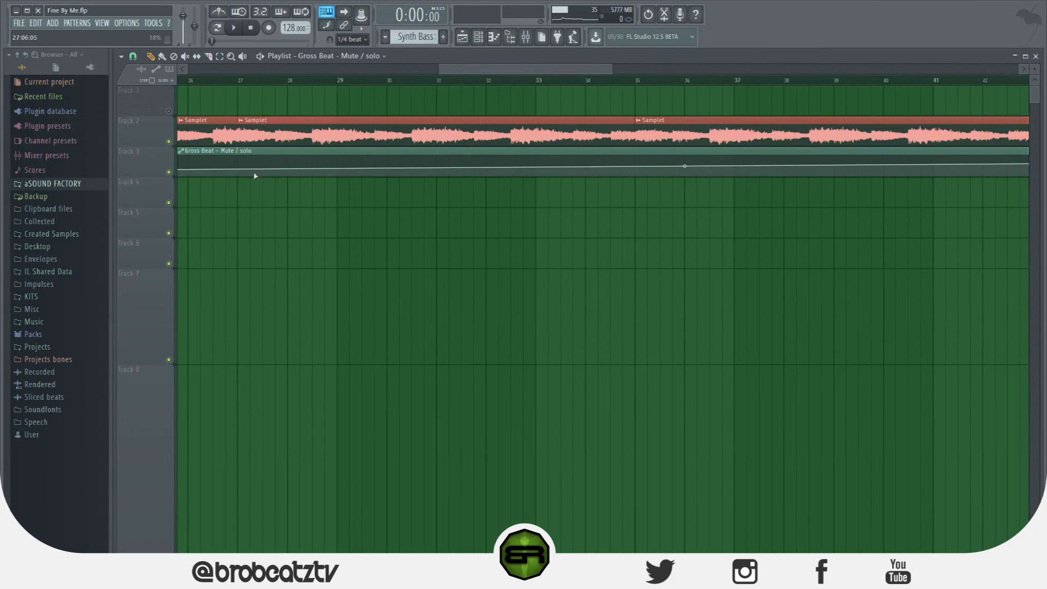
{"action": "left_click_drag", "start_coordinate": [217, 176], "coordinate": [289, 195]}
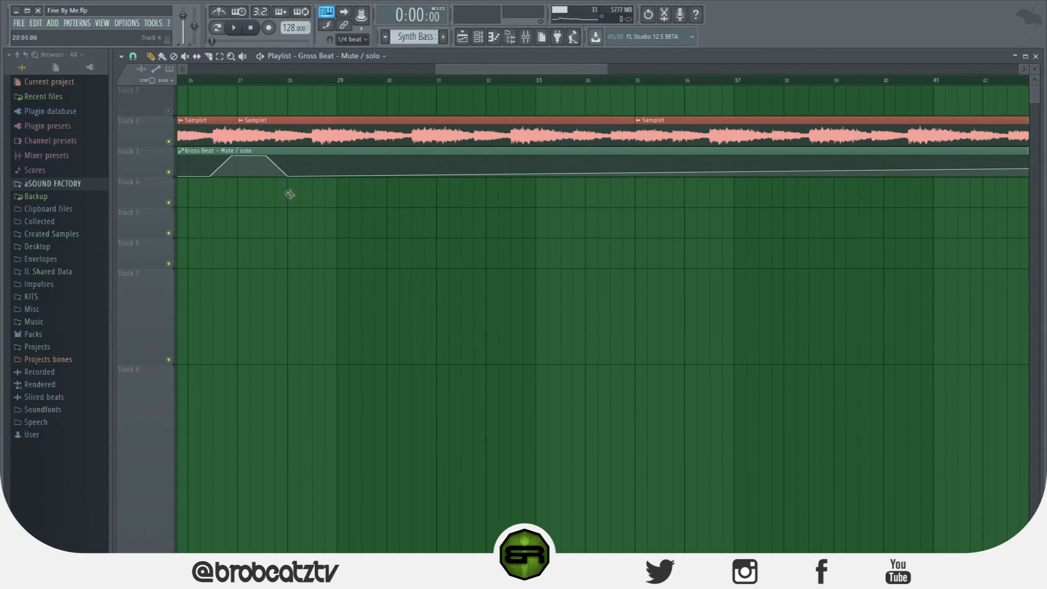
{"action": "right_click", "coordinate": [320, 161]}
{"action": "right_click", "coordinate": [380, 173]}
{"action": "right_click", "coordinate": [405, 157]}
{"action": "right_click", "coordinate": [459, 174]}
Raise the Gross Beat mute automation to the maximum from bar 5 to bar 7 and drop it to the minimum at bar 7
{"action": "left_click_drag", "start_coordinate": [493, 71], "coordinate": [224, 87]}
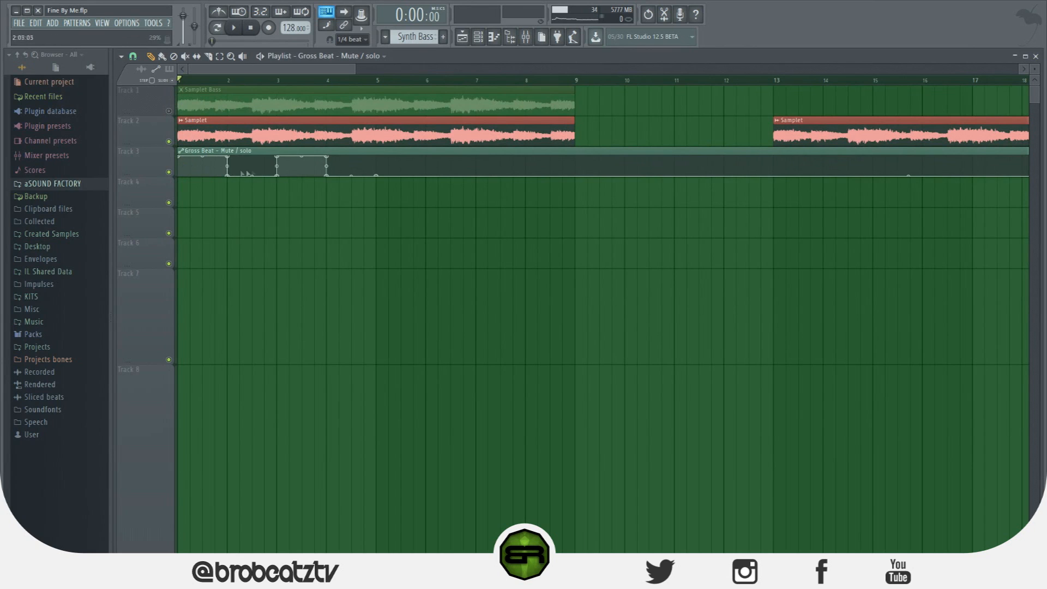
{"action": "right_click", "coordinate": [378, 166]}
{"action": "right_click", "coordinate": [418, 162]}
{"action": "left_click_drag", "start_coordinate": [419, 162], "coordinate": [480, 187]}
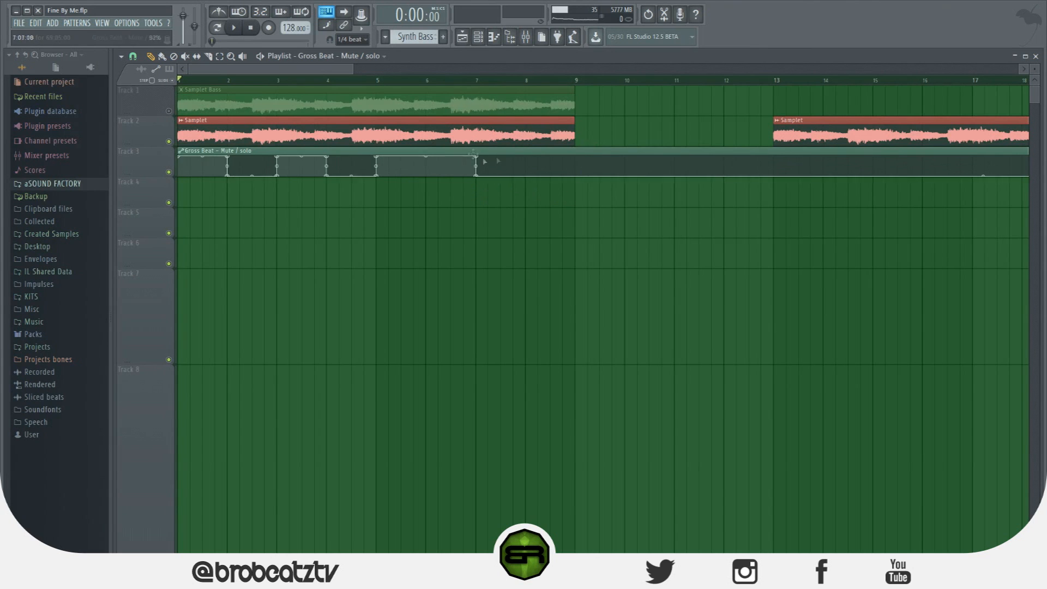
Try placing a second Gross Beat mute automation clip on Track 4 at bar 9, and delete it
{"action": "left_click", "coordinate": [581, 188]}
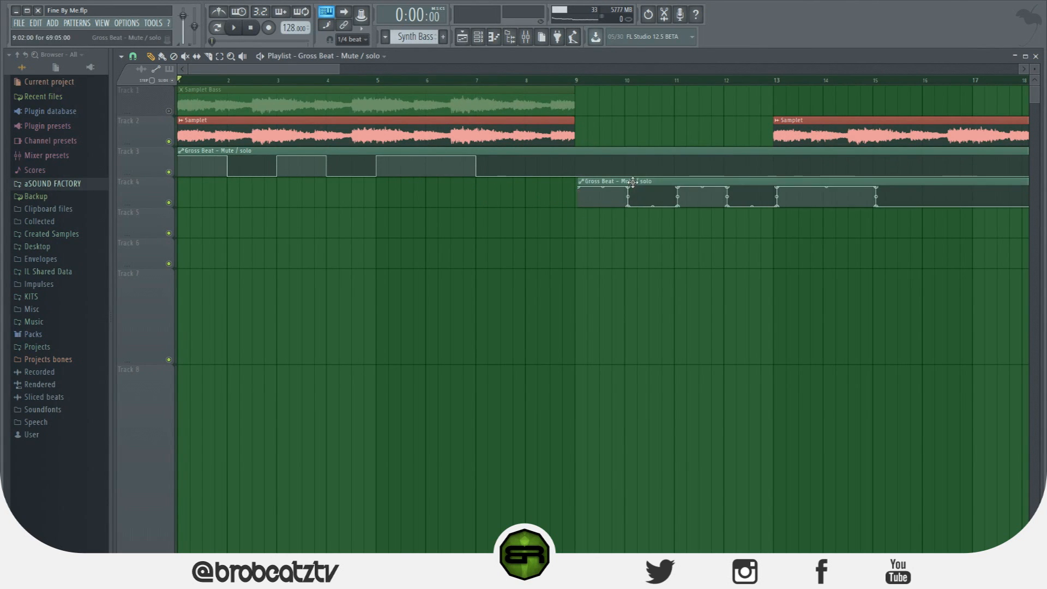
{"action": "right_click", "coordinate": [633, 182]}
Add further sloped rises and falls to the Gross Beat mute automation clip between about bars 25 and 29
{"action": "left_click_drag", "start_coordinate": [336, 67], "coordinate": [557, 83]}
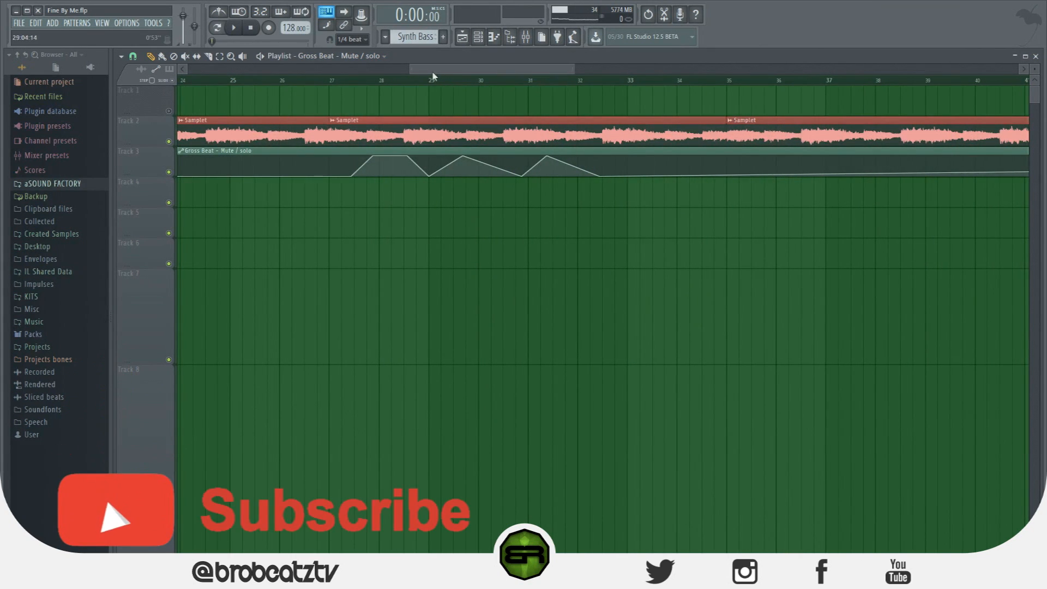
{"action": "mouse_move", "coordinate": [210, 175]}
{"action": "left_mouse_down"}
{"action": "mouse_move", "coordinate": [271, 184]}
{"action": "mouse_move", "coordinate": [249, 176]}
{"action": "left_mouse_up"}
{"action": "right_click", "coordinate": [279, 158]}
{"action": "right_click", "coordinate": [321, 175]}
{"action": "right_click", "coordinate": [345, 157]}
{"action": "right_click", "coordinate": [370, 175]}
{"action": "right_click", "coordinate": [386, 157]}
{"action": "right_click", "coordinate": [407, 176]}
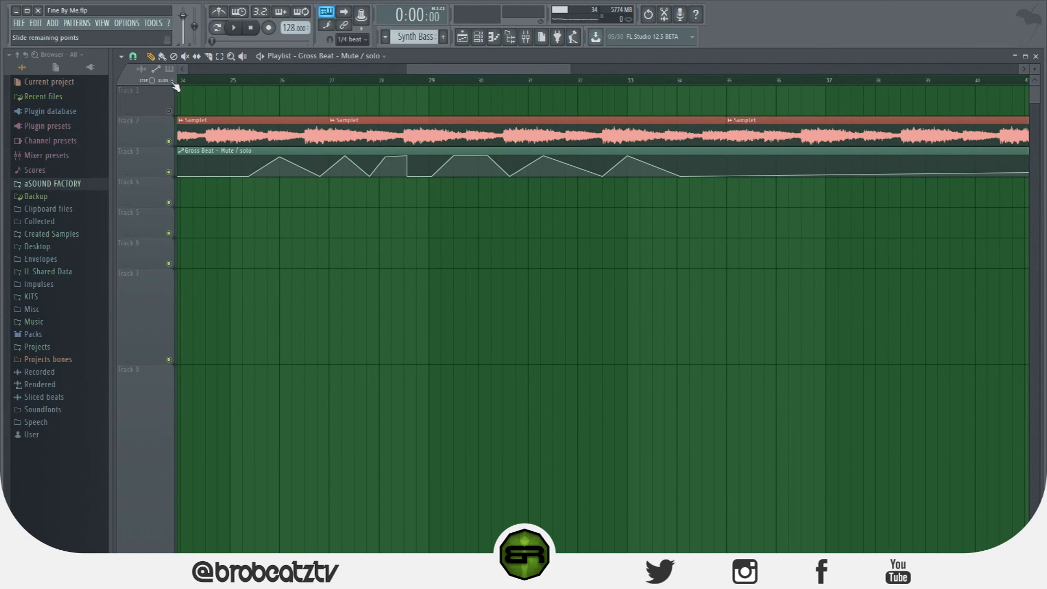
Delete the mute automation clip from Track 3 and create an automation clip for the mix level of Samplet's slot 4 Gross Beat
{"action": "left_click_drag", "start_coordinate": [408, 72], "coordinate": [187, 72]}
{"action": "right_click", "coordinate": [369, 165]}
{"action": "left_click", "coordinate": [526, 38]}
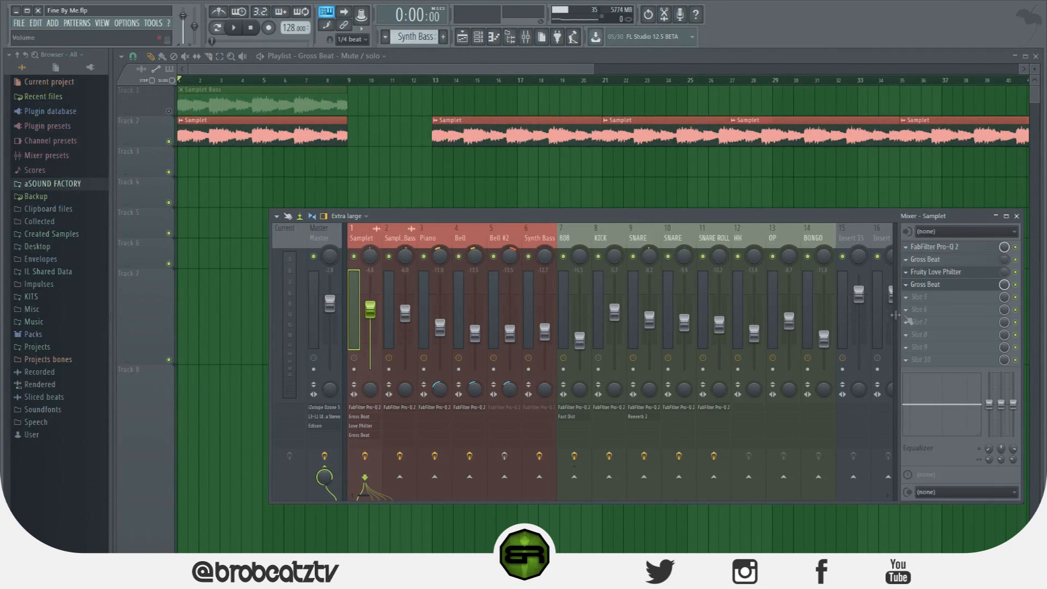
{"action": "right_click", "coordinate": [1005, 285]}
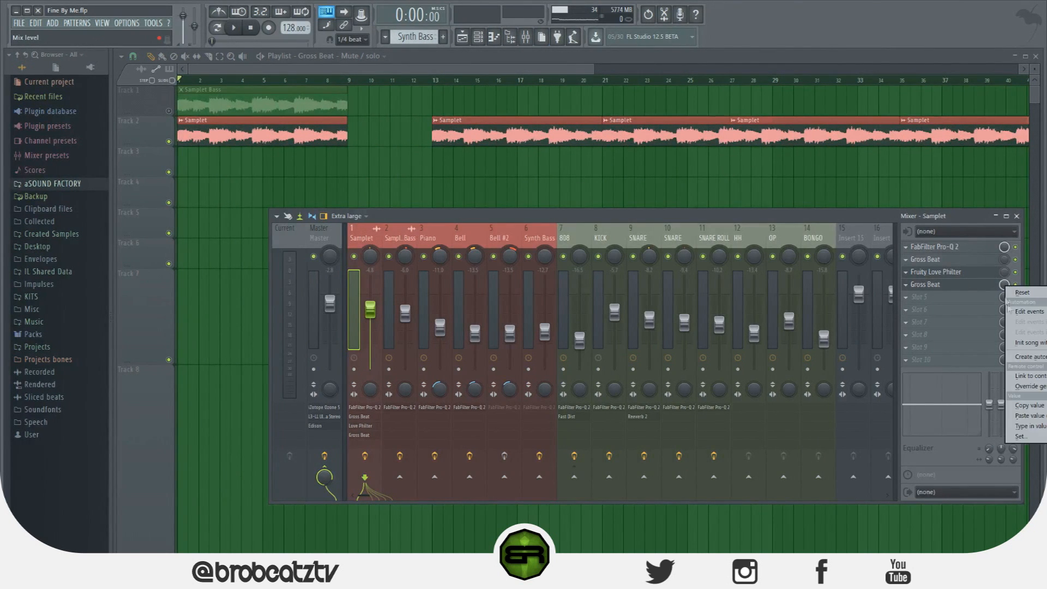
{"action": "left_click", "coordinate": [1028, 358]}
{"action": "key", "text": "F9"}
Shape the Gross Beat mix level automation into two rises and falls between bar 1 and about bar 5 during playback
{"action": "scroll", "coordinate": [284, 81], "scroll_direction": "up", "scroll_amount": 5}
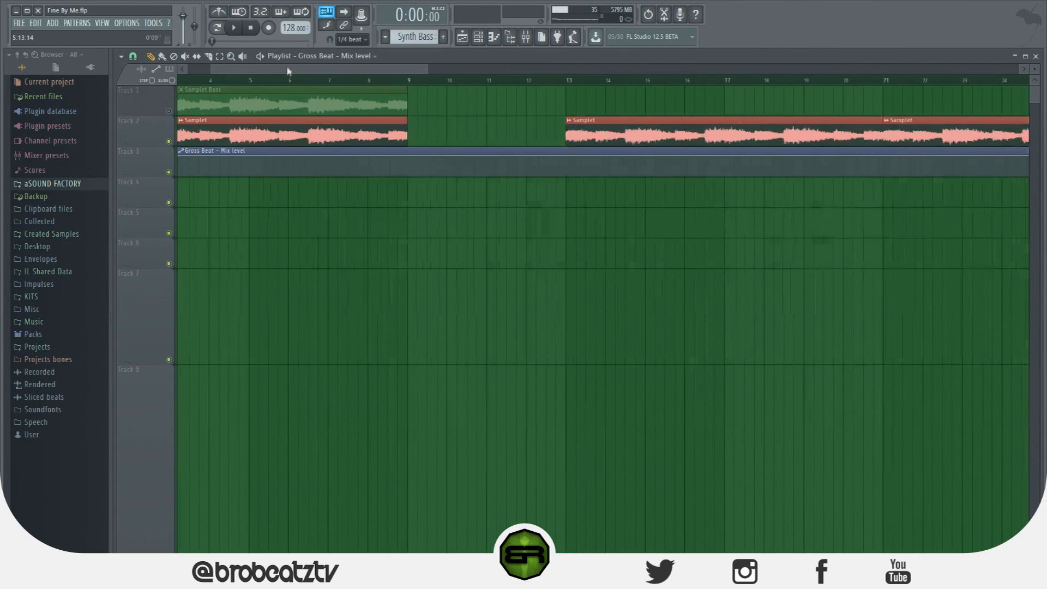
{"action": "left_click_drag", "start_coordinate": [180, 156], "coordinate": [218, 156]}
{"action": "right_click", "coordinate": [201, 167]}
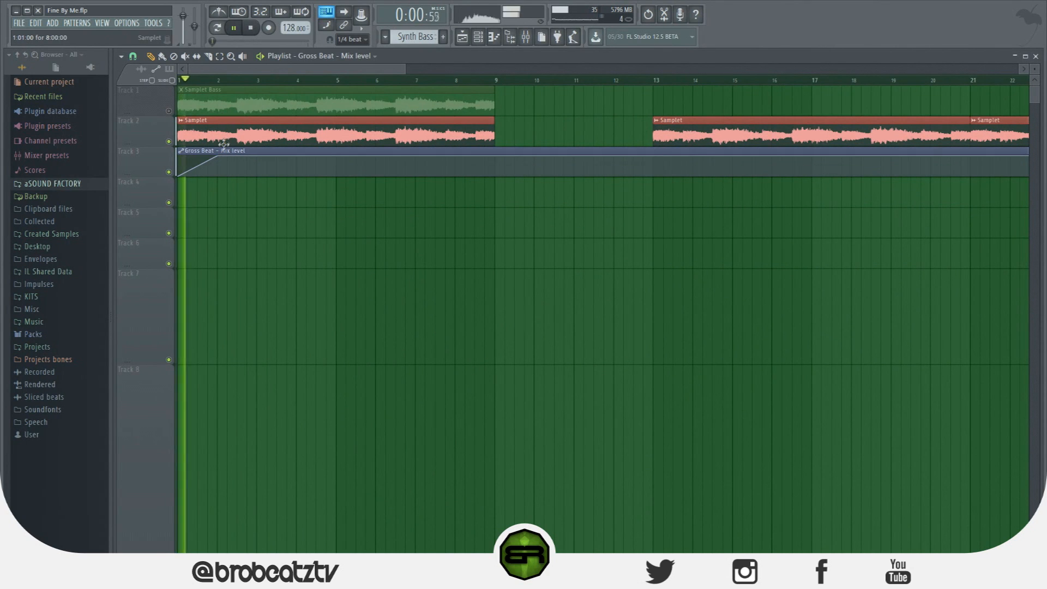
{"action": "right_click", "coordinate": [255, 167]}
{"action": "mouse_move", "coordinate": [254, 167]}
{"action": "left_mouse_down"}
{"action": "mouse_move", "coordinate": [265, 184]}
{"action": "mouse_move", "coordinate": [292, 153]}
{"action": "mouse_move", "coordinate": [326, 183]}
{"action": "left_mouse_up"}
{"action": "right_click", "coordinate": [280, 174]}
{"action": "right_click", "coordinate": [320, 166]}
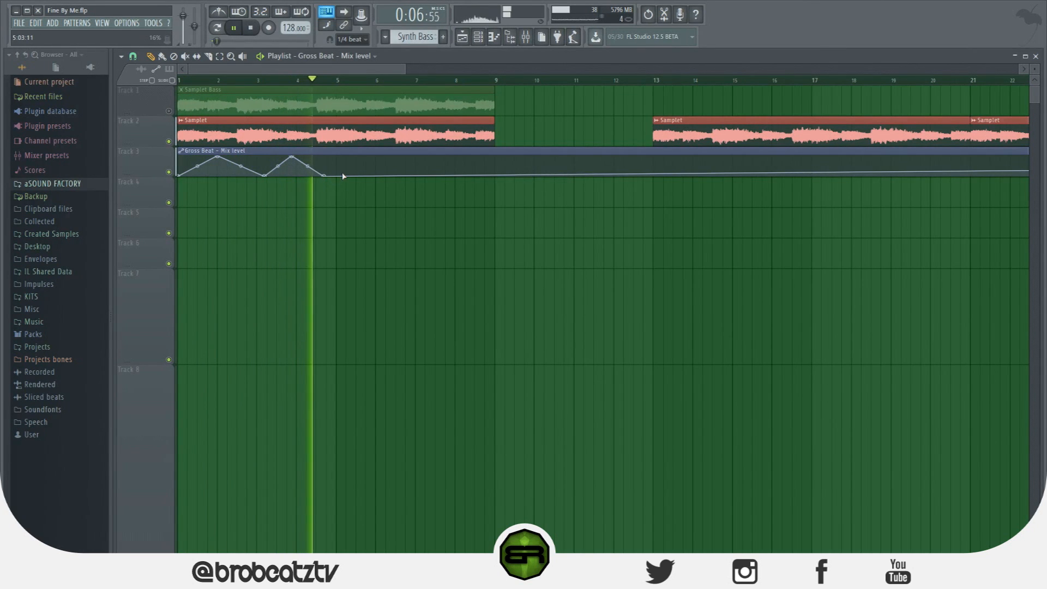
{"action": "key", "text": "space"}
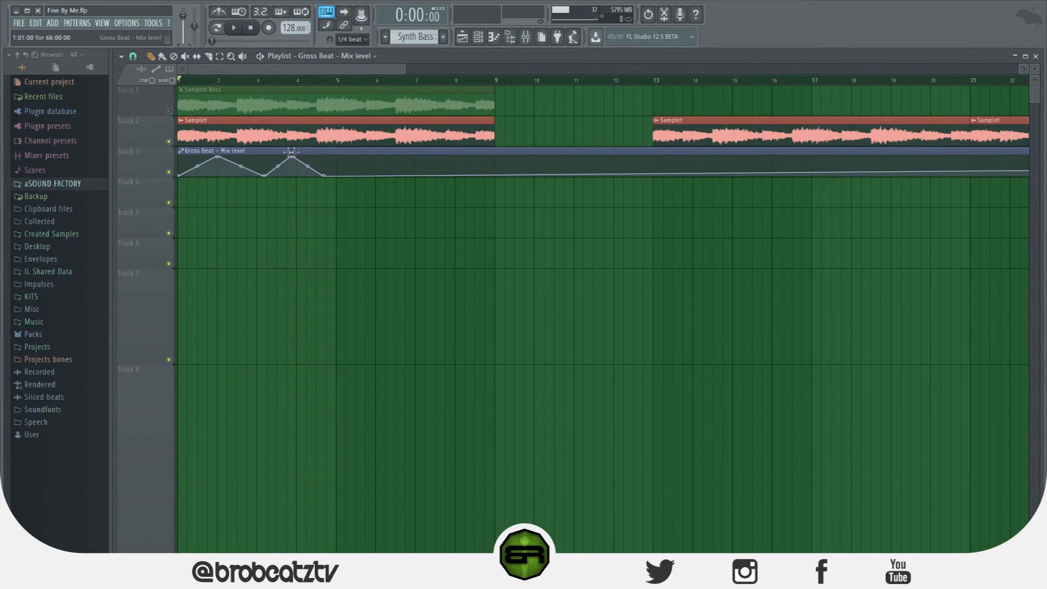
Select the drum pattern clips from bar 5 to bar 9, and delete the Gross Beat mix level clip from Track 3
{"action": "scroll", "coordinate": [285, 220], "scroll_direction": "down", "scroll_amount": 8}
{"action": "left_click_drag", "start_coordinate": [482, 194], "coordinate": [399, 386]}
{"action": "scroll", "coordinate": [294, 217], "scroll_direction": "up", "scroll_amount": 8}
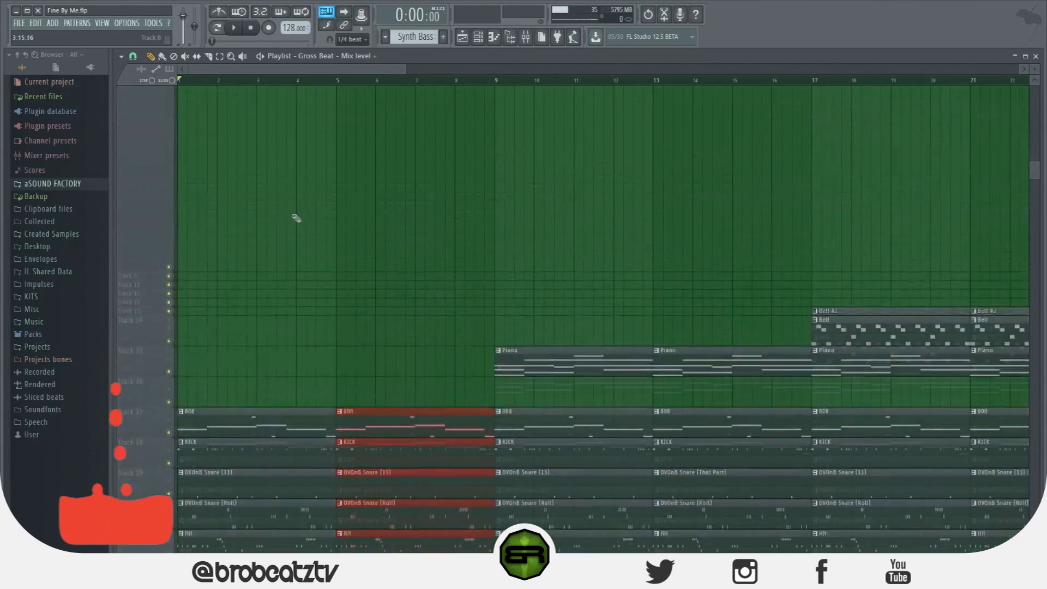
{"action": "key", "text": "space"}
{"action": "right_click", "coordinate": [301, 156]}
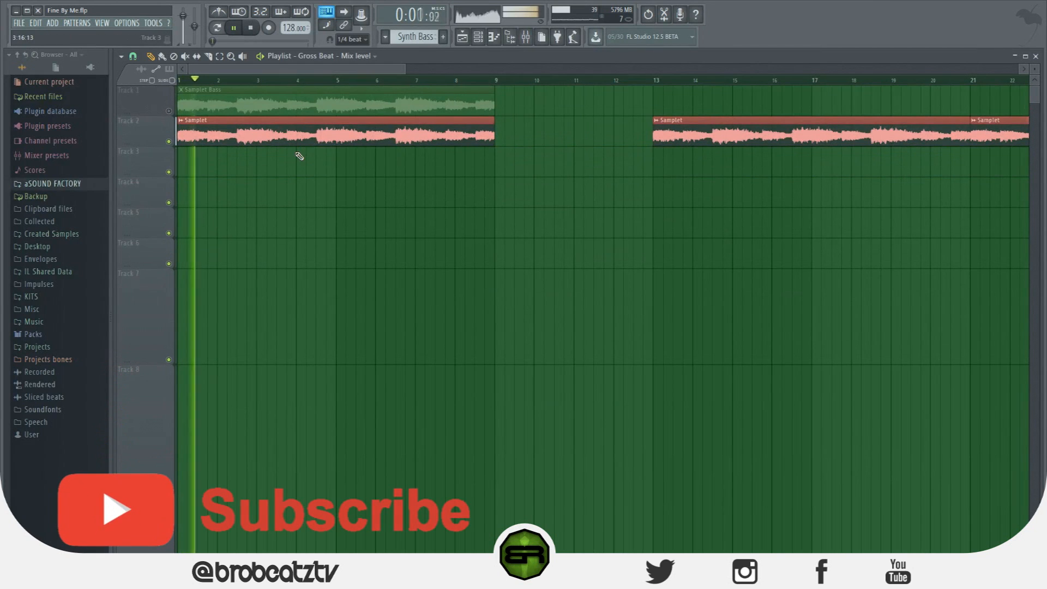
Disable the Gross Beat in slot 4 of the Samplet mixer track during playback
{"action": "key", "text": "F9"}
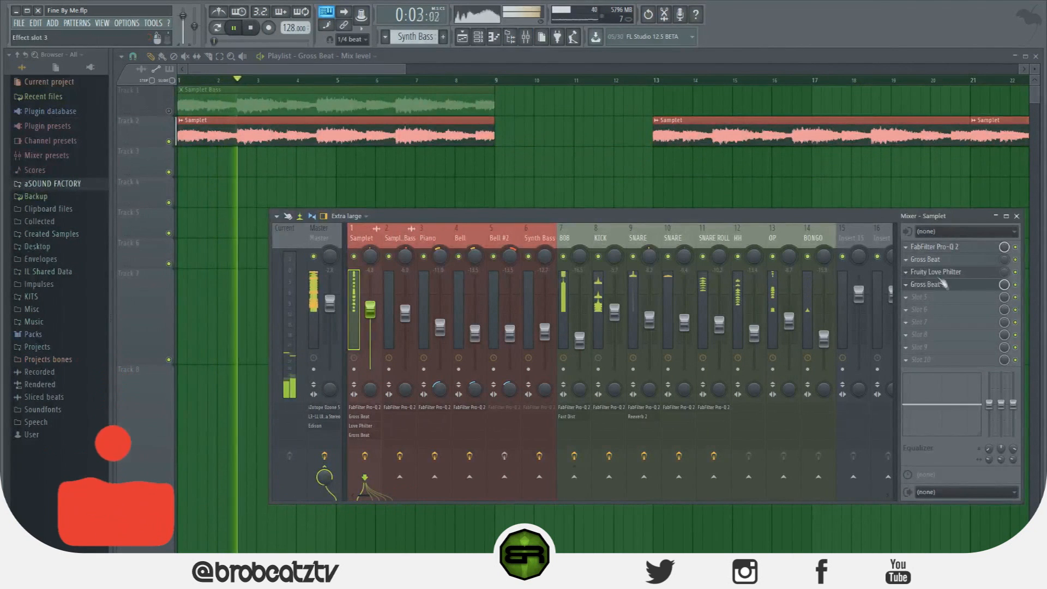
{"action": "left_click", "coordinate": [907, 286]}
{"action": "left_click", "coordinate": [907, 287]}
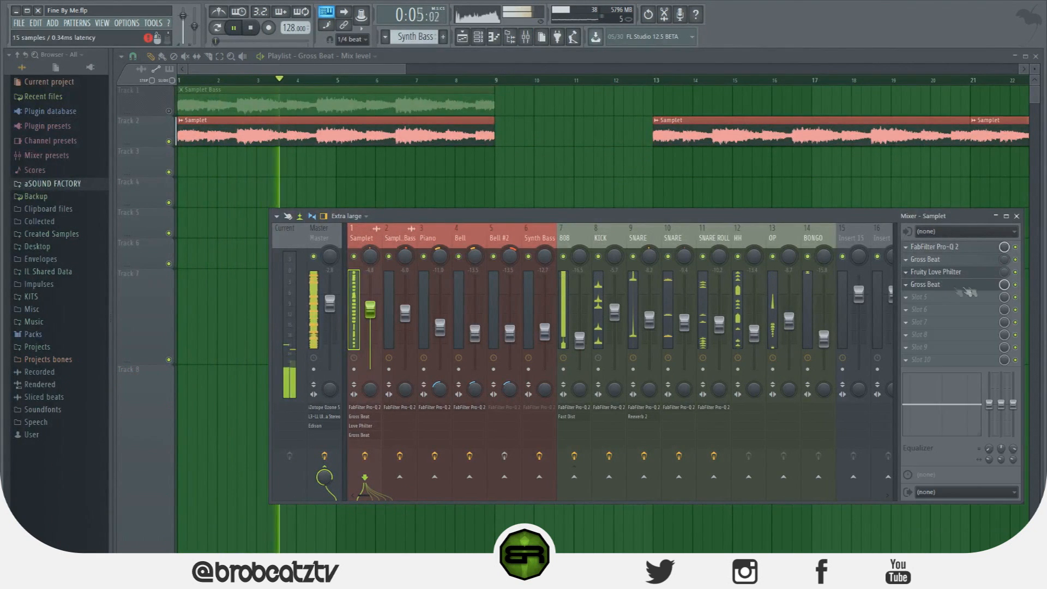
{"action": "left_click", "coordinate": [1016, 285]}
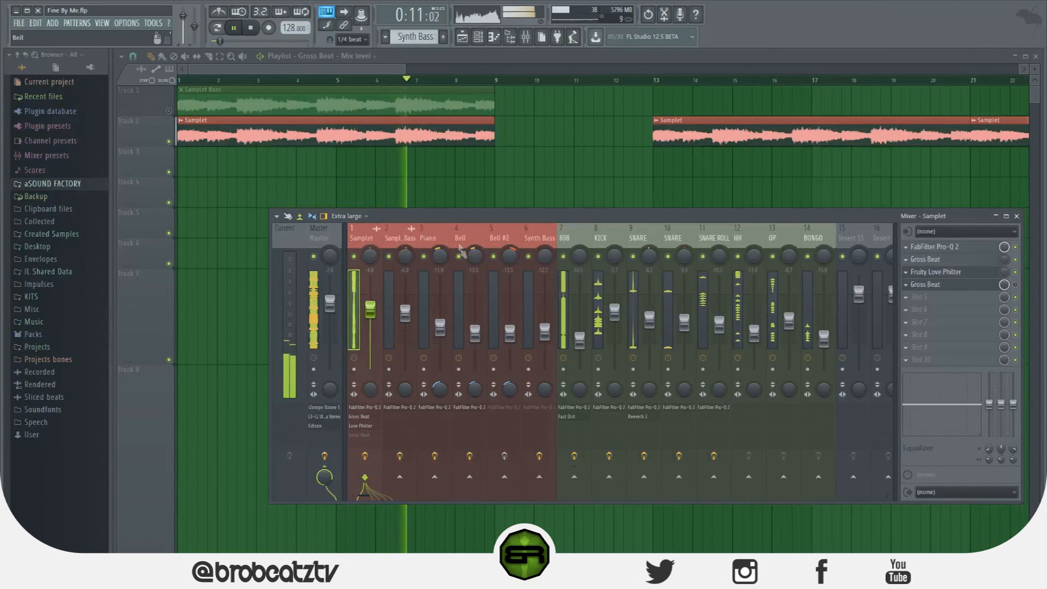
Load Gross Beat into effect slot 2 of the Piano mixer track and stop playback
{"action": "left_click", "coordinate": [427, 239]}
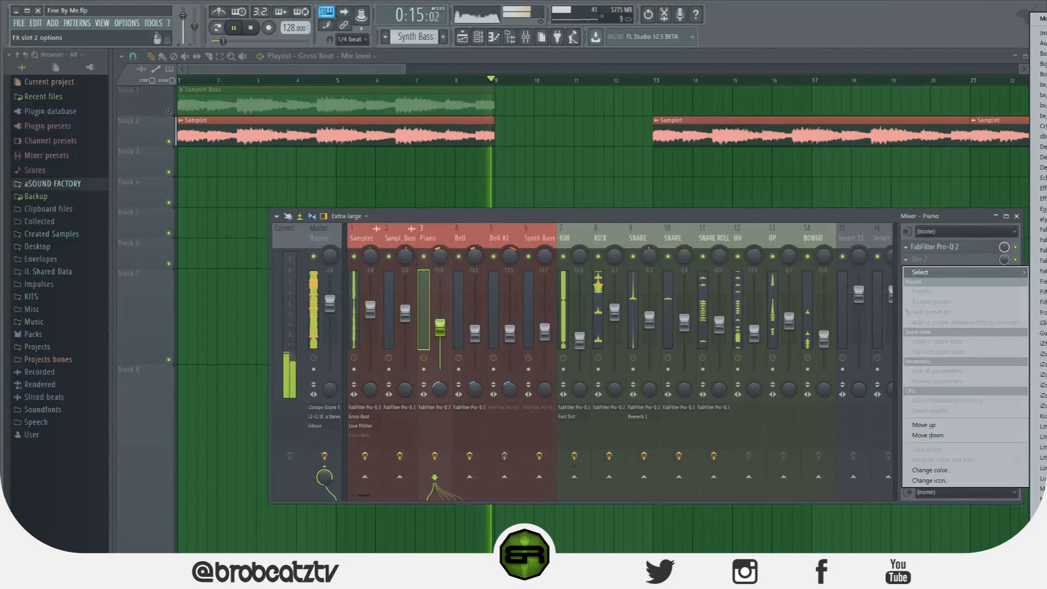
{"action": "key", "text": "space"}
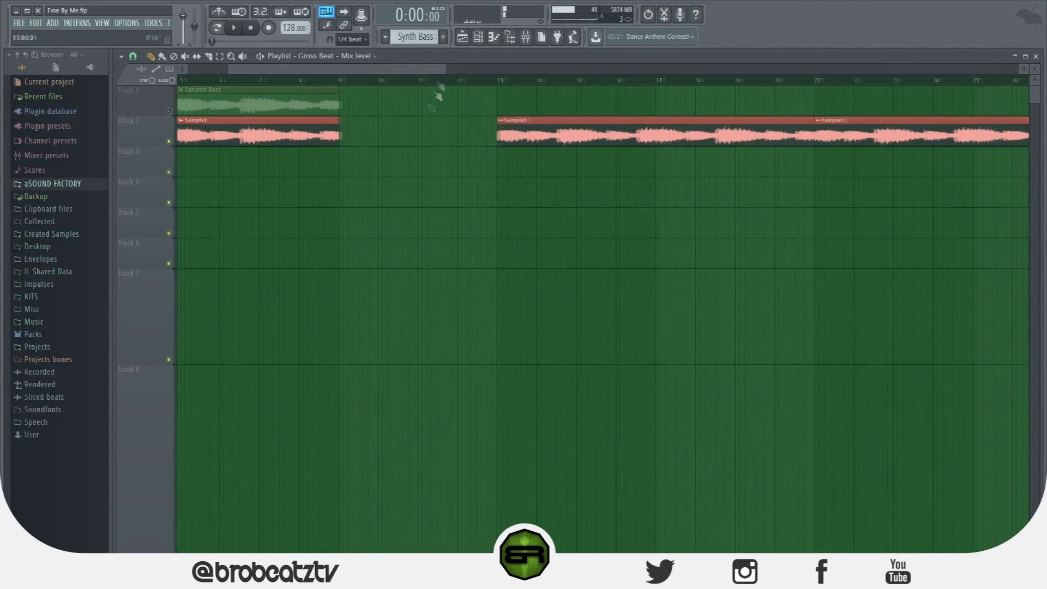
Move the Piano clip at bar 9 from Track 15 up to Track 9 and increase Track 9's height
{"action": "scroll", "coordinate": [397, 224], "scroll_direction": "down", "scroll_amount": 10}
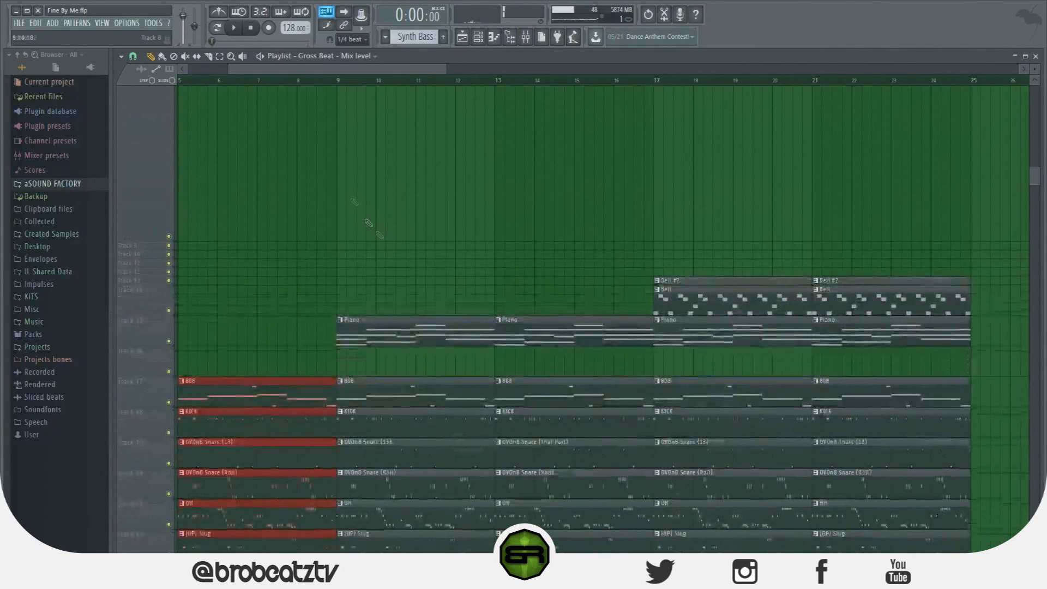
{"action": "left_click", "coordinate": [332, 92]}
{"action": "left_click_drag", "start_coordinate": [416, 323], "coordinate": [417, 203]}
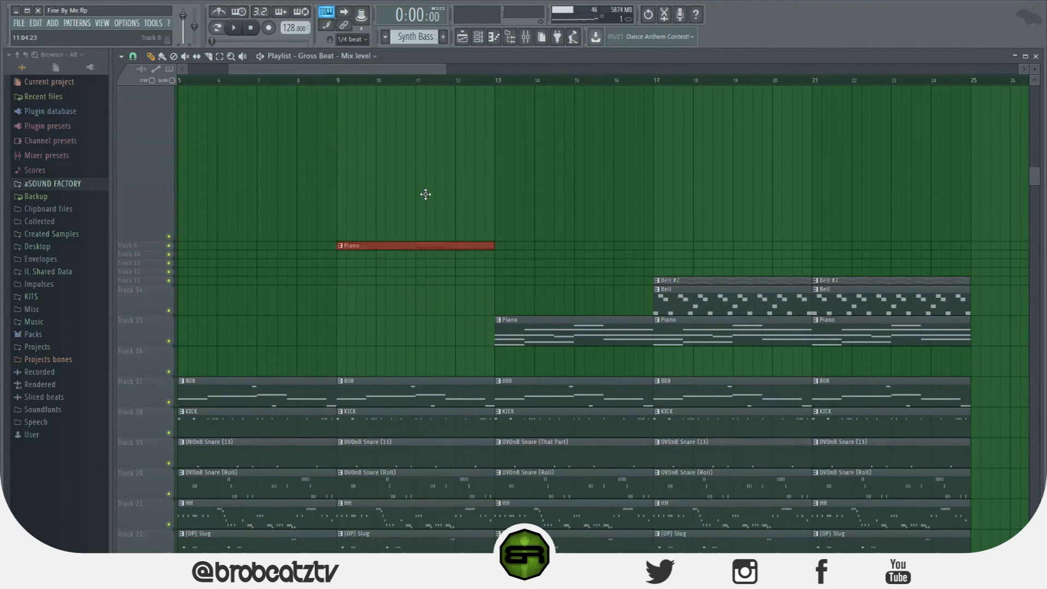
{"action": "scroll", "coordinate": [138, 250], "scroll_direction": "up", "scroll_amount": 10}
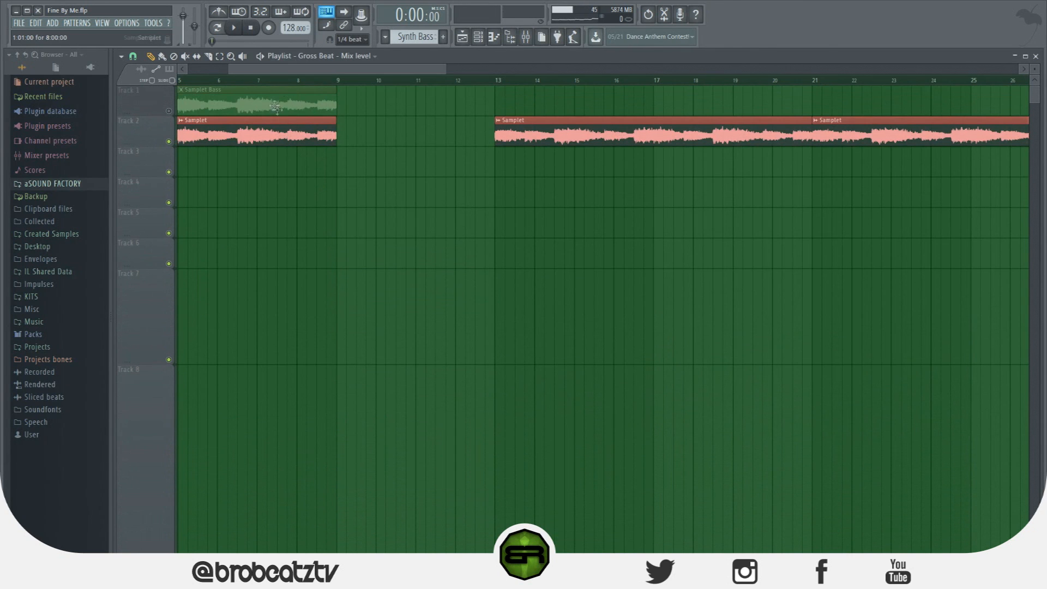
{"action": "scroll", "coordinate": [283, 120], "scroll_direction": "left", "scroll_amount": 4}
{"action": "left_click_drag", "start_coordinate": [515, 135], "coordinate": [557, 175]}
{"action": "scroll", "coordinate": [539, 226], "scroll_direction": "down", "scroll_amount": 7}
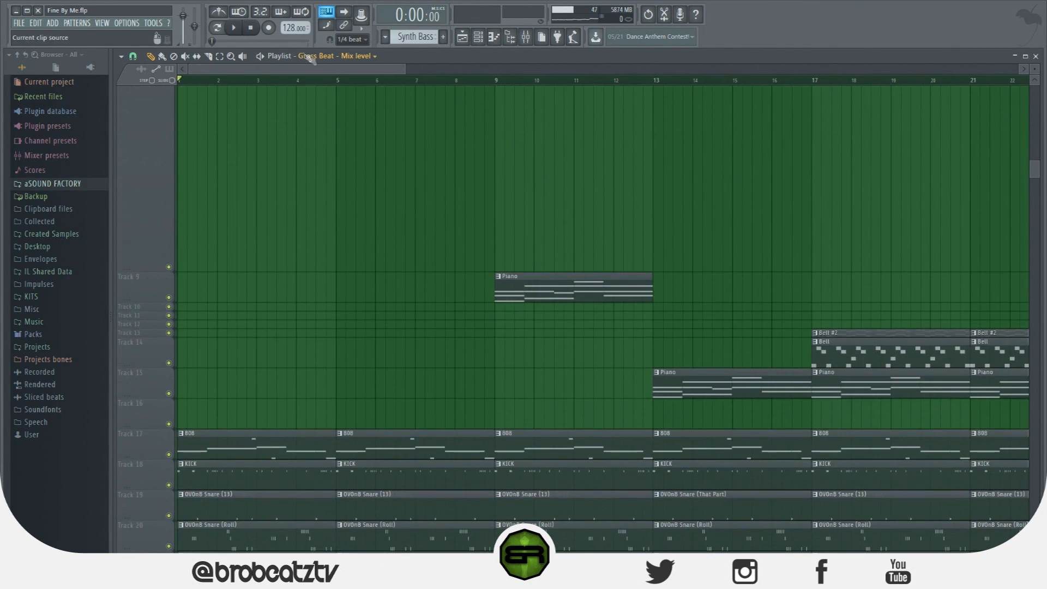
Shape the Piano Gross Beat's empty time slot into two equal ramps, each descending from the top to line 2 over two beats
{"action": "scroll", "coordinate": [234, 244], "scroll_direction": "right", "scroll_amount": 7}
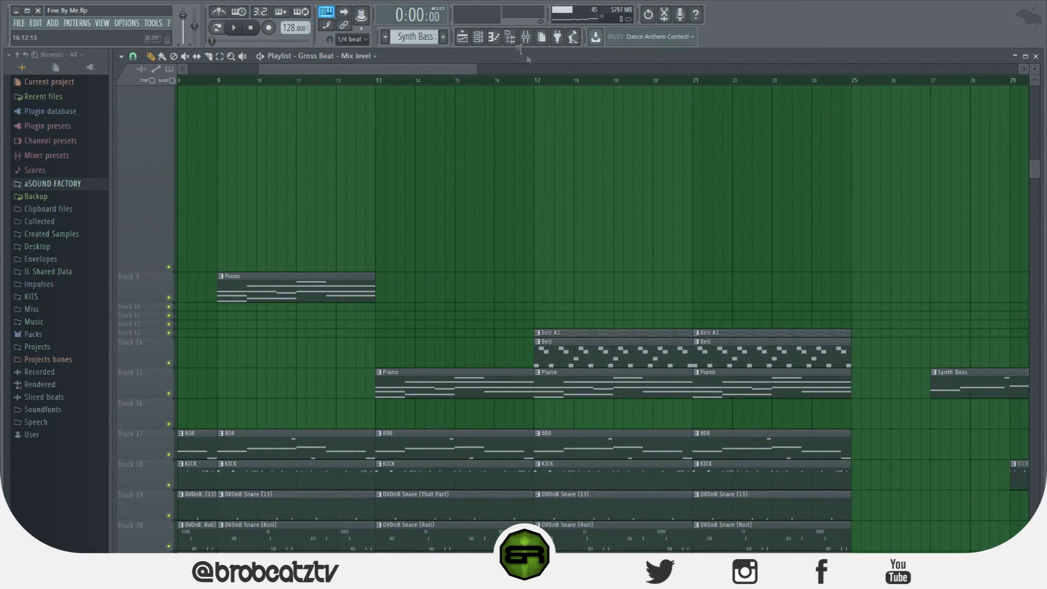
{"action": "left_click", "coordinate": [527, 39]}
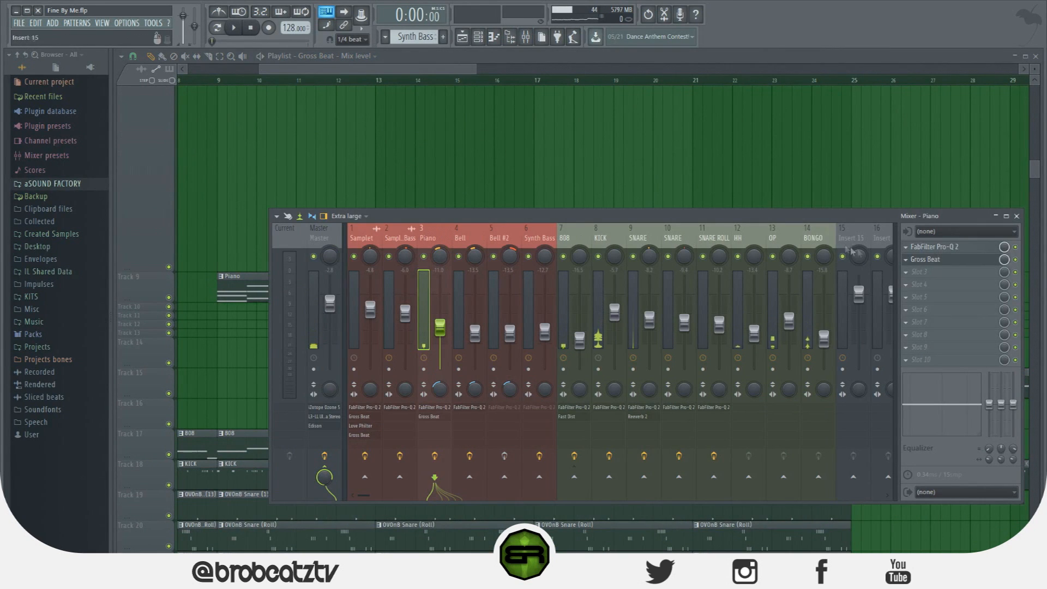
{"action": "left_click", "coordinate": [950, 260]}
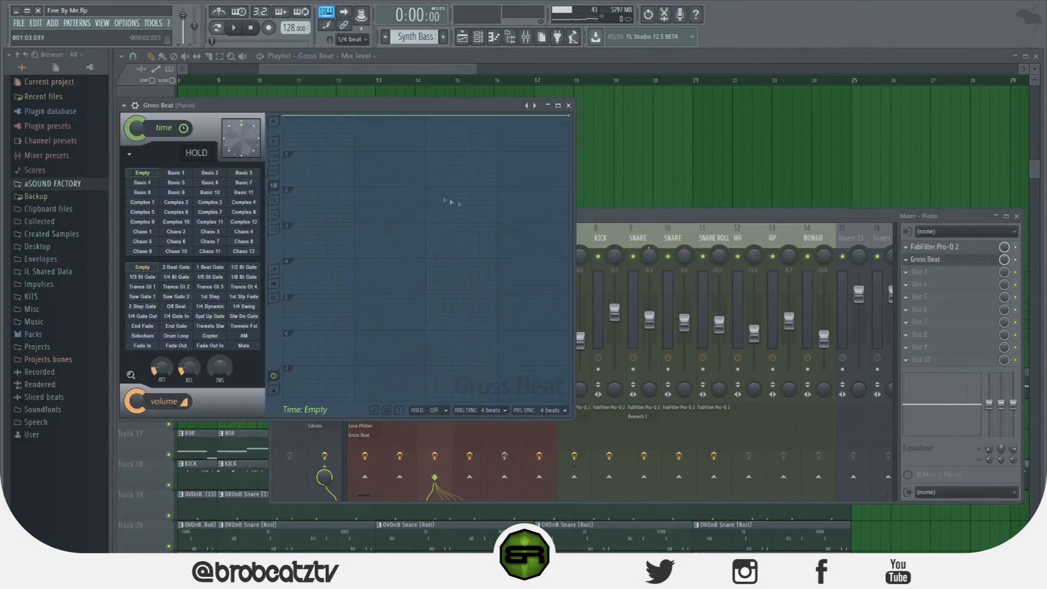
{"action": "left_click_drag", "start_coordinate": [283, 116], "coordinate": [284, 115]}
{"action": "right_click", "coordinate": [354, 146]}
{"action": "left_click_drag", "start_coordinate": [356, 149], "coordinate": [426, 188]}
{"action": "right_click", "coordinate": [427, 188]}
{"action": "left_click", "coordinate": [449, 242]}
{"action": "right_click", "coordinate": [427, 116]}
{"action": "right_click", "coordinate": [568, 187]}
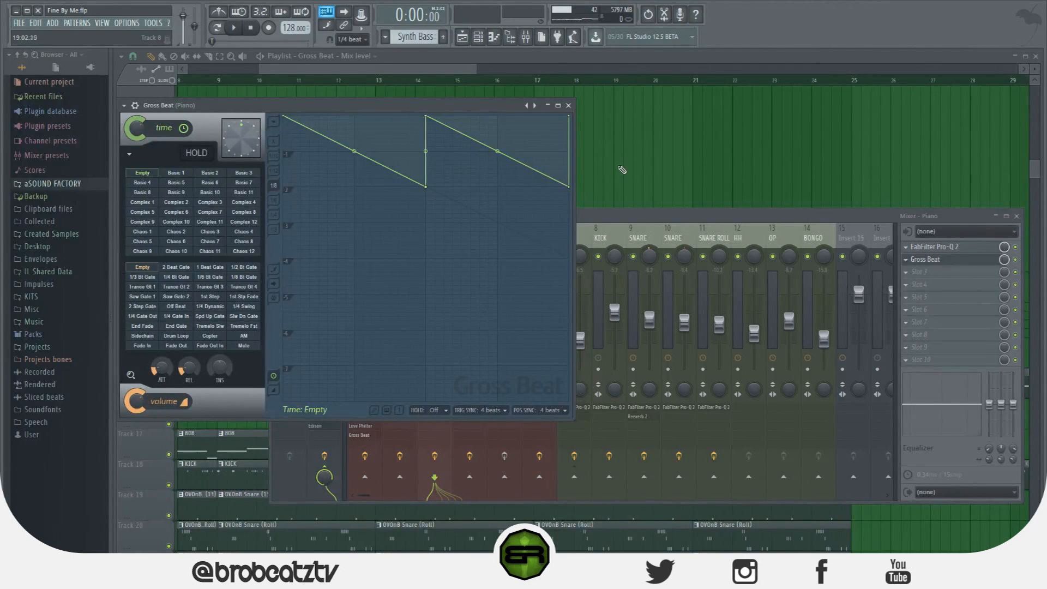
Move the Gross Beat window aside and create an automation clip for the mix level of Piano's Gross Beat slot
{"action": "left_click_drag", "start_coordinate": [482, 104], "coordinate": [496, 110]}
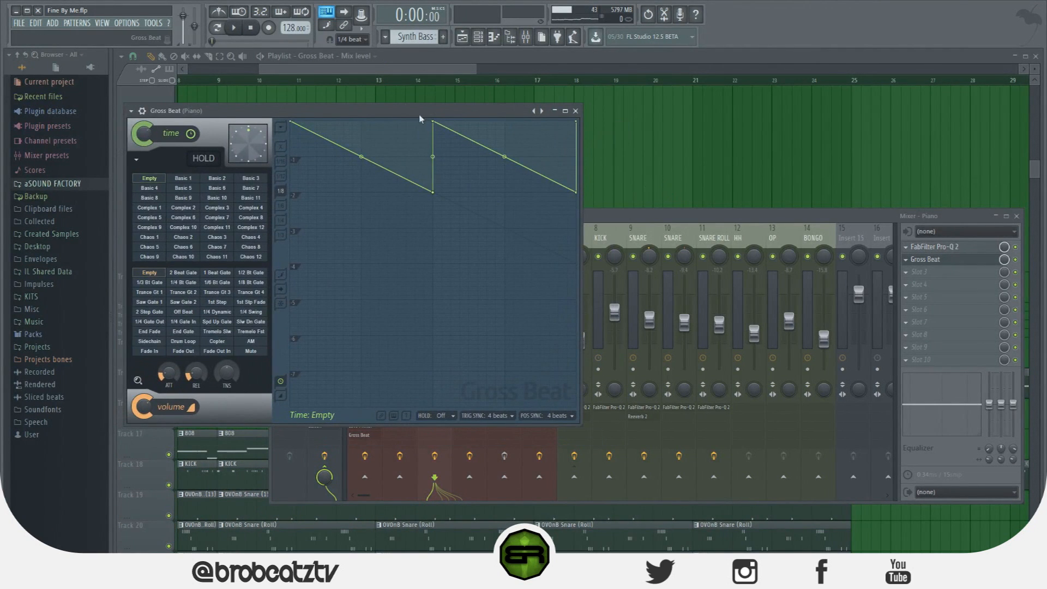
{"action": "left_click_drag", "start_coordinate": [420, 114], "coordinate": [552, 139]}
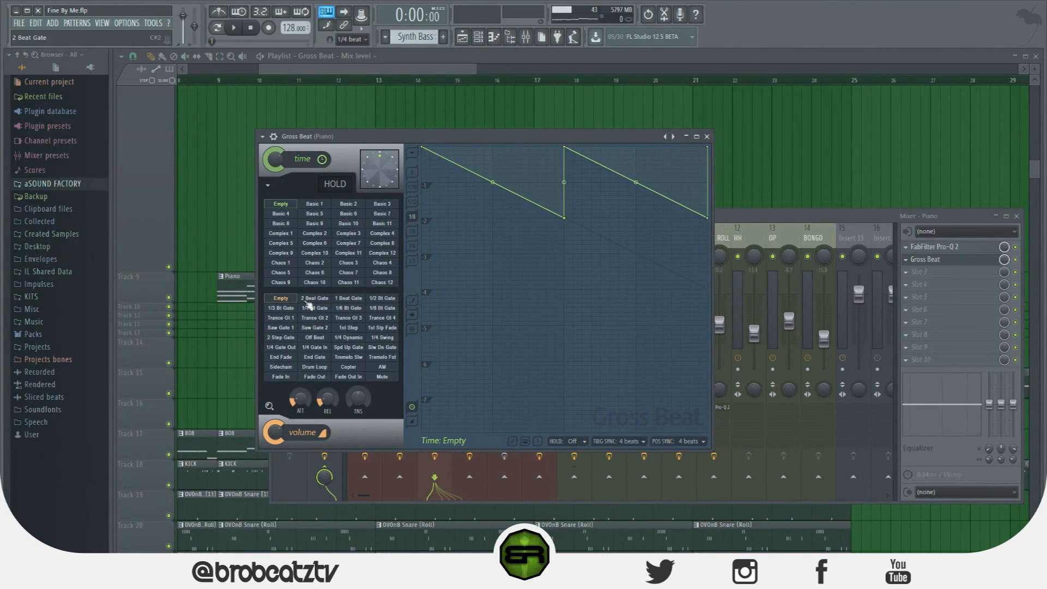
{"action": "right_click", "coordinate": [1004, 264]}
{"action": "left_click", "coordinate": [1028, 333]}
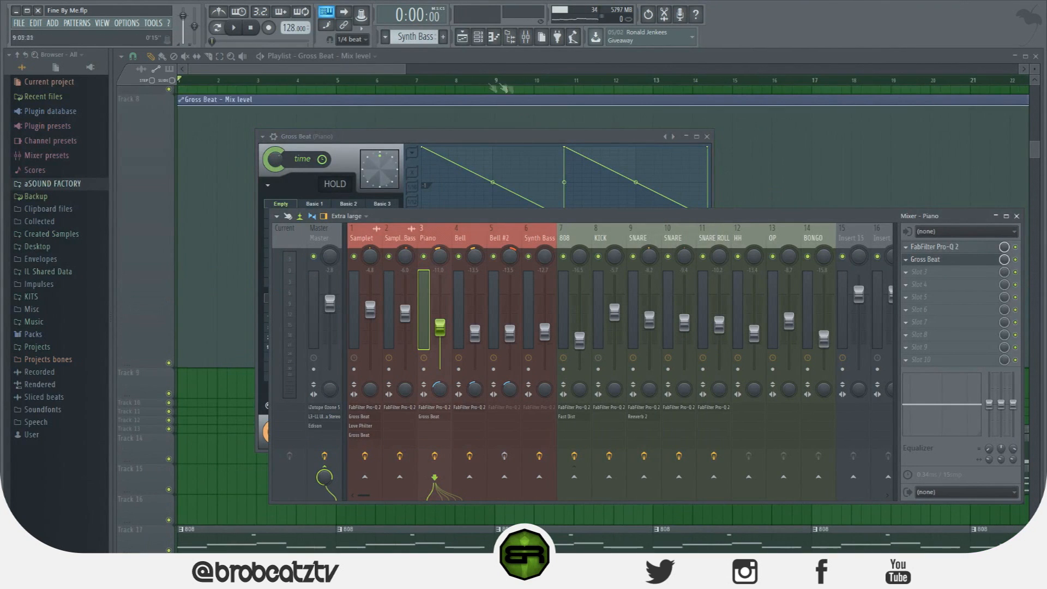
Reduce the height of Track 8, which holds the Gross Beat mix level clip
{"action": "left_click_drag", "start_coordinate": [379, 71], "coordinate": [381, 71]}
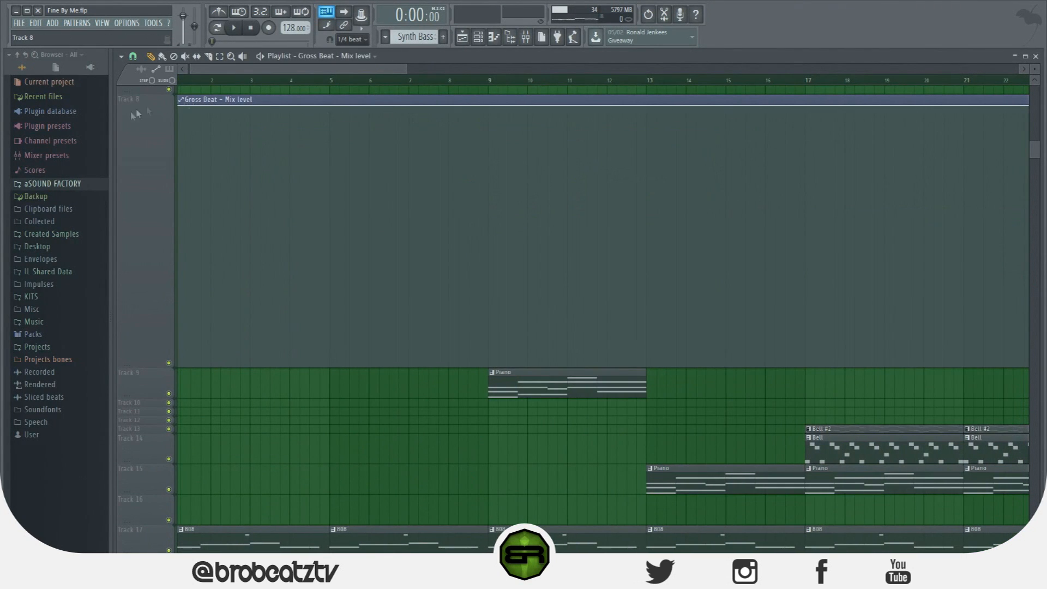
{"action": "left_click_drag", "start_coordinate": [130, 368], "coordinate": [150, 131]}
{"action": "scroll", "coordinate": [573, 262], "scroll_direction": "up", "scroll_amount": 3}
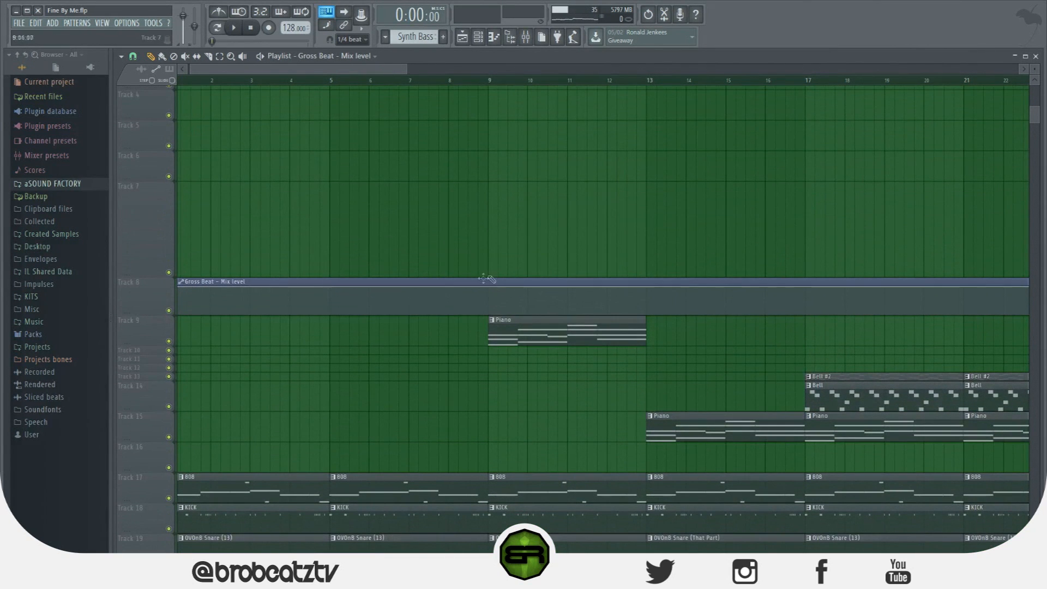
Hold the Gross Beat mix level automation at the minimum from bar 1 and make it jump to the maximum at bar 9
{"action": "key", "text": "space"}
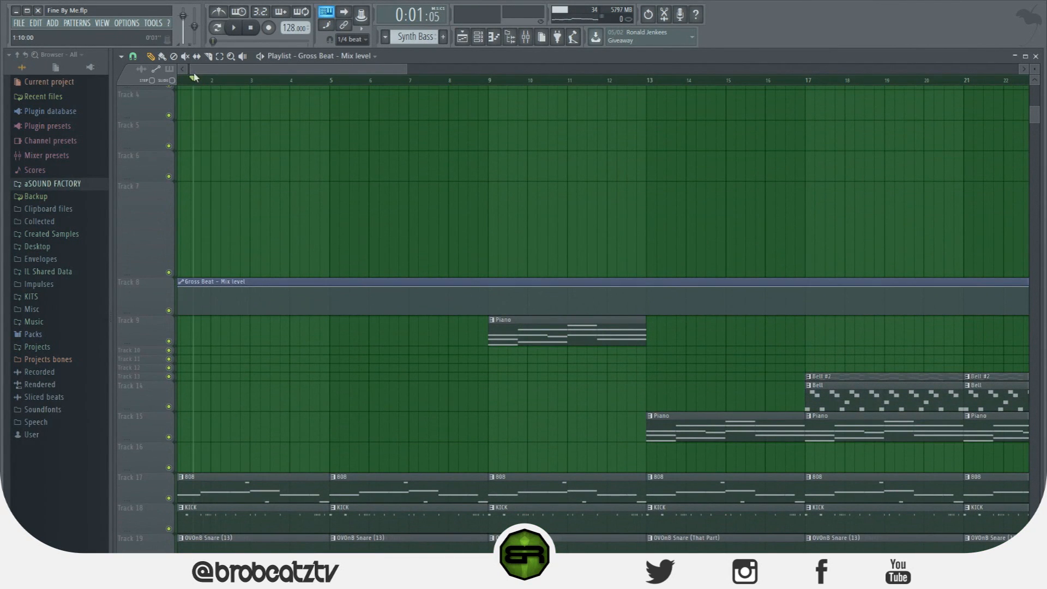
{"action": "left_click_drag", "start_coordinate": [182, 290], "coordinate": [221, 327]}
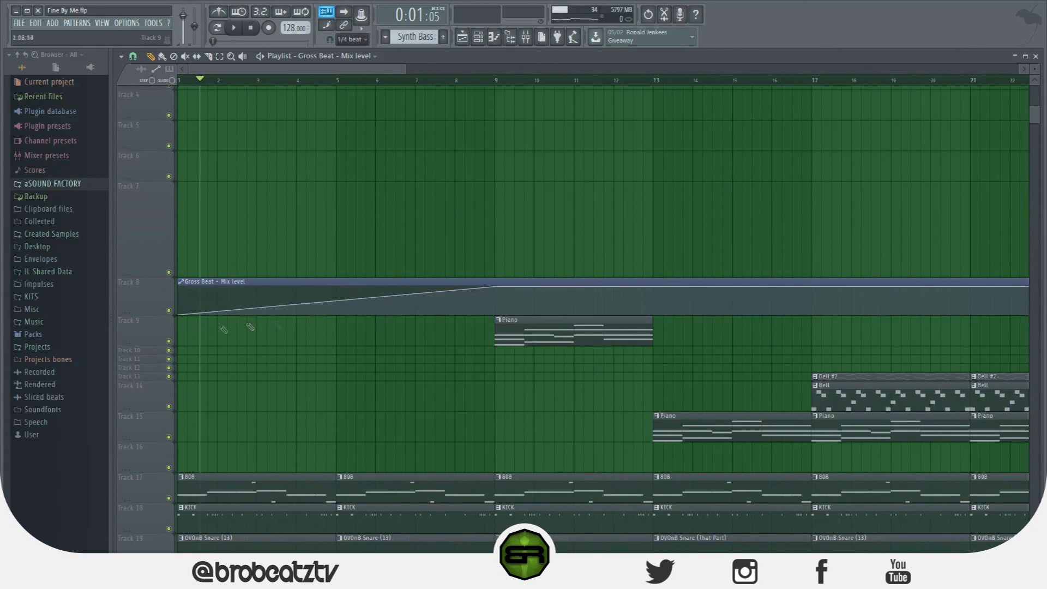
{"action": "left_click_drag", "start_coordinate": [477, 305], "coordinate": [482, 338]}
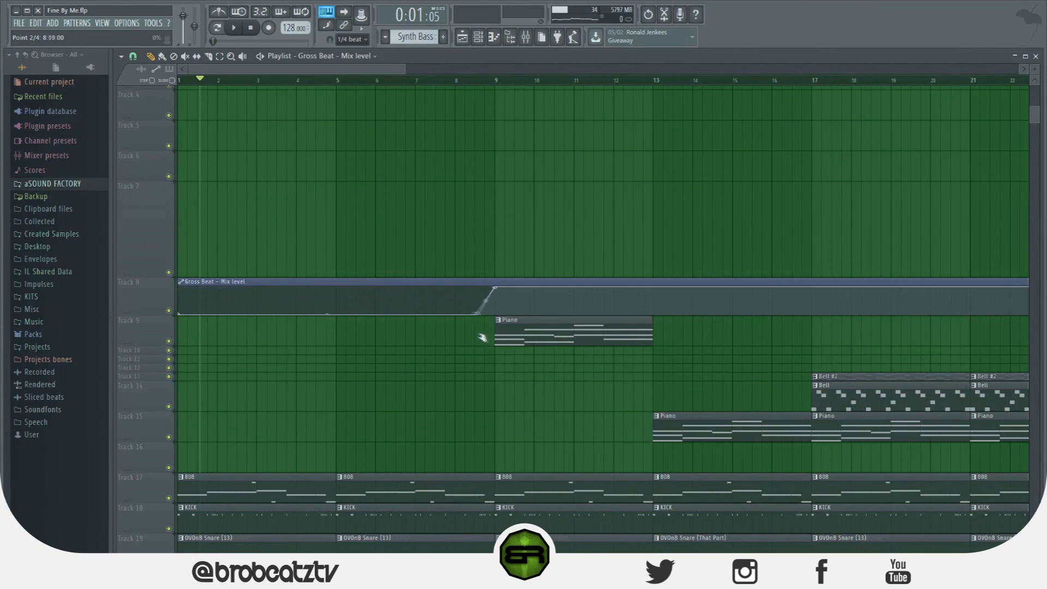
Play the song from just before bar 9 to hear the Piano's Gross Beat engage, and check the mixer levels
{"action": "left_click", "coordinate": [484, 82]}
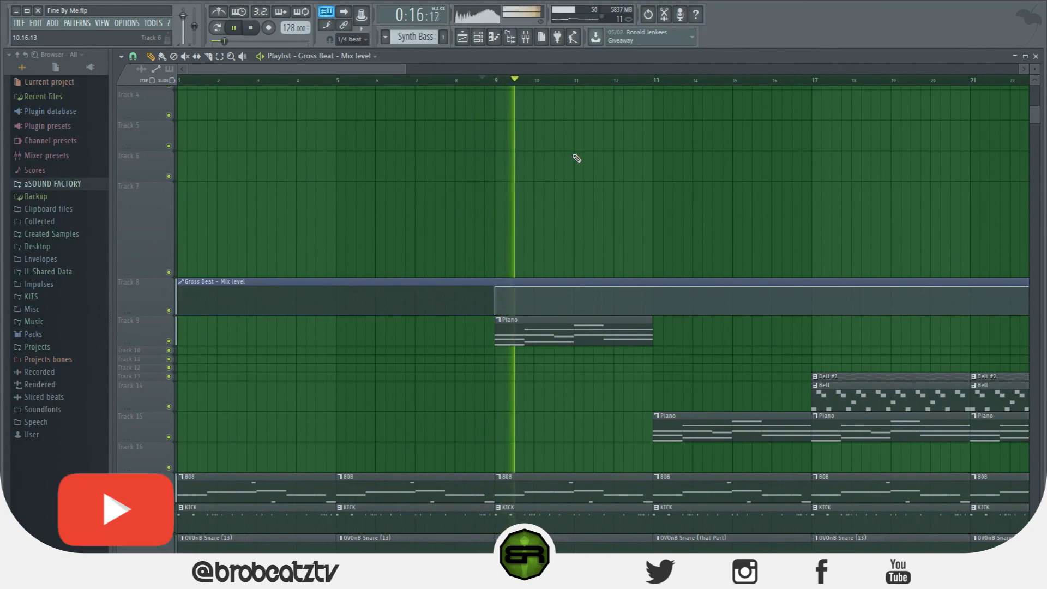
{"action": "left_click", "coordinate": [527, 43]}
{"action": "key", "text": "space"}
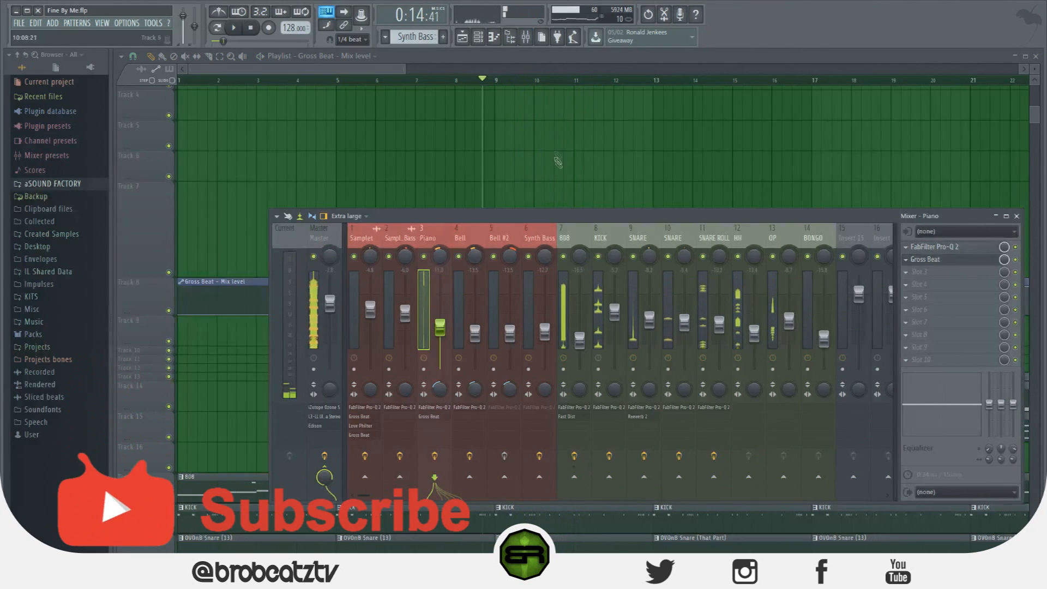
{"action": "scroll", "coordinate": [554, 256], "scroll_direction": "up", "scroll_amount": 3}
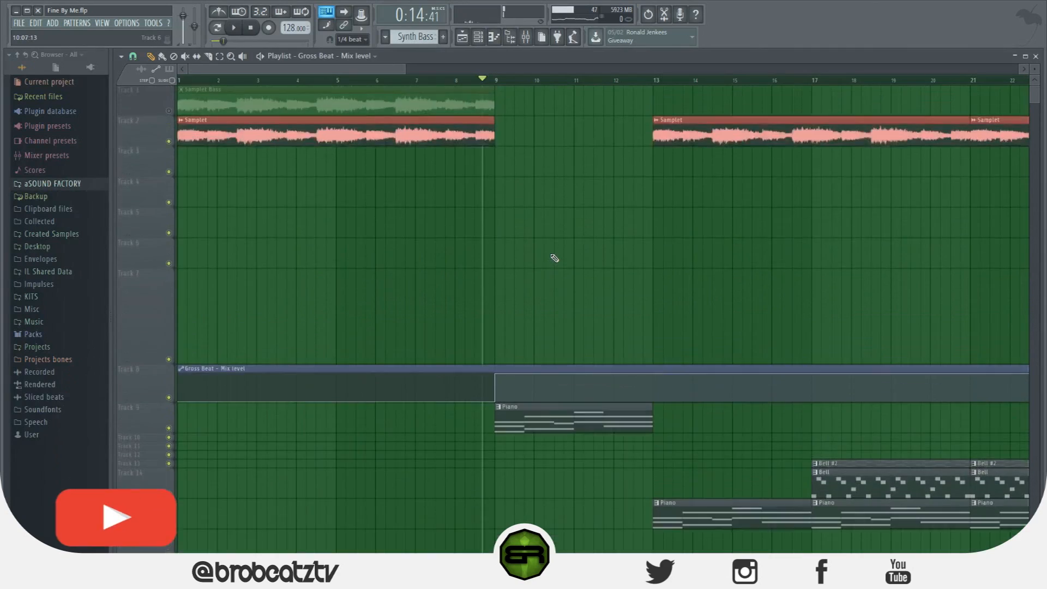
Solo Track 9 with the Piano clip, enable Track 8's mix level automation alongside it, and play from just before bar 9
{"action": "scroll", "coordinate": [554, 257], "scroll_direction": "down", "scroll_amount": 8}
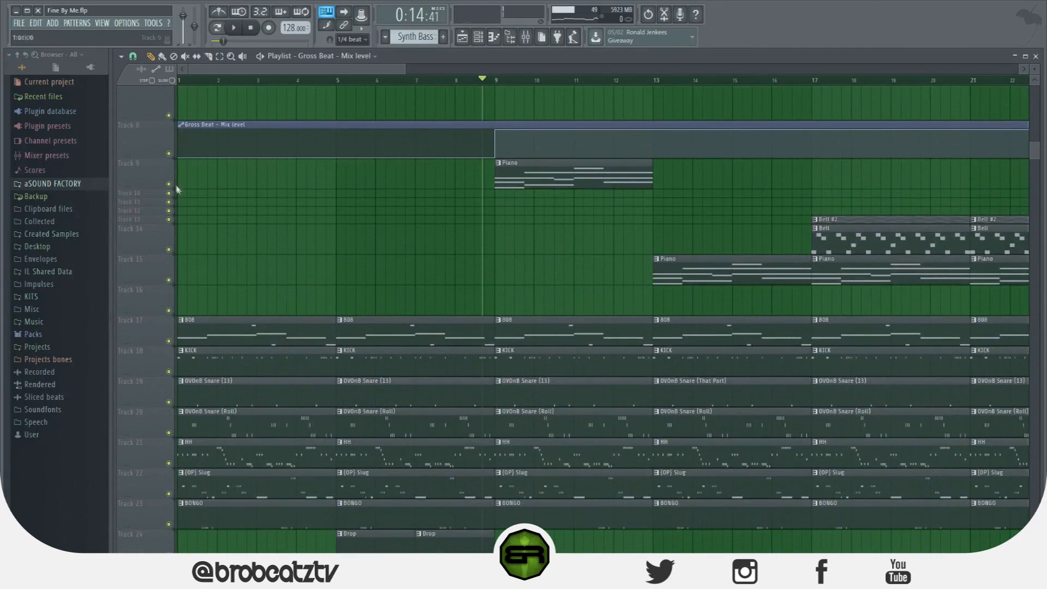
{"action": "right_click", "coordinate": [168, 185]}
{"action": "left_click", "coordinate": [168, 153]}
{"action": "scroll", "coordinate": [490, 159], "scroll_direction": "up", "scroll_amount": 5}
{"action": "key", "text": "space"}
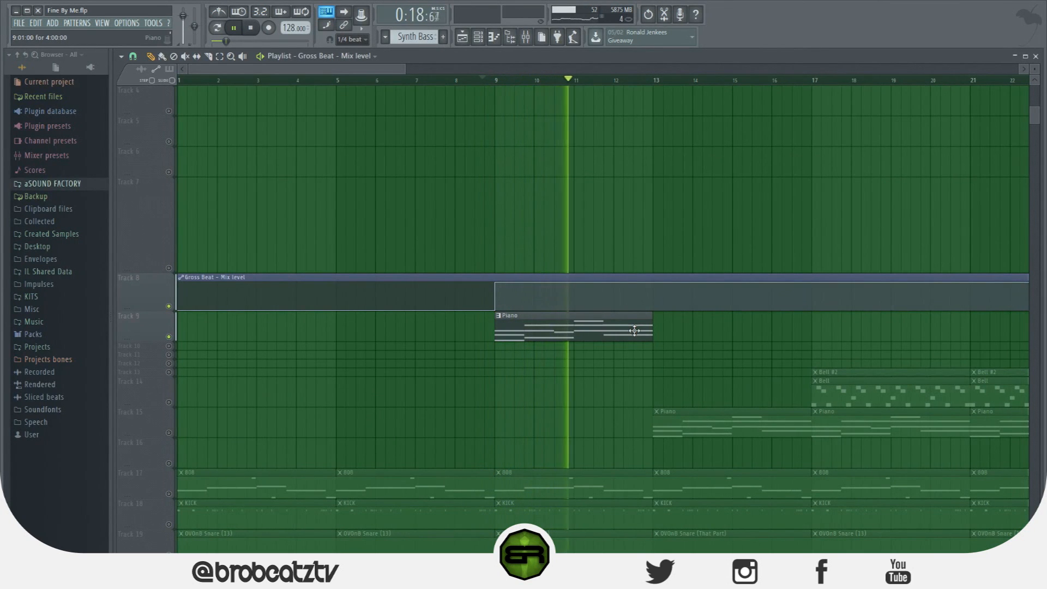
{"action": "scroll", "coordinate": [634, 331], "scroll_direction": "down", "scroll_amount": 1}
{"action": "key", "text": "space"}
{"action": "key", "text": "space"}
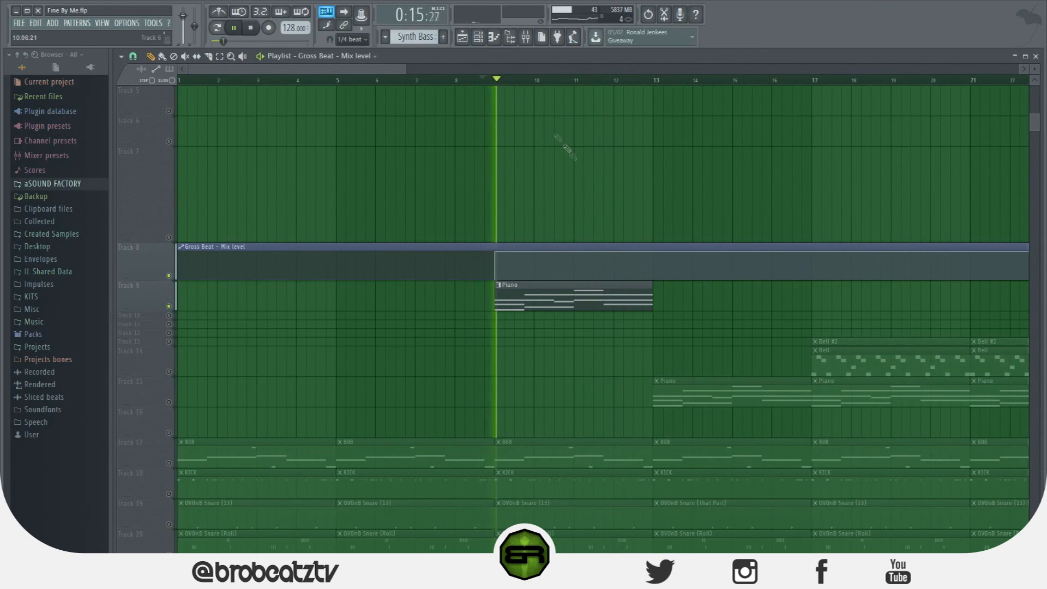
{"action": "key", "text": "space"}
Make both ramps in the Piano Gross Beat's Empty time envelope shallower, raising their low points to the first grid division
{"action": "left_click", "coordinate": [529, 42]}
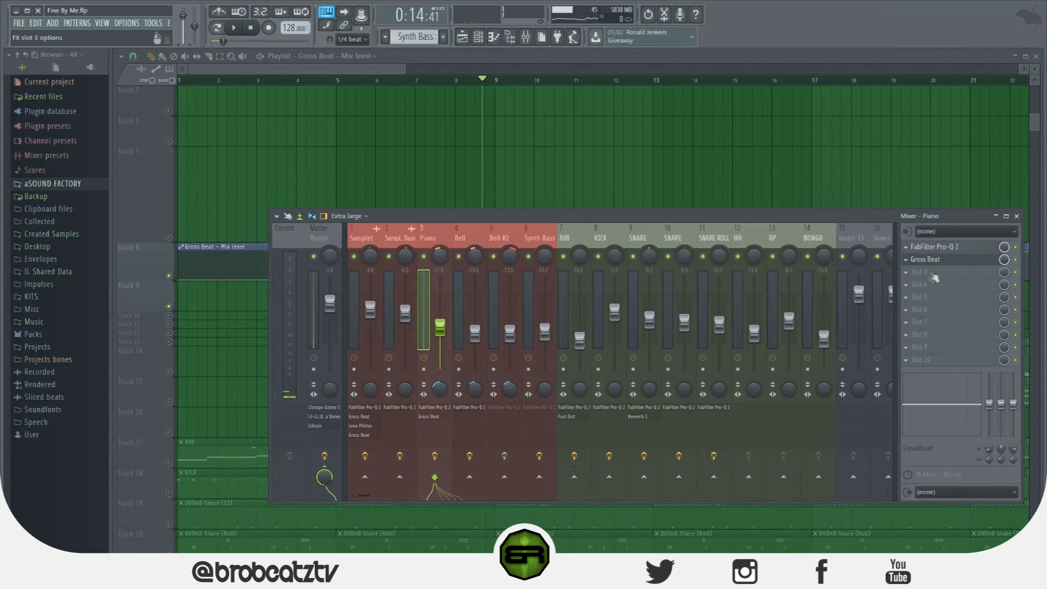
{"action": "left_click", "coordinate": [956, 262]}
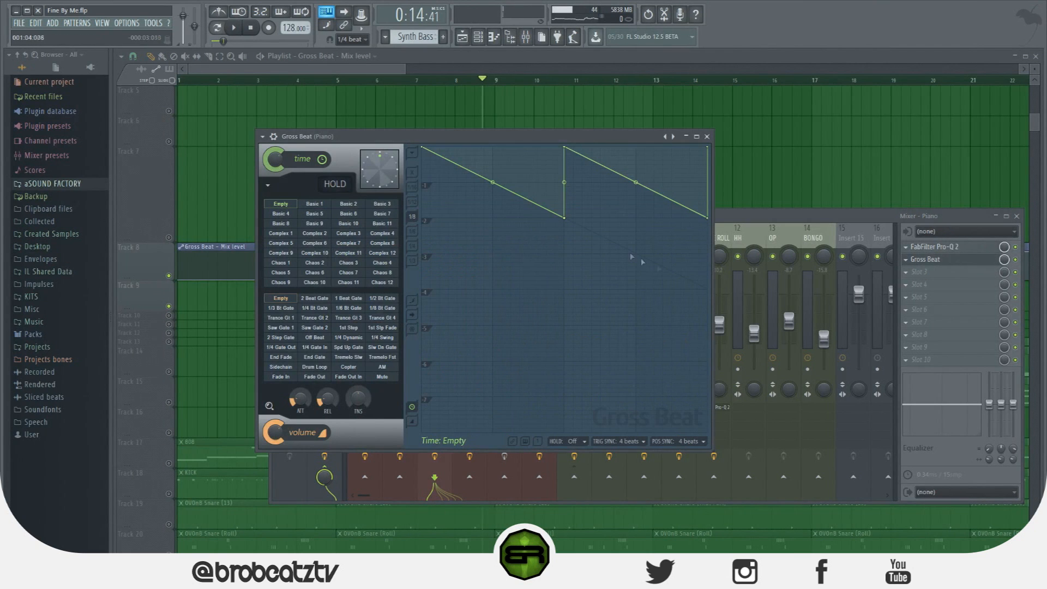
{"action": "left_click_drag", "start_coordinate": [566, 219], "coordinate": [565, 183]}
{"action": "key", "text": "space"}
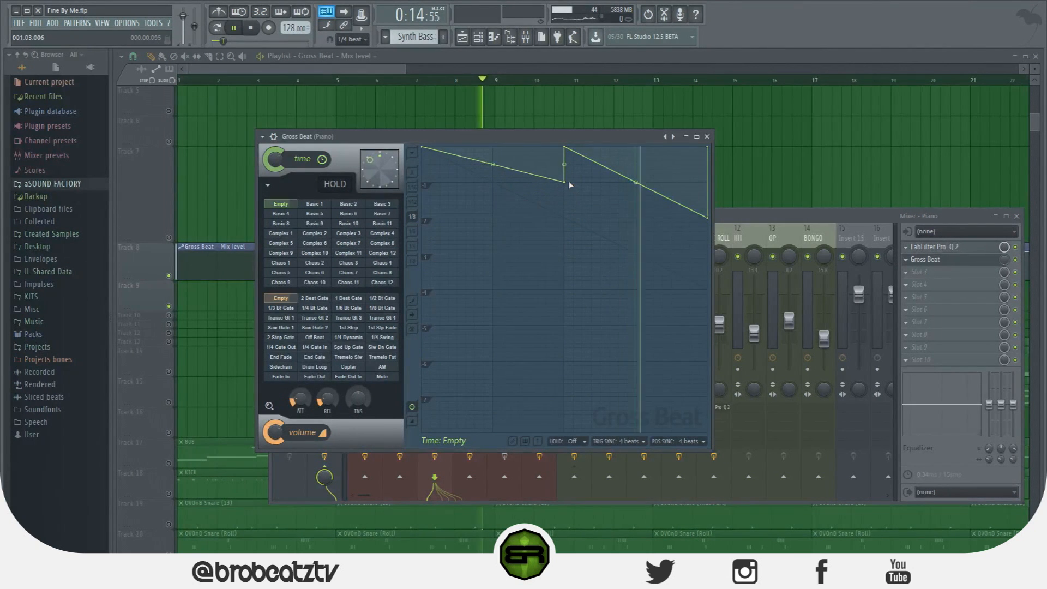
{"action": "key", "text": "space"}
{"action": "left_click_drag", "start_coordinate": [708, 217], "coordinate": [710, 193]}
Close the open windows and play the Piano passage from just before bar 9 together with the 808 track
{"action": "key", "text": "F12"}
{"action": "key", "text": "space"}
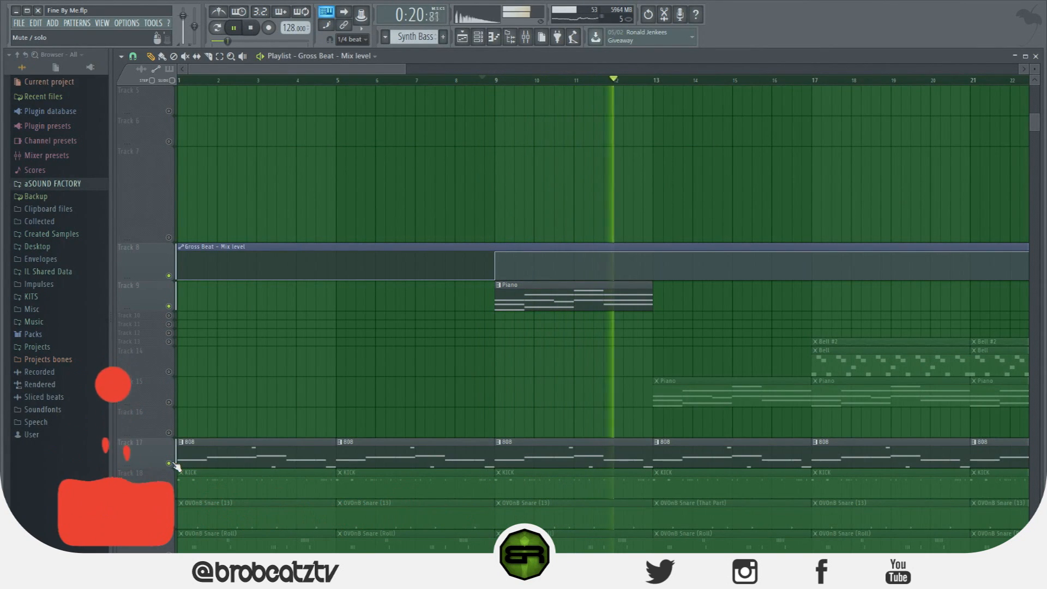
{"action": "key", "text": "space"}
Place another Piano clip on Track 9 at bar 13, set the time selection to bars 9 to 17, and play it
{"action": "scroll", "coordinate": [338, 374], "scroll_direction": "down", "scroll_amount": 2}
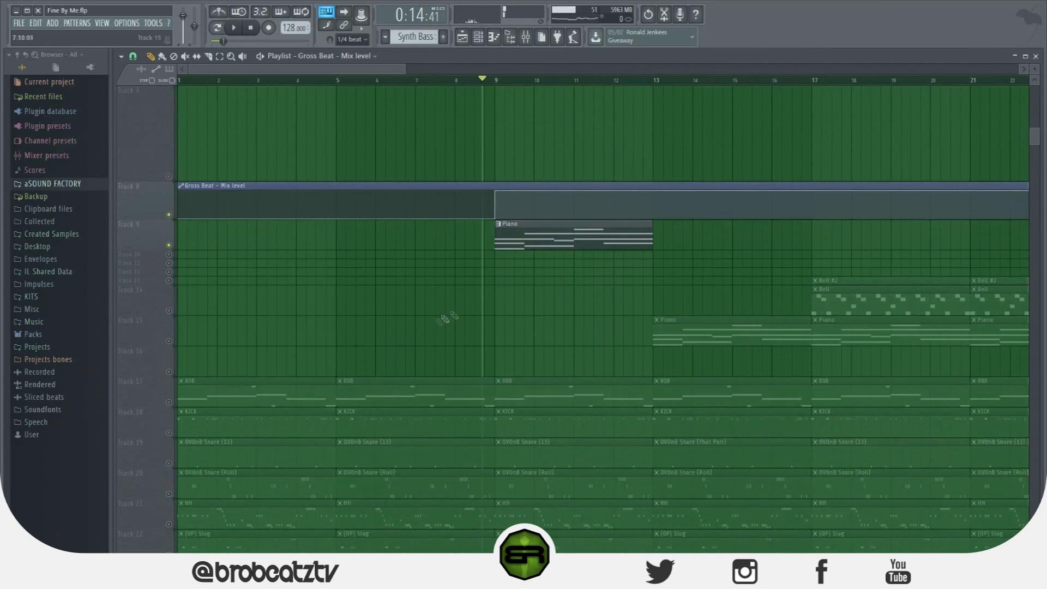
{"action": "left_click", "coordinate": [657, 234]}
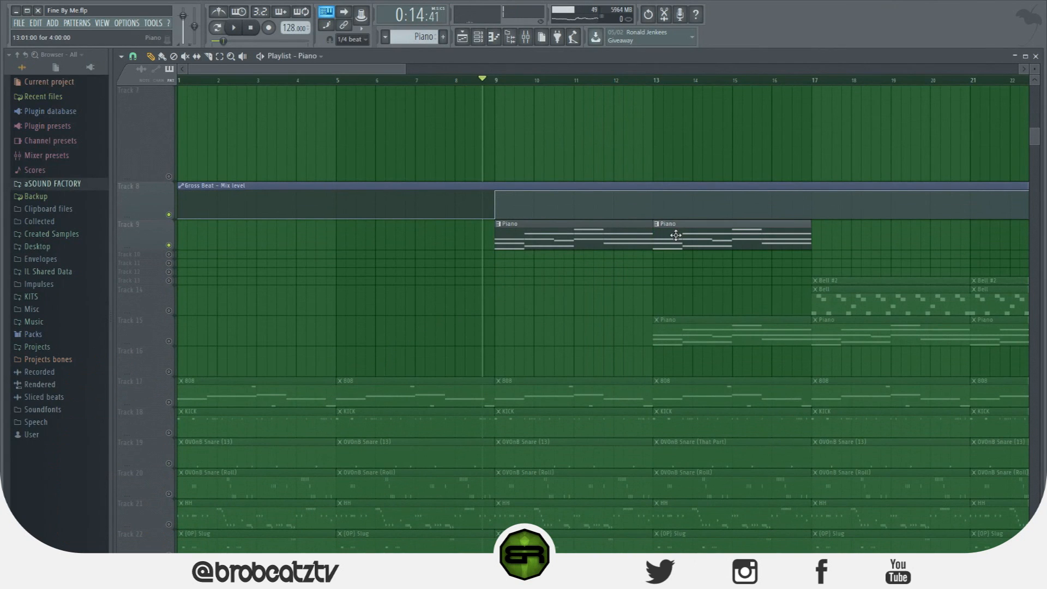
{"action": "left_click_drag", "start_coordinate": [495, 80], "coordinate": [810, 158]}
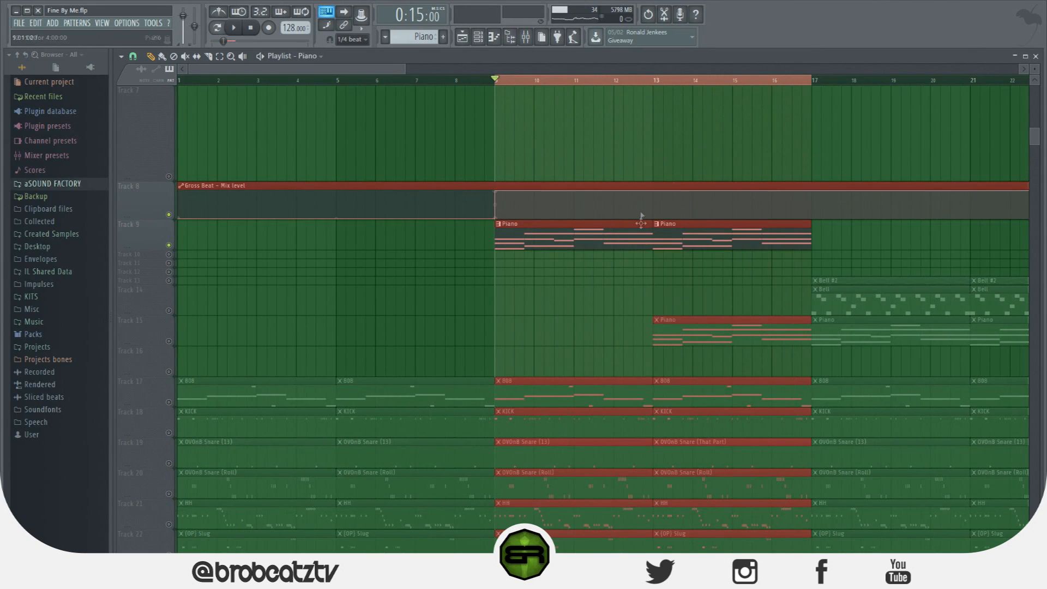
{"action": "left_click", "coordinate": [772, 273], "text": "ctrl"}
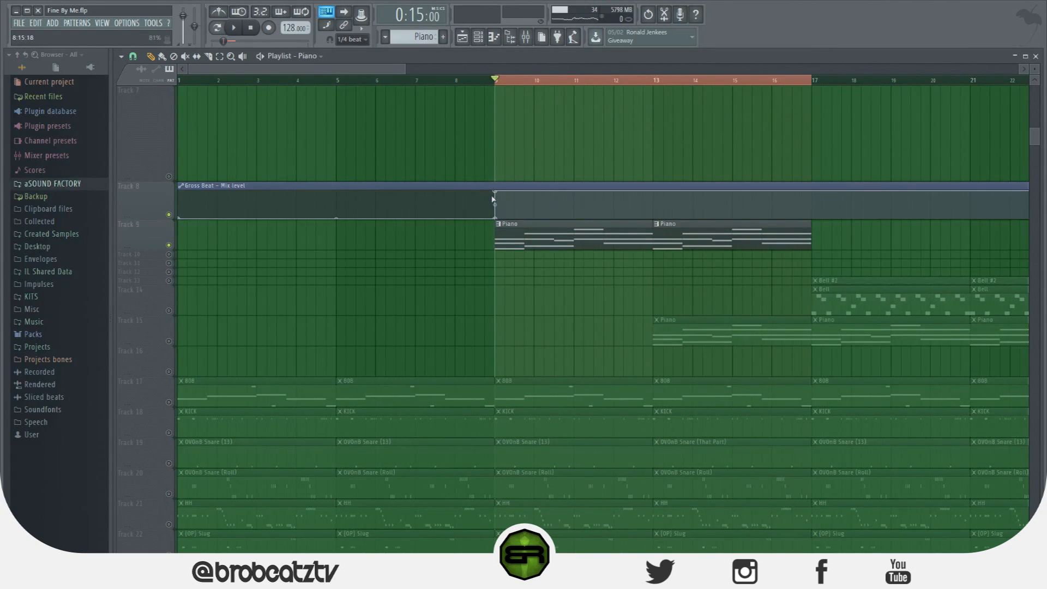
{"action": "key", "text": "space"}
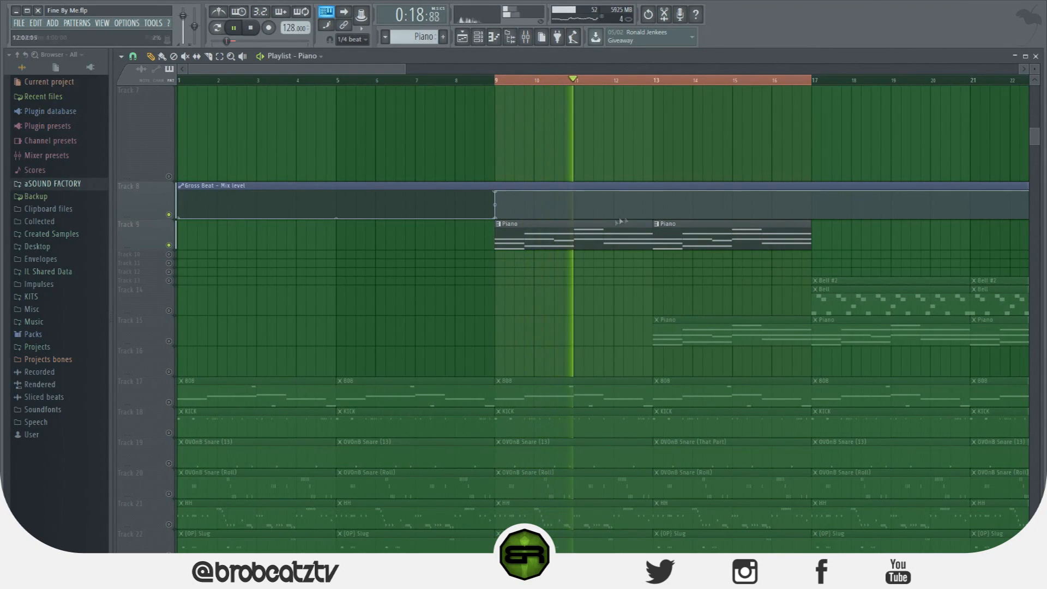
{"action": "key", "text": "space"}
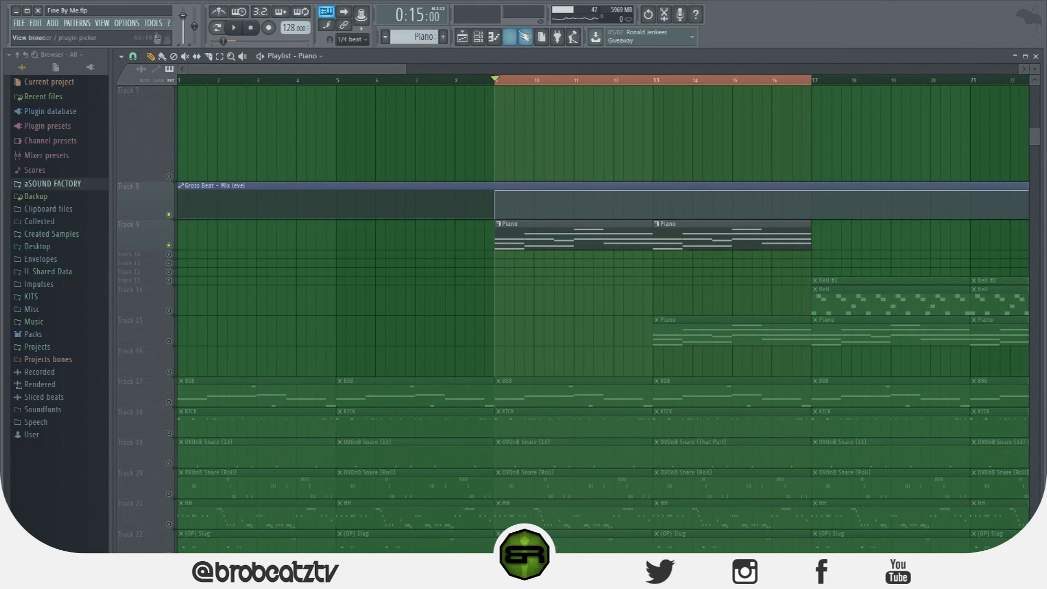
Examine the mixer's disk recording option for rendering armed tracks to wave files, with the Piano track armed
{"action": "left_click", "coordinate": [524, 37]}
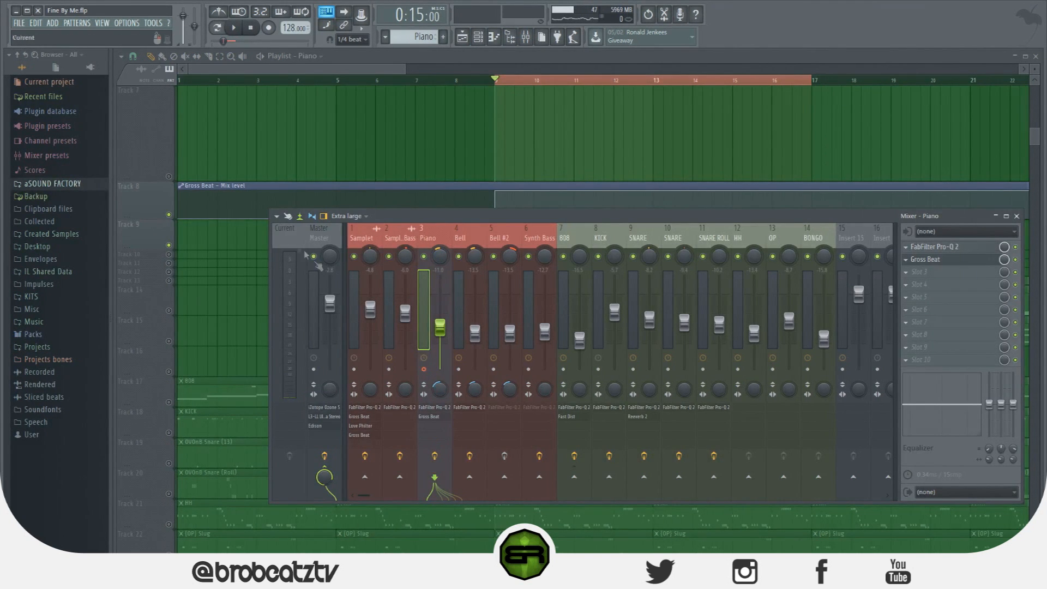
{"action": "left_click", "coordinate": [277, 216]}
{"action": "mouse_move", "coordinate": [349, 239]}
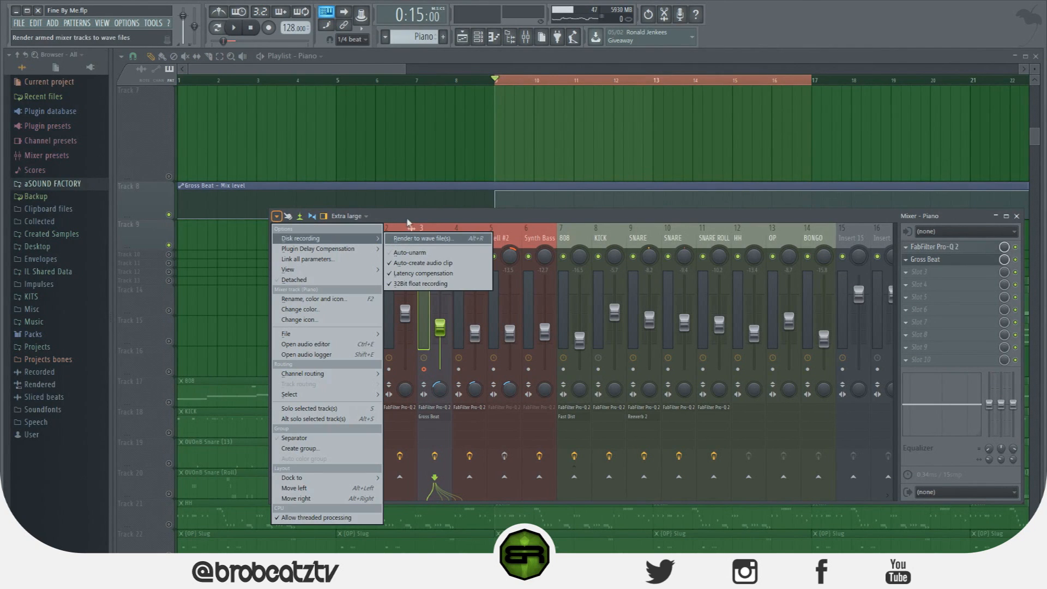
{"action": "left_click", "coordinate": [407, 220]}
{"action": "key", "text": "F9"}
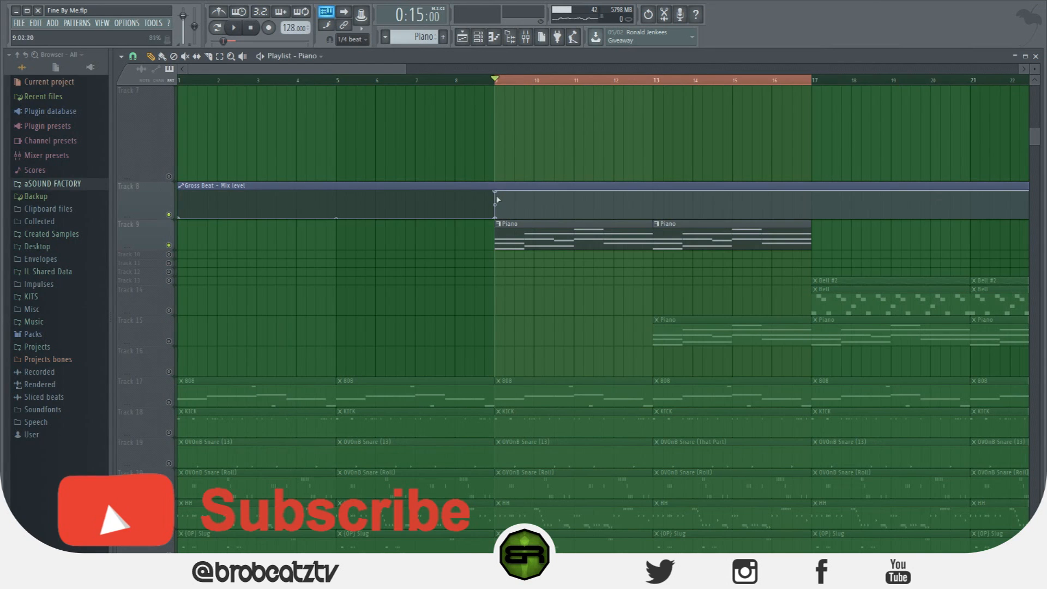
Play the selection briefly, then move the bar 9 Piano clip to Track 15 and clear the Piano clips from Track 9
{"action": "key", "text": "space"}
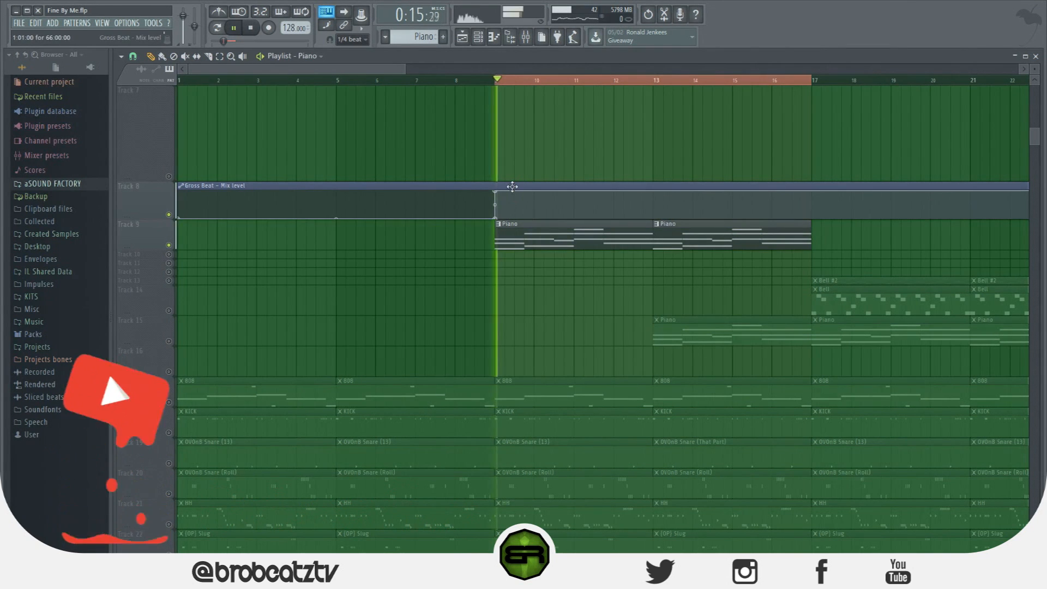
{"action": "key", "text": "space"}
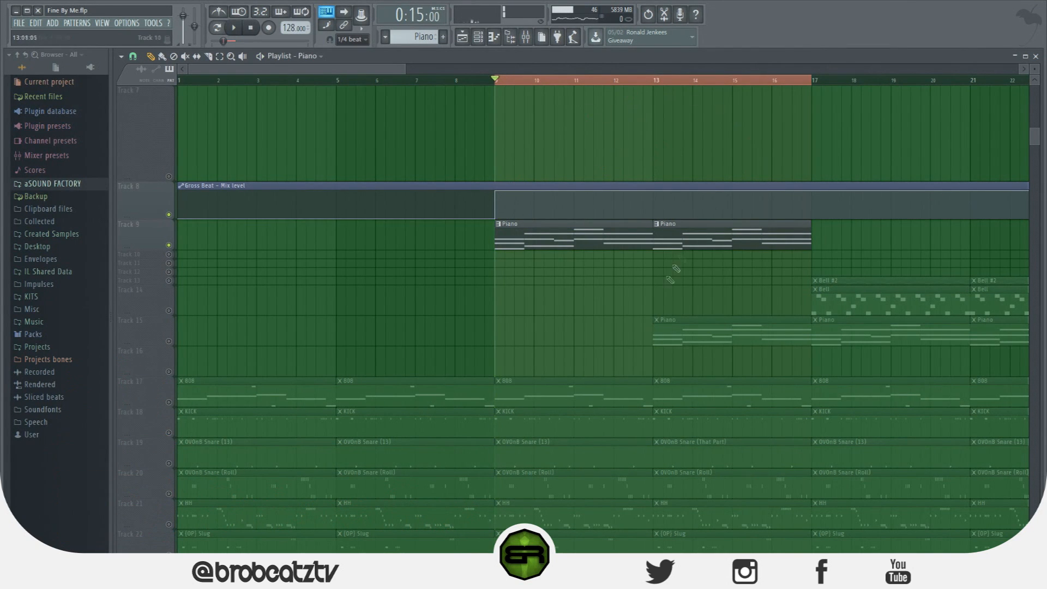
{"action": "left_click_drag", "start_coordinate": [682, 239], "coordinate": [614, 339]}
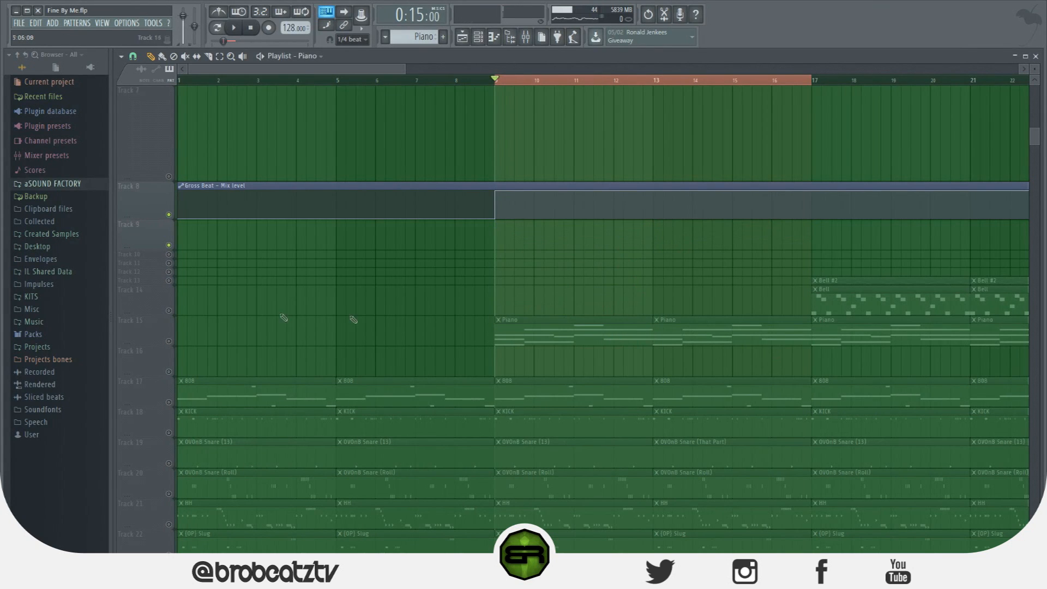
Unmute all playlist tracks and play the full arrangement from bar 9
{"action": "key", "text": "space"}
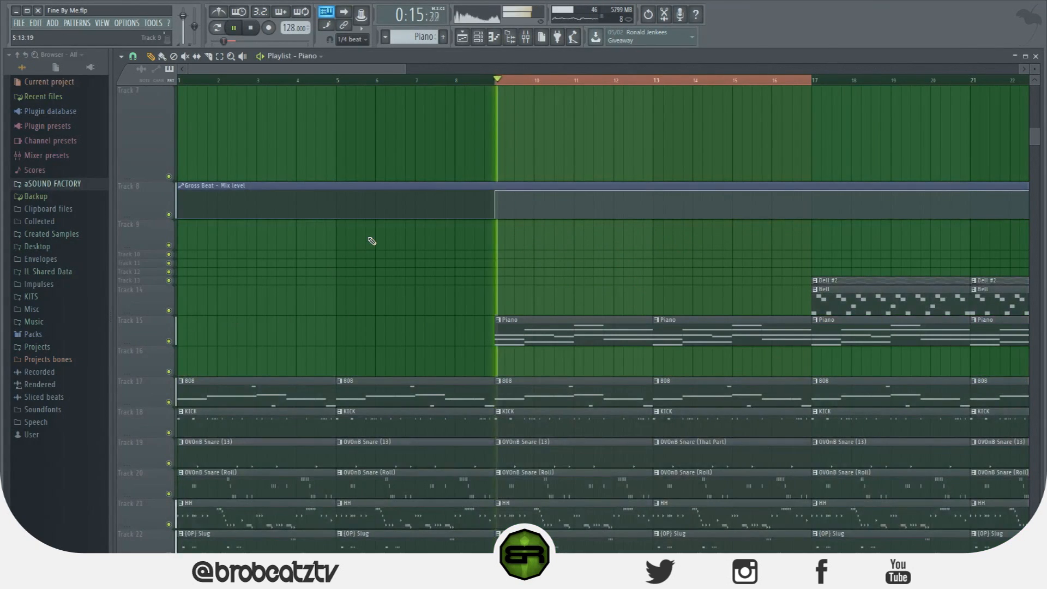
{"action": "scroll", "coordinate": [653, 198], "scroll_direction": "down", "scroll_amount": 3}
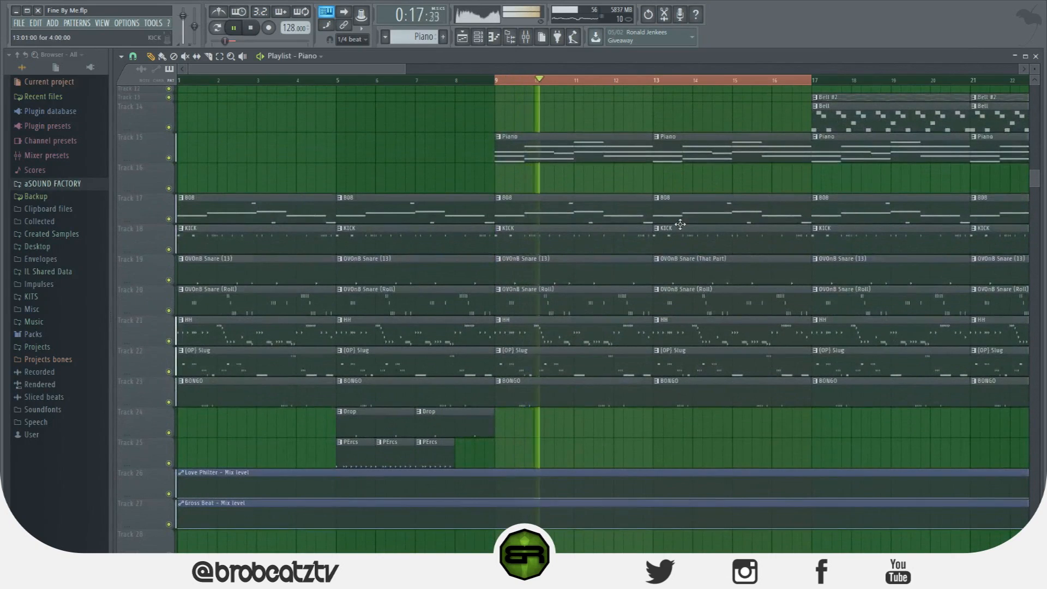
{"action": "scroll", "coordinate": [680, 224], "scroll_direction": "up", "scroll_amount": 3}
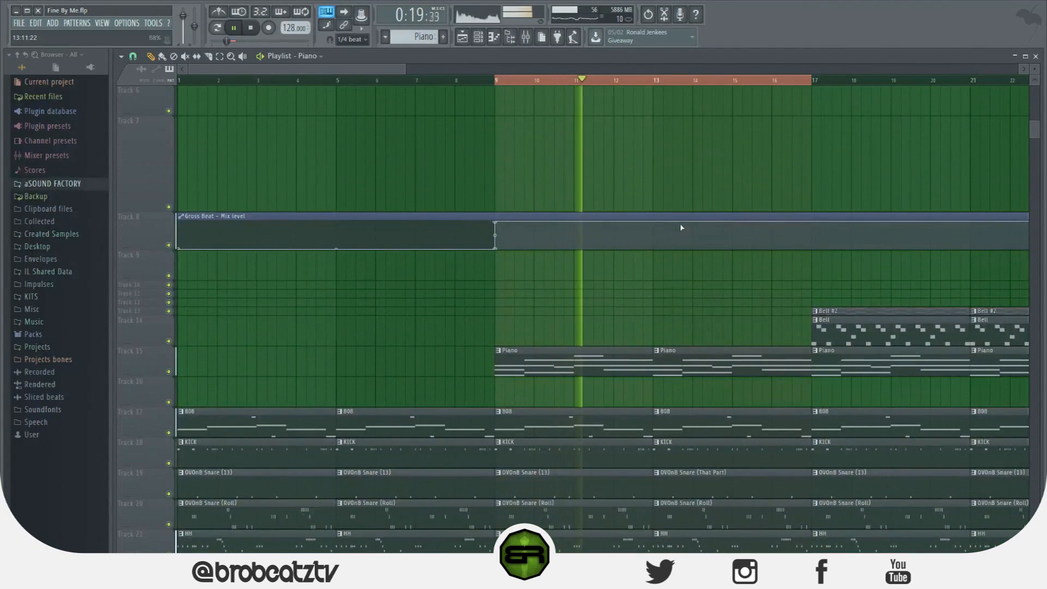
{"action": "scroll", "coordinate": [682, 228], "scroll_direction": "up", "scroll_amount": 3}
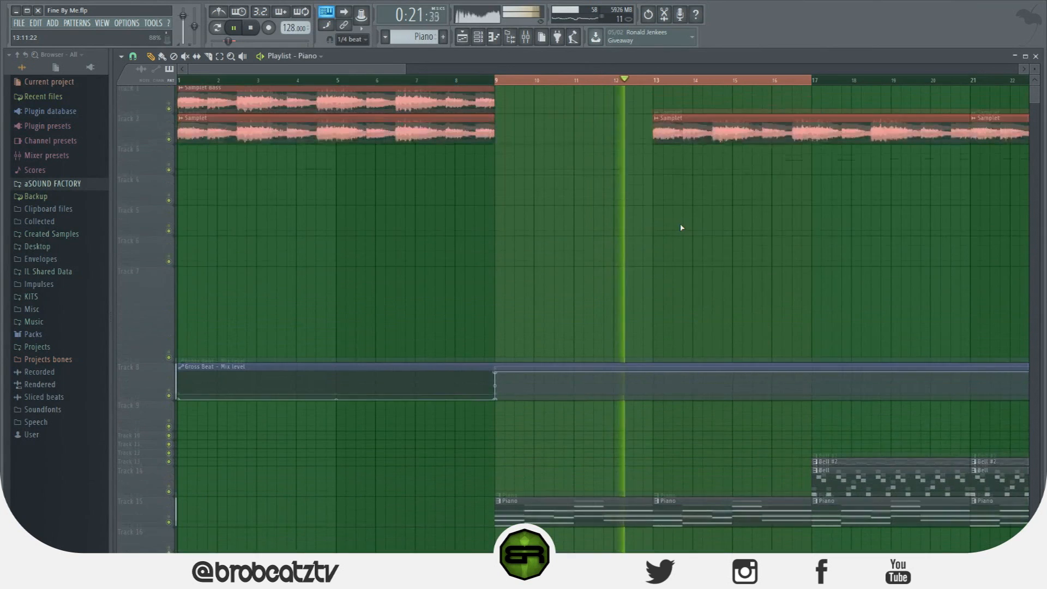
{"action": "scroll", "coordinate": [684, 228], "scroll_direction": "down", "scroll_amount": 2}
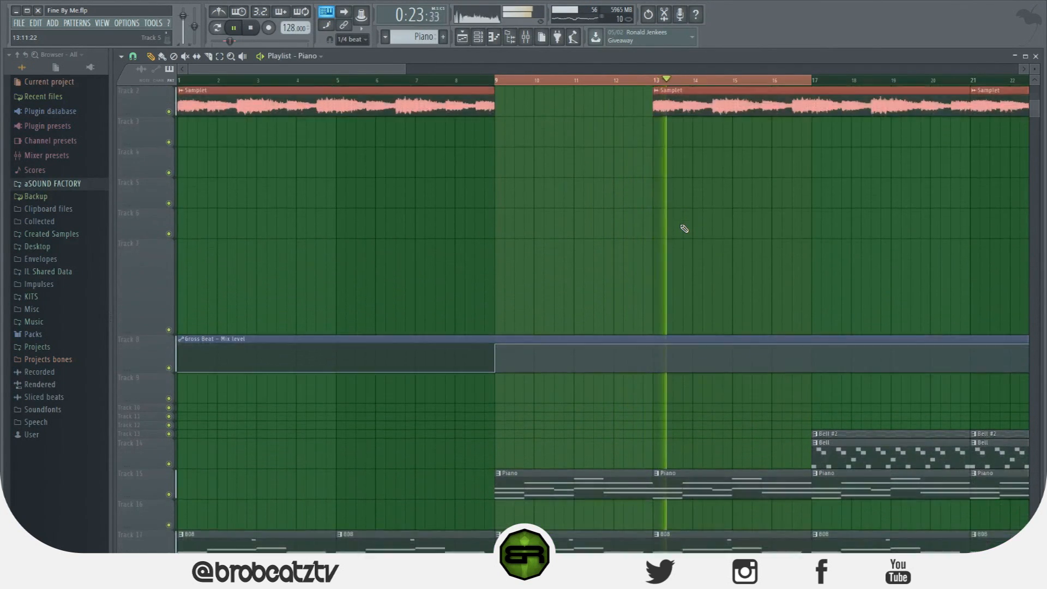
{"action": "key", "text": "space"}
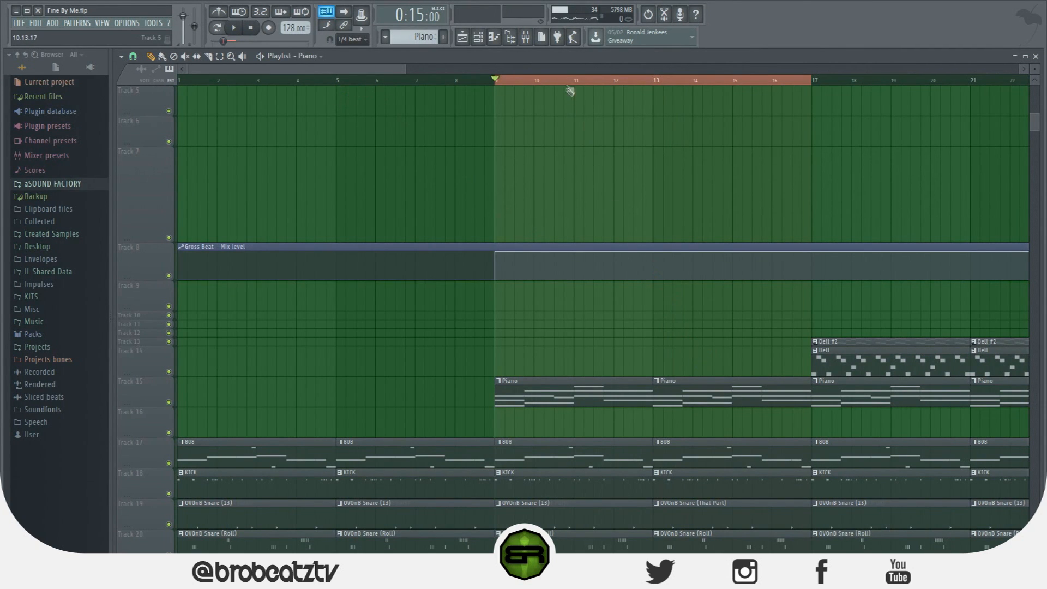
Open Piano's Gross Beat and examine its time offset pad, ATT knob and time slots, switching to Complex 6 and back to Empty
{"action": "left_click", "coordinate": [526, 36]}
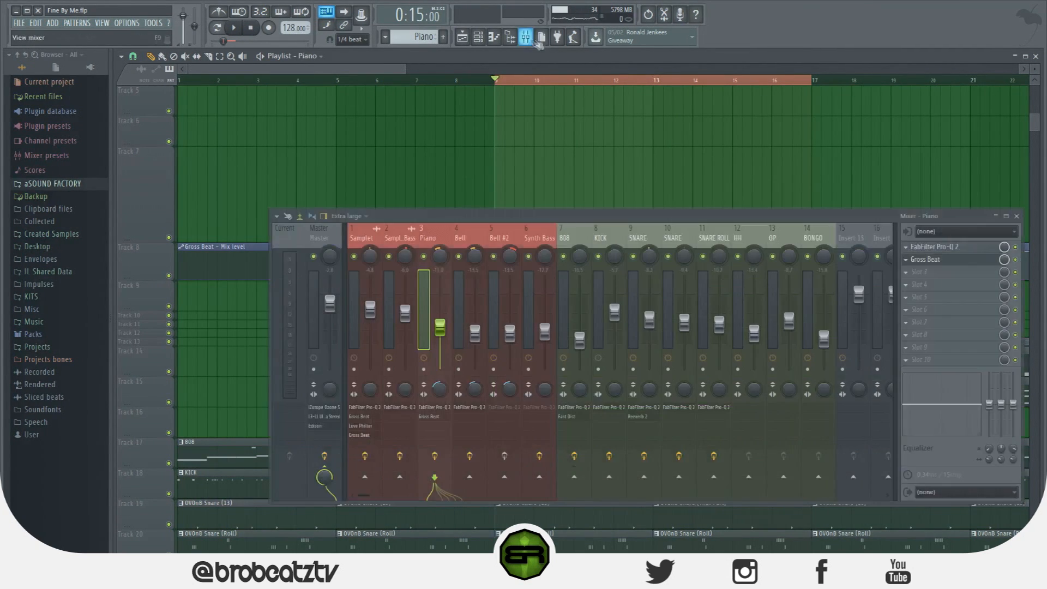
{"action": "left_click", "coordinate": [907, 260]}
{"action": "left_click", "coordinate": [909, 260]}
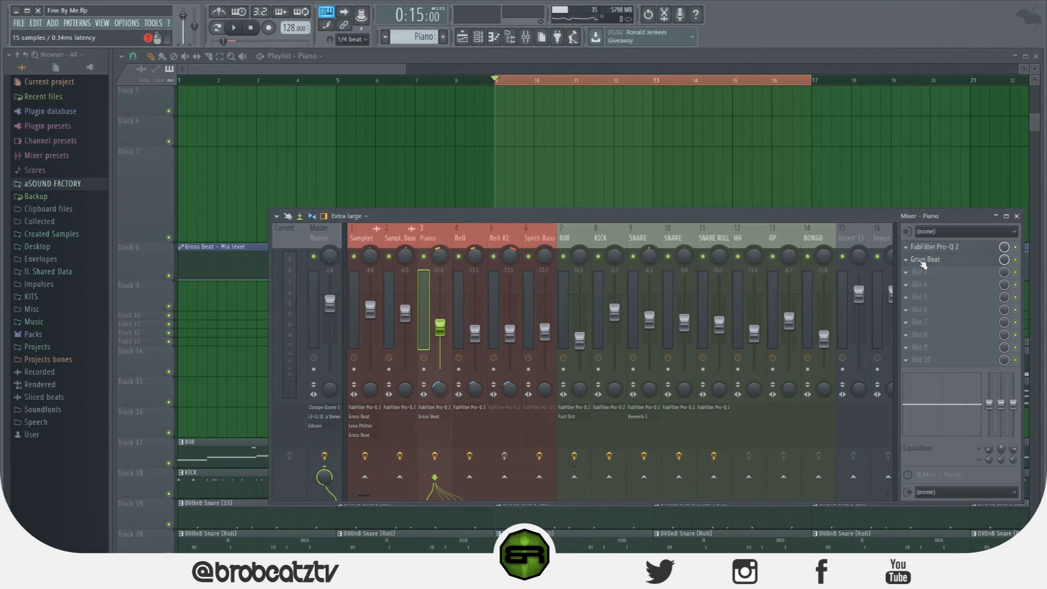
{"action": "left_click", "coordinate": [921, 260]}
{"action": "right_click", "coordinate": [564, 181]}
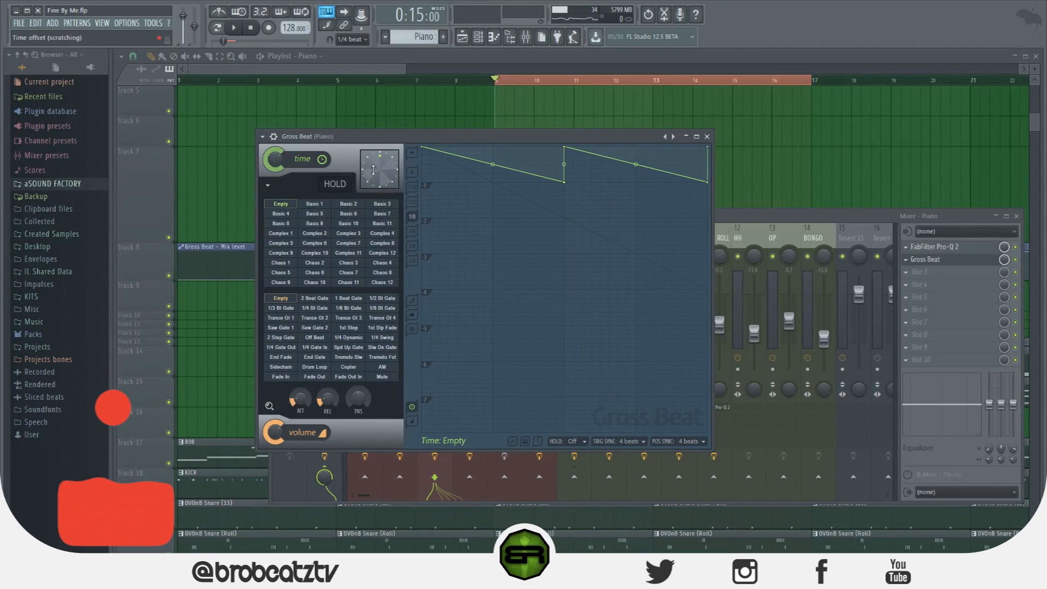
{"action": "left_click_drag", "start_coordinate": [373, 170], "coordinate": [374, 171]}
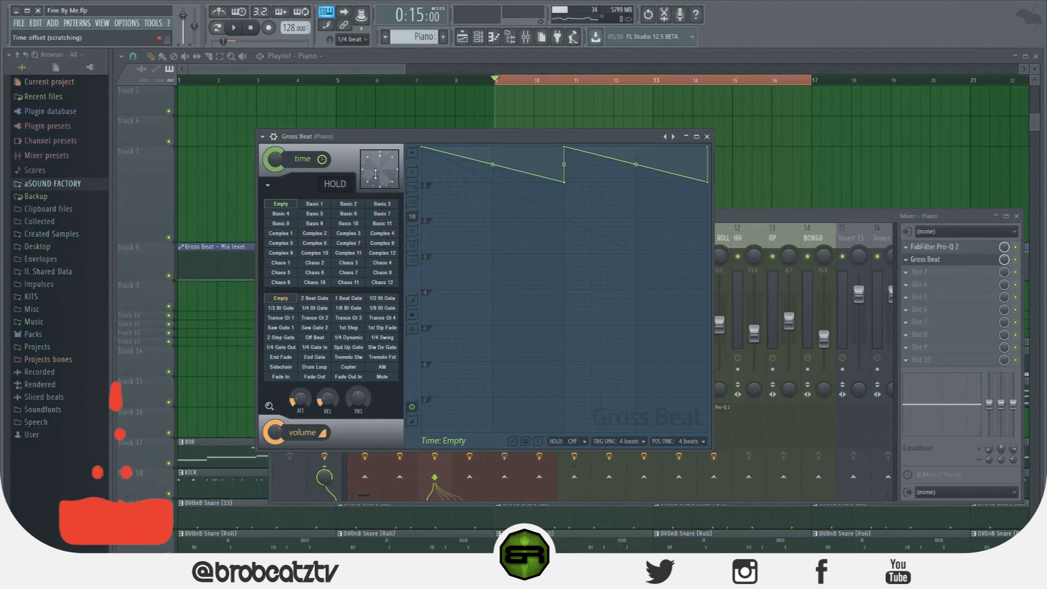
{"action": "right_click", "coordinate": [302, 398]}
{"action": "left_click", "coordinate": [304, 401]}
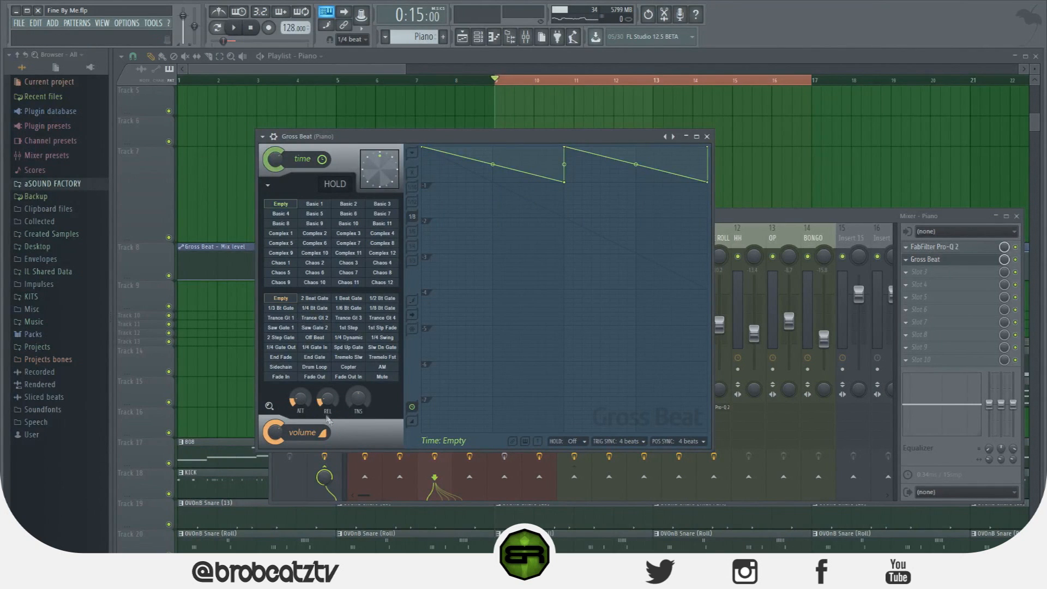
{"action": "left_click_drag", "start_coordinate": [351, 233], "coordinate": [315, 244]}
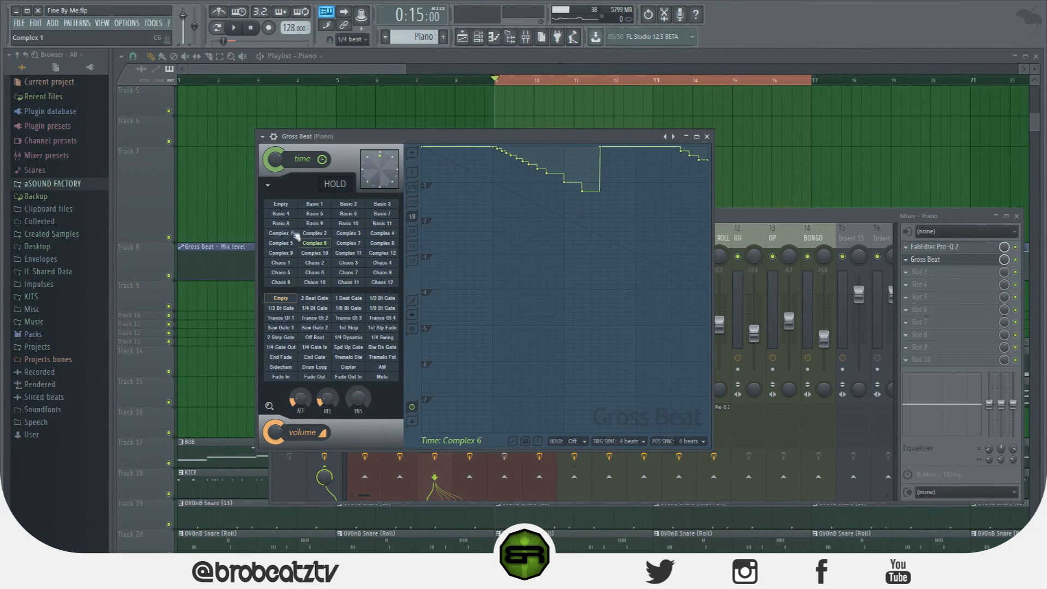
{"action": "left_click", "coordinate": [284, 205]}
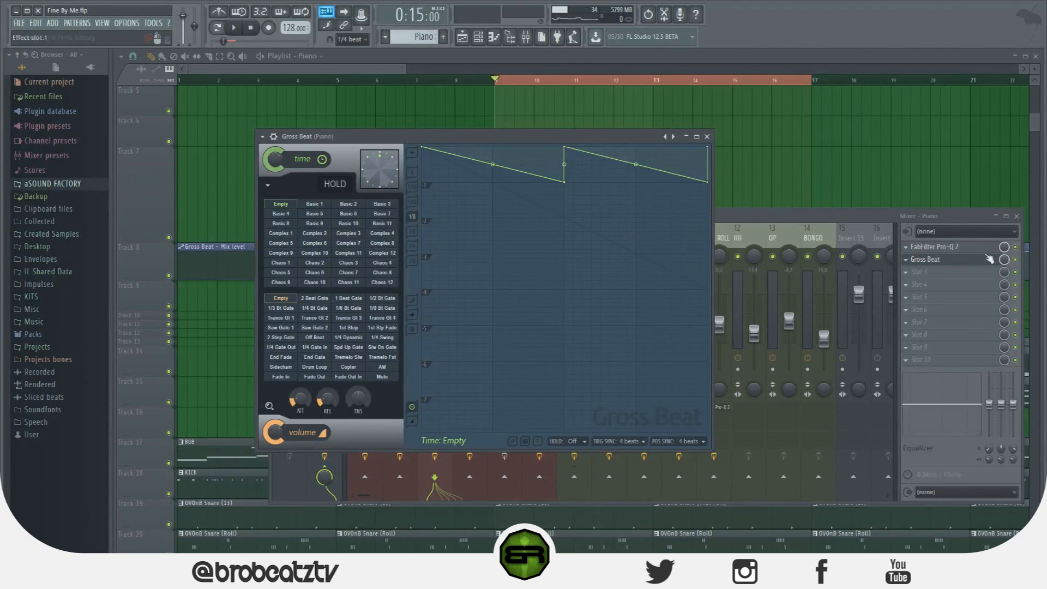
Create an automation clip for the Piano Gross Beat slot's mix level across the selected bars 9 to 17
{"action": "right_click", "coordinate": [1004, 261]}
{"action": "left_click", "coordinate": [1023, 332]}
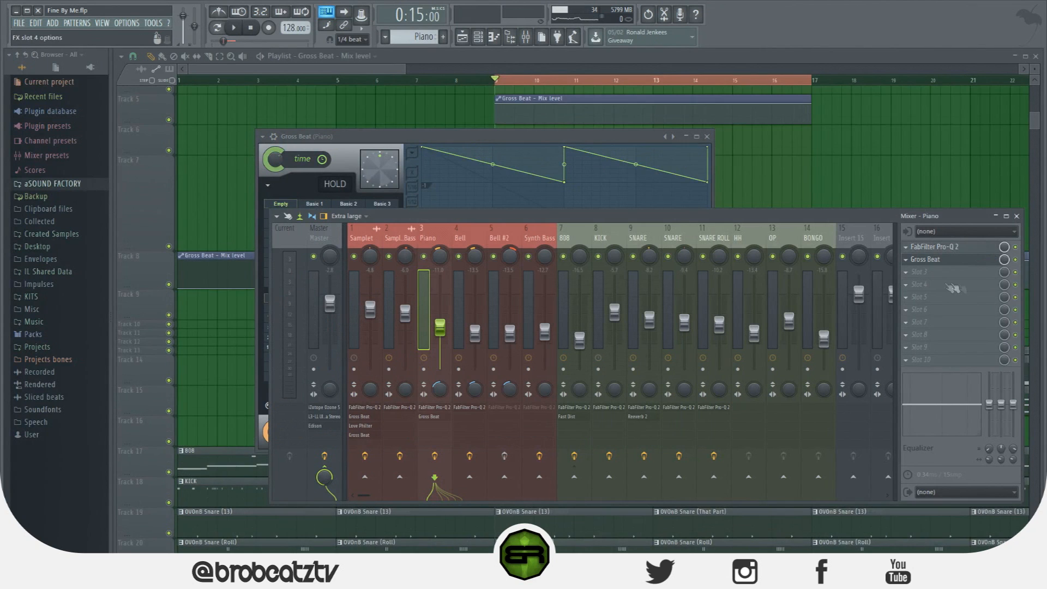
Duplicate Piano's Gross Beat into Slot 3 and flatten the first half of the copy's time envelope at the first grid division
{"action": "left_click", "coordinate": [907, 261]}
{"action": "left_click_drag", "start_coordinate": [922, 311], "coordinate": [917, 275]}
{"action": "left_click_drag", "start_coordinate": [686, 278], "coordinate": [922, 272]}
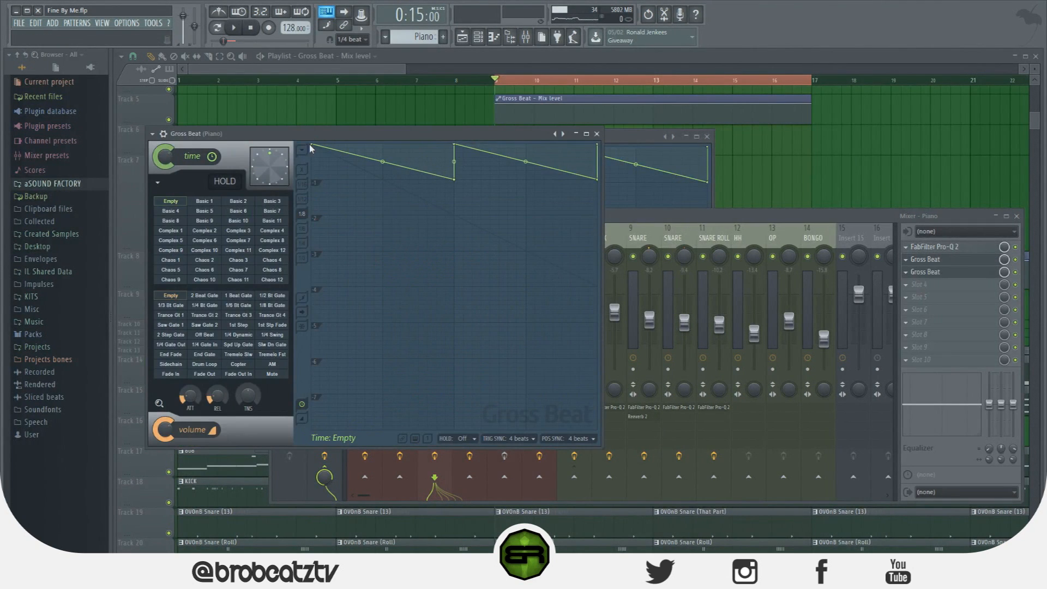
{"action": "left_click_drag", "start_coordinate": [312, 146], "coordinate": [315, 176]}
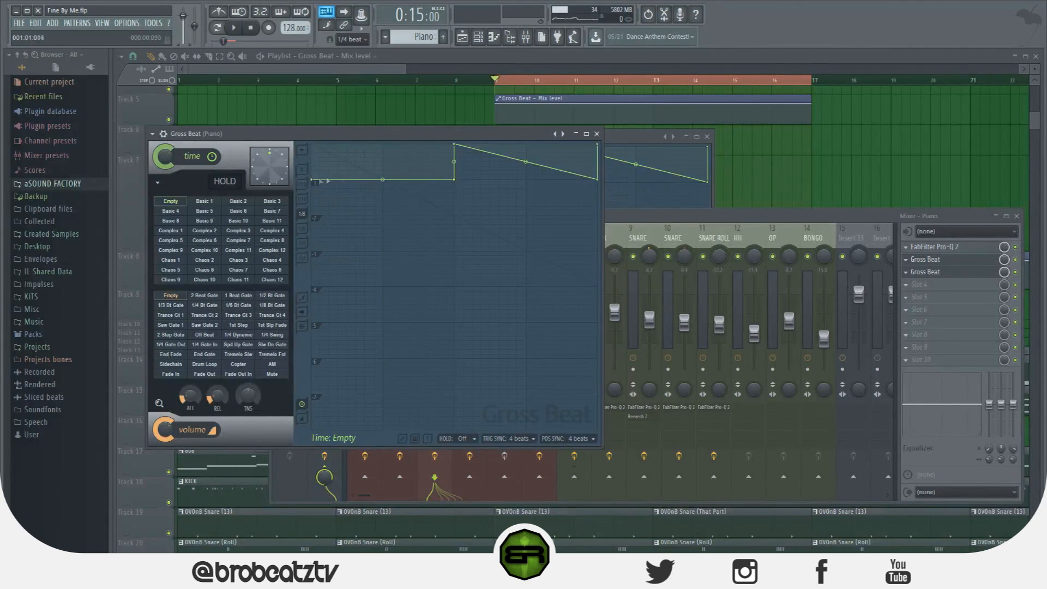
Reshape the copied Gross Beat's time envelope into two rising ramps and create an automation clip for its mix level
{"action": "left_click_drag", "start_coordinate": [457, 182], "coordinate": [457, 144]}
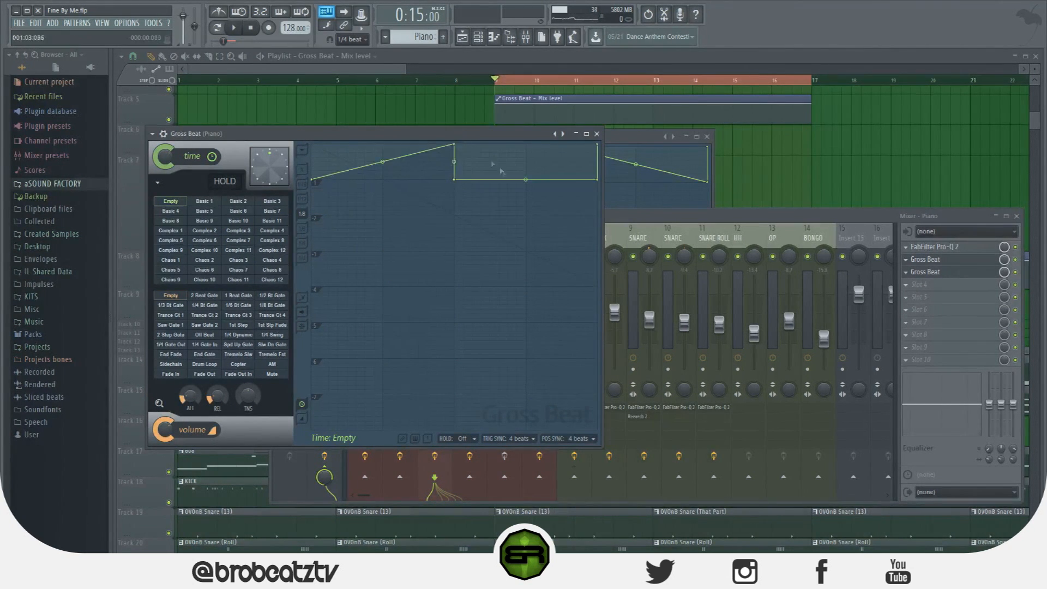
{"action": "left_click_drag", "start_coordinate": [597, 180], "coordinate": [604, 133]}
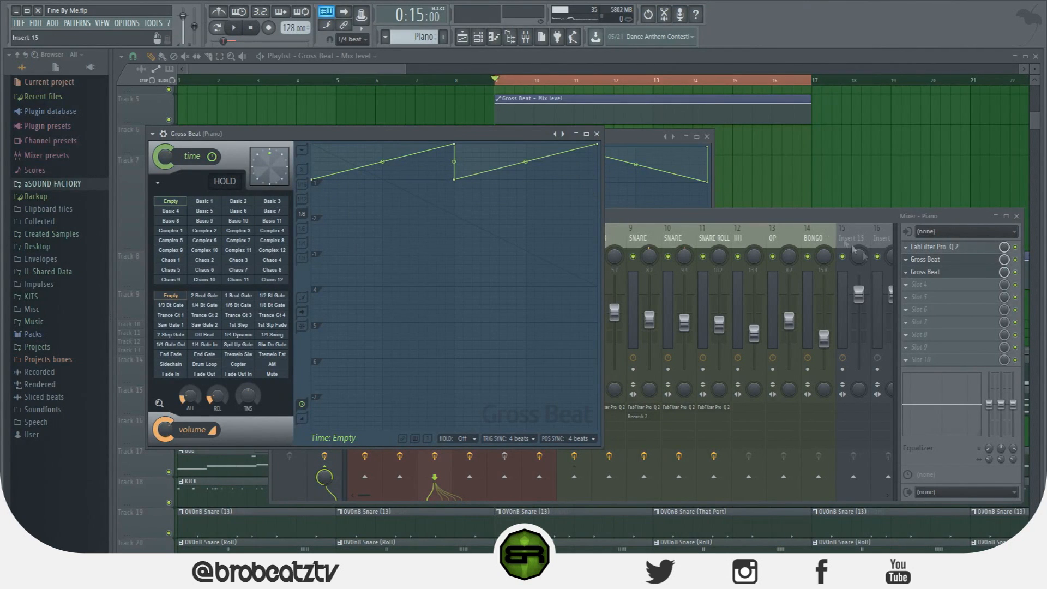
{"action": "right_click", "coordinate": [1002, 272]}
{"action": "left_click", "coordinate": [1018, 341]}
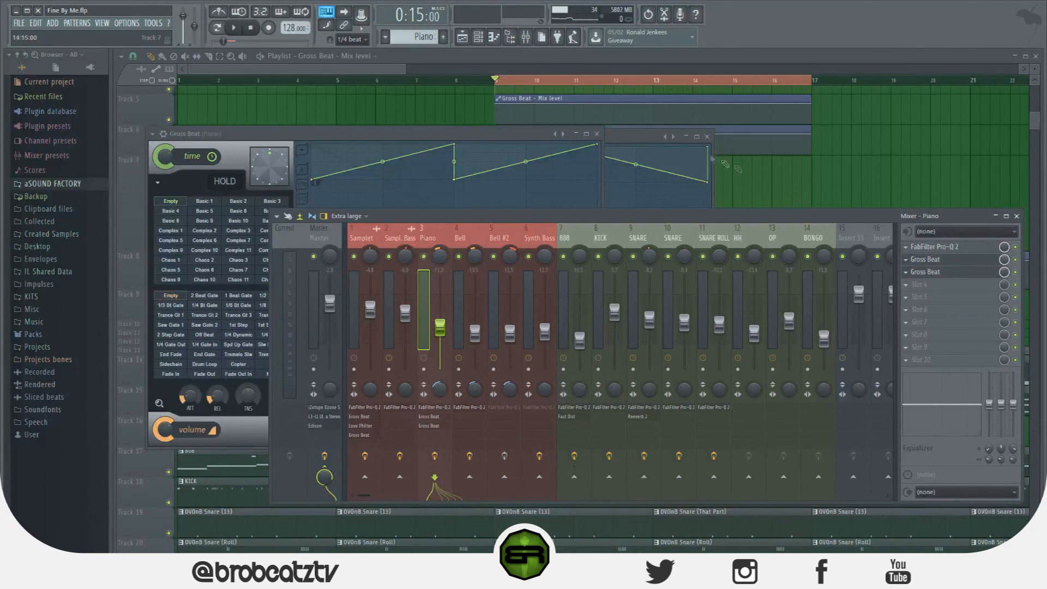
Close the open windows, delete the Gross Beat mix level clip on Track 8 and play the selected bars
{"action": "key", "text": "F12"}
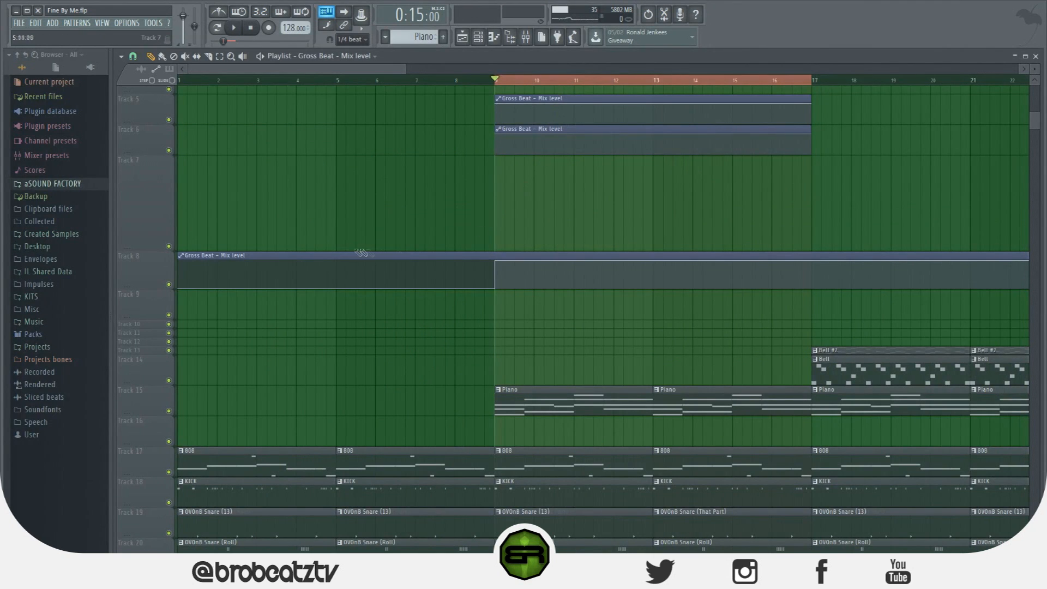
{"action": "key", "text": "Delete"}
{"action": "key", "text": "space"}
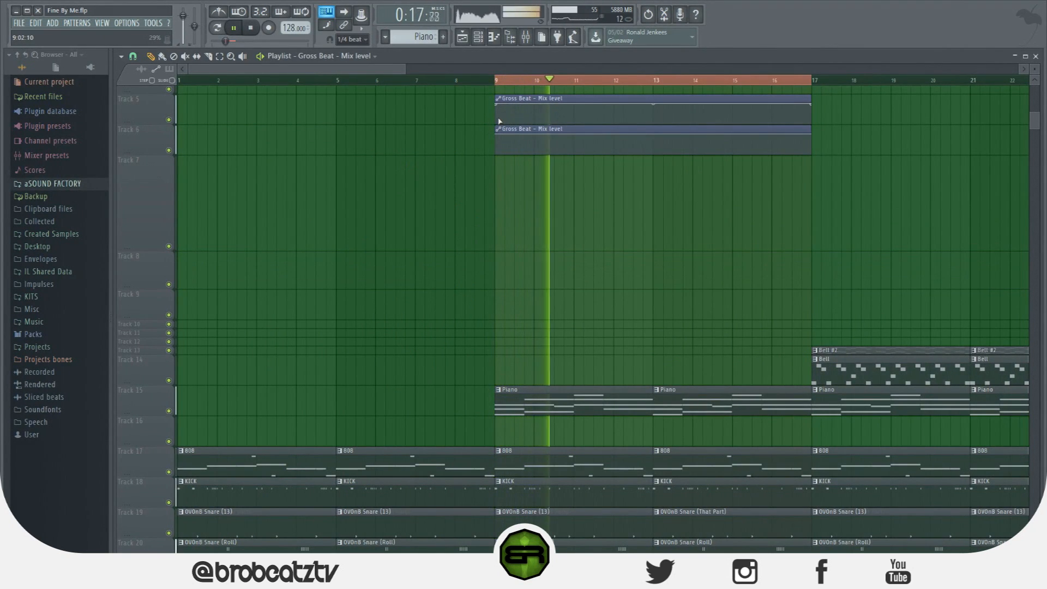
{"action": "key", "text": "space"}
Change the playlist snap, fade the Track 5 mix level clip to zero from bar 10 to 11, and lower Track 6's to zero at bar 10
{"action": "scroll", "coordinate": [605, 124], "scroll_direction": "up", "scroll_amount": 3}
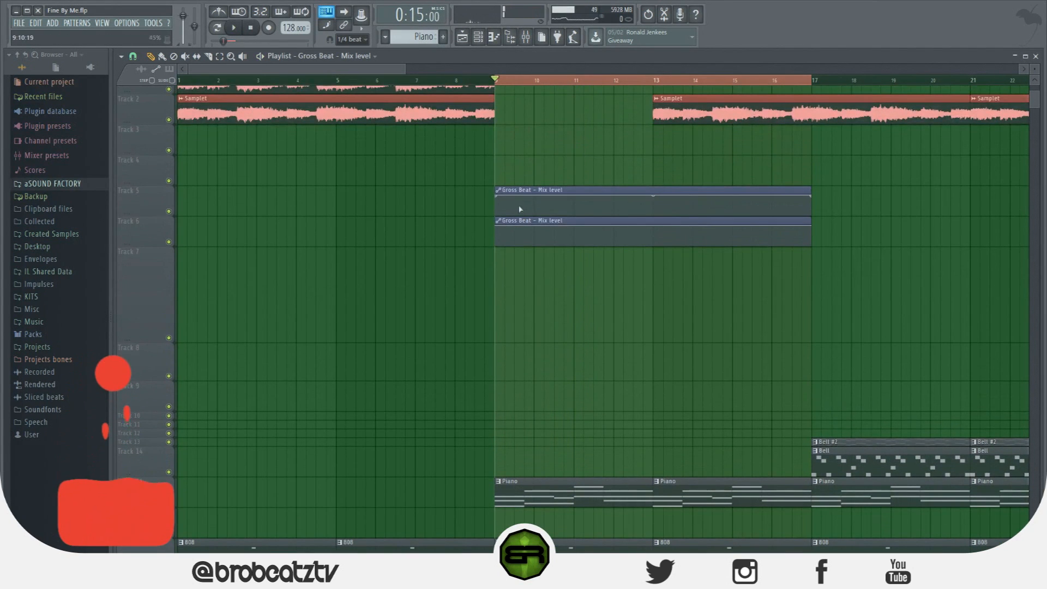
{"action": "right_click", "coordinate": [535, 195]}
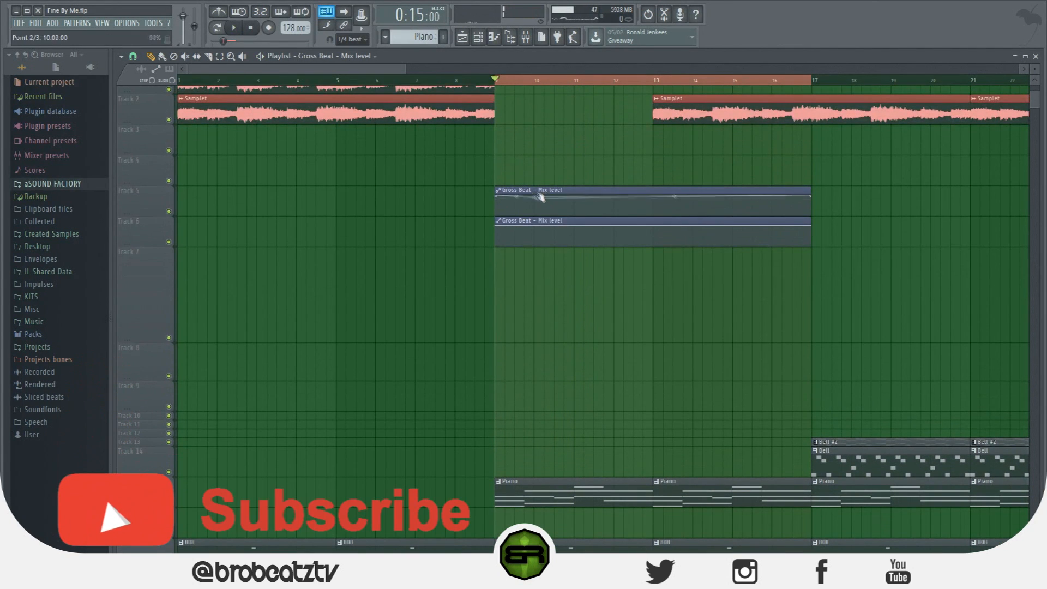
{"action": "left_click", "coordinate": [133, 57]}
{"action": "left_click", "coordinate": [147, 223]}
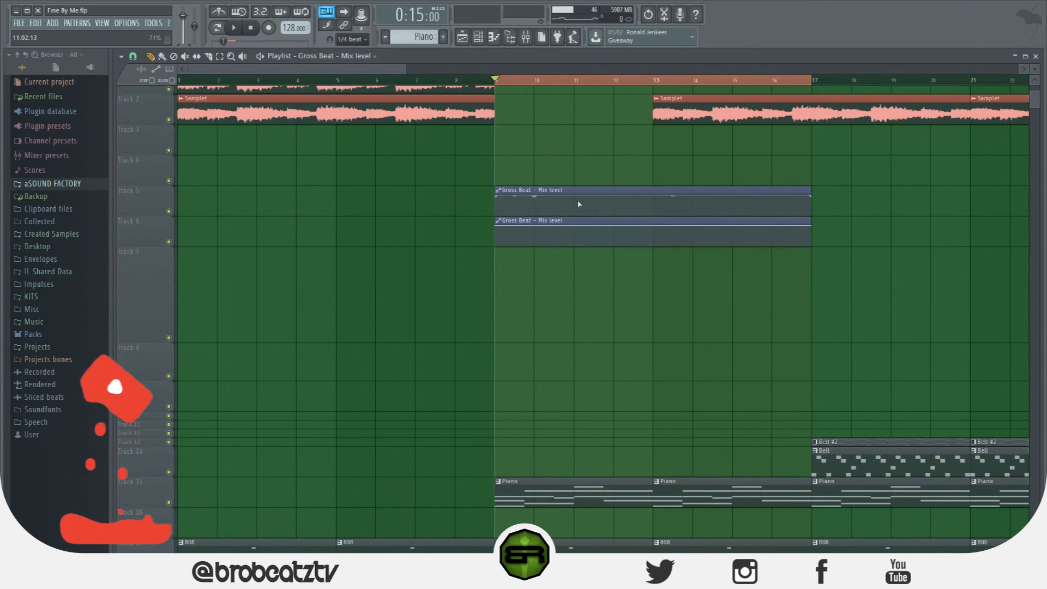
{"action": "right_click", "coordinate": [558, 213]}
{"action": "right_click", "coordinate": [540, 243]}
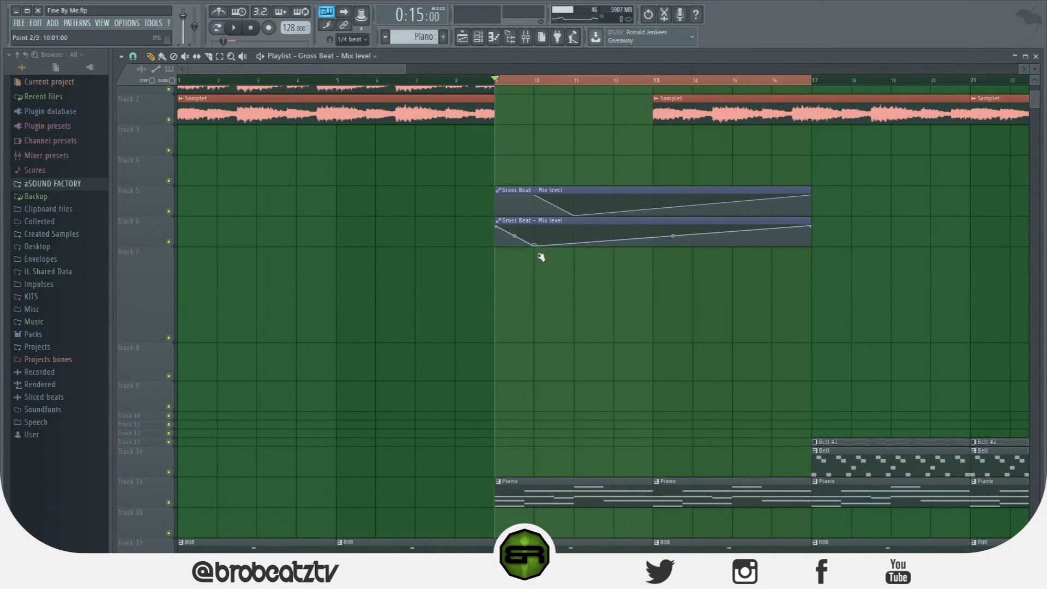
Raise the Track 6 clip to full at bar 11, cut it to zero from bar 12, keep Track 5's at zero, and play
{"action": "left_click_drag", "start_coordinate": [572, 240], "coordinate": [577, 222]}
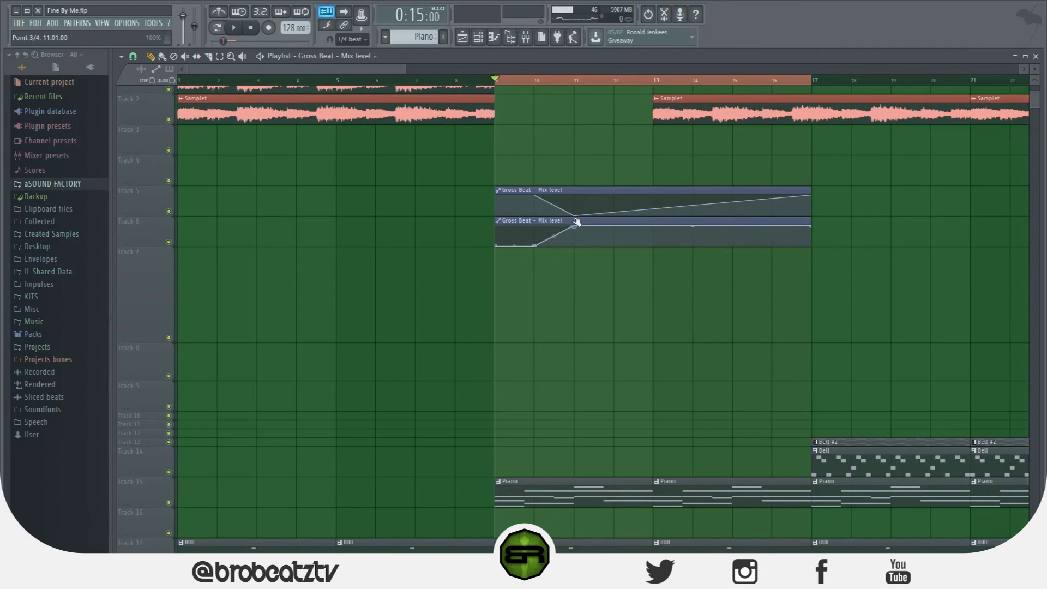
{"action": "left_click_drag", "start_coordinate": [638, 241], "coordinate": [630, 256]}
{"action": "left_click_drag", "start_coordinate": [811, 195], "coordinate": [813, 271]}
{"action": "key", "text": "space"}
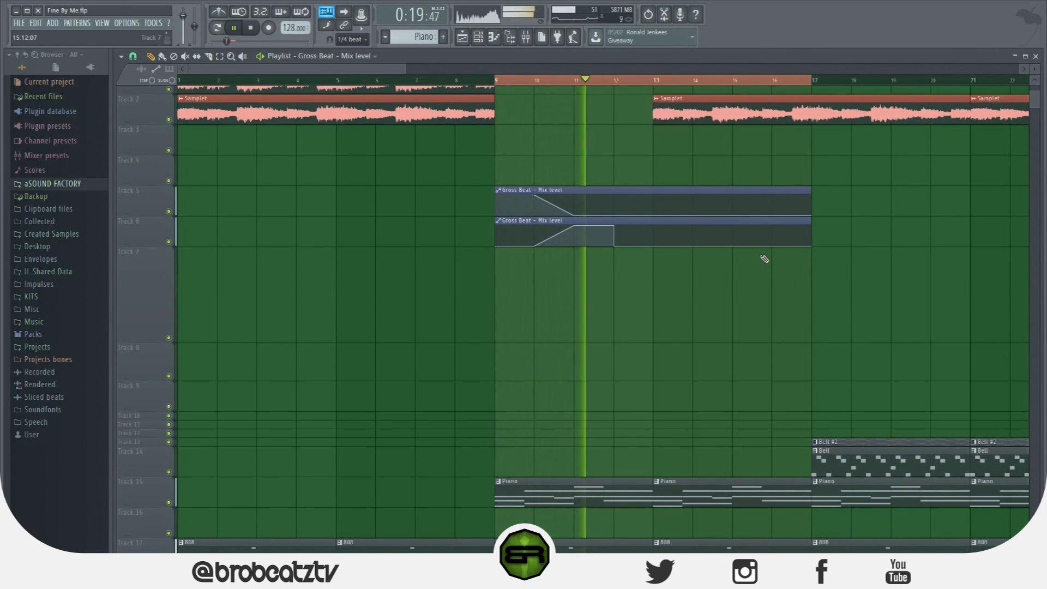
{"action": "key", "text": "space"}
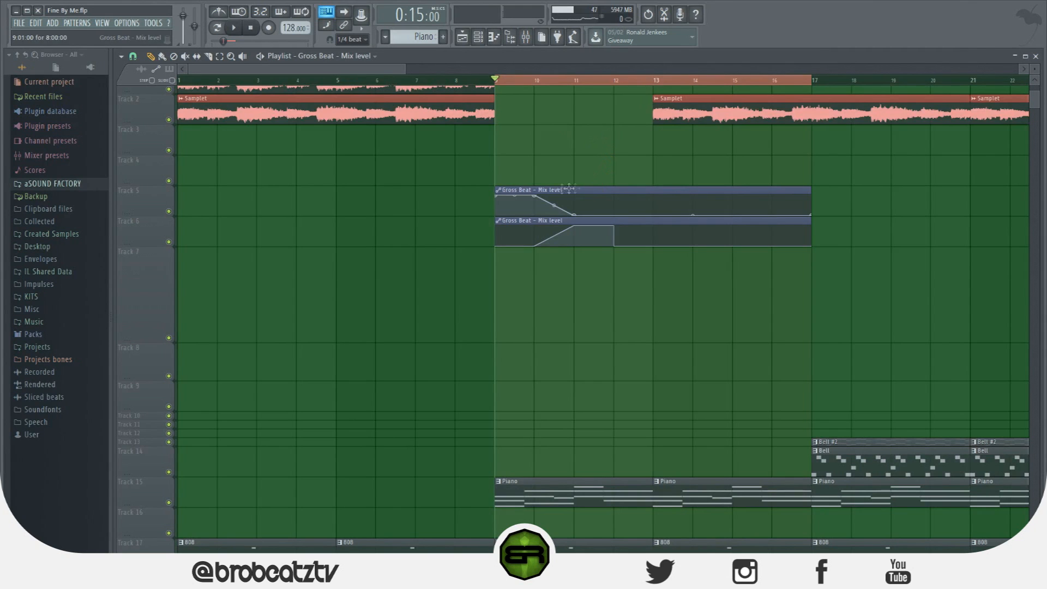
Delete both Gross Beat mix level clips from the playlist, show the automation channels in the Channel rack and play the section
{"action": "right_click", "coordinate": [501, 192]}
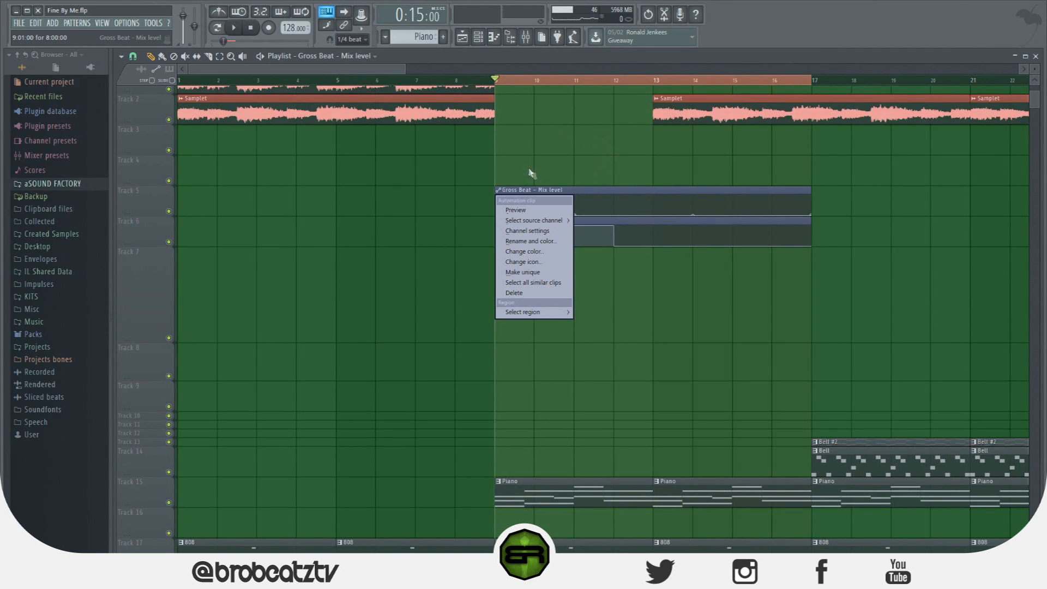
{"action": "left_click", "coordinate": [513, 293]}
{"action": "left_click", "coordinate": [478, 37]}
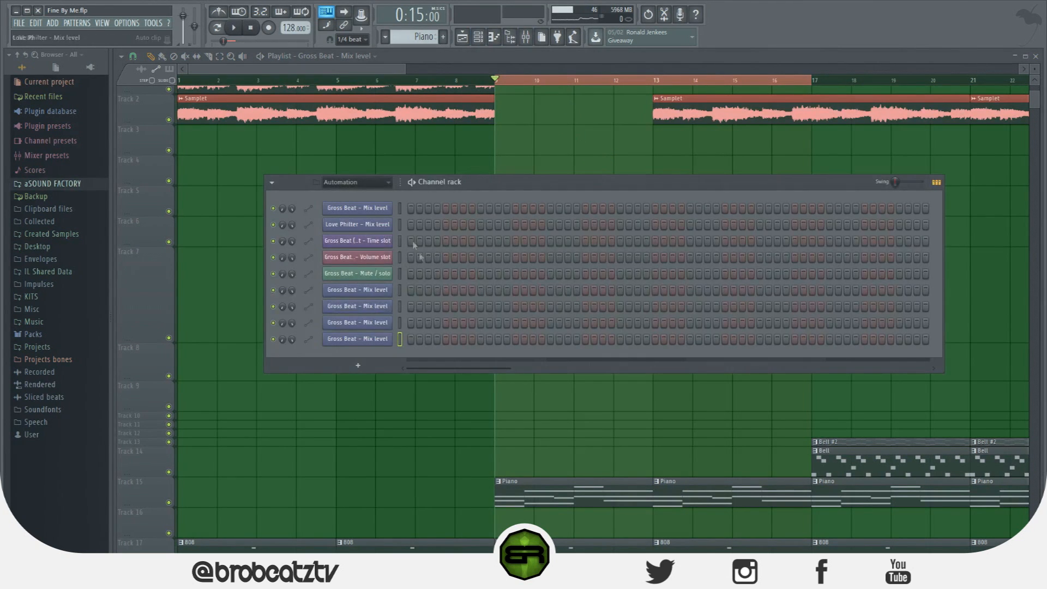
{"action": "right_click", "coordinate": [389, 337]}
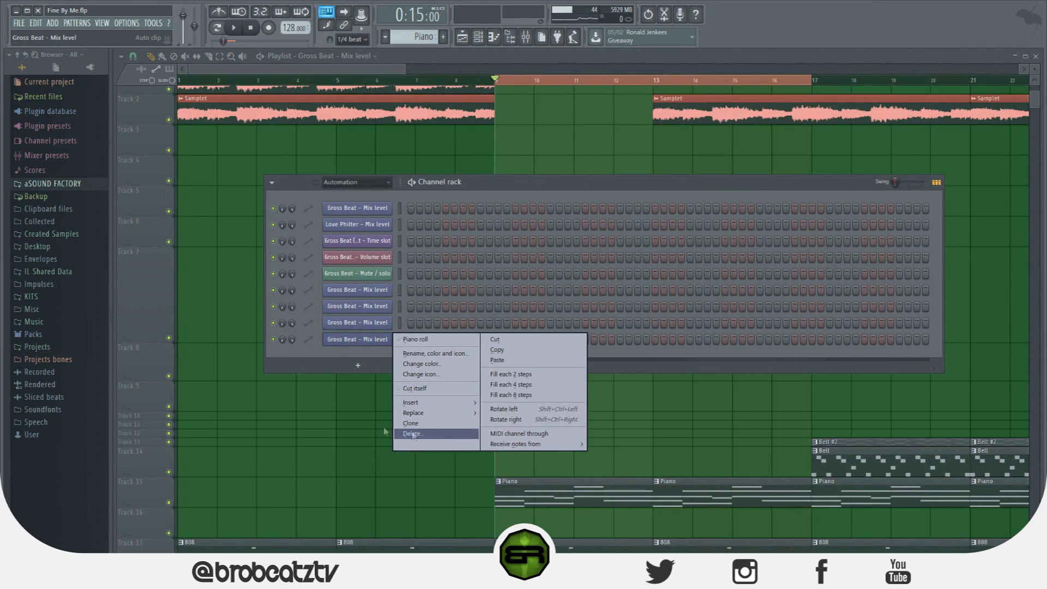
{"action": "left_click", "coordinate": [308, 361]}
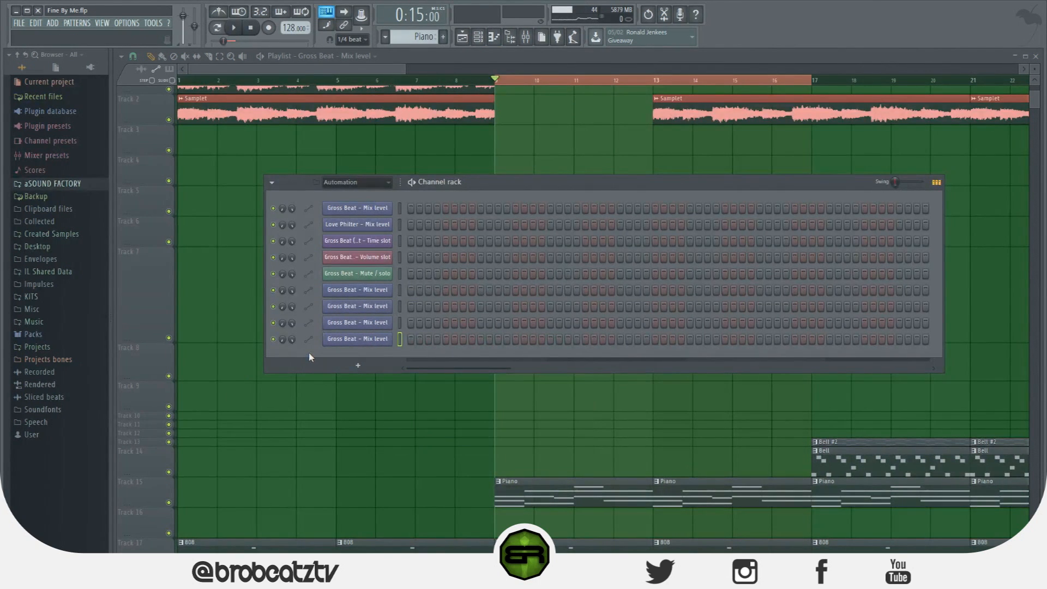
{"action": "key", "text": "space"}
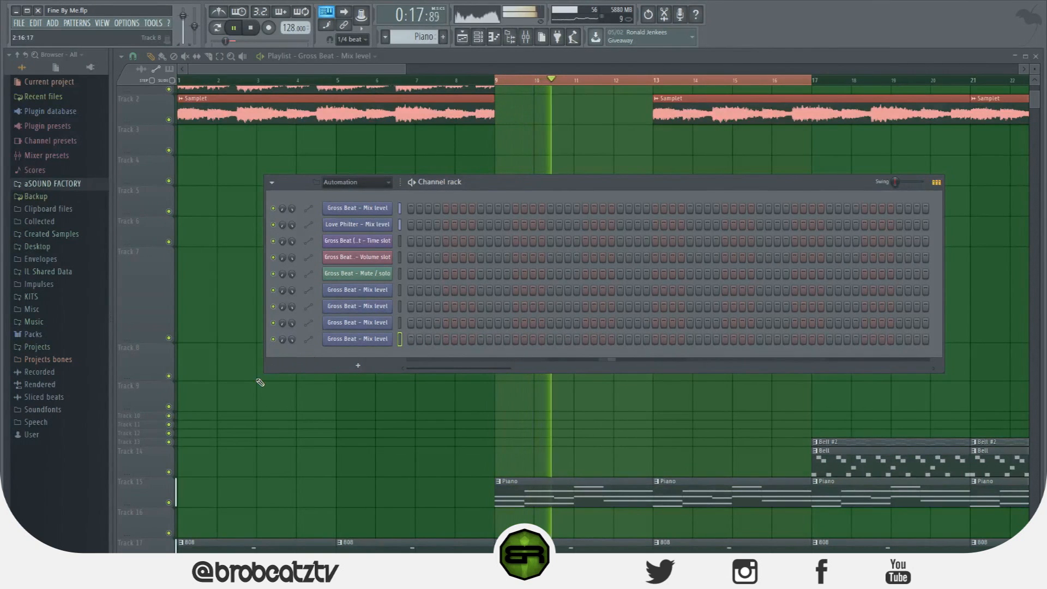
{"action": "key", "text": "space"}
Delete the last four Gross Beat mix level channels and the Gross Beat Mute / solo channel from the Channel rack
{"action": "right_click", "coordinate": [377, 340]}
{"action": "left_click", "coordinate": [442, 434]}
{"action": "left_click", "coordinate": [754, 318]}
{"action": "right_click", "coordinate": [374, 320]}
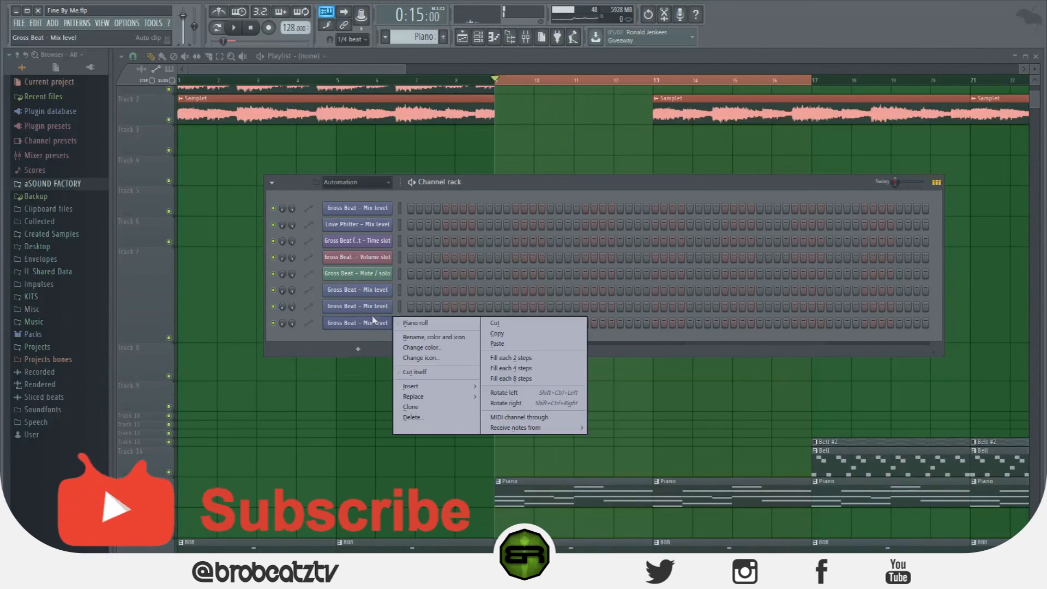
{"action": "left_click", "coordinate": [440, 418]}
{"action": "left_click", "coordinate": [753, 318]}
{"action": "right_click", "coordinate": [374, 306]}
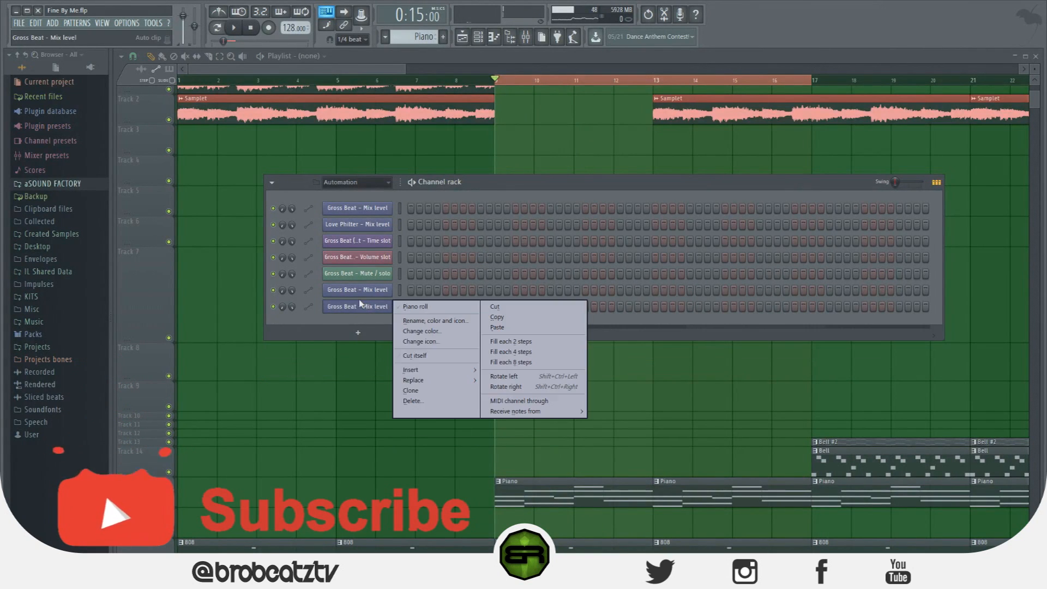
{"action": "left_click", "coordinate": [440, 402]}
{"action": "left_click", "coordinate": [753, 318]}
{"action": "right_click", "coordinate": [374, 289]}
{"action": "left_click", "coordinate": [439, 386]}
{"action": "left_click", "coordinate": [753, 318]}
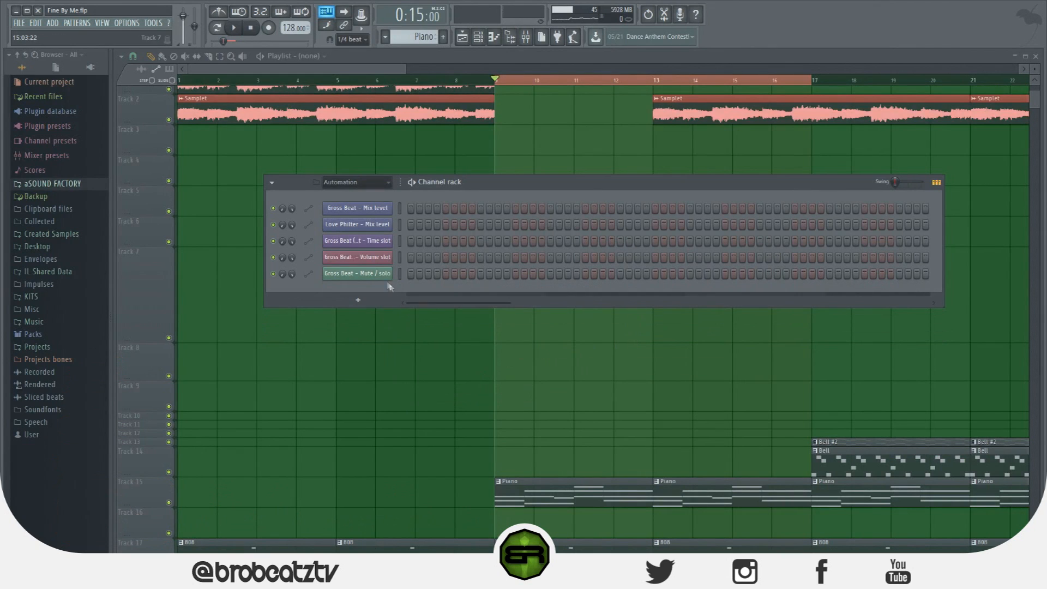
{"action": "right_click", "coordinate": [374, 273]}
{"action": "left_click", "coordinate": [440, 370]}
{"action": "left_click", "coordinate": [752, 318]}
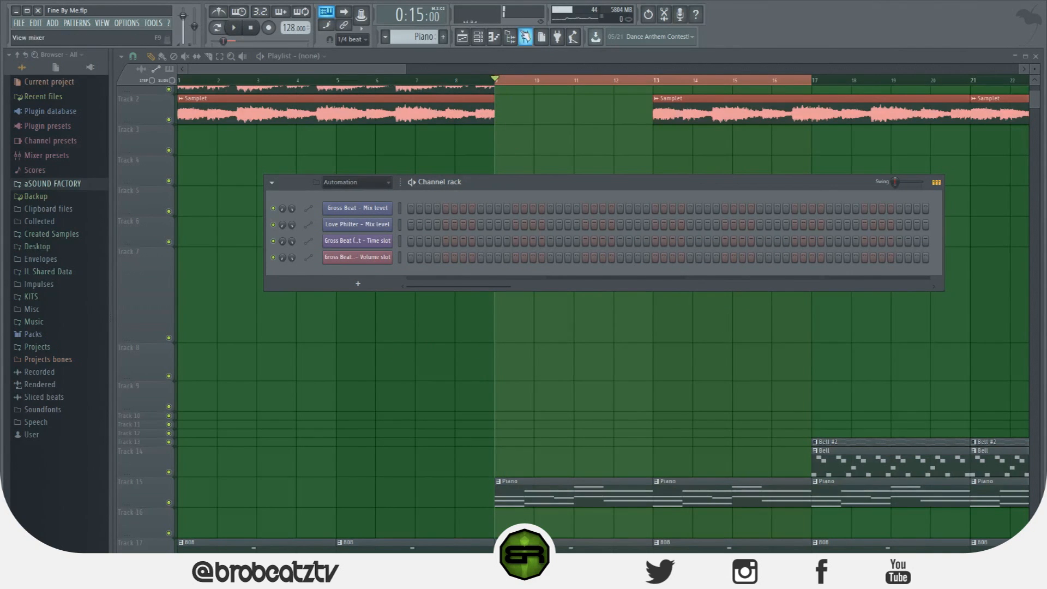
Remove both Gross Beat effects from Slots 2 and 3 of the Piano mixer track
{"action": "left_click", "coordinate": [527, 37]}
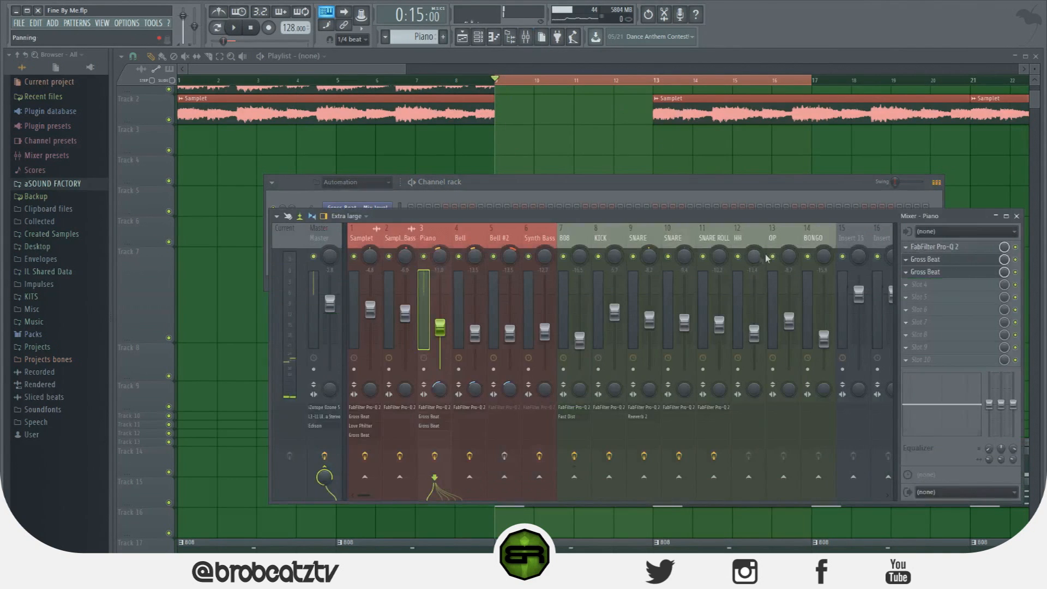
{"action": "left_click", "coordinate": [910, 279]}
{"action": "mouse_move", "coordinate": [922, 284]}
{"action": "left_click", "coordinate": [1043, 33]}
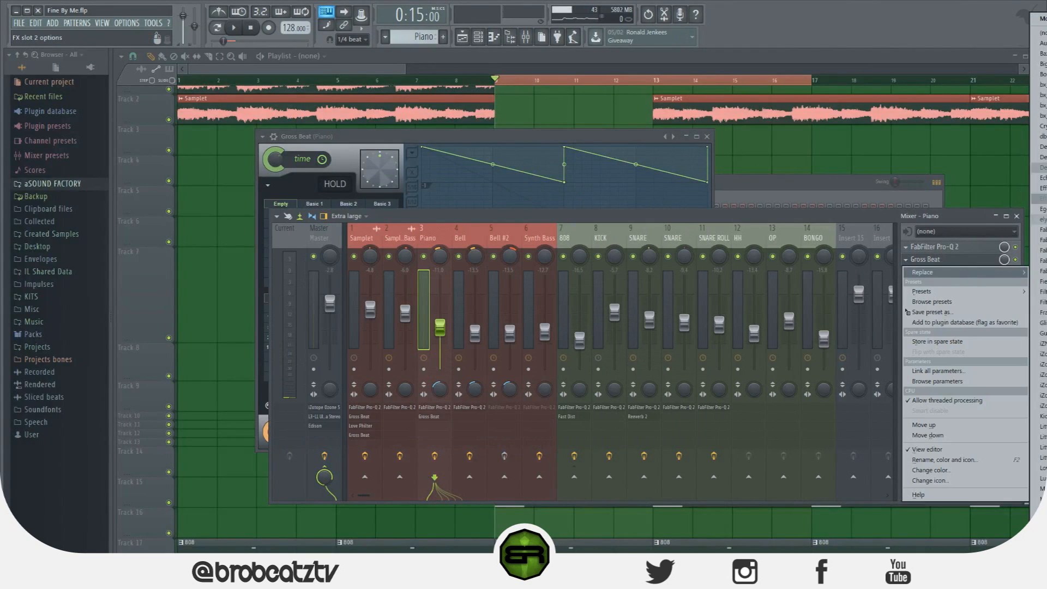
{"action": "left_click", "coordinate": [1039, 38]}
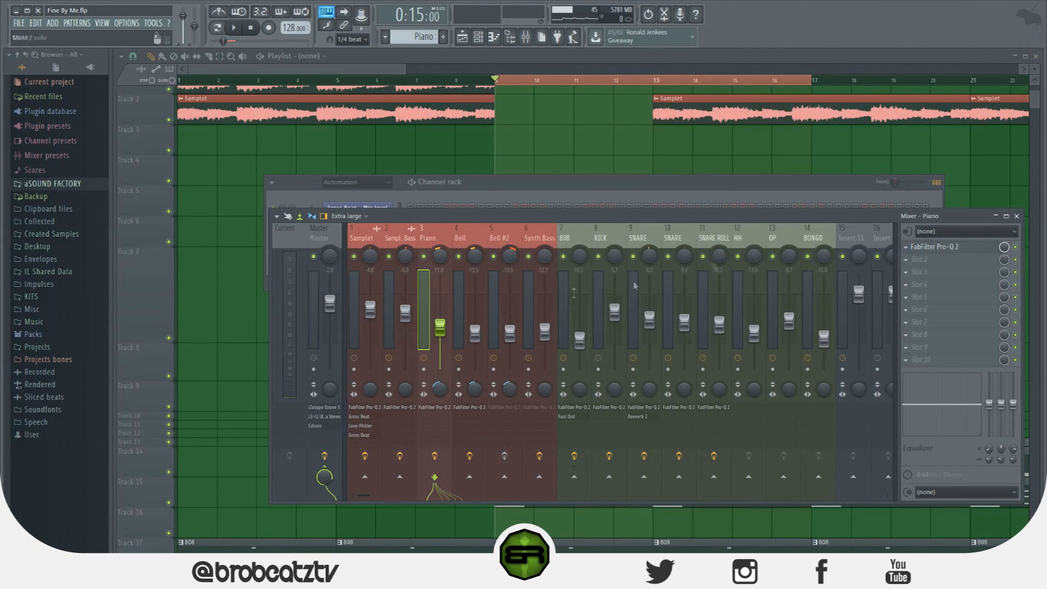
Load Gross Beat into Slot 3 of the 808 mixer track
{"action": "left_click", "coordinate": [597, 238]}
{"action": "left_click", "coordinate": [573, 238]}
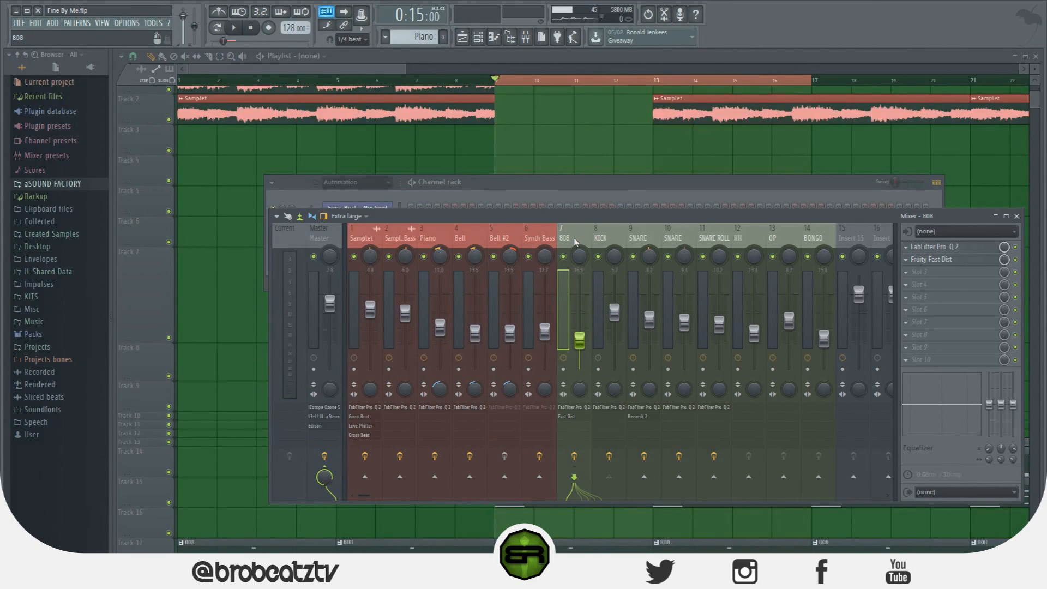
{"action": "left_click", "coordinate": [916, 273]}
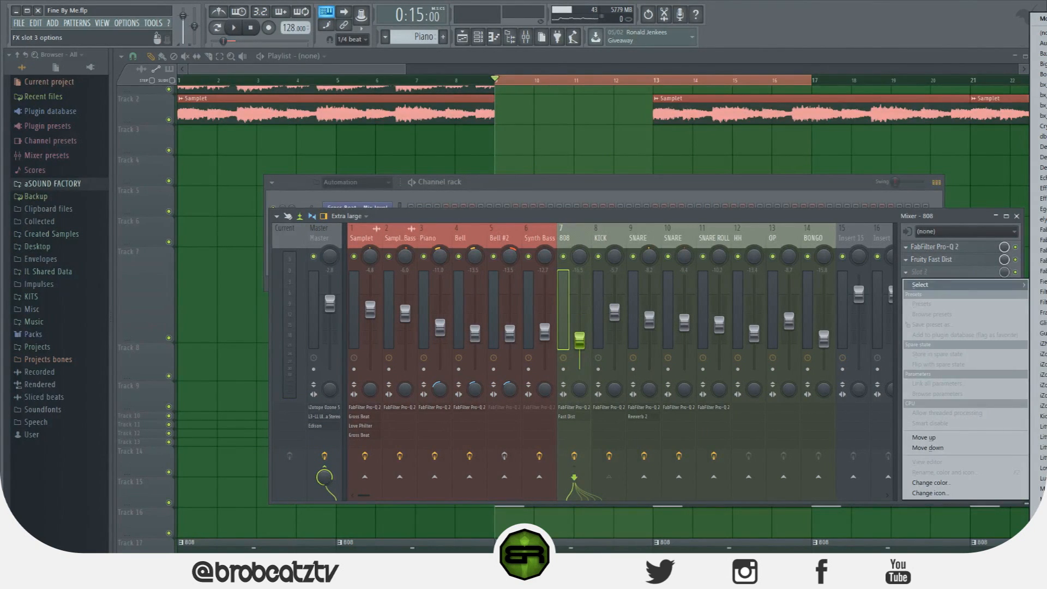
{"action": "left_click", "coordinate": [1041, 273]}
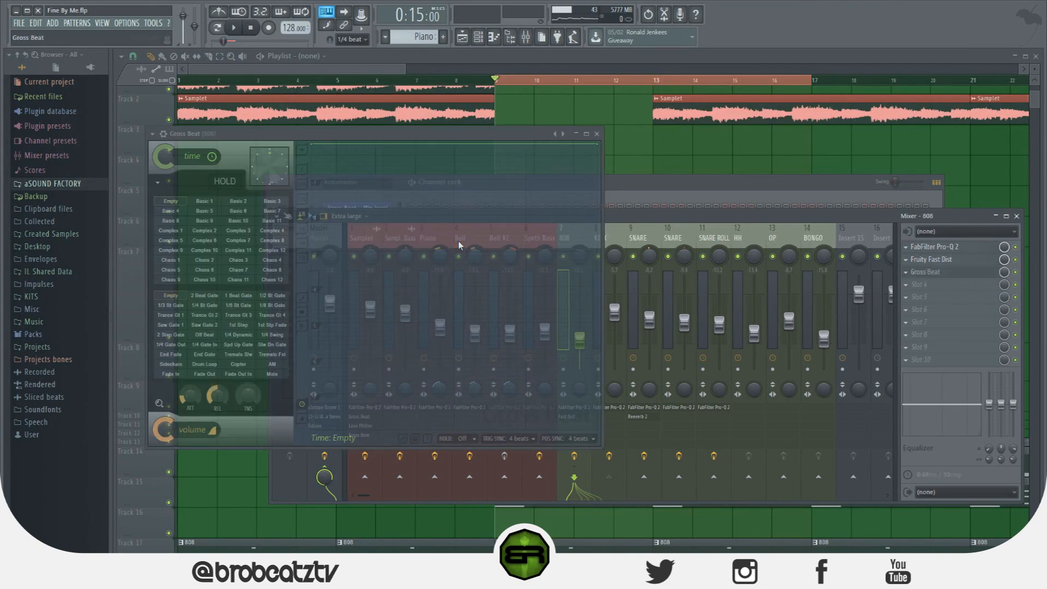
Step the 808's time envelope down to division 1 at beat 2, ramp it up from beat 3 to 4, drop it again and play
{"action": "left_click_drag", "start_coordinate": [385, 144], "coordinate": [392, 180]}
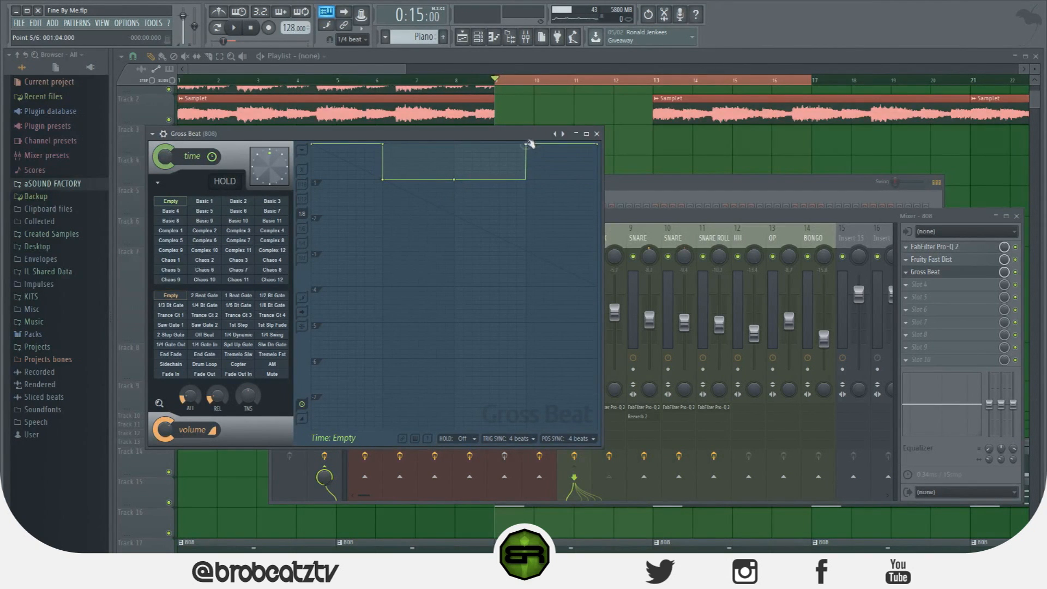
{"action": "right_click", "coordinate": [527, 144]}
{"action": "left_click", "coordinate": [572, 221]}
{"action": "key", "text": "space"}
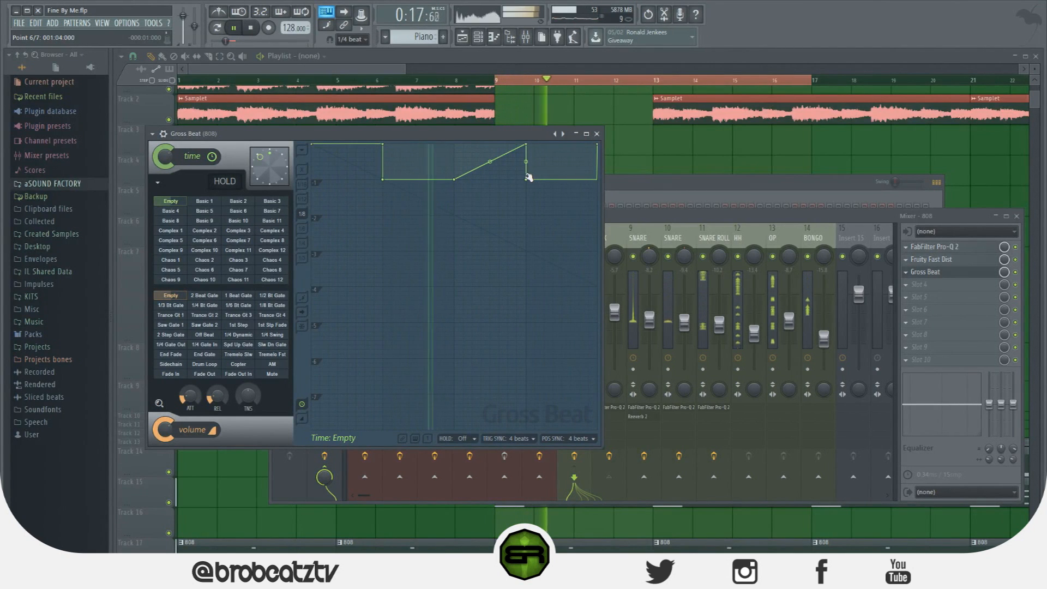
{"action": "key", "text": "space"}
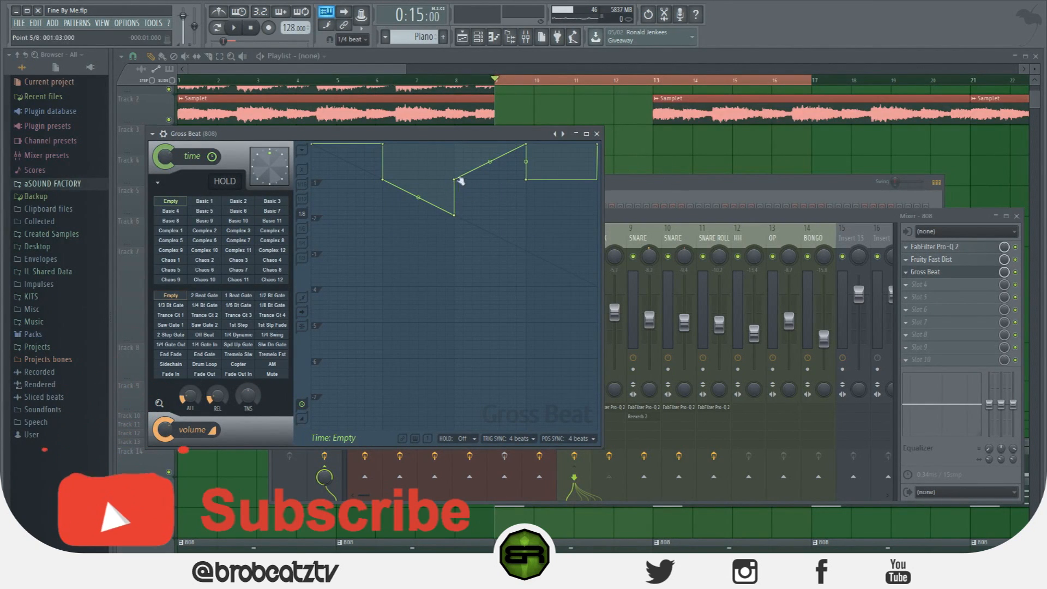
Slope the 808's time envelope from division 2 at beat 2 down to division 3 at beat 3, and play it
{"action": "left_click_drag", "start_coordinate": [457, 219], "coordinate": [457, 251]}
{"action": "left_click_drag", "start_coordinate": [382, 180], "coordinate": [382, 216]}
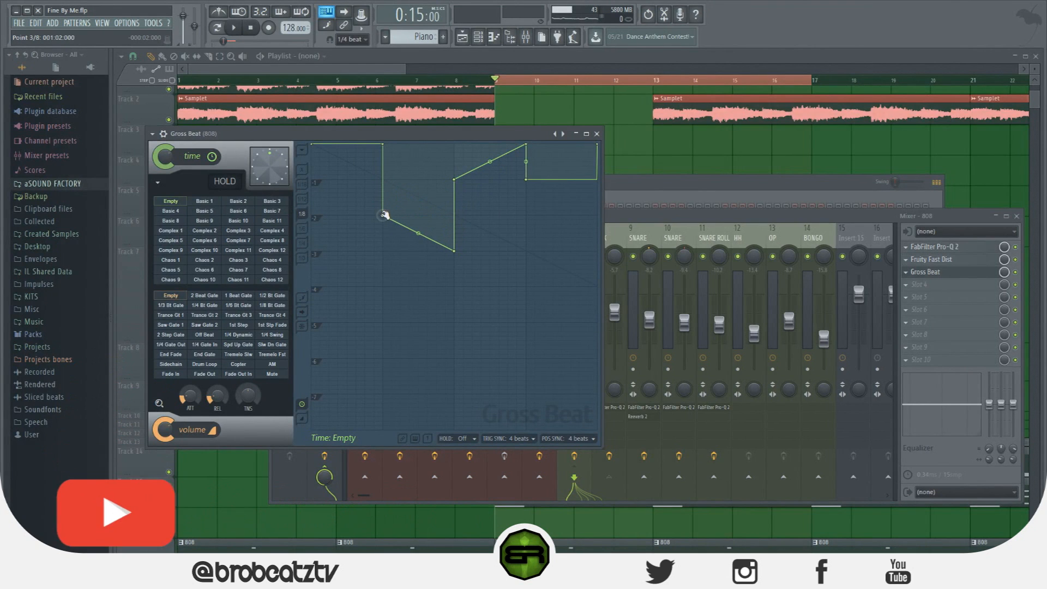
{"action": "key", "text": "space"}
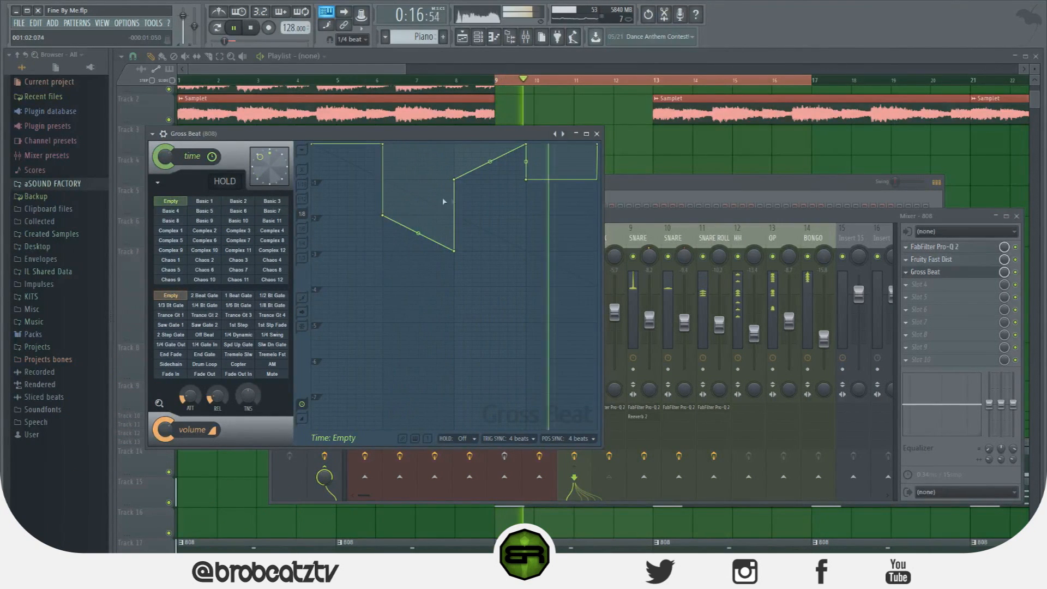
{"action": "key", "text": "space"}
Lower the 808's time envelope ramp to start at division 2 on beat 3 and reach division 1 on beat 4, and play it
{"action": "left_click_drag", "start_coordinate": [454, 179], "coordinate": [457, 214]}
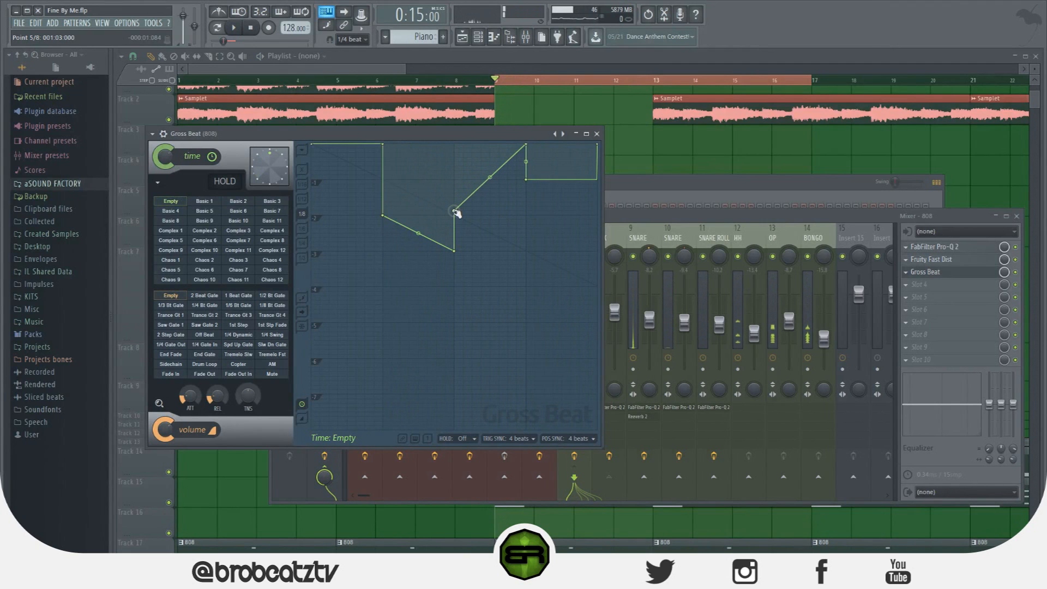
{"action": "left_click_drag", "start_coordinate": [527, 147], "coordinate": [527, 175]}
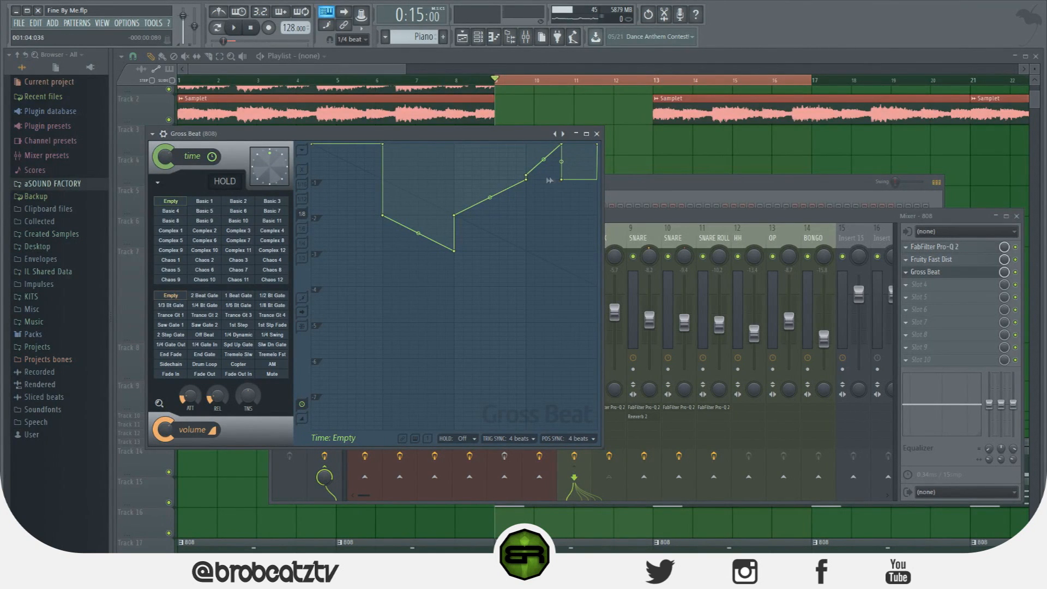
{"action": "left_click_drag", "start_coordinate": [527, 176], "coordinate": [526, 180]}
{"action": "key", "text": "space"}
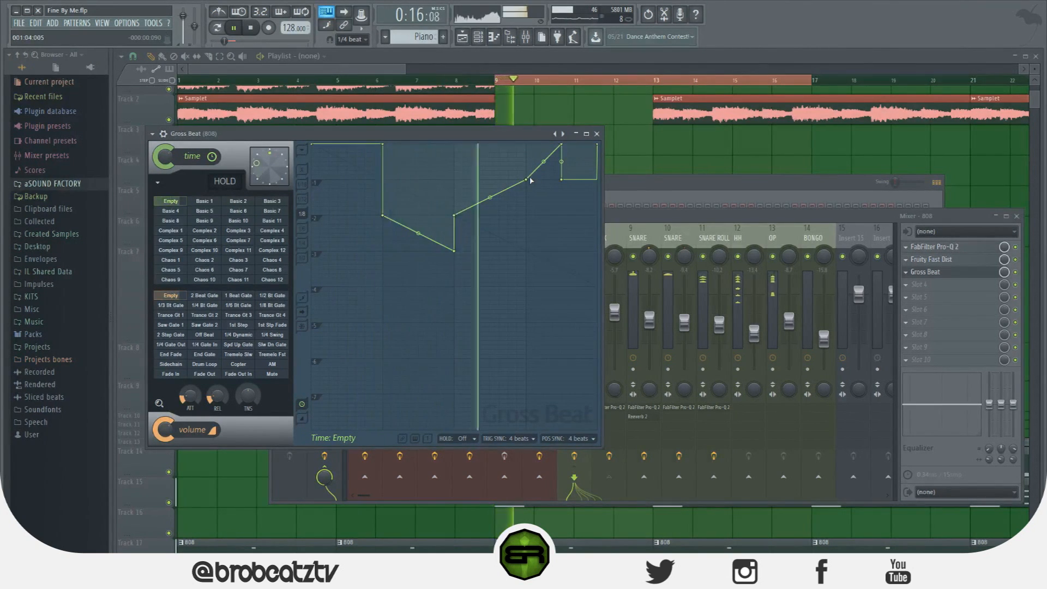
Remove the drop after beat 4 from the 808's time envelope, extend the ramp to the bar's end at the uppermost level, and play it
{"action": "key", "text": "space"}
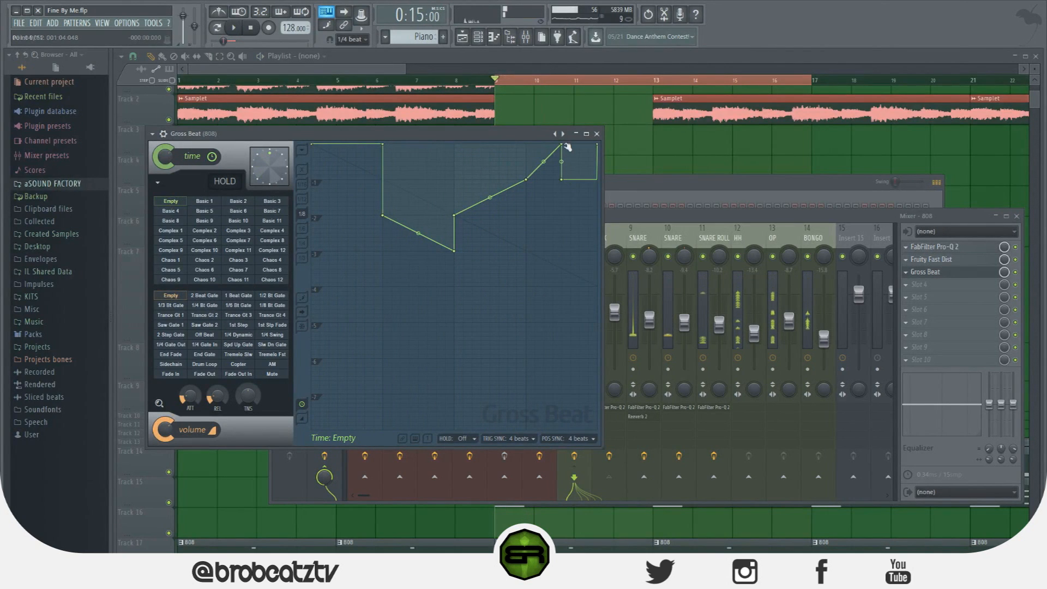
{"action": "right_click", "coordinate": [563, 180]}
{"action": "left_click", "coordinate": [576, 191]}
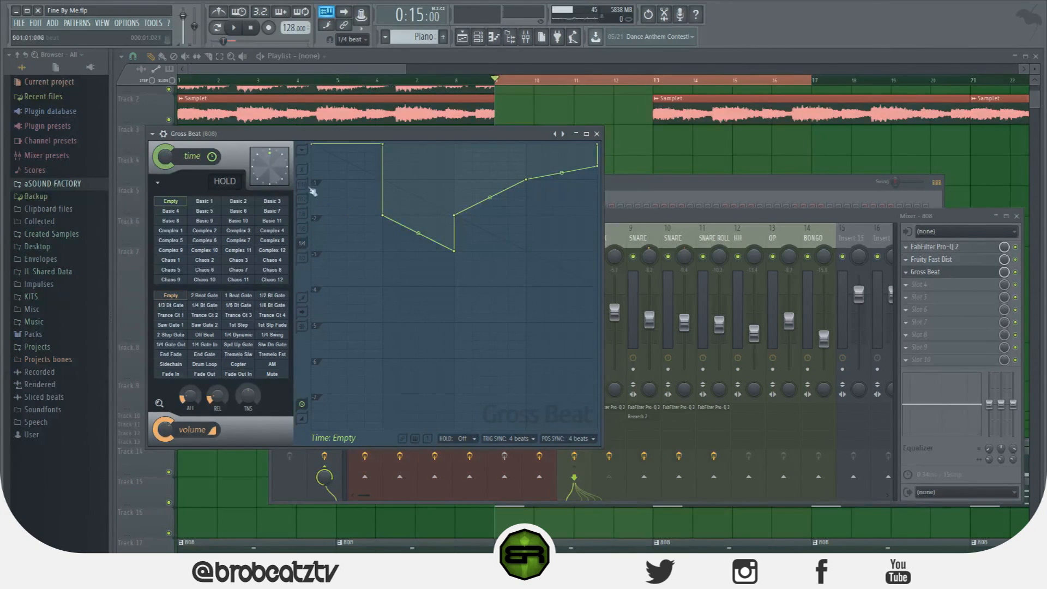
{"action": "key", "text": "space"}
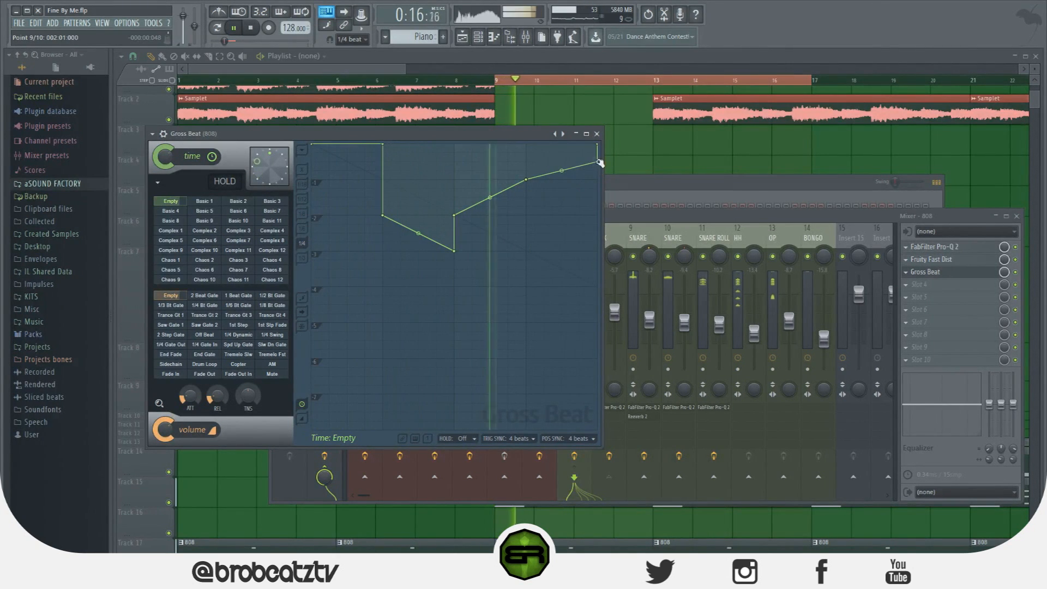
{"action": "left_click_drag", "start_coordinate": [598, 167], "coordinate": [600, 162]}
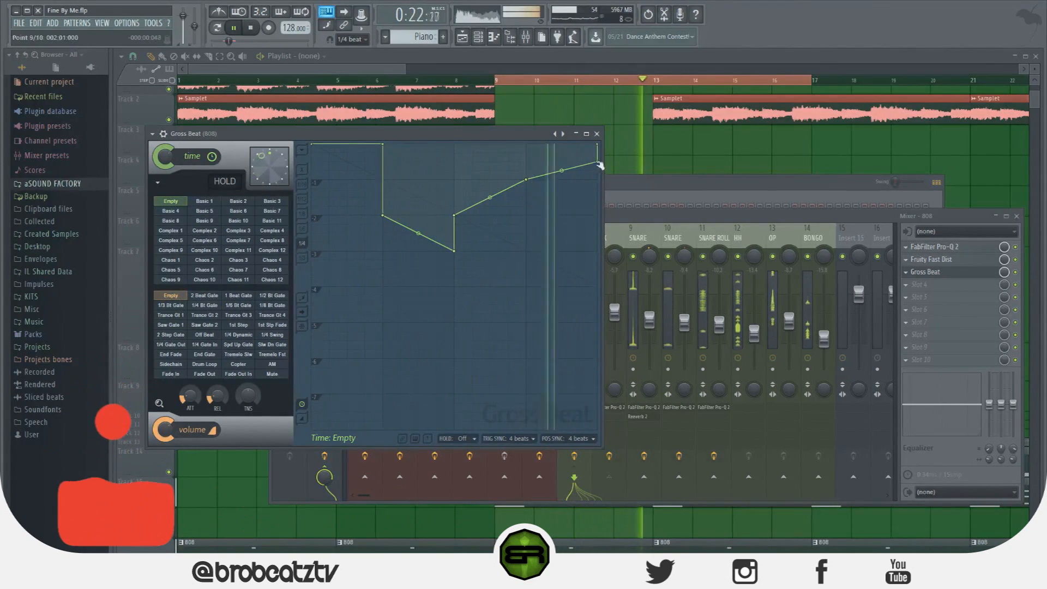
{"action": "mouse_move", "coordinate": [599, 162]}
{"action": "left_mouse_down"}
{"action": "mouse_move", "coordinate": [598, 171]}
{"action": "mouse_move", "coordinate": [599, 145]}
{"action": "left_mouse_up"}
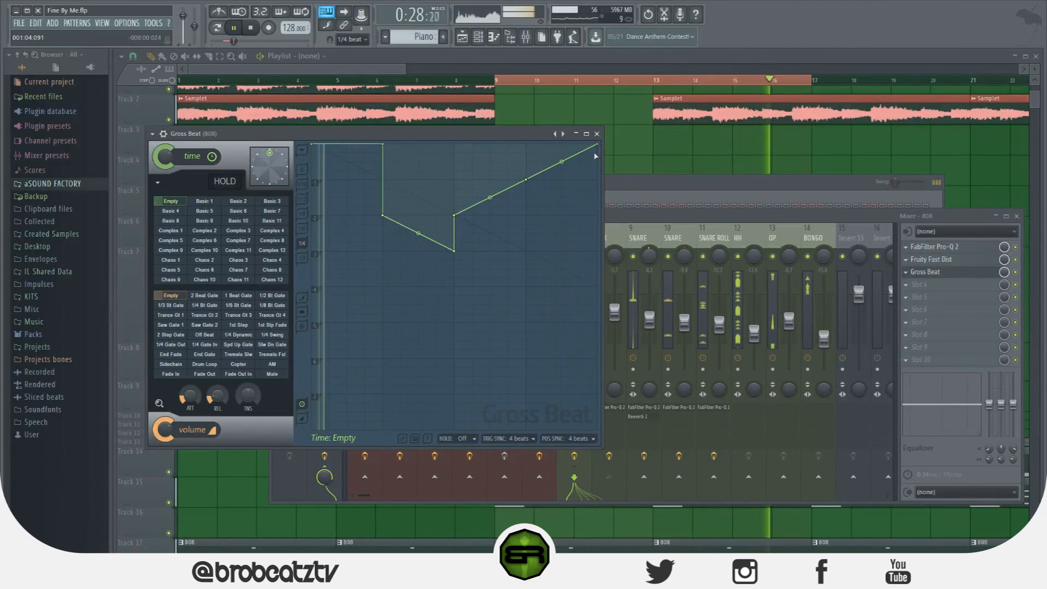
{"action": "key", "text": "space"}
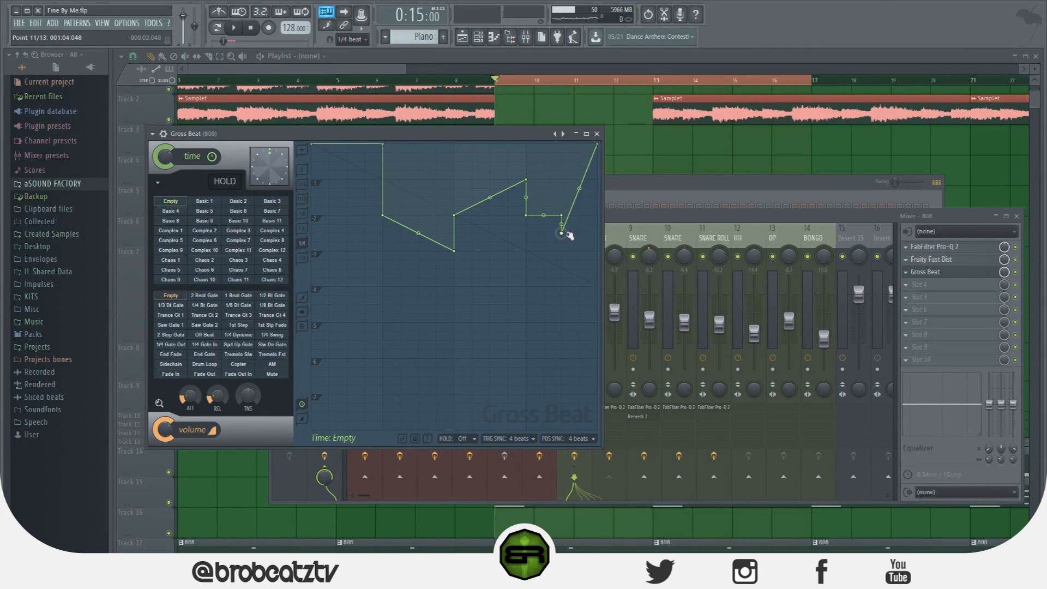
Stair-step the 808's time envelope from division 2 at beat 4 down to division 3 by the bar's end, and play it
{"action": "left_click", "coordinate": [579, 233]}
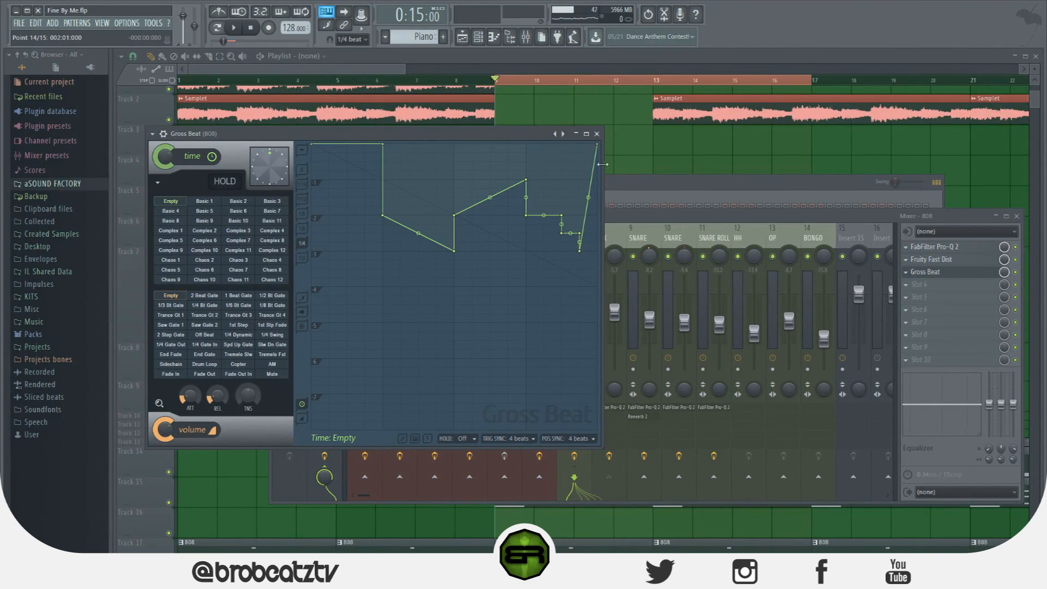
{"action": "key", "text": "space"}
{"action": "left_click_drag", "start_coordinate": [596, 162], "coordinate": [598, 251]}
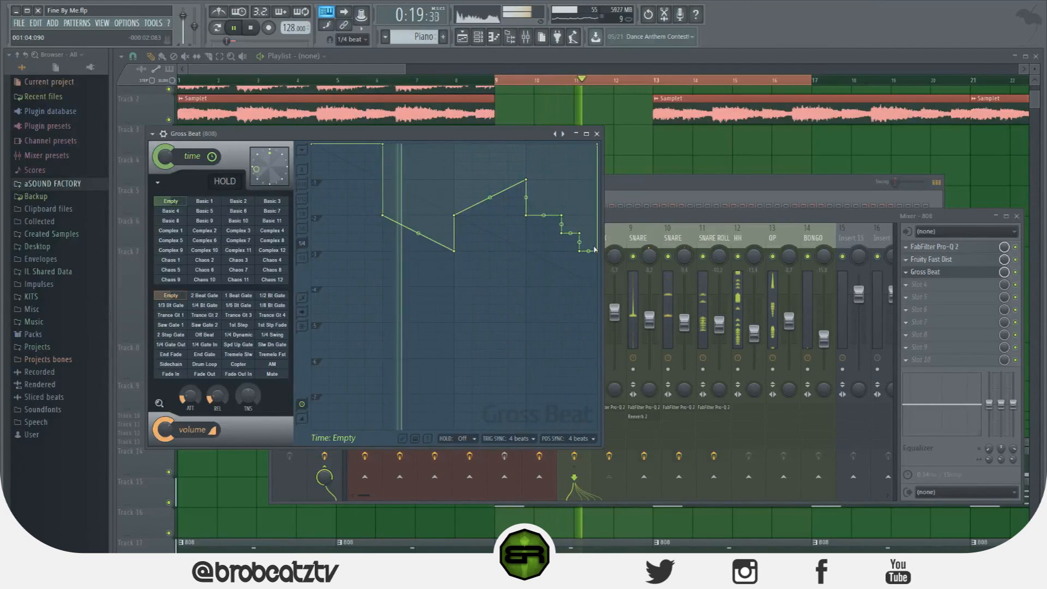
Reshape beat 2 of the 808's time envelope to rise from division 3 to 2.5 by mid-beat and hold until beat 3
{"action": "right_click", "coordinate": [386, 246]}
{"action": "right_click", "coordinate": [418, 250]}
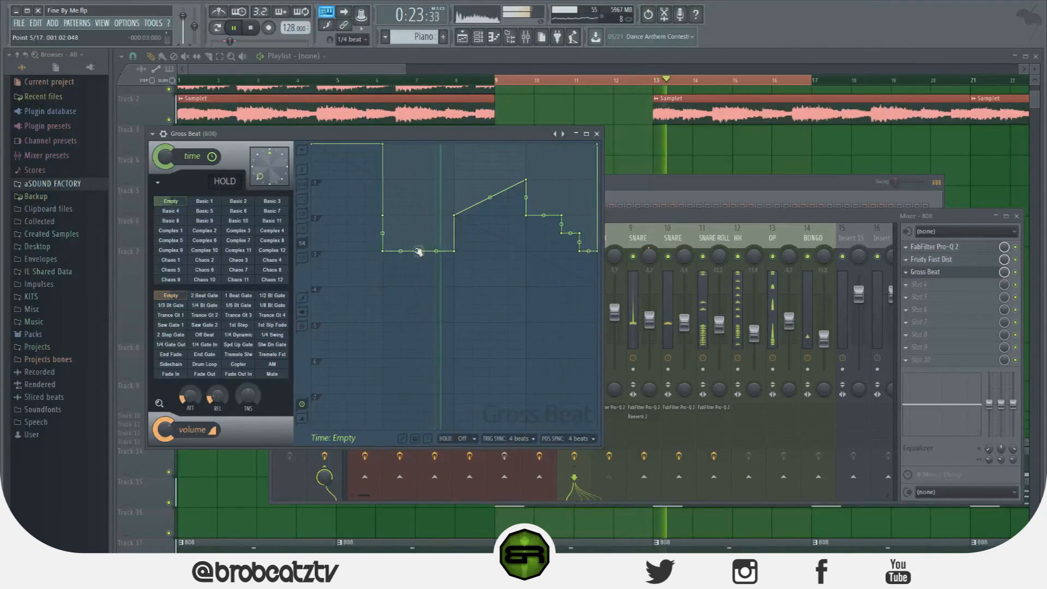
{"action": "left_click_drag", "start_coordinate": [418, 250], "coordinate": [456, 236]}
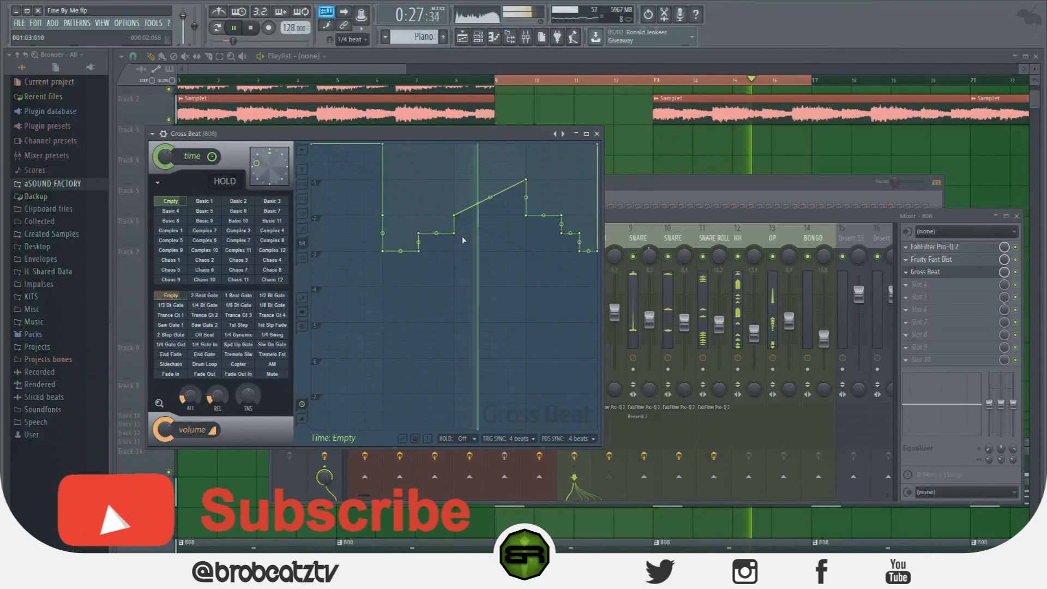
{"action": "right_click", "coordinate": [419, 251]}
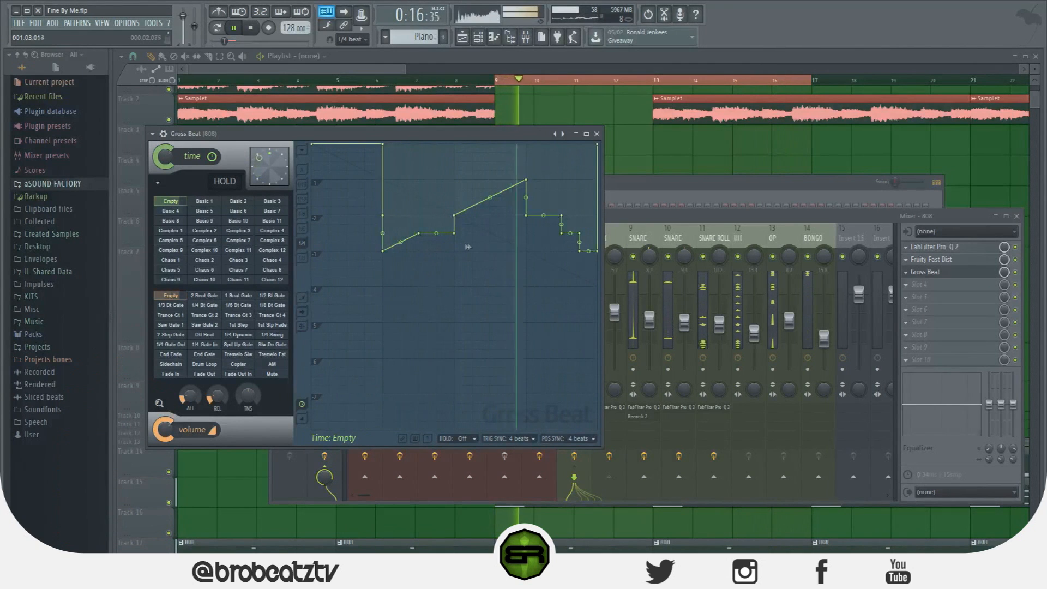
{"action": "key", "text": "space"}
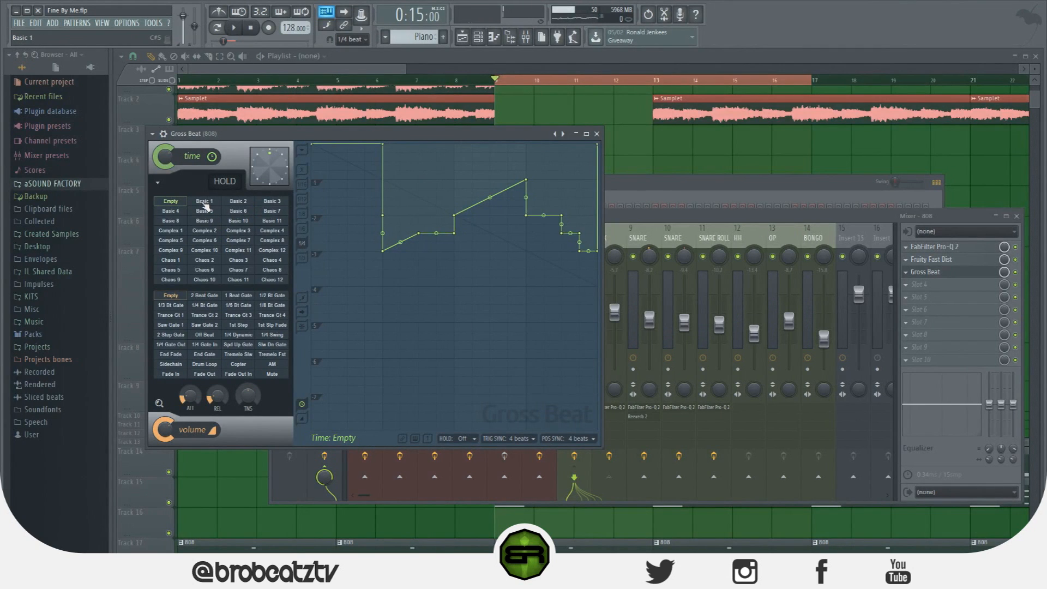
Reset the Chaos 12 time slot, hold its envelope at division 2 until beat 4, ramp it up to division 1, and play
{"action": "left_click", "coordinate": [273, 280]}
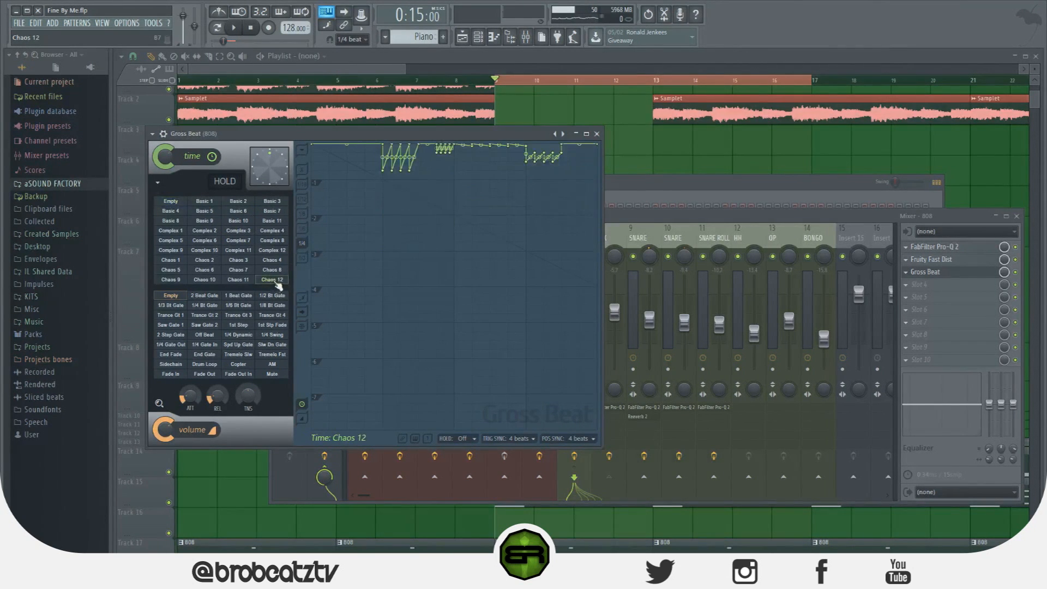
{"action": "left_click", "coordinate": [307, 147]}
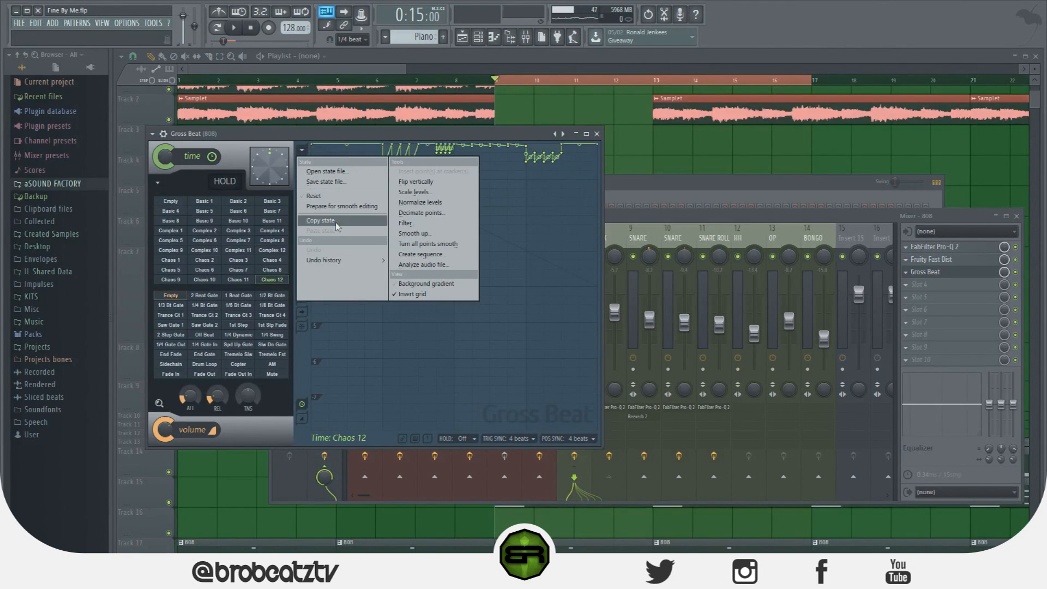
{"action": "left_click", "coordinate": [339, 195]}
{"action": "left_click_drag", "start_coordinate": [312, 145], "coordinate": [314, 215]}
{"action": "right_click", "coordinate": [455, 215]}
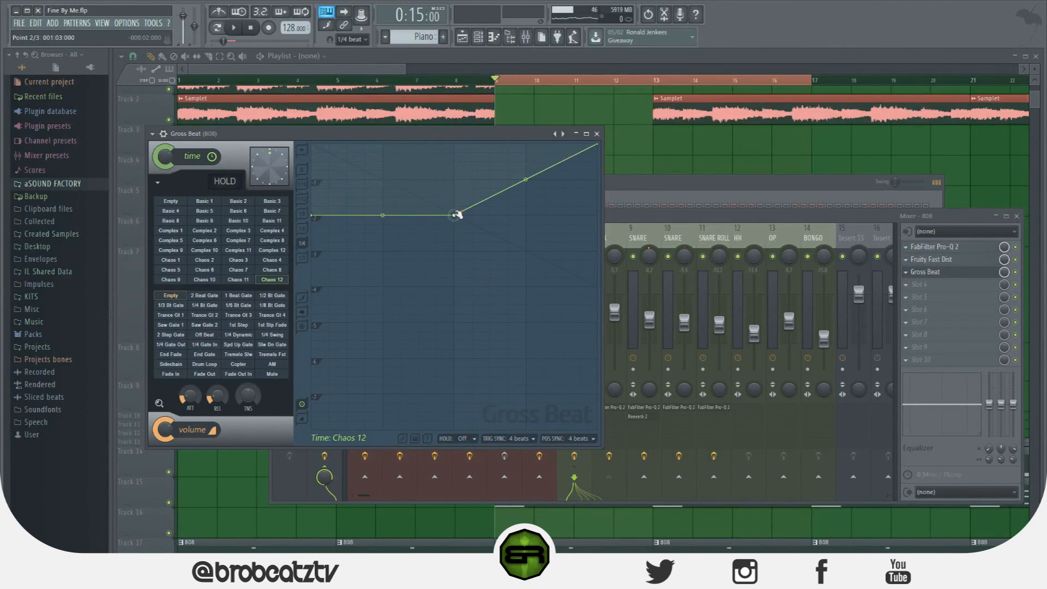
{"action": "left_click_drag", "start_coordinate": [456, 216], "coordinate": [527, 216]}
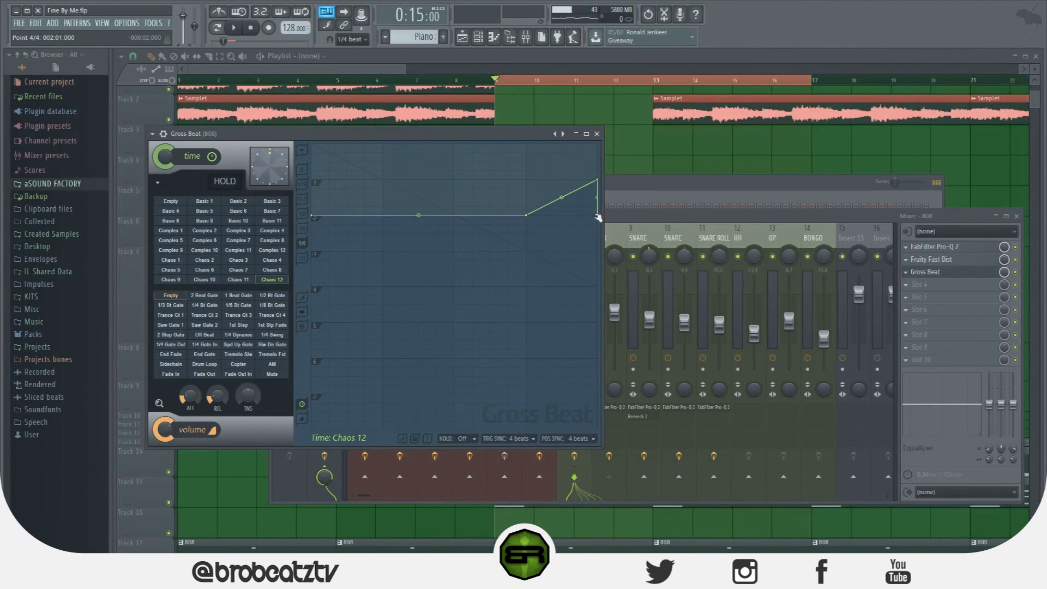
{"action": "key", "text": "space"}
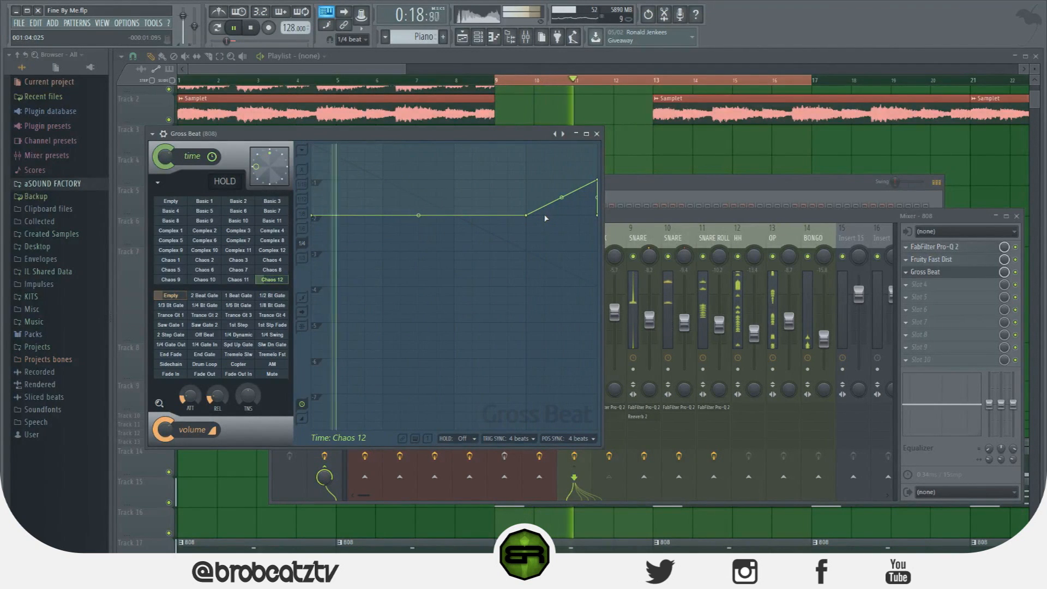
{"action": "key", "text": "space"}
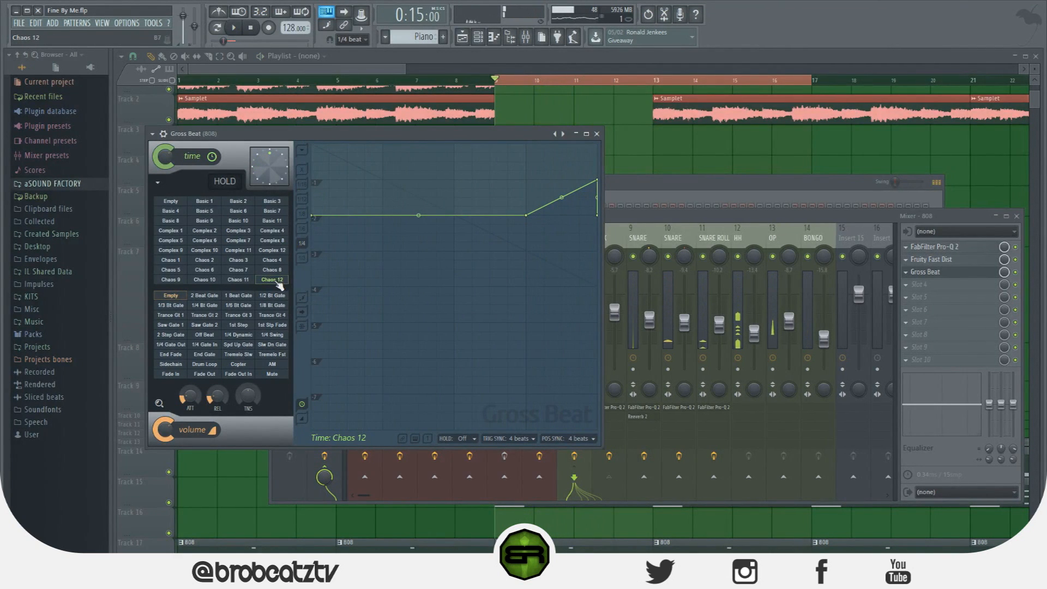
Create an automation clip for the 808 Gross Beat time slot across bars 9 to 17 and select that range
{"action": "right_click", "coordinate": [277, 283]}
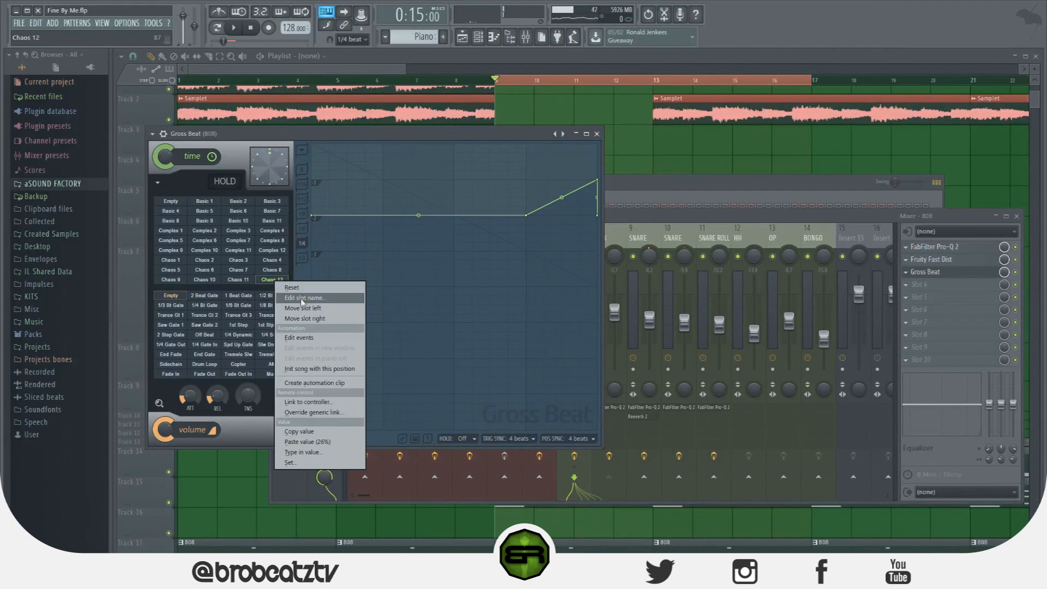
{"action": "left_click", "coordinate": [315, 382]}
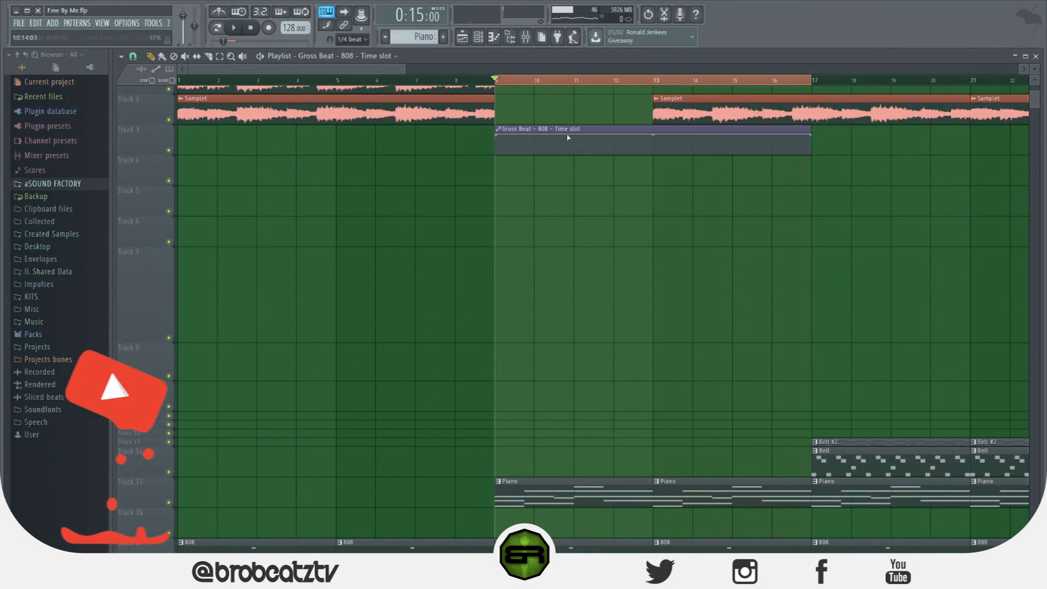
{"action": "left_click", "coordinate": [496, 82]}
{"action": "left_click_drag", "start_coordinate": [497, 82], "coordinate": [811, 82]}
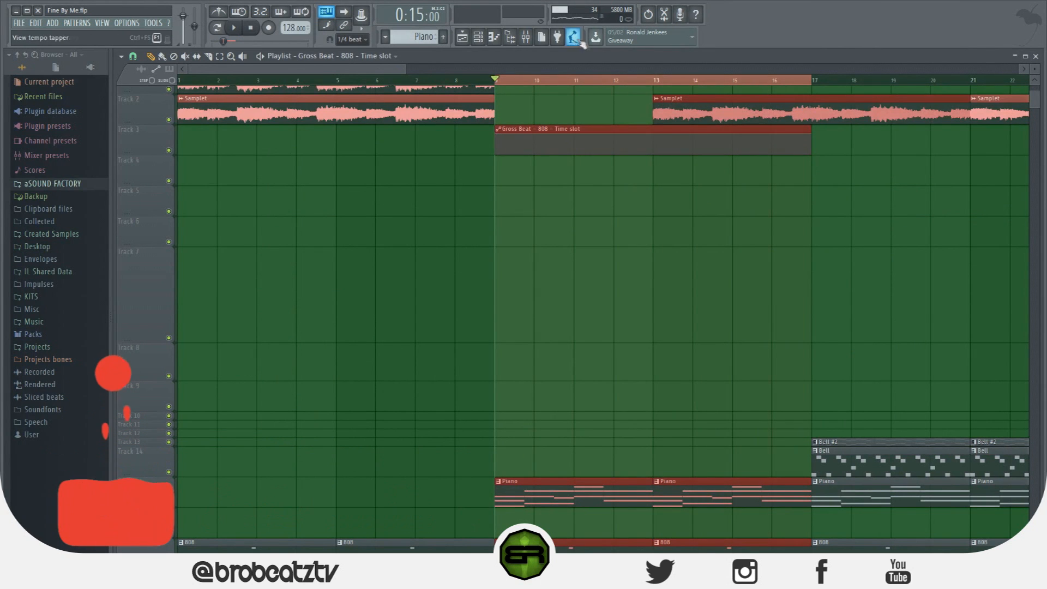
{"action": "left_click", "coordinate": [529, 41]}
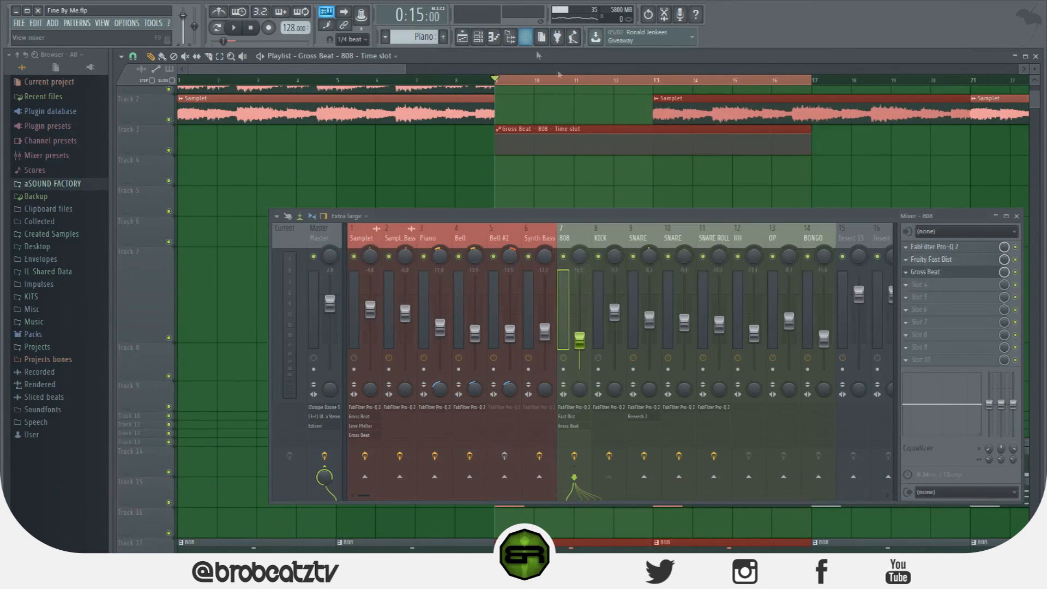
{"action": "right_click", "coordinate": [1006, 277]}
{"action": "left_click", "coordinate": [1020, 352]}
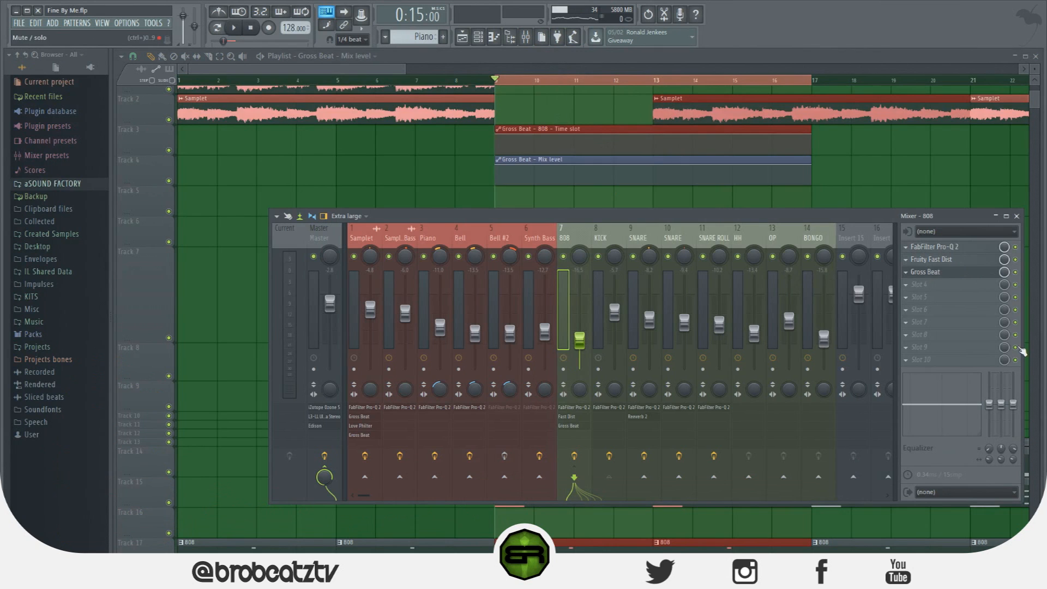
{"action": "right_click", "coordinate": [552, 161]}
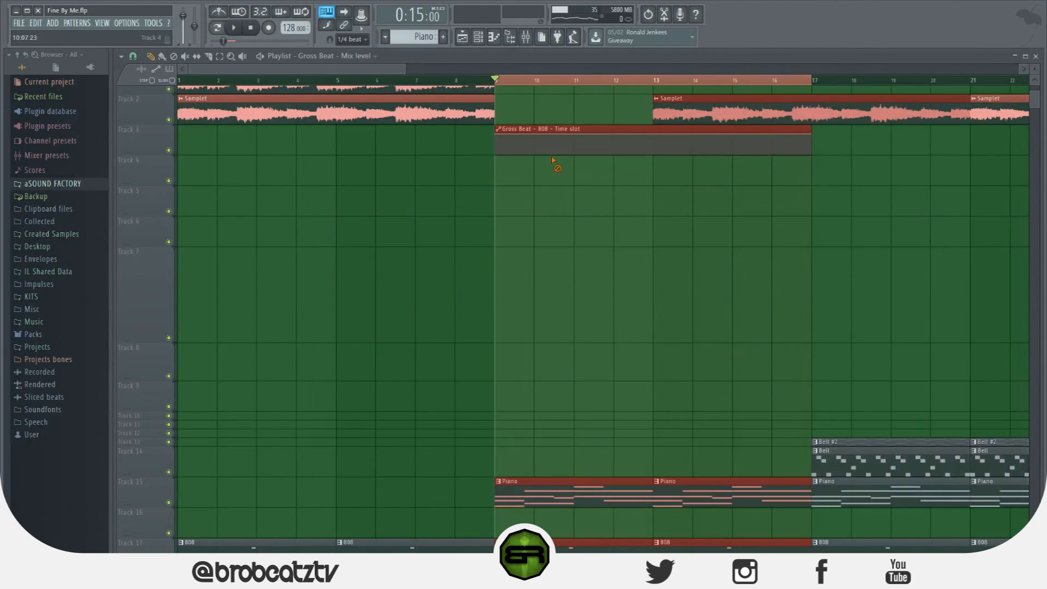
{"action": "left_click", "coordinate": [475, 35]}
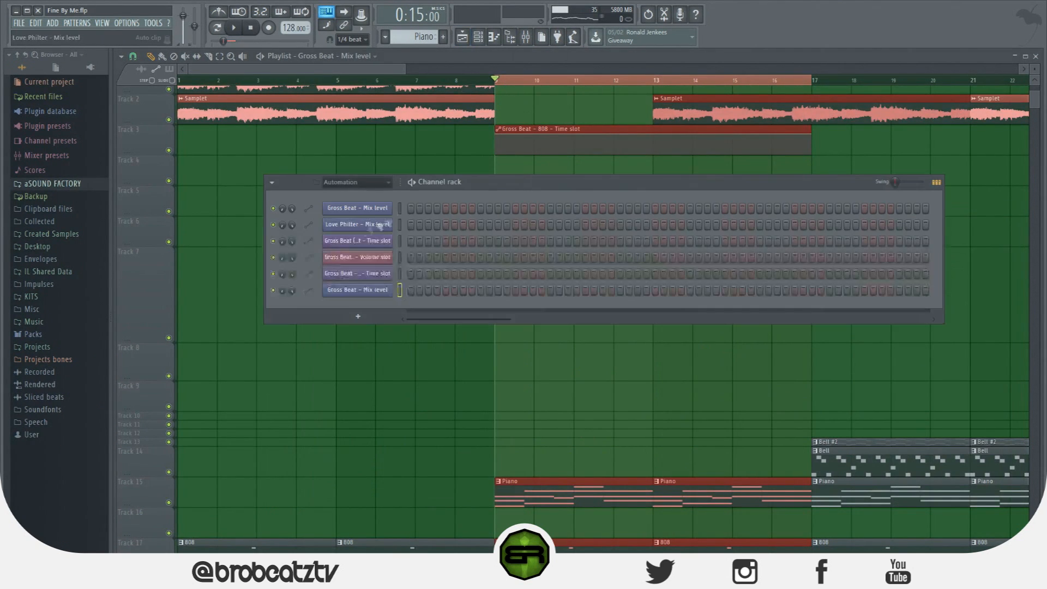
{"action": "right_click", "coordinate": [390, 286]}
{"action": "left_click", "coordinate": [448, 388]}
{"action": "left_click", "coordinate": [753, 318]}
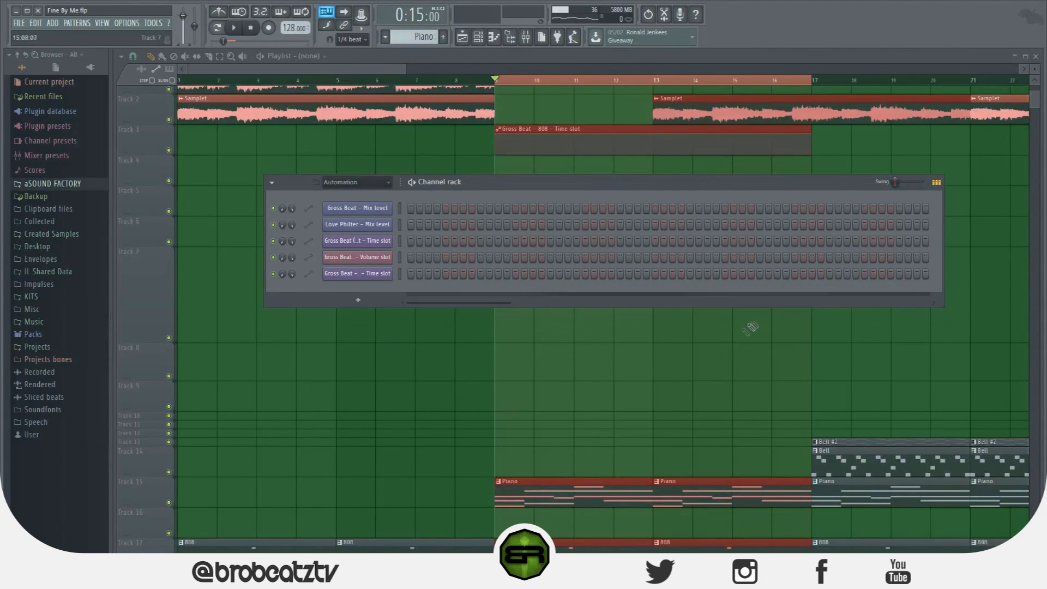
{"action": "left_click", "coordinate": [755, 328]}
Move the 808 time-slot automation clip to Track 7 and the two 808 clips from bars 9 to 17 to Track 8
{"action": "left_click_drag", "start_coordinate": [544, 127], "coordinate": [544, 291]}
{"action": "left_click_drag", "start_coordinate": [548, 222], "coordinate": [563, 302]}
{"action": "scroll", "coordinate": [563, 301], "scroll_direction": "down", "scroll_amount": 2}
{"action": "scroll", "coordinate": [563, 301], "scroll_direction": "up", "scroll_amount": 1}
{"action": "left_click_drag", "start_coordinate": [624, 461], "coordinate": [708, 268]}
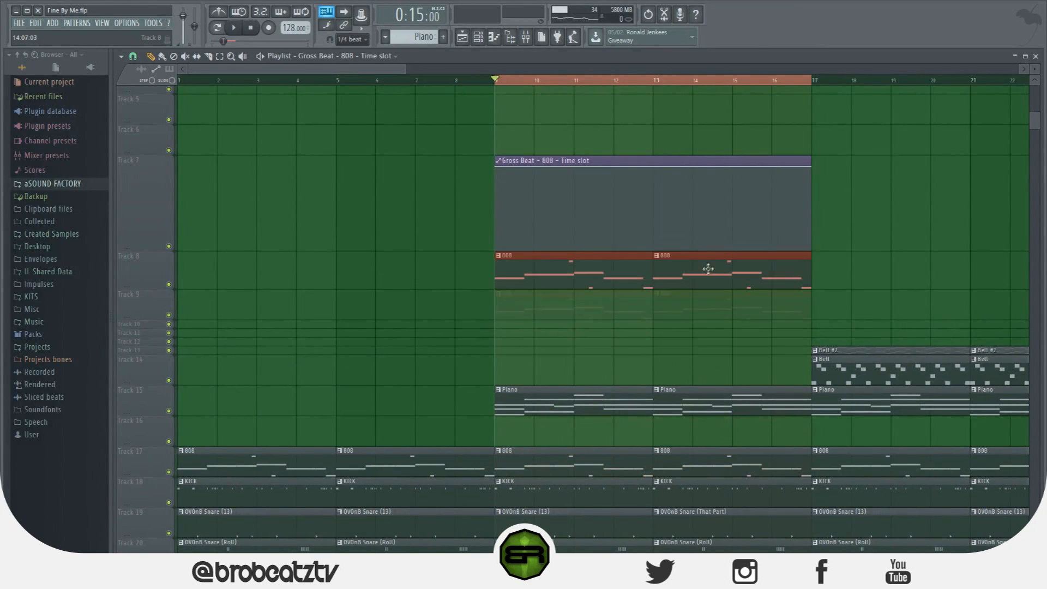
{"action": "left_click", "coordinate": [701, 431]}
Switch the 808 time-slot automation between maximum and minimum every two bars, starting at maximum on bar 9, and play it
{"action": "scroll", "coordinate": [617, 350], "scroll_direction": "up", "scroll_amount": 4}
{"action": "left_click_drag", "start_coordinate": [366, 69], "coordinate": [423, 71]}
{"action": "scroll", "coordinate": [384, 158], "scroll_direction": "down", "scroll_amount": 1}
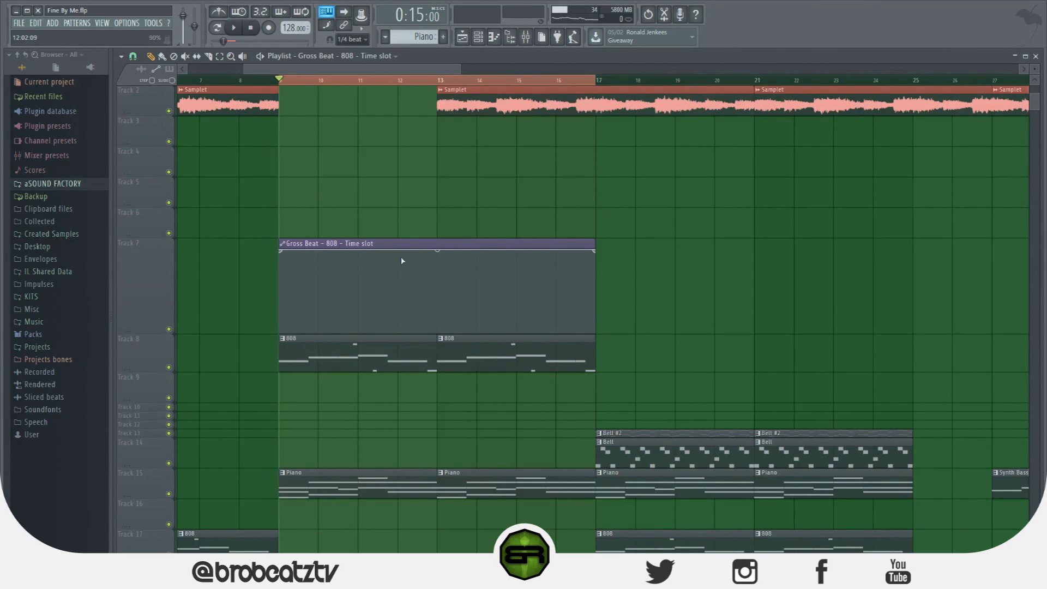
{"action": "right_click", "coordinate": [358, 319]}
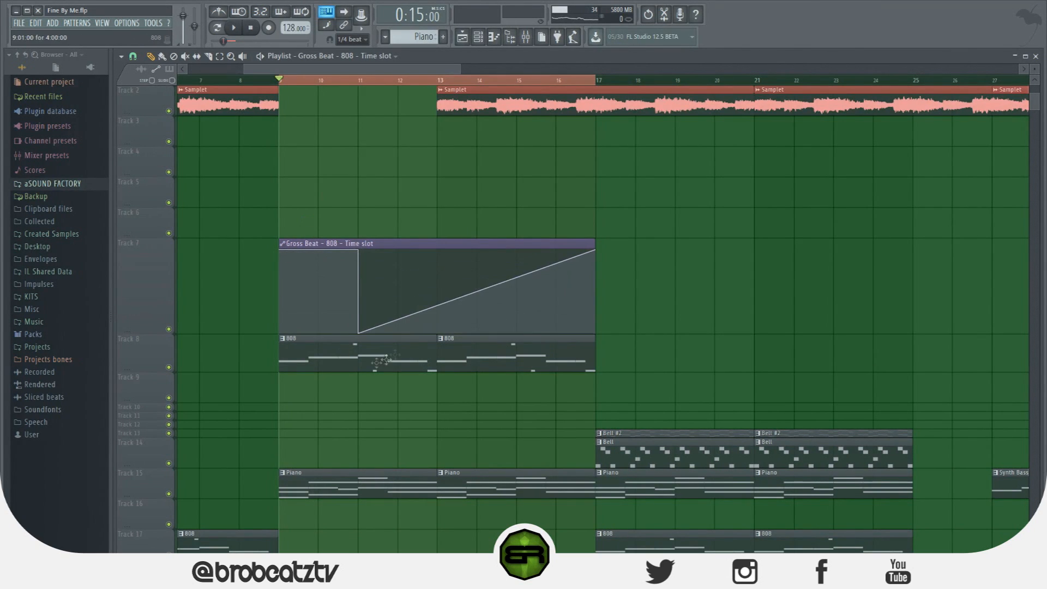
{"action": "right_click", "coordinate": [438, 326]}
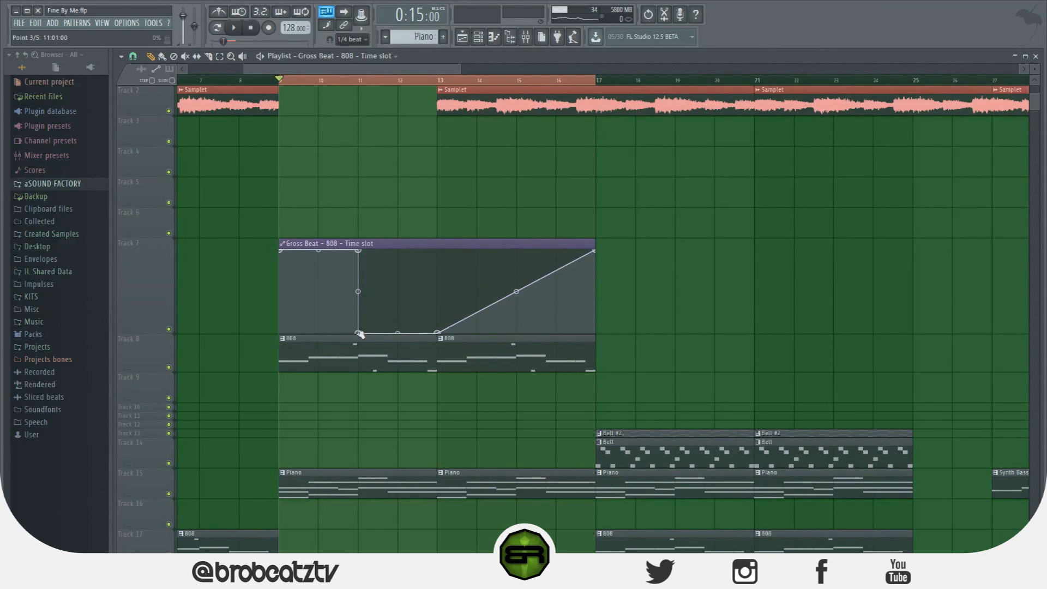
{"action": "right_click", "coordinate": [437, 251]}
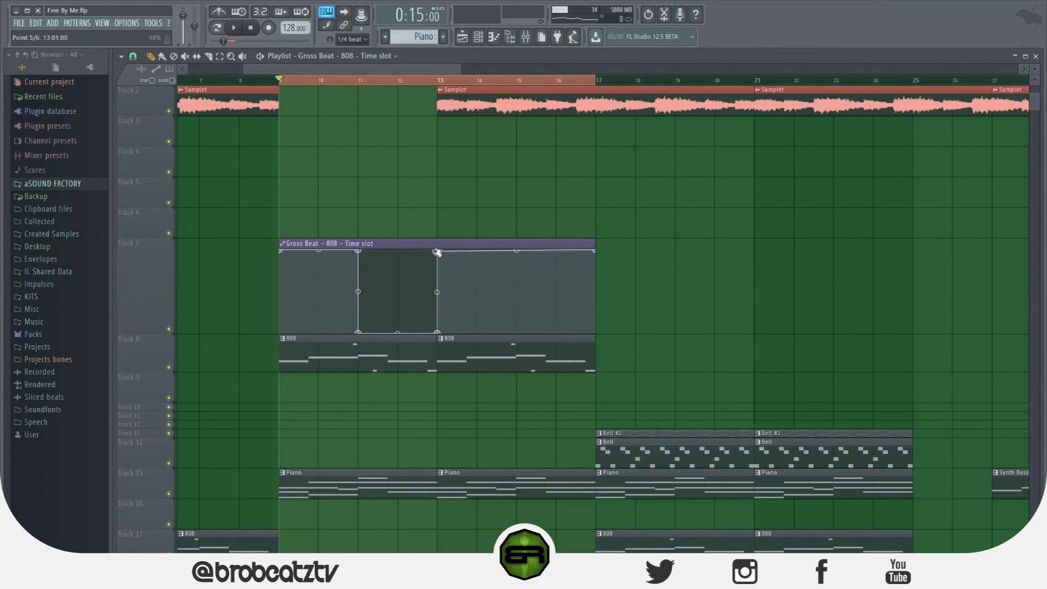
{"action": "right_click", "coordinate": [516, 252]}
{"action": "right_click", "coordinate": [516, 331]}
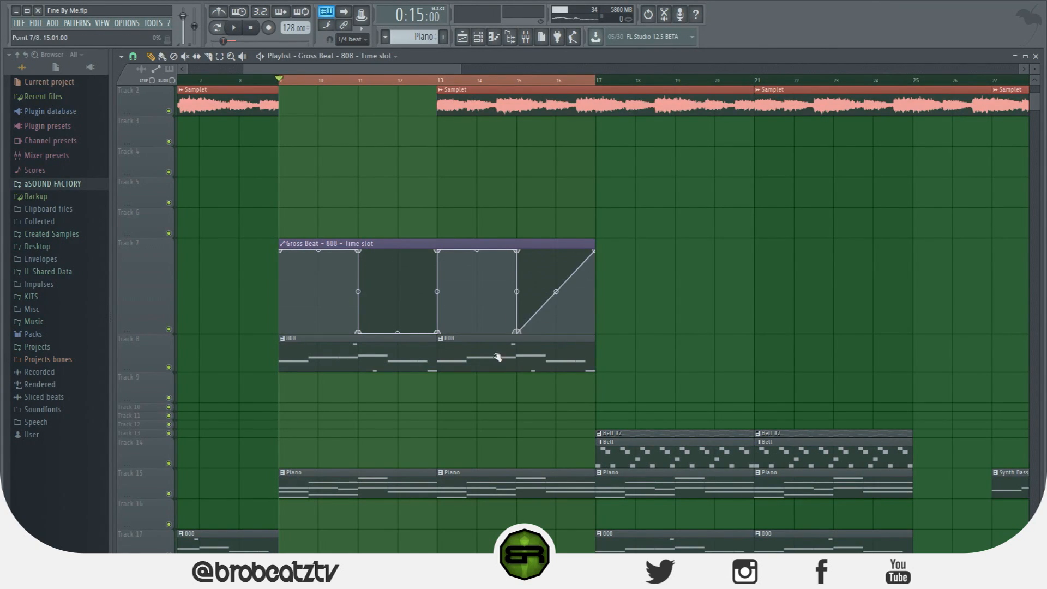
{"action": "right_click", "coordinate": [593, 252]}
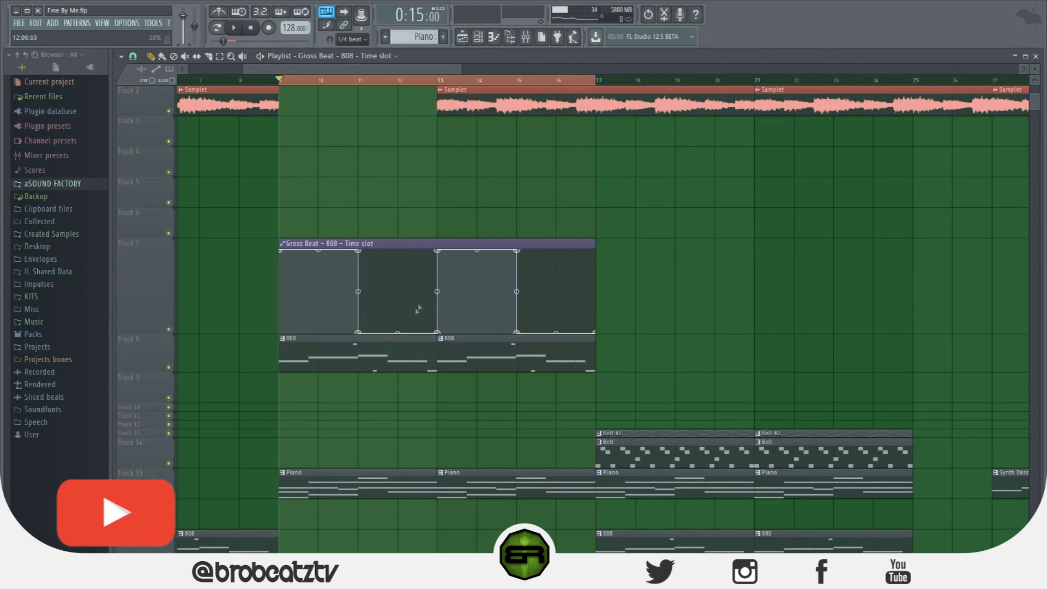
{"action": "key", "text": "space"}
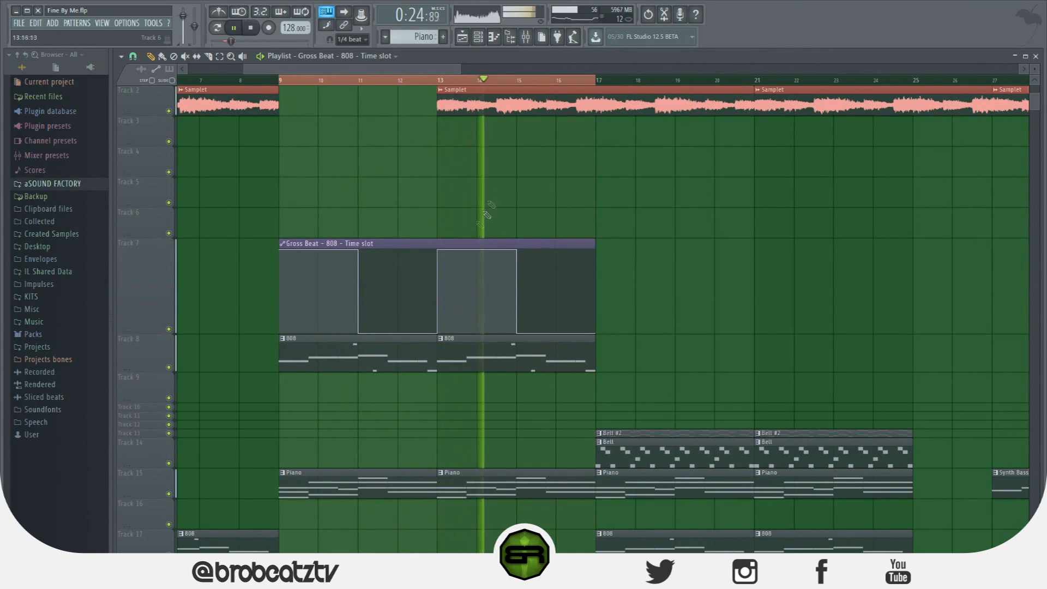
{"action": "key", "text": "space"}
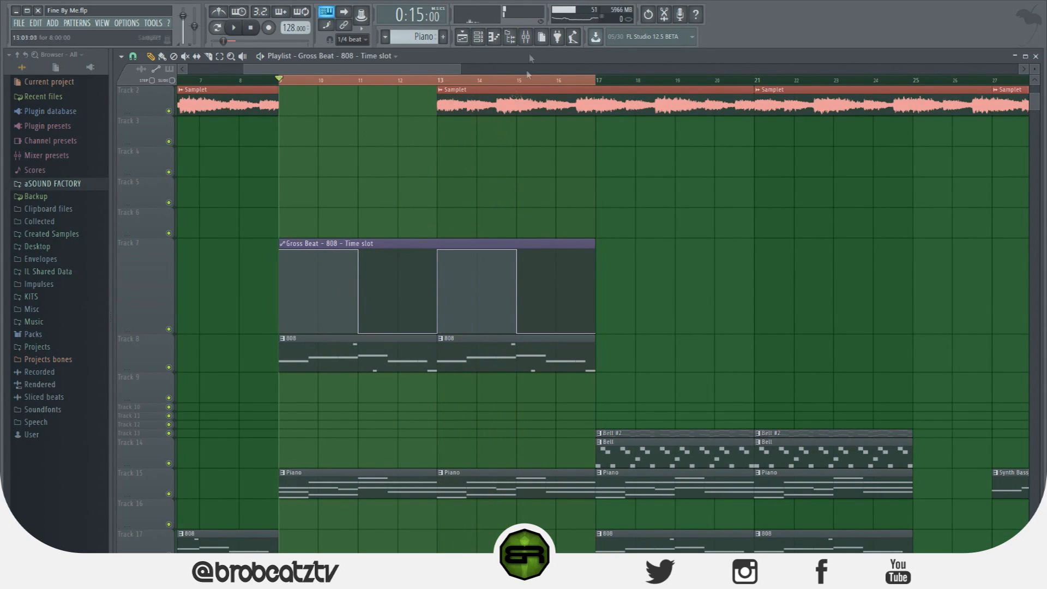
Open the 808's Gross Beat during playback and compare the Chaos 12 envelope with the Empty time slot
{"action": "left_click", "coordinate": [525, 36]}
{"action": "left_click", "coordinate": [945, 273]}
{"action": "key", "text": "space"}
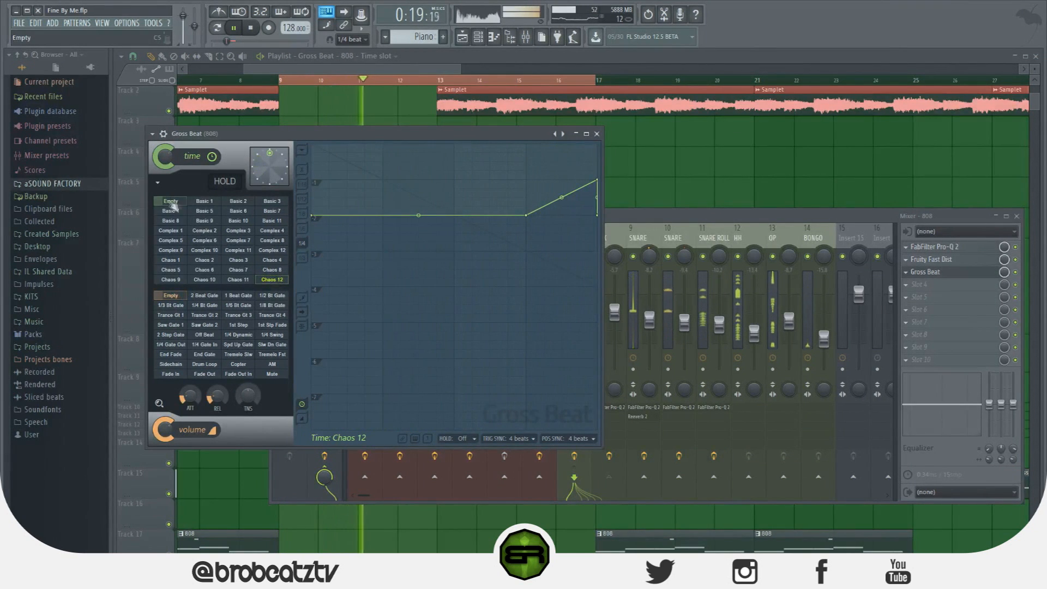
{"action": "left_click", "coordinate": [171, 202]}
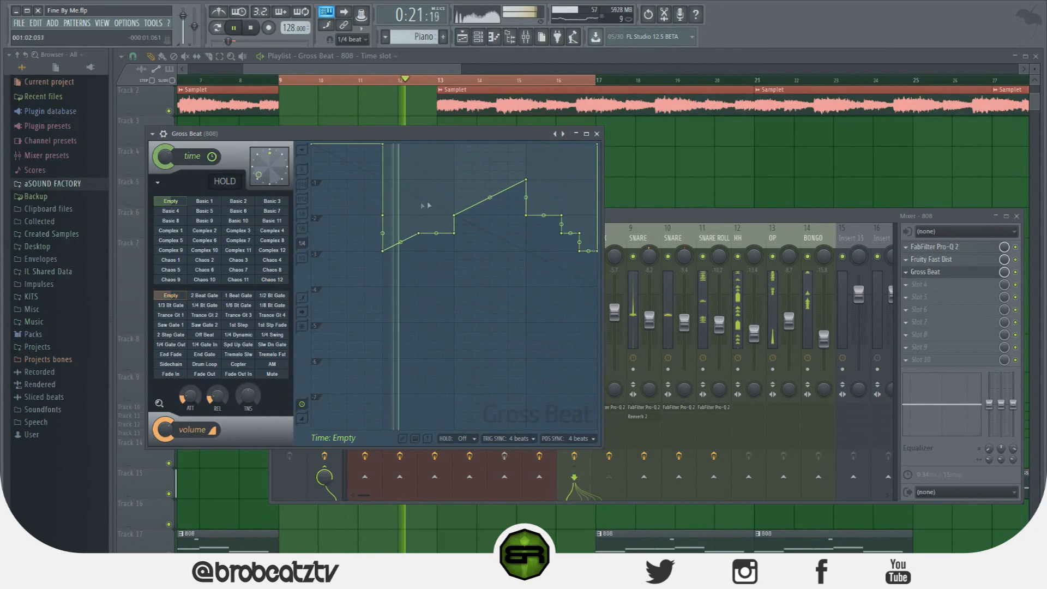
{"action": "key", "text": "space"}
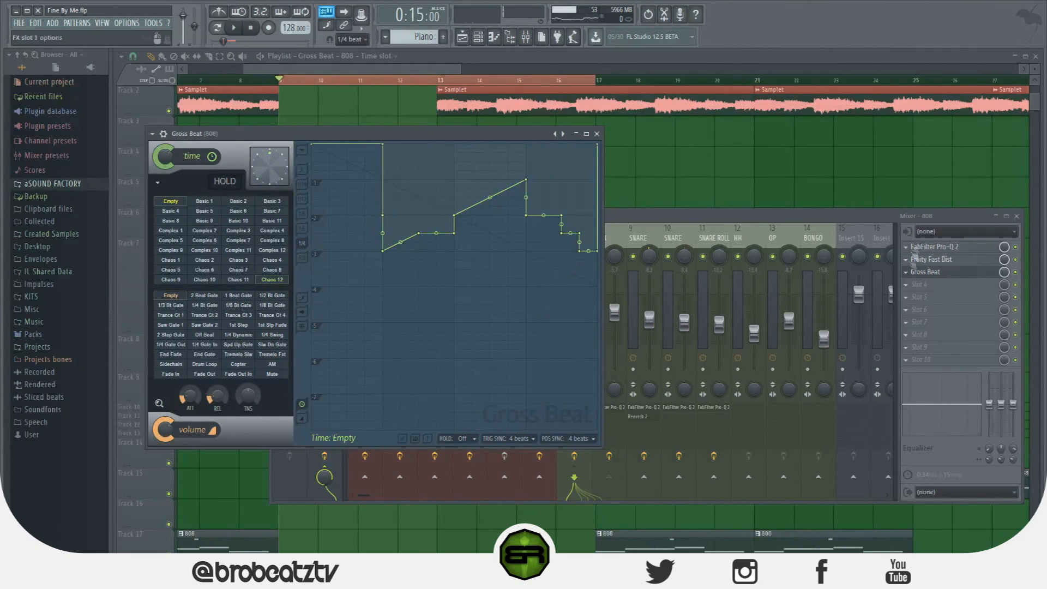
Reset the envelope of the Empty time slot in the 808's Gross Beat
{"action": "right_click", "coordinate": [173, 203]}
{"action": "left_click", "coordinate": [236, 213]}
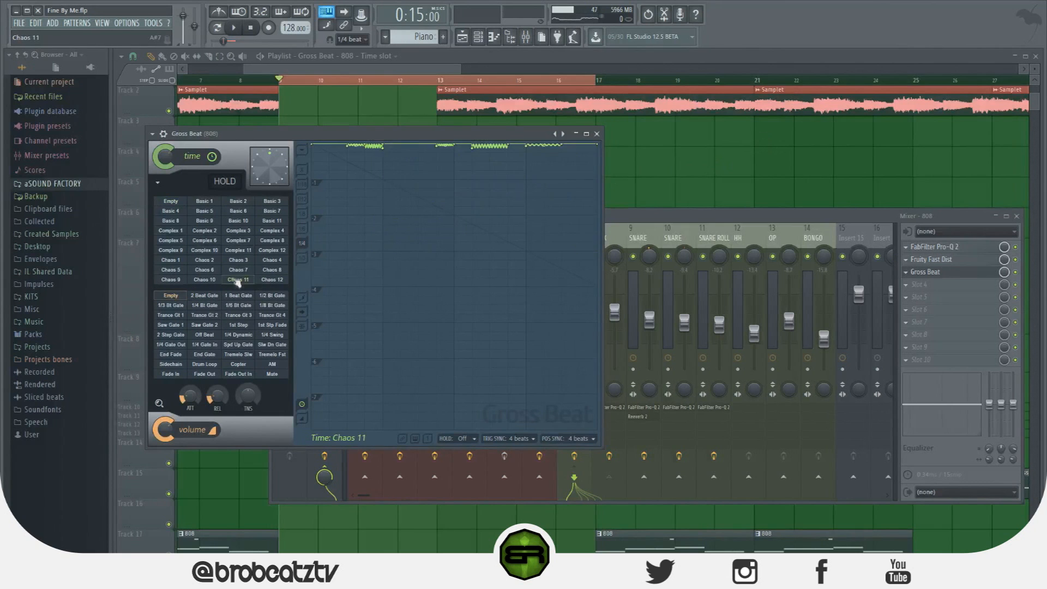
{"action": "left_click", "coordinate": [301, 151]}
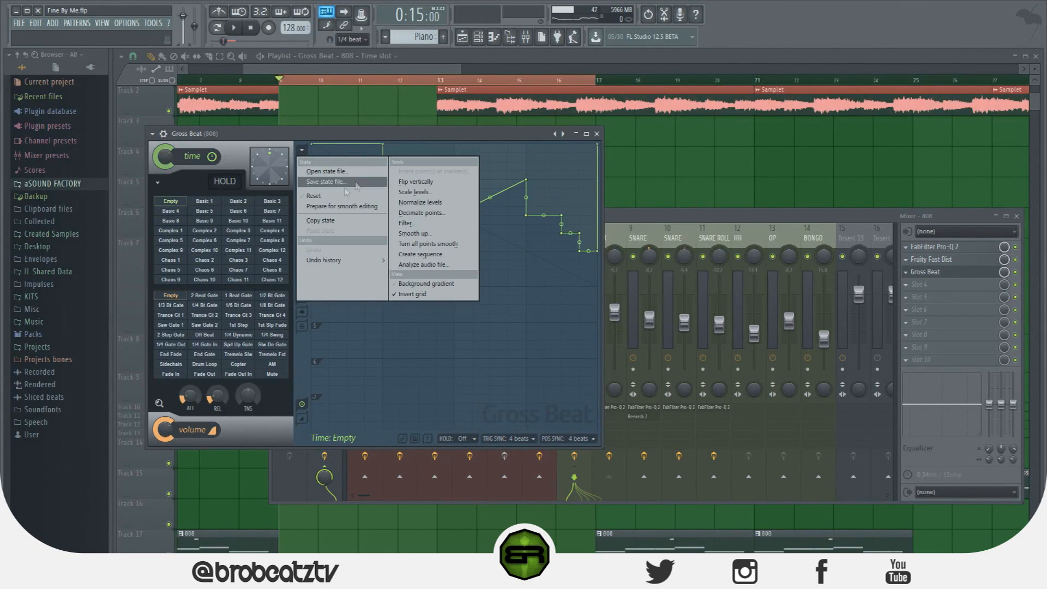
{"action": "left_click", "coordinate": [334, 198]}
Delete the 808 time-slot automation clip from Track 7 and its automation channel from the channel rack
{"action": "right_click", "coordinate": [700, 151]}
{"action": "right_click", "coordinate": [418, 257]}
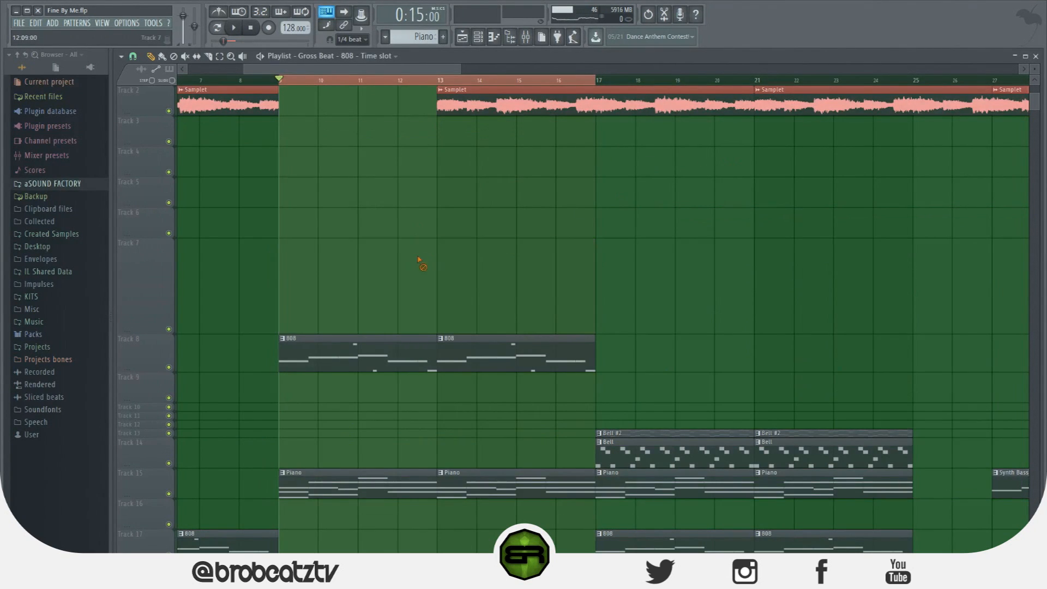
{"action": "left_click", "coordinate": [488, 42]}
{"action": "right_click", "coordinate": [385, 272]}
{"action": "left_click", "coordinate": [431, 366]}
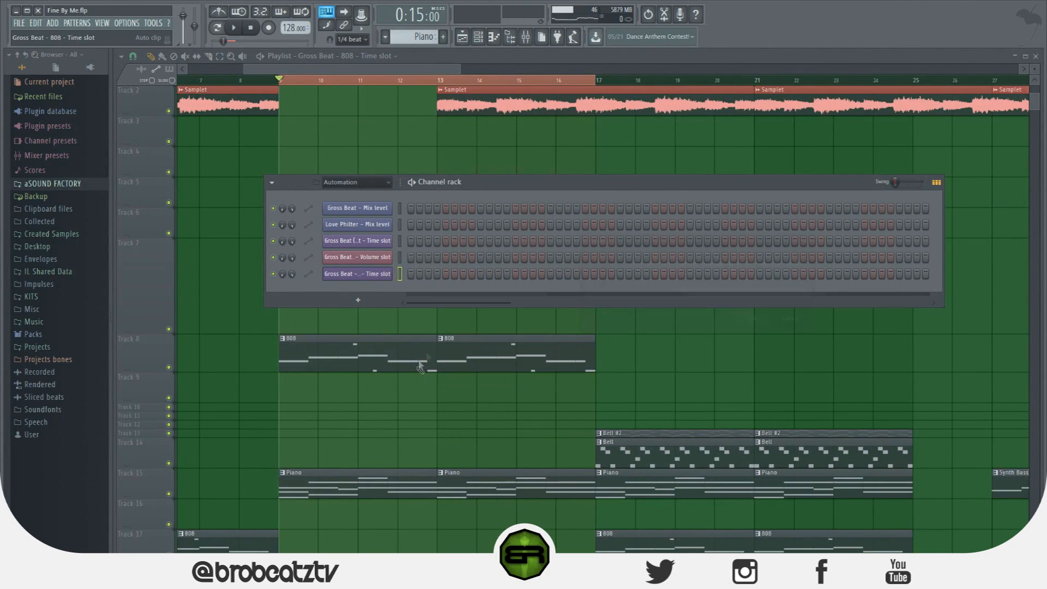
{"action": "left_click", "coordinate": [746, 321]}
Reopen the 808's Gross Beat and browse its volume slots, settling on 1/2 Bt Gate
{"action": "left_click", "coordinate": [526, 37]}
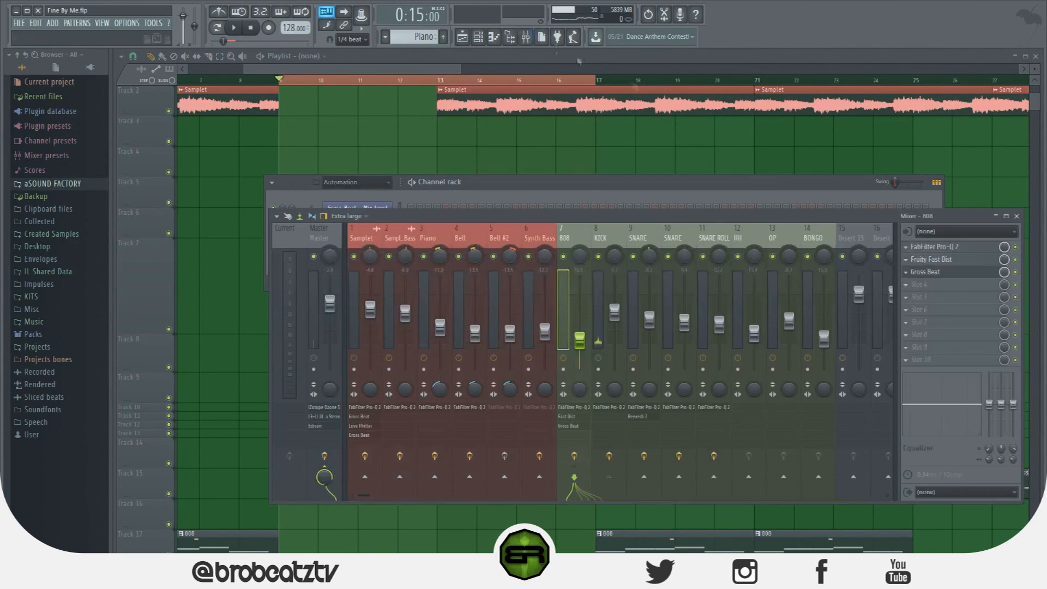
{"action": "left_click", "coordinate": [952, 273]}
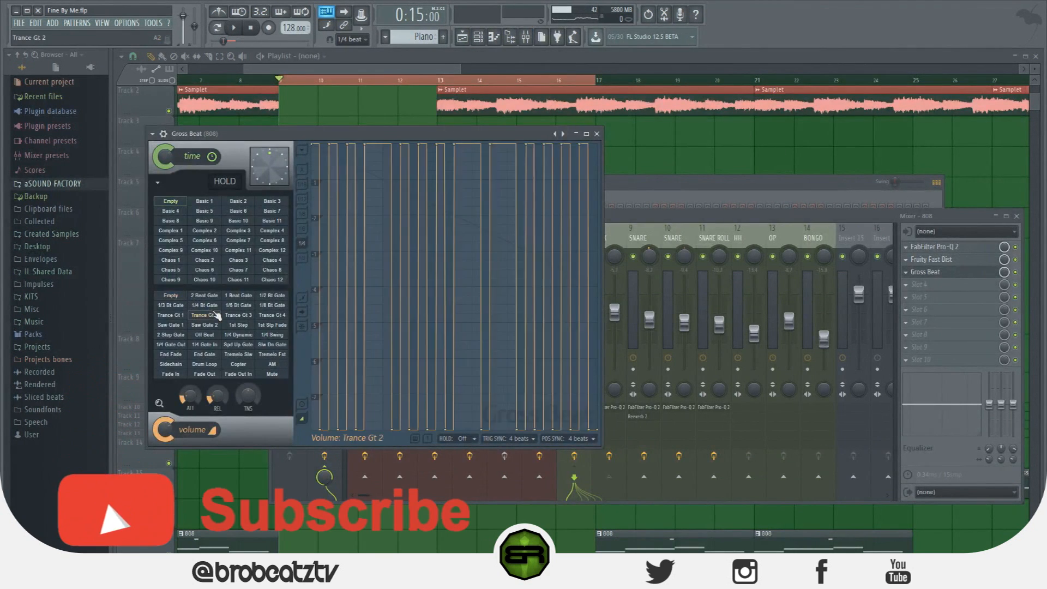
{"action": "left_click", "coordinate": [250, 325]}
{"action": "left_click", "coordinate": [272, 297]}
{"action": "left_click", "coordinate": [231, 297]}
{"action": "left_click", "coordinate": [203, 298]}
{"action": "left_click", "coordinate": [162, 298]}
{"action": "left_click", "coordinate": [281, 298]}
Audition the 1/2 Bt Gate, 1 Beat Gate and 2 Beat Gate volume slots on the 808 during playback
{"action": "key", "text": "space"}
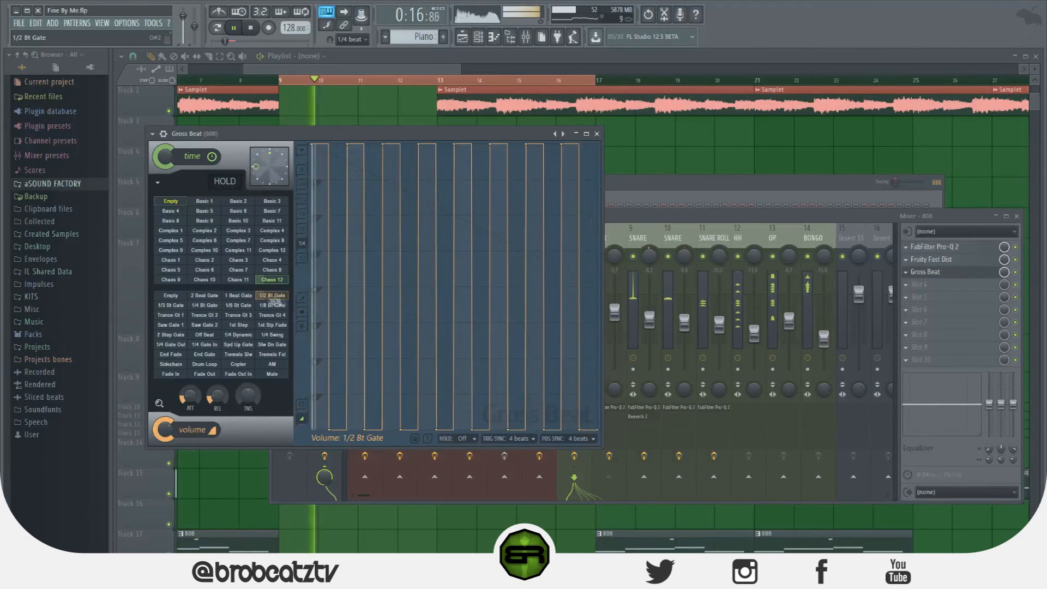
{"action": "left_click", "coordinate": [242, 296]}
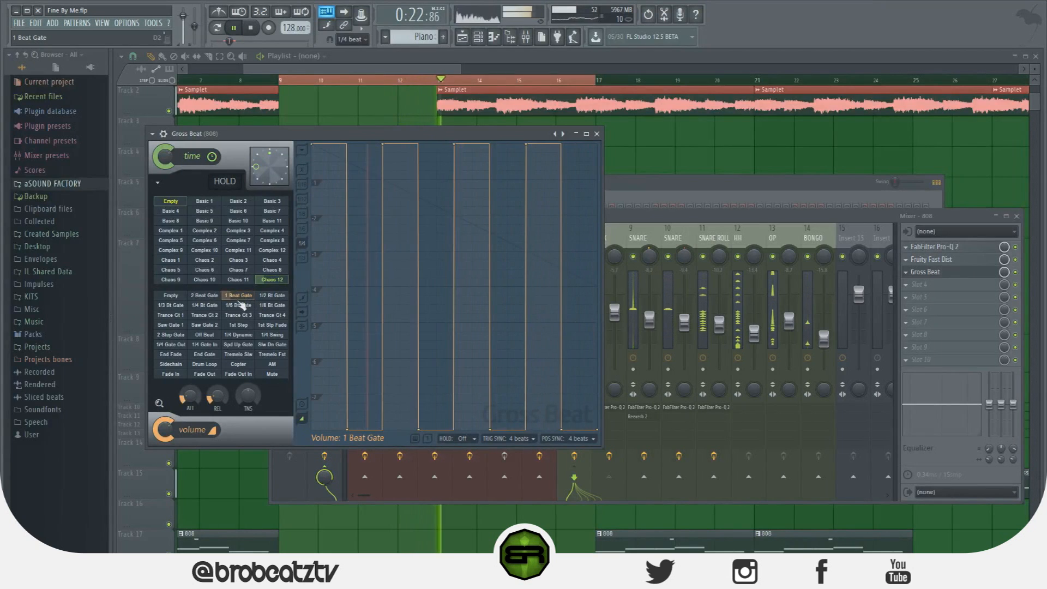
{"action": "left_click", "coordinate": [210, 297]}
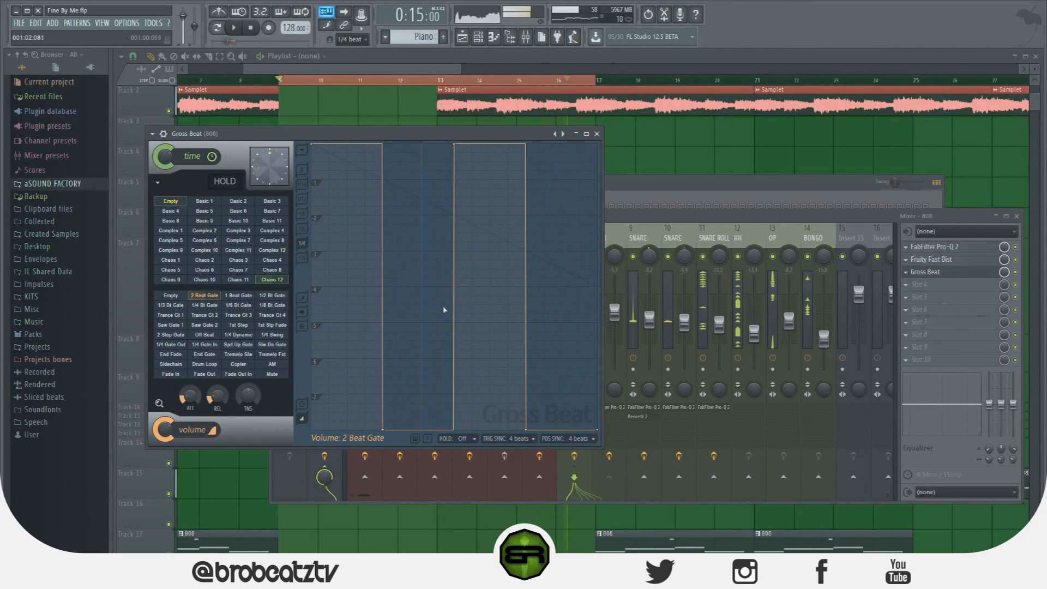
{"action": "key", "text": "space"}
{"action": "left_click", "coordinate": [272, 374]}
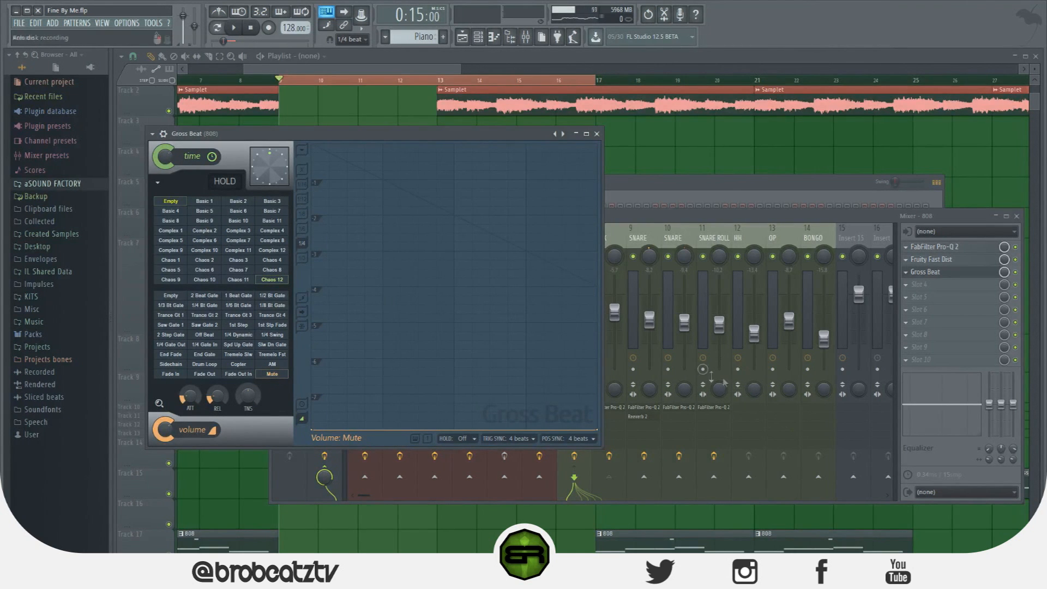
{"action": "right_click", "coordinate": [1006, 273]}
{"action": "left_click", "coordinate": [990, 275]}
{"action": "left_click", "coordinate": [974, 273]}
Choose the 1 Beat Gate volume slot and create an automation clip for the 808 Gross Beat mix level
{"action": "left_click", "coordinate": [237, 295]}
{"action": "right_click", "coordinate": [1003, 272]}
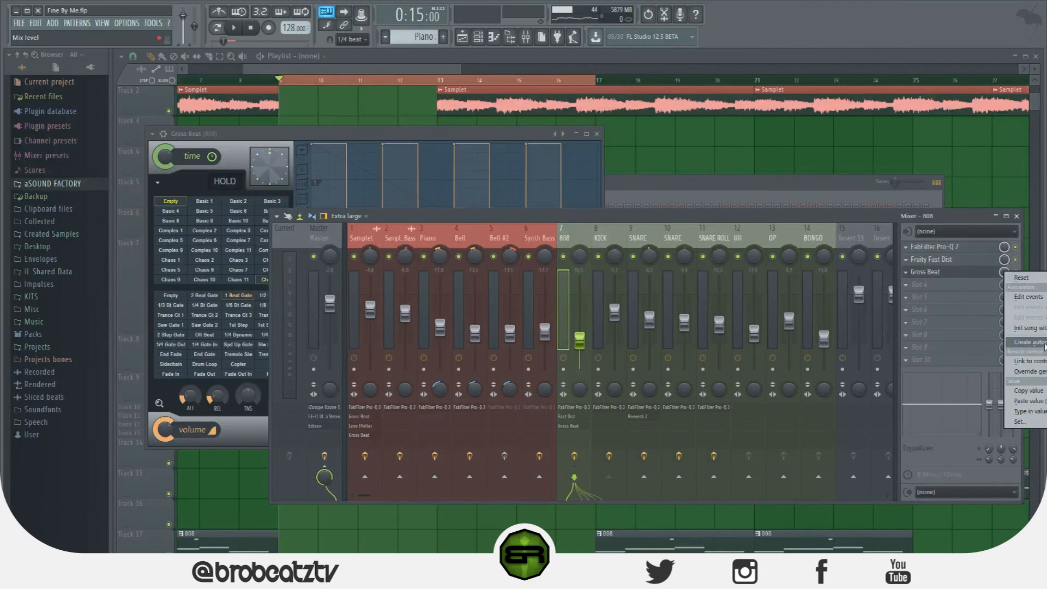
{"action": "left_click_drag", "start_coordinate": [847, 218], "coordinate": [479, 197]}
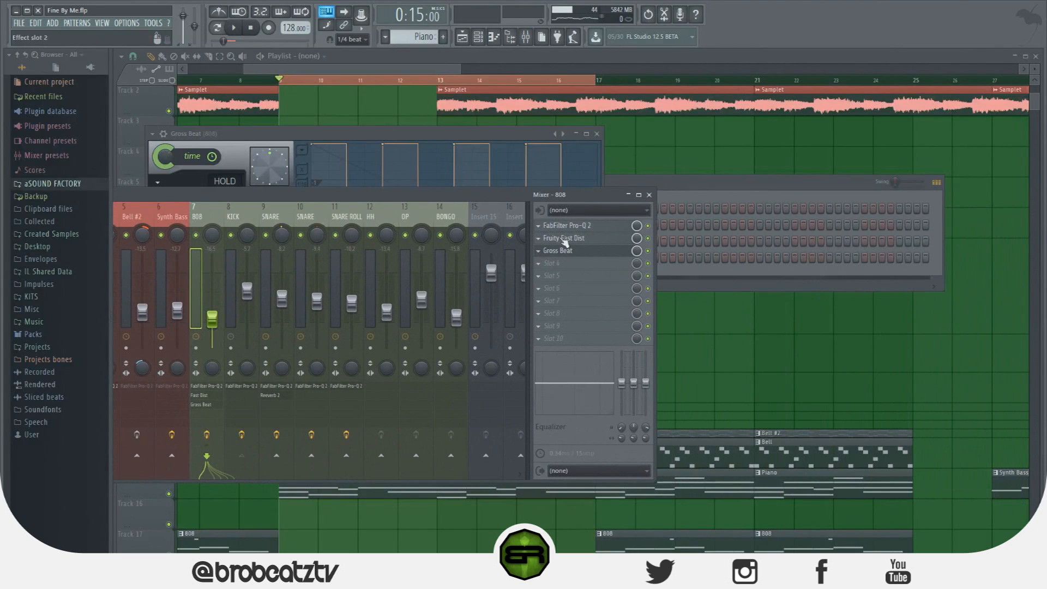
{"action": "right_click", "coordinate": [637, 252]}
{"action": "left_click", "coordinate": [656, 324]}
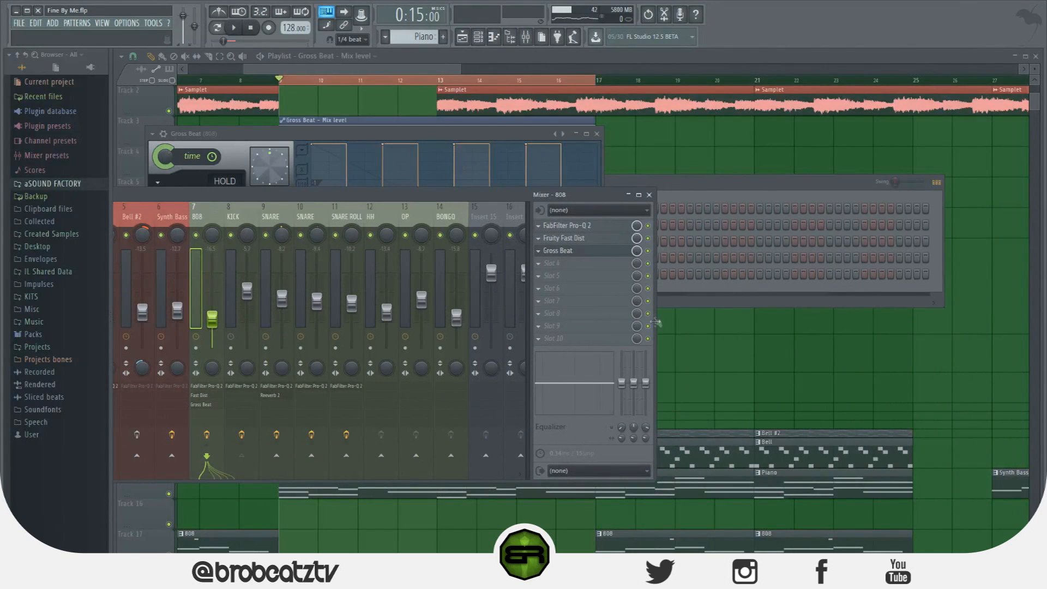
{"action": "key", "text": "F12"}
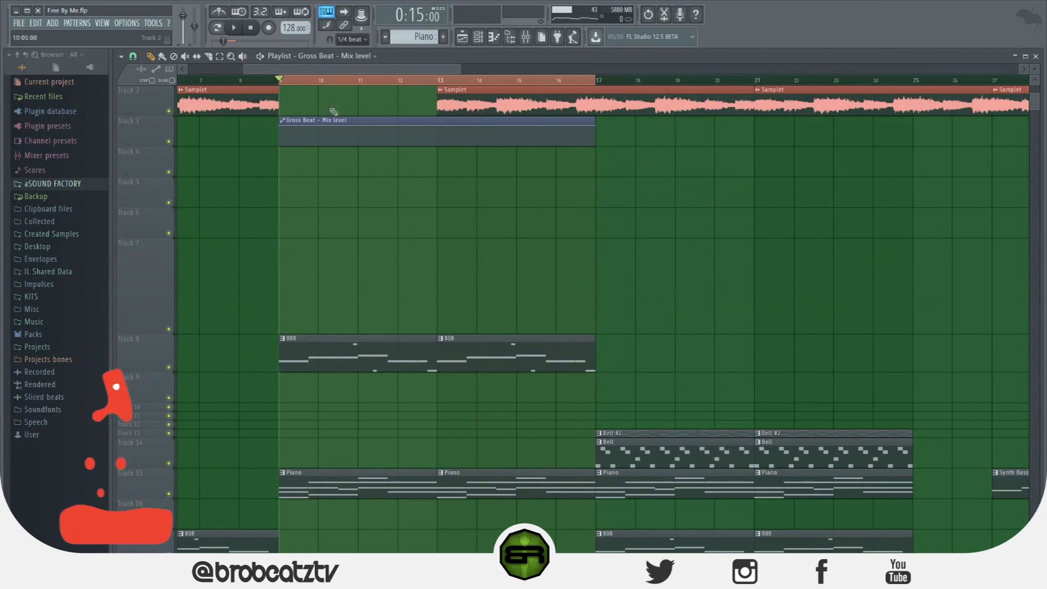
Move the mix-level automation to Track 7, keep it at minimum except for maximum from bar 13 to 14, and play
{"action": "left_click_drag", "start_coordinate": [333, 145], "coordinate": [338, 276]}
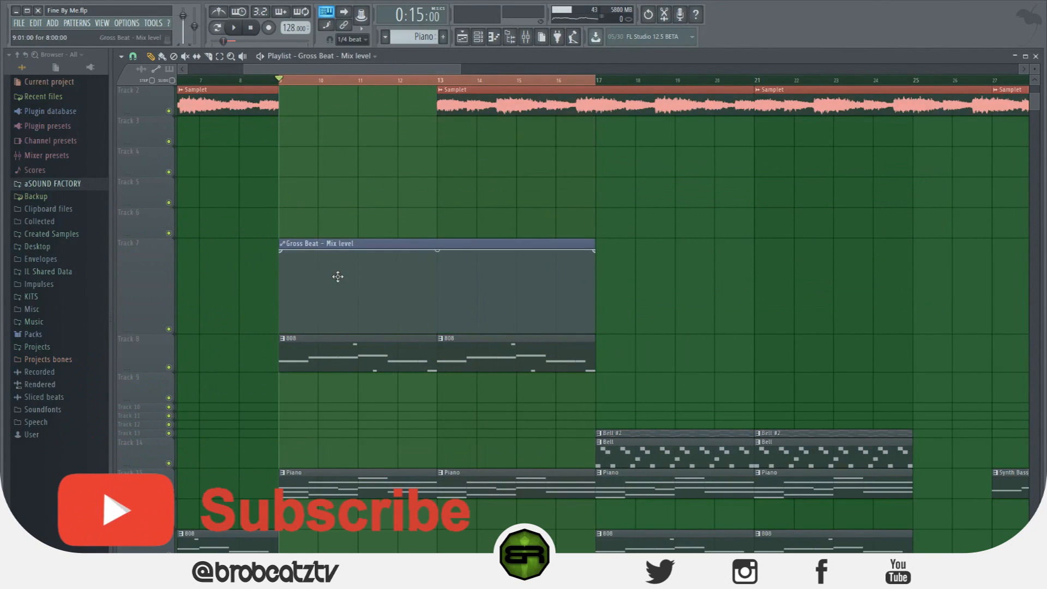
{"action": "left_click_drag", "start_coordinate": [280, 251], "coordinate": [280, 334]}
{"action": "right_click", "coordinate": [437, 331]}
{"action": "right_click", "coordinate": [438, 251]}
{"action": "right_click", "coordinate": [477, 251]}
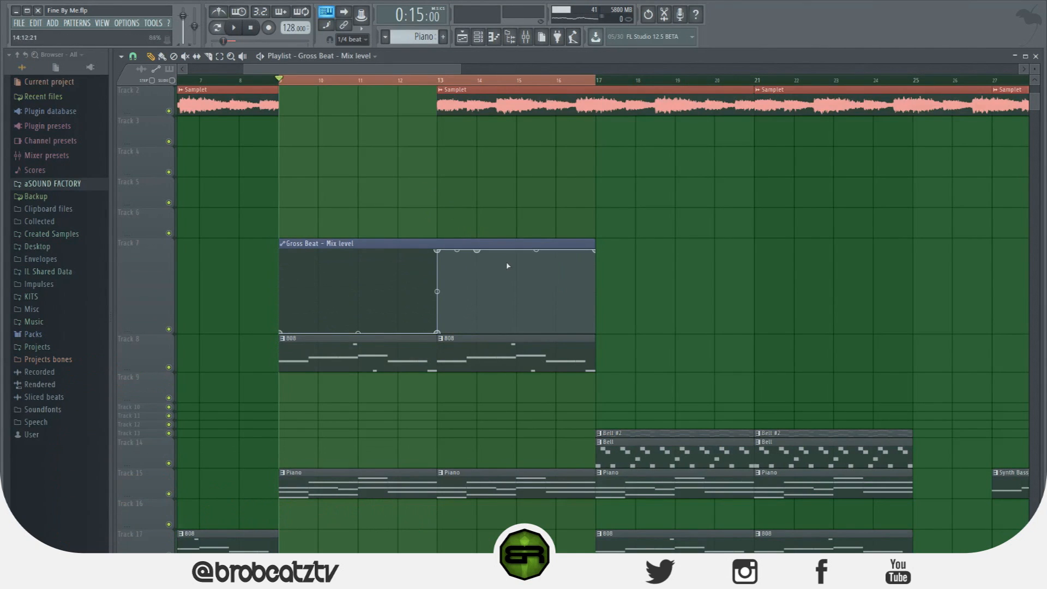
{"action": "right_click", "coordinate": [481, 275]}
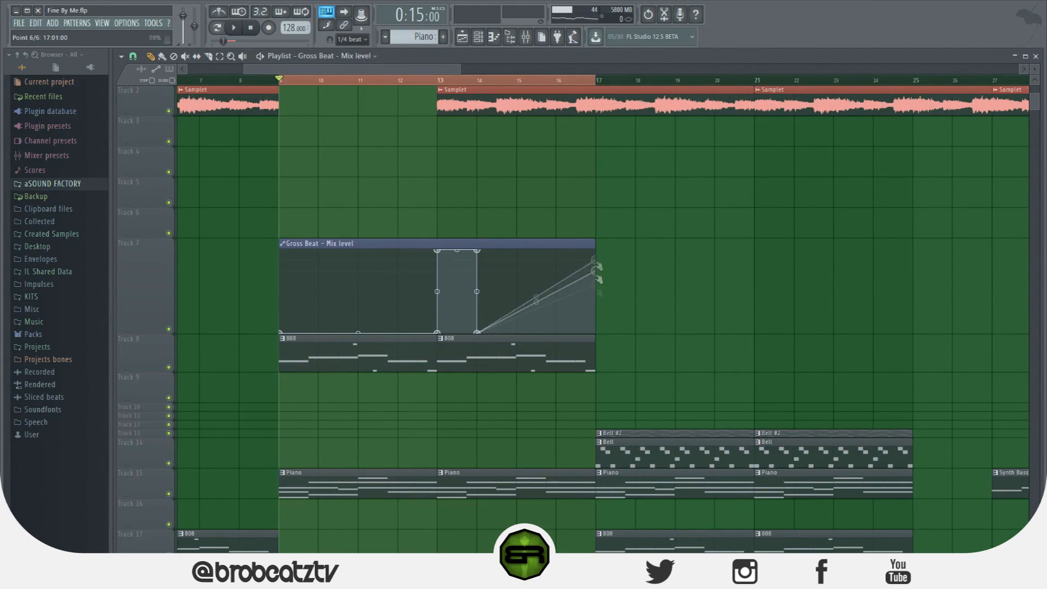
{"action": "left_click_drag", "start_coordinate": [595, 271], "coordinate": [595, 333]}
{"action": "key", "text": "space"}
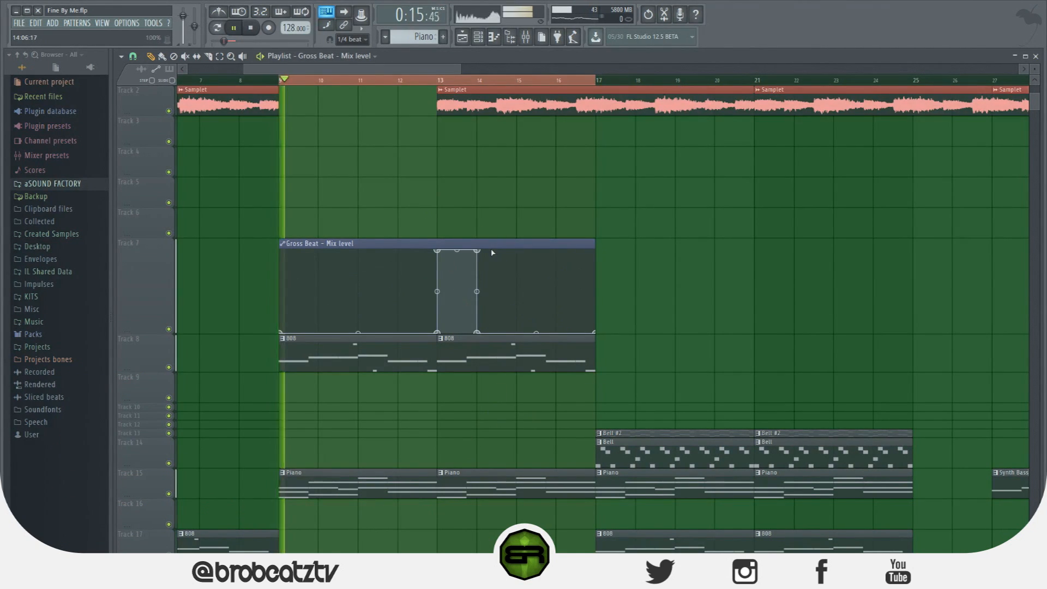
Add a second maximum mix-level section from bar 11 to 12 and listen to the result
{"action": "right_click", "coordinate": [358, 332]}
{"action": "right_click", "coordinate": [358, 251]}
{"action": "right_click", "coordinate": [397, 251]}
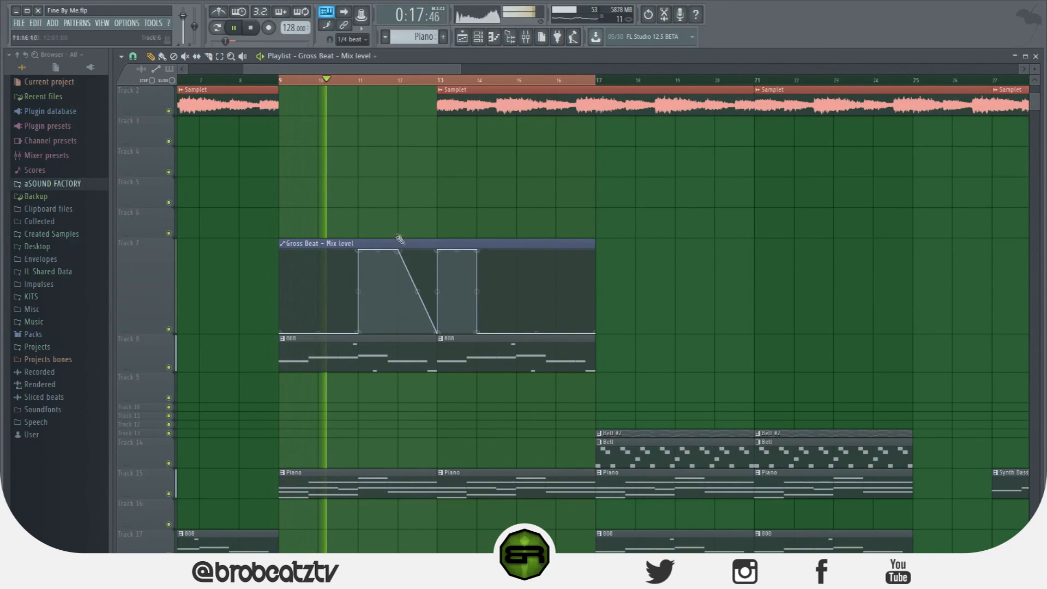
{"action": "right_click", "coordinate": [398, 333]}
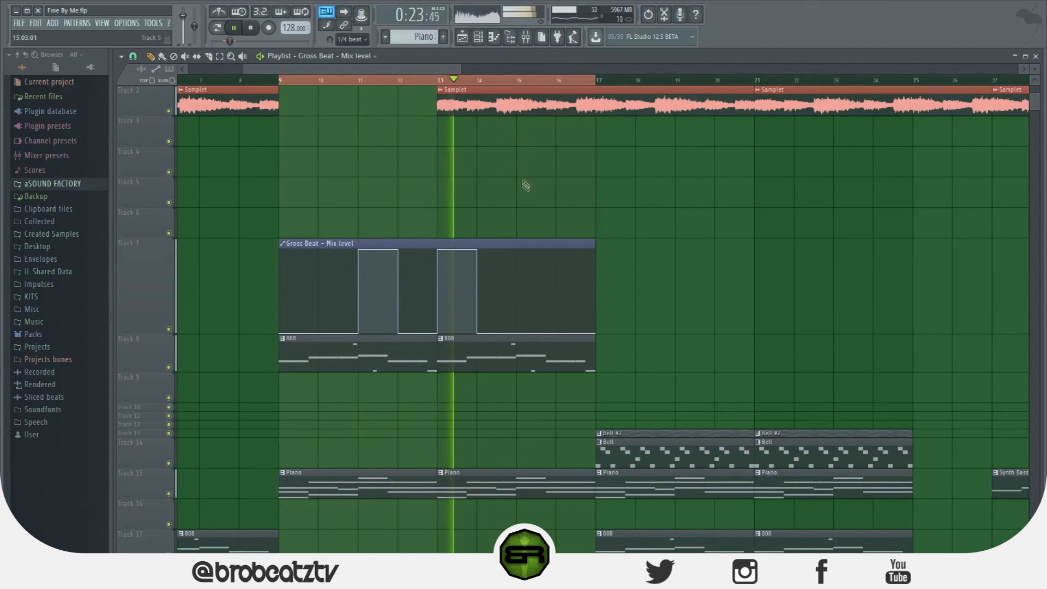
{"action": "scroll", "coordinate": [526, 190], "scroll_direction": "down", "scroll_amount": 4}
{"action": "scroll", "coordinate": [545, 261], "scroll_direction": "up", "scroll_amount": 3}
{"action": "key", "text": "space"}
Delete the mix-level automation clip from Track 7 and remove Gross Beat from the 808 mixer track
{"action": "scroll", "coordinate": [492, 209], "scroll_direction": "up", "scroll_amount": 2}
{"action": "right_click", "coordinate": [419, 331]}
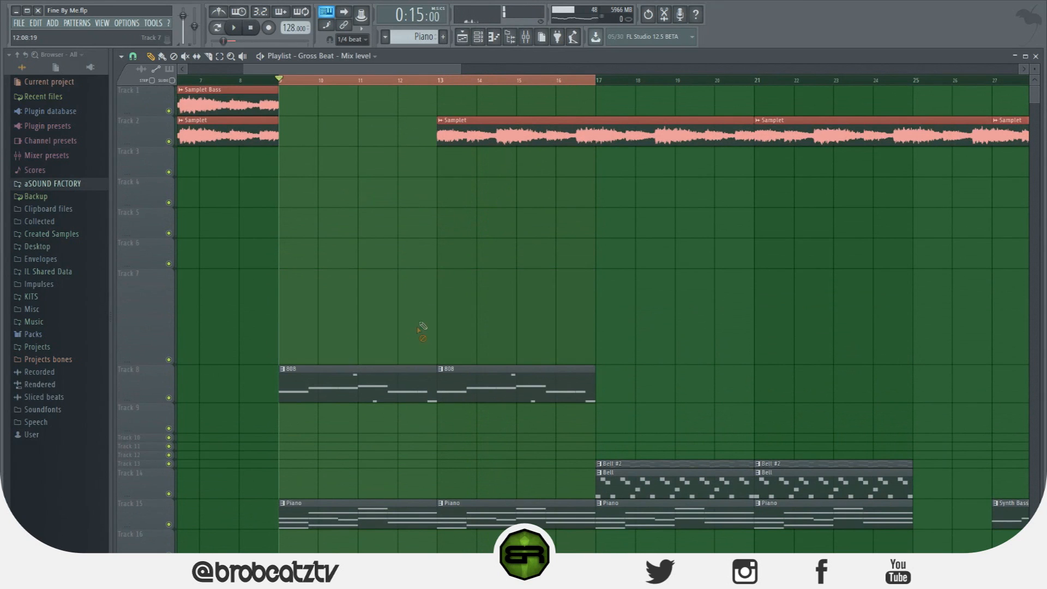
{"action": "left_click", "coordinate": [526, 40]}
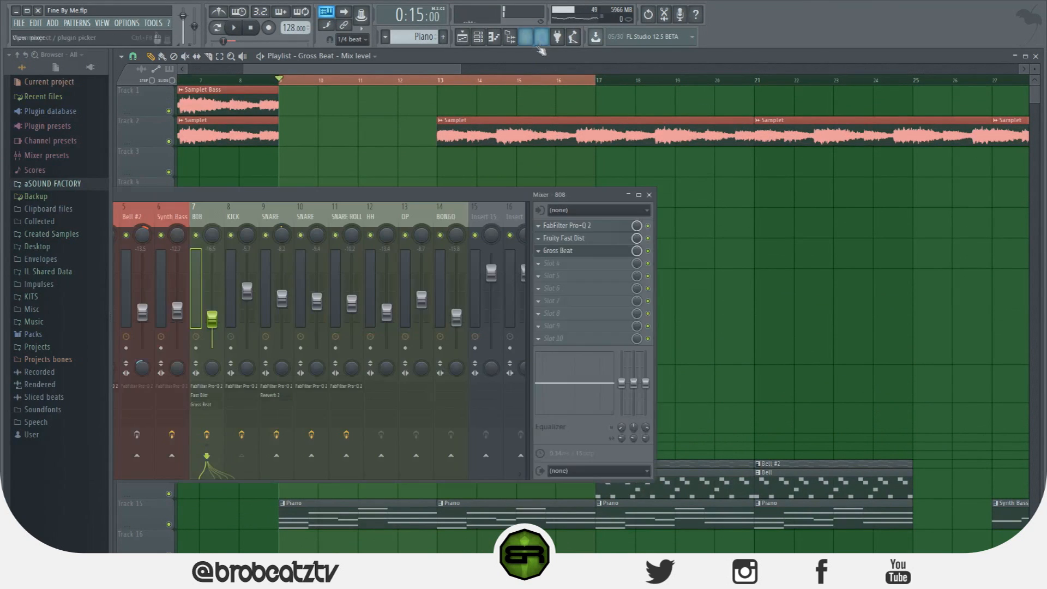
{"action": "left_click", "coordinate": [541, 252]}
{"action": "left_click", "coordinate": [362, 202]}
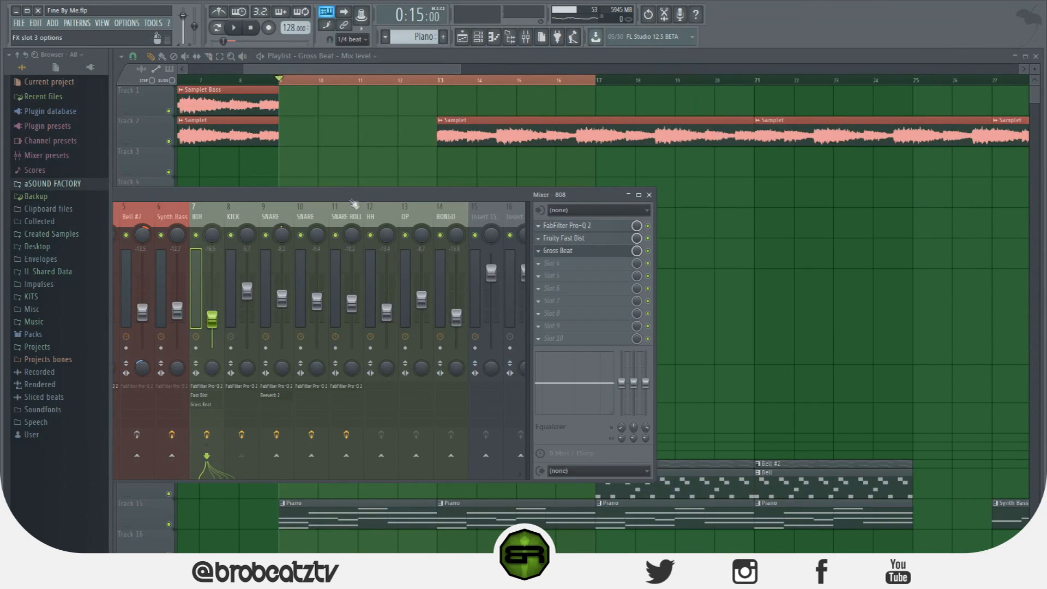
Add Gross Beat to effect slot 3 of the SNARE on mixer track 9 and load the Repeater preset
{"action": "left_click", "coordinate": [281, 217]}
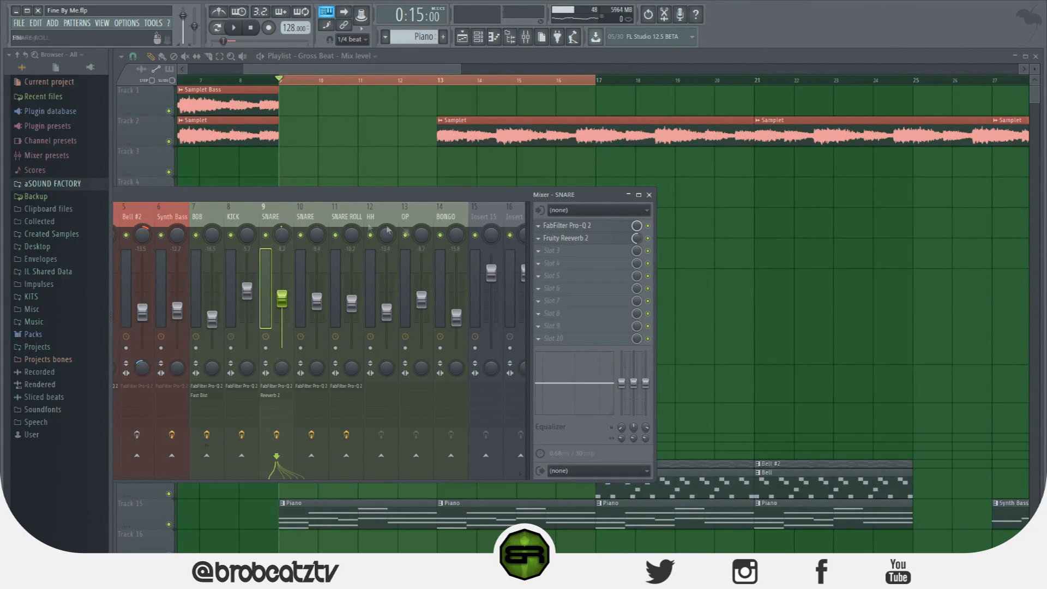
{"action": "left_click", "coordinate": [546, 252]}
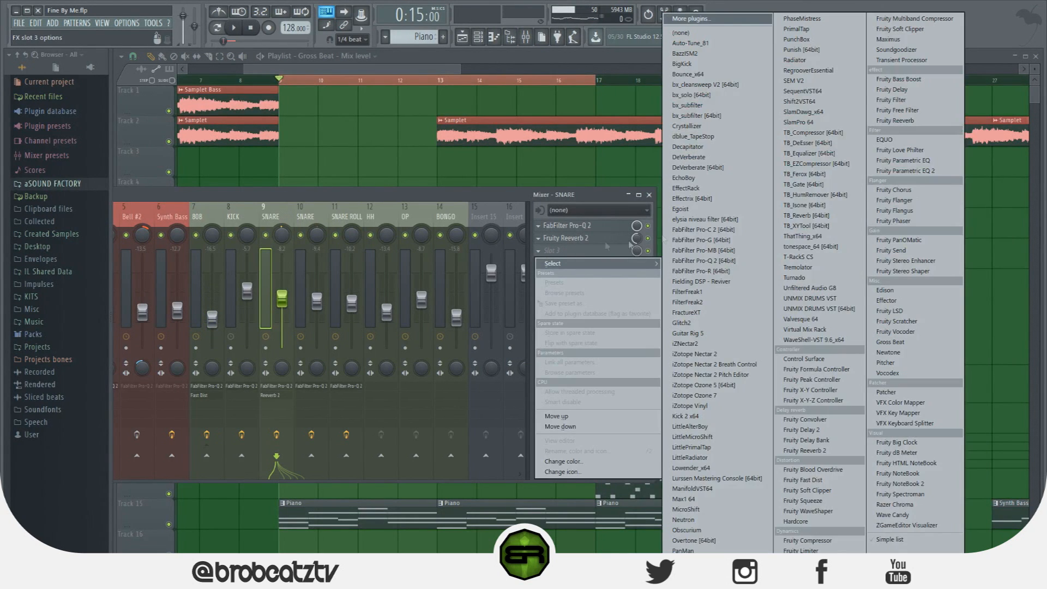
{"action": "left_click", "coordinate": [904, 343]}
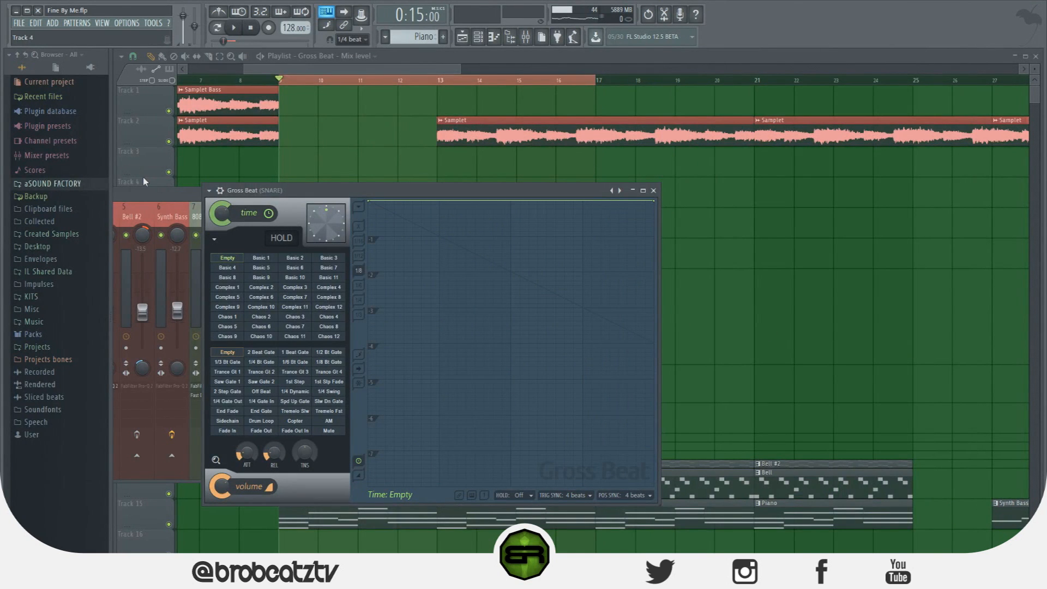
{"action": "left_click_drag", "start_coordinate": [314, 194], "coordinate": [399, 155]}
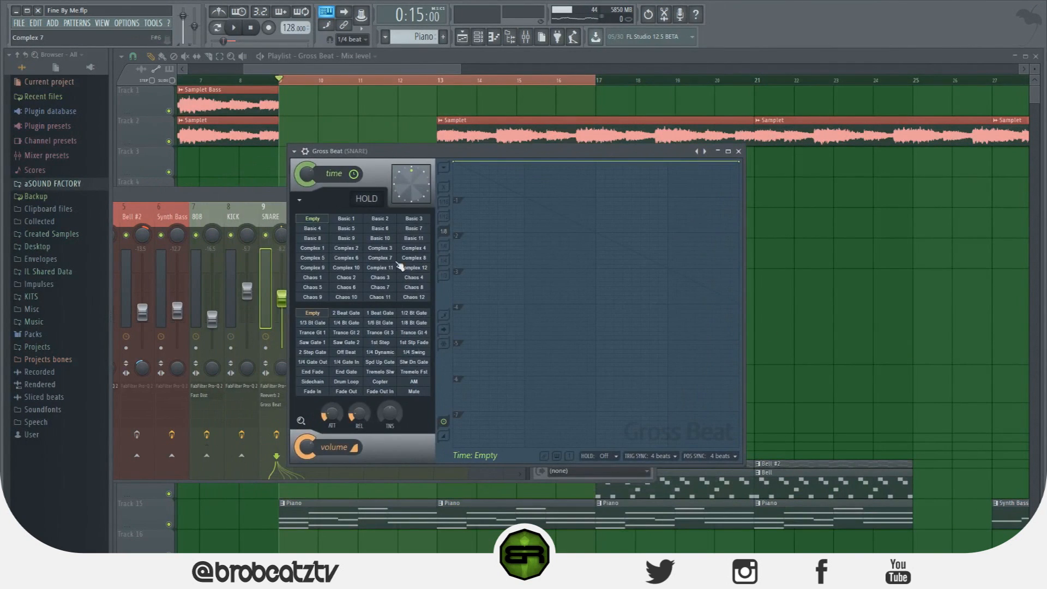
{"action": "left_click", "coordinate": [295, 151]}
{"action": "mouse_move", "coordinate": [378, 185]}
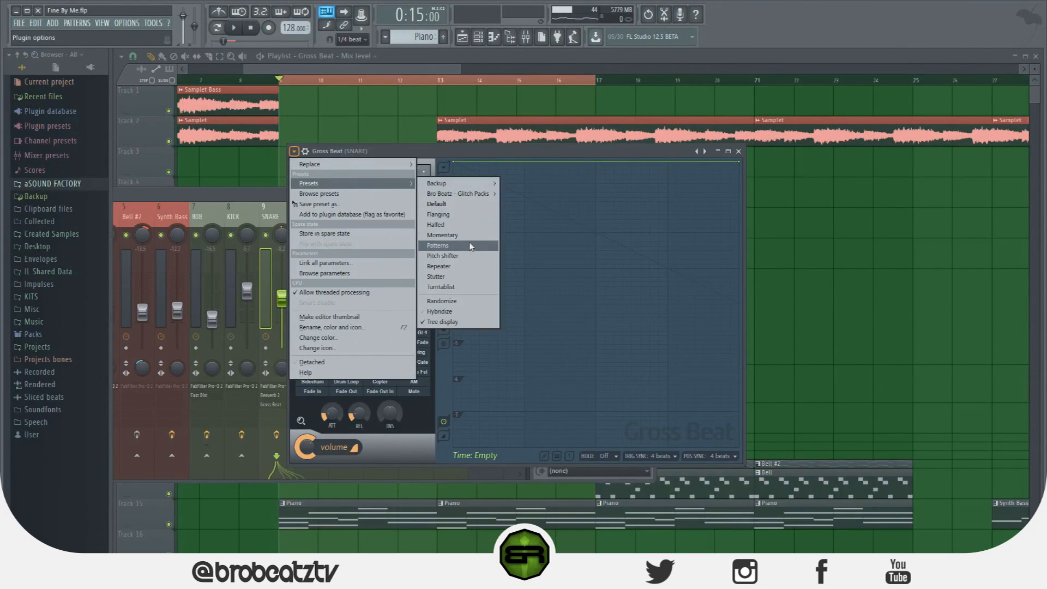
{"action": "left_click", "coordinate": [467, 270]}
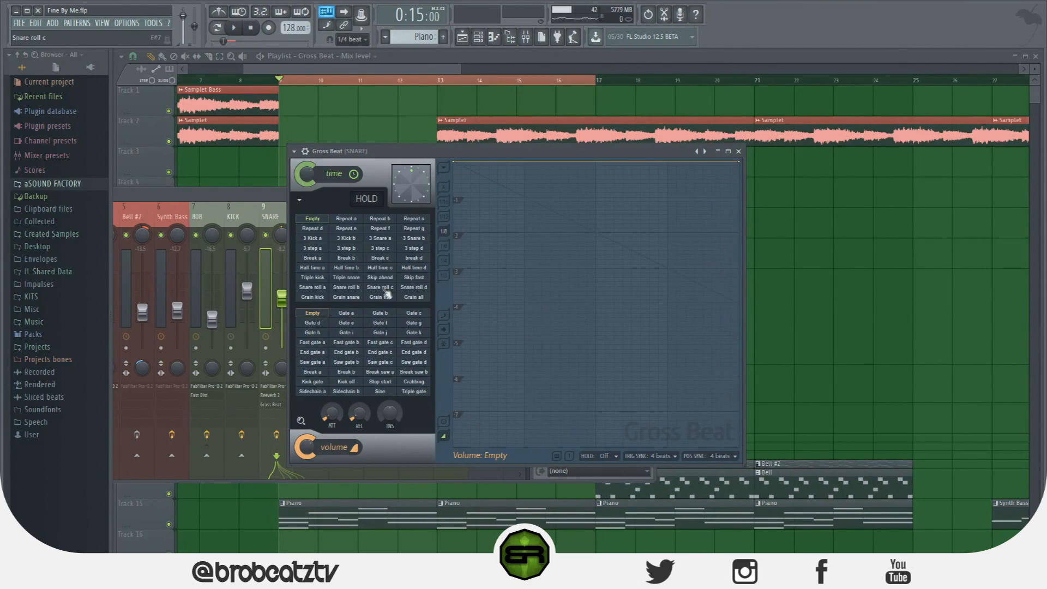
Play the beat with the Snare roll c time slot active in the snare's Gross Beat
{"action": "key", "text": "space"}
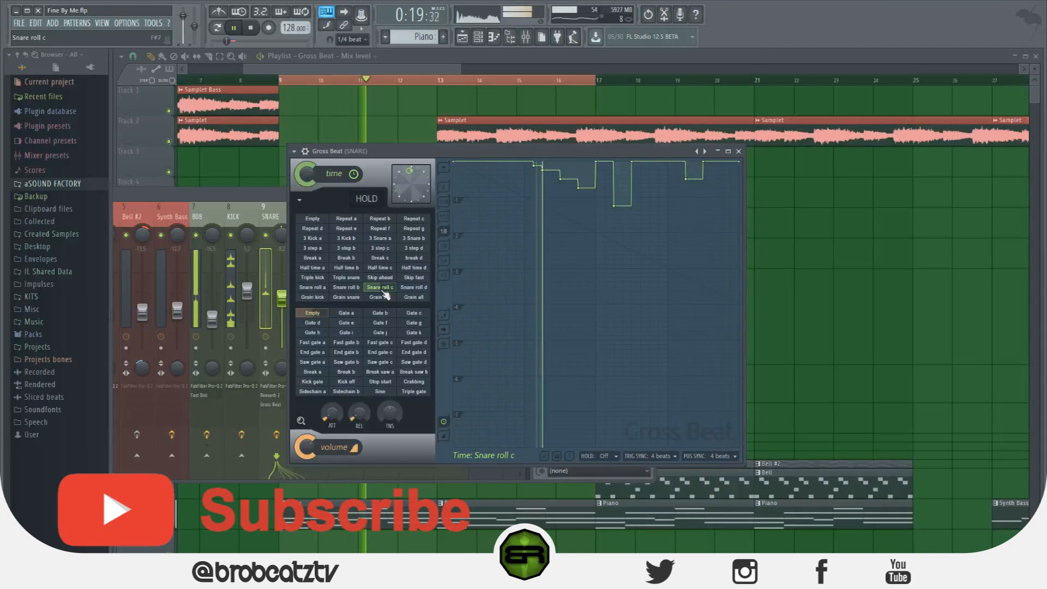
{"action": "left_click", "coordinate": [352, 70]}
{"action": "key", "text": "space"}
Solo the snare clips on Track 19, listen to them, and bring the mixer back up
{"action": "scroll", "coordinate": [386, 397], "scroll_direction": "down", "scroll_amount": 8}
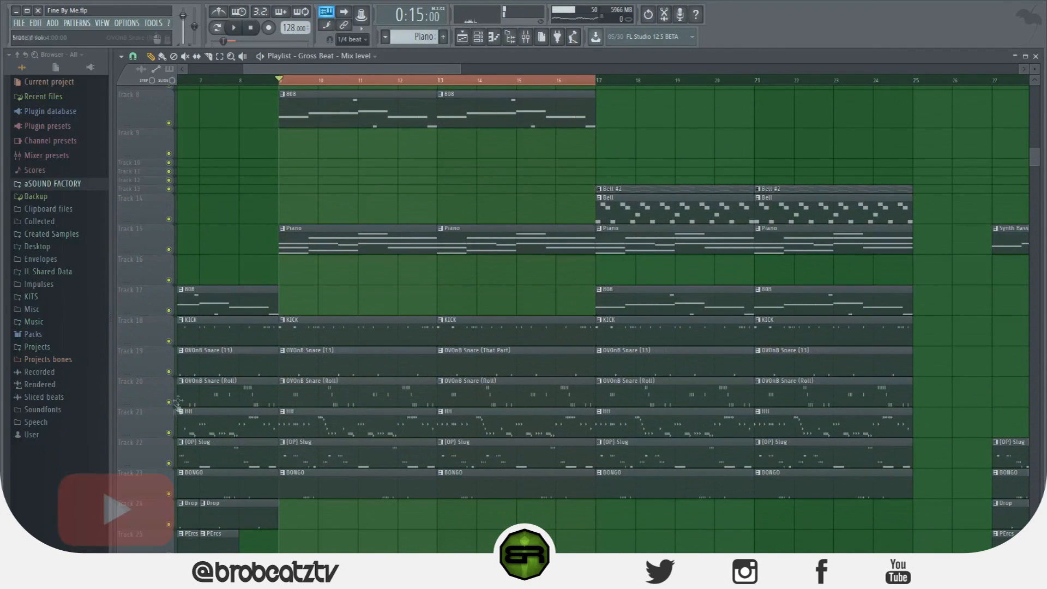
{"action": "right_click", "coordinate": [168, 371]}
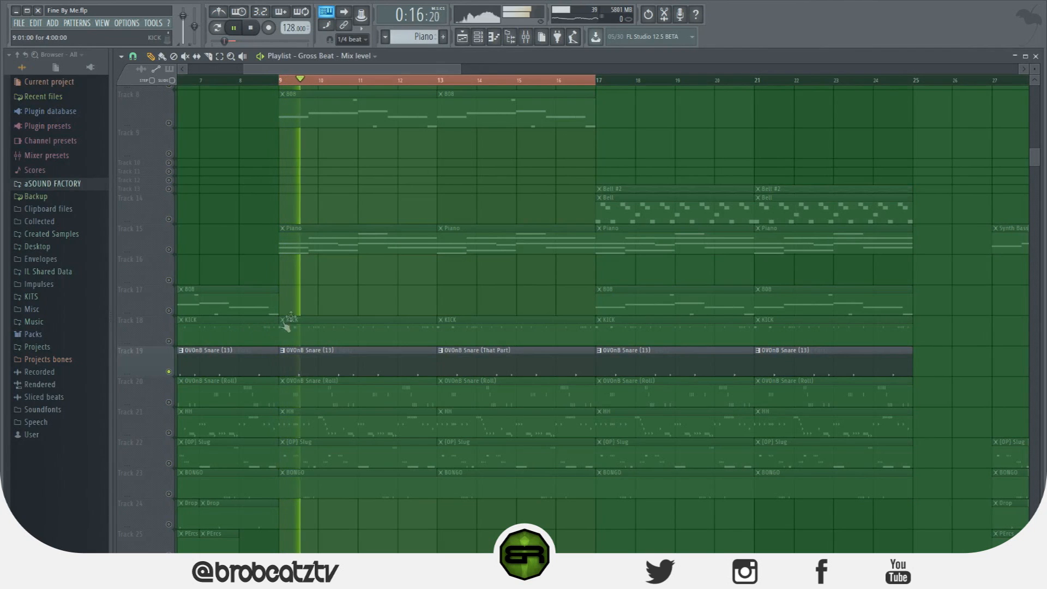
{"action": "key", "text": "space"}
{"action": "left_click", "coordinate": [526, 38]}
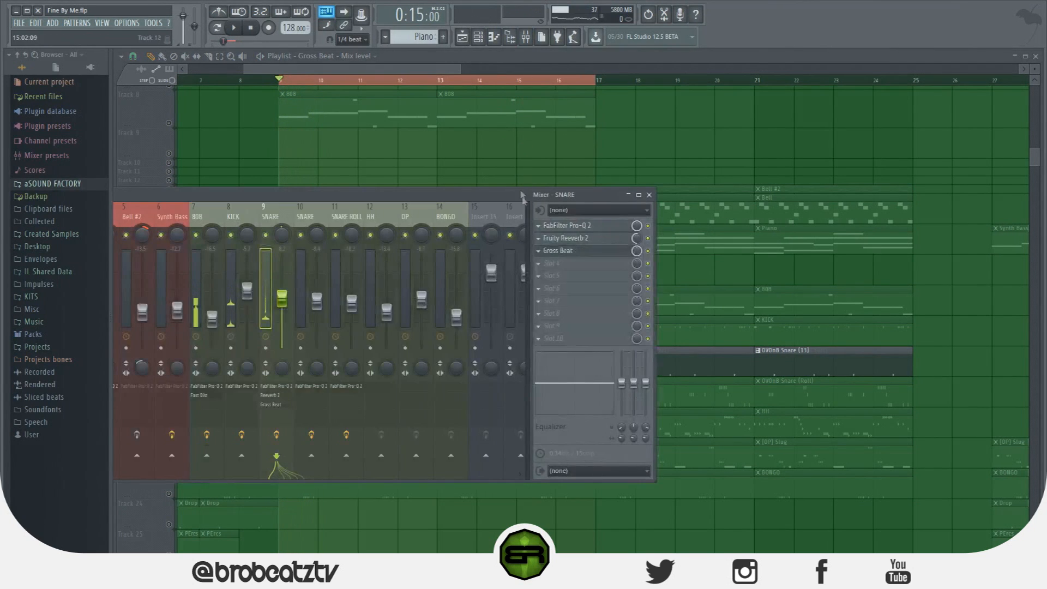
Open the snare's Gross Beat and audition the Snare roll d and Snare roll b time slots during playback
{"action": "left_click", "coordinate": [573, 254]}
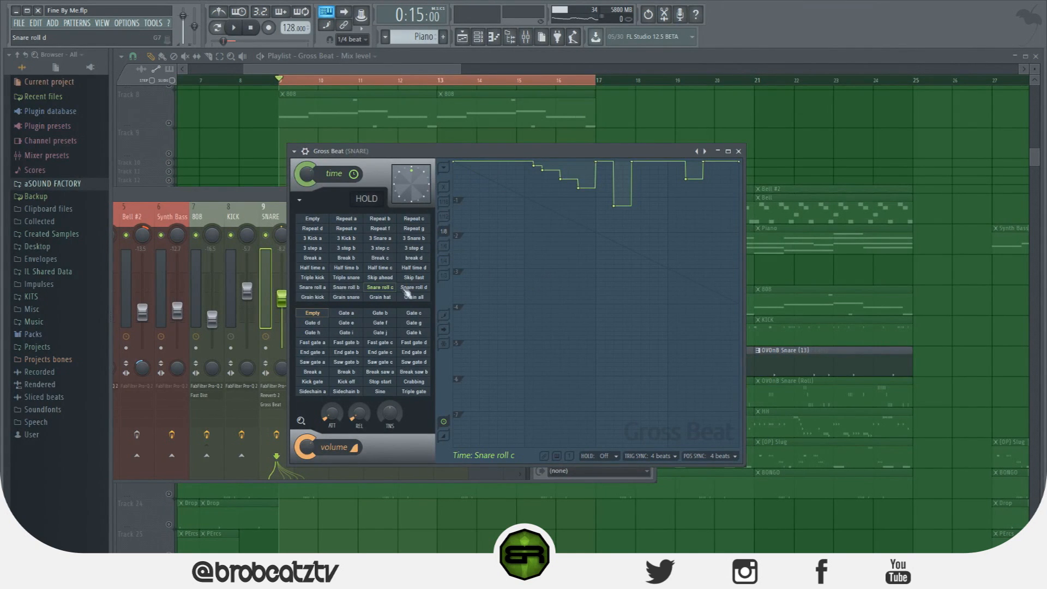
{"action": "key", "text": "space"}
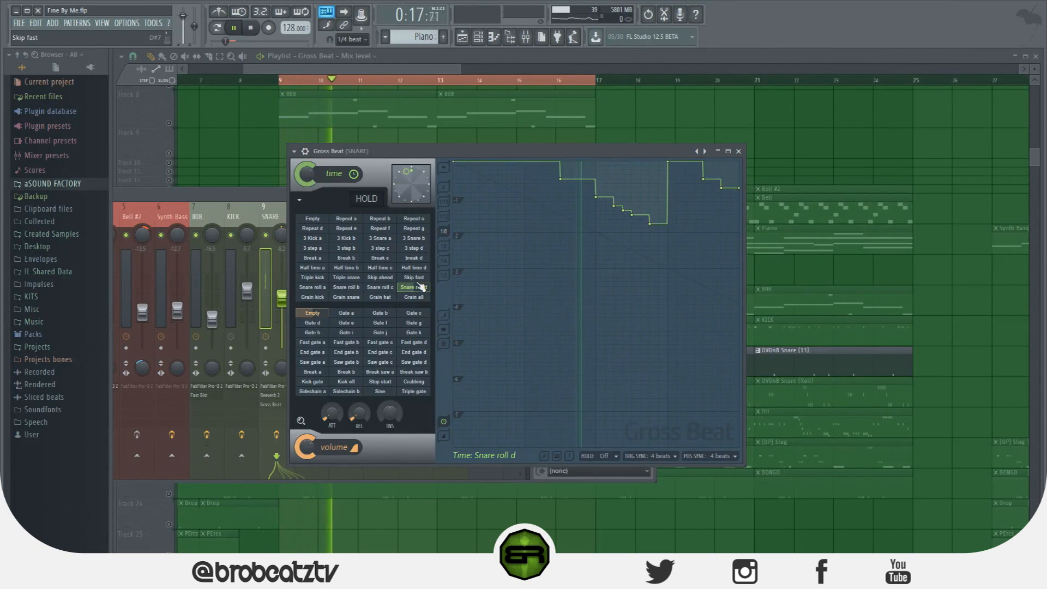
{"action": "left_click", "coordinate": [350, 289]}
{"action": "key", "text": "space"}
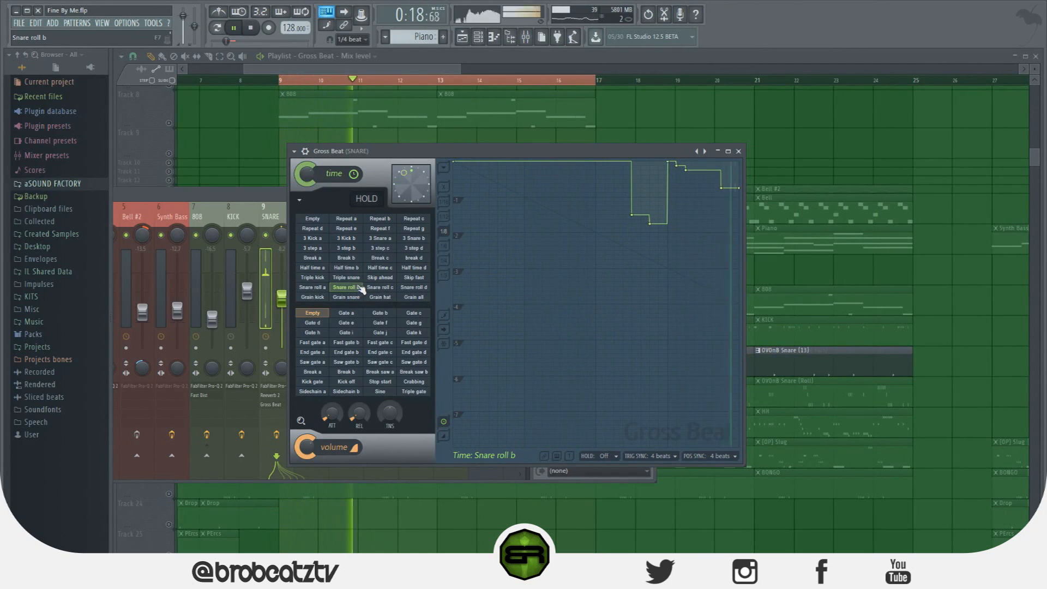
Reshape the middle of the Snare roll b time envelope by adding lower steps before the existing roll, listening during playback
{"action": "key", "text": "space"}
{"action": "left_click_drag", "start_coordinate": [602, 192], "coordinate": [602, 218]}
{"action": "key", "text": "space"}
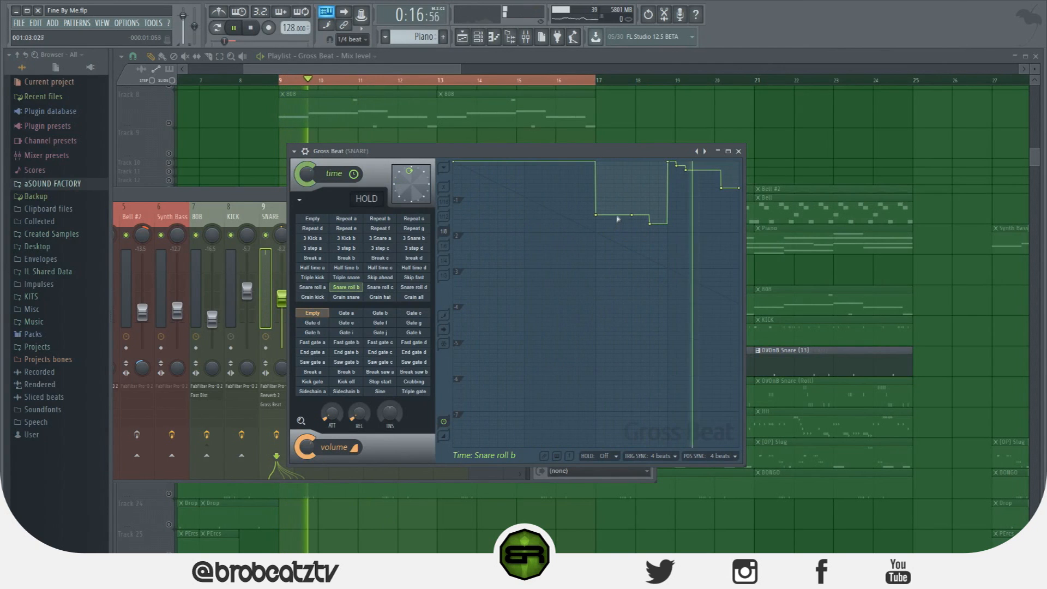
{"action": "right_click", "coordinate": [614, 236]}
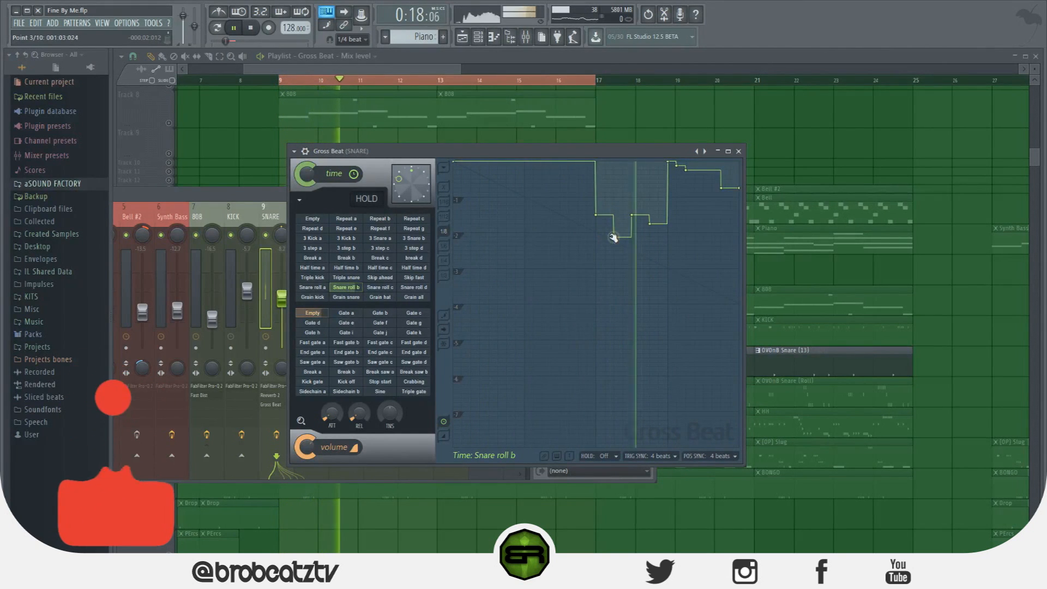
{"action": "right_click", "coordinate": [579, 178]}
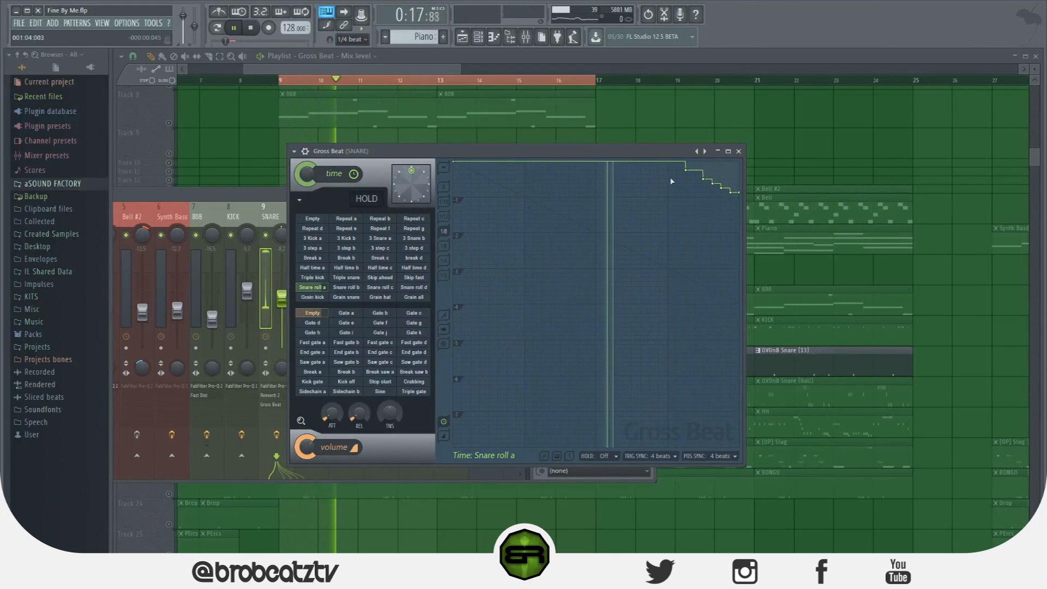
Add a descending staircase of points before the final roll in the Snare roll a time envelope and listen to the result
{"action": "right_click", "coordinate": [632, 184]}
{"action": "right_click", "coordinate": [650, 192]}
{"action": "right_click", "coordinate": [658, 202]}
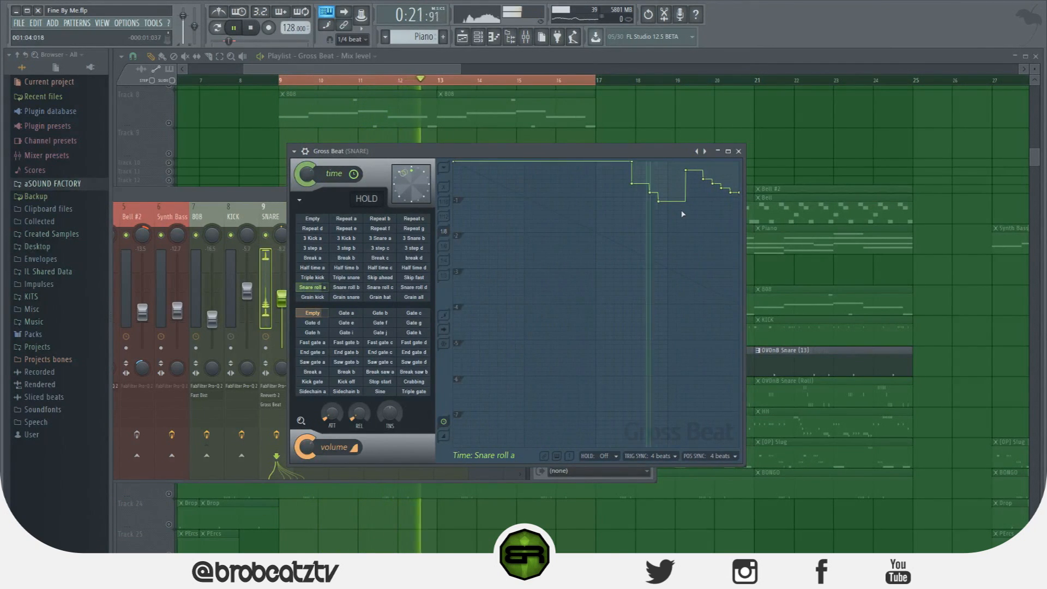
{"action": "key", "text": "space"}
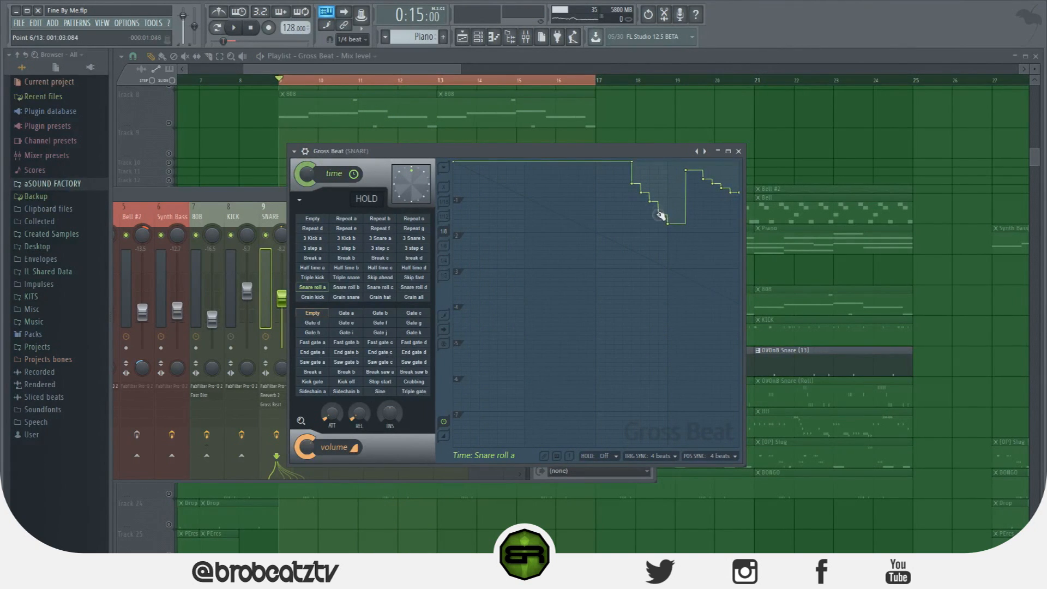
{"action": "key", "text": "space"}
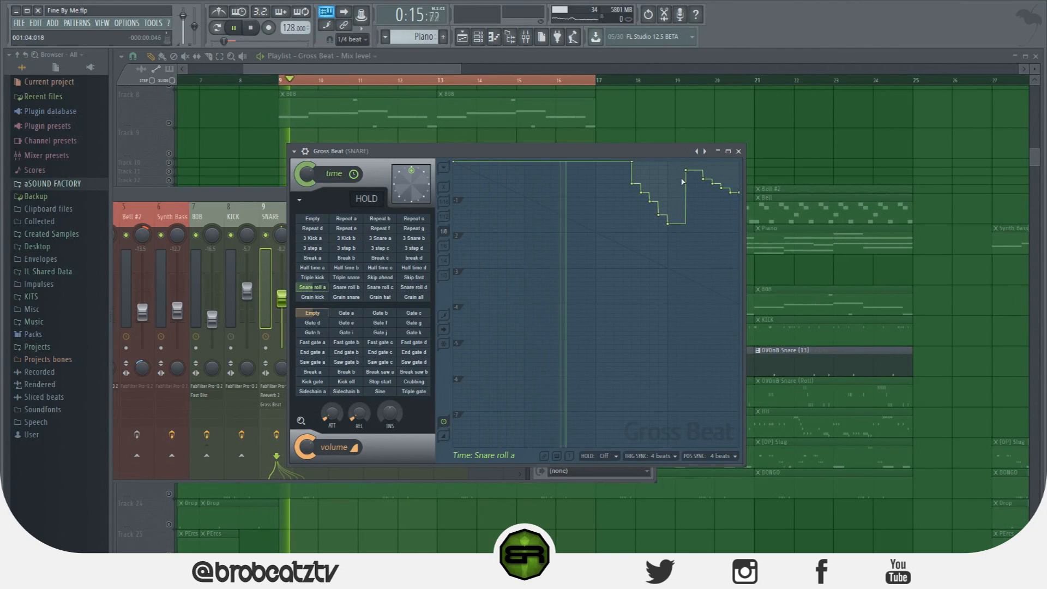
{"action": "key", "text": "space"}
{"action": "key", "text": "space"}
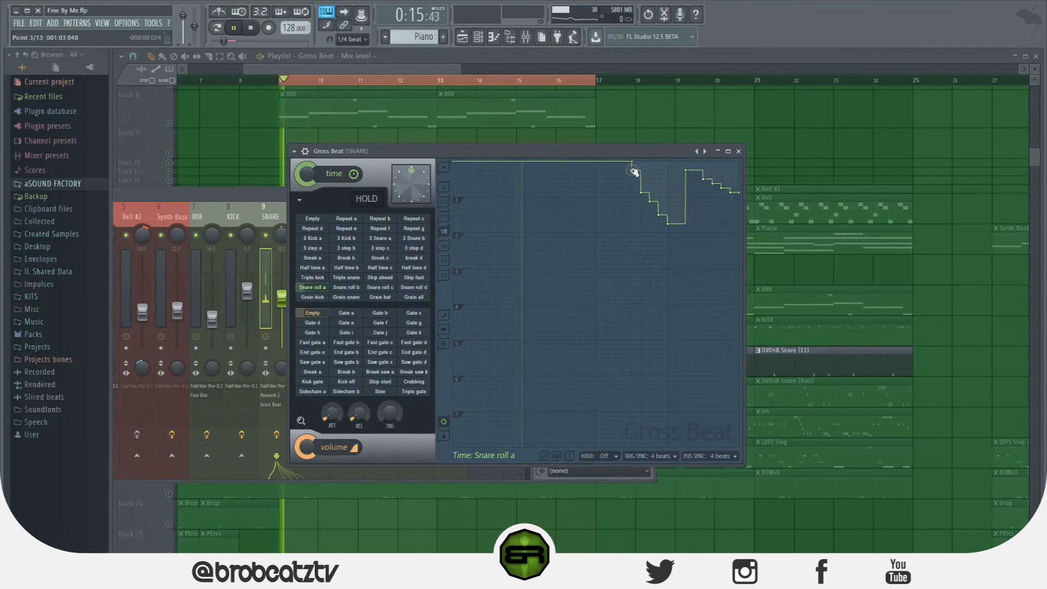
{"action": "key", "text": "space"}
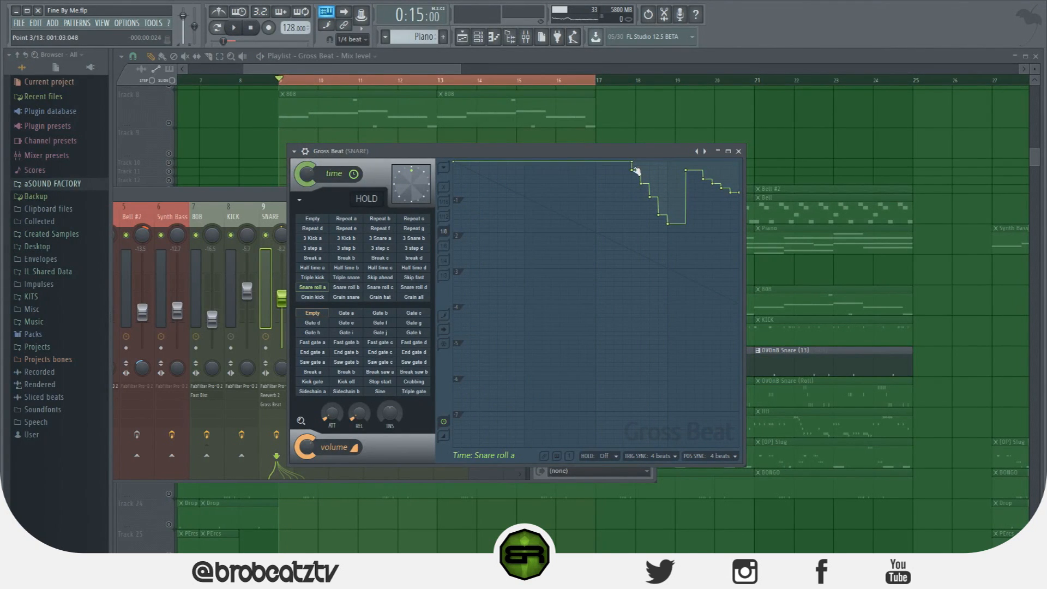
Reopen Gross Beat on the SNARE mixer track and audition the Repeat e time slot
{"action": "key", "text": "F12"}
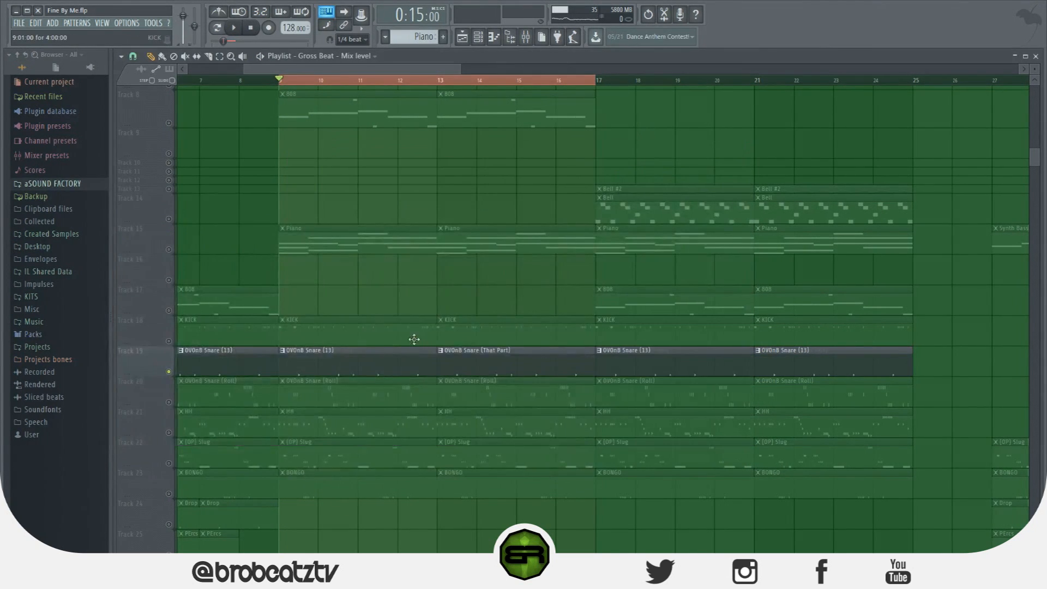
{"action": "left_click", "coordinate": [532, 38]}
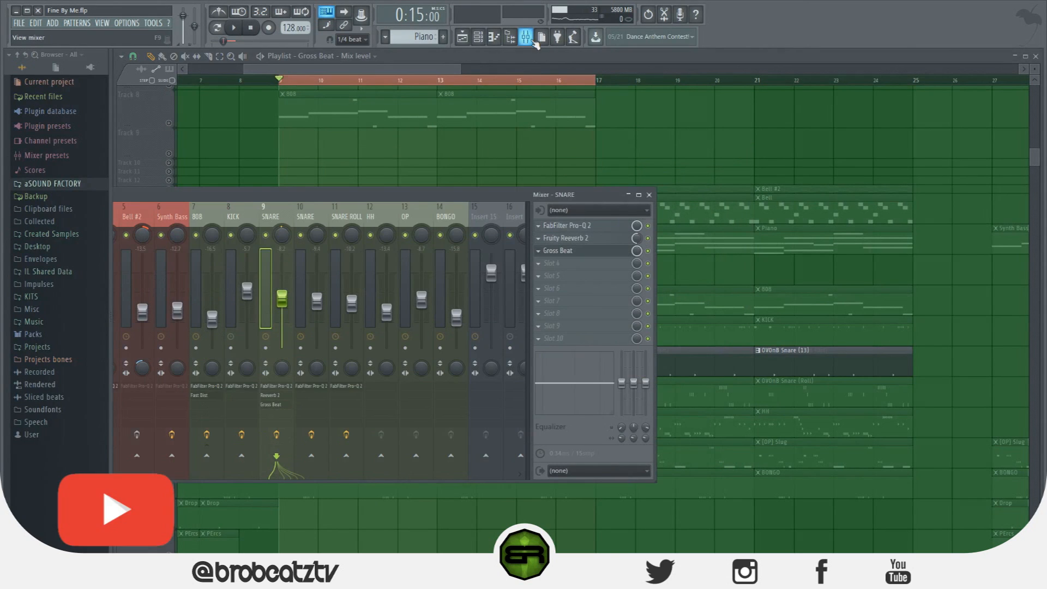
{"action": "left_click", "coordinate": [573, 252]}
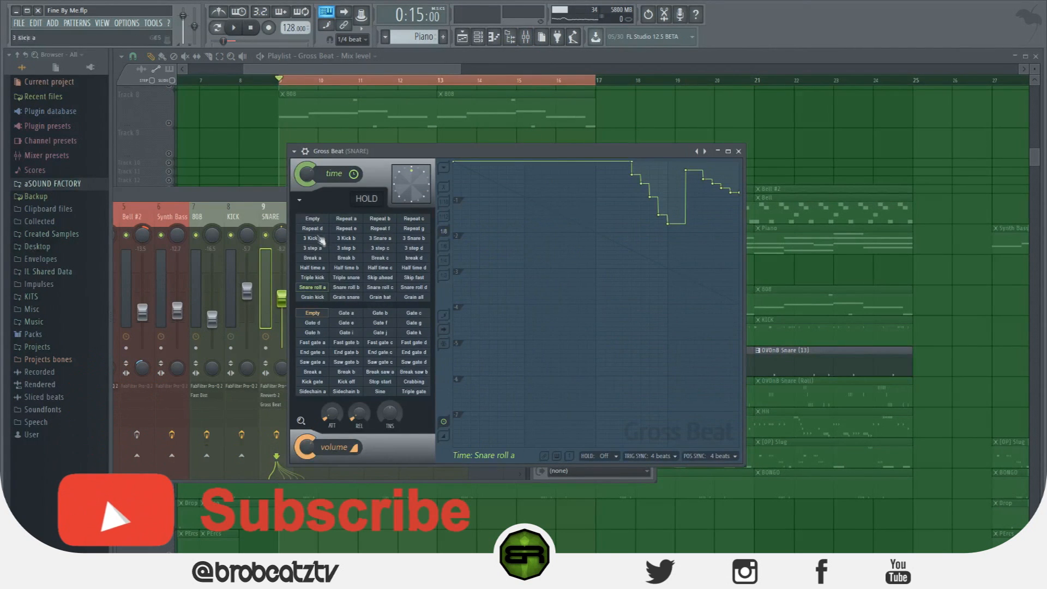
{"action": "left_click", "coordinate": [346, 228]}
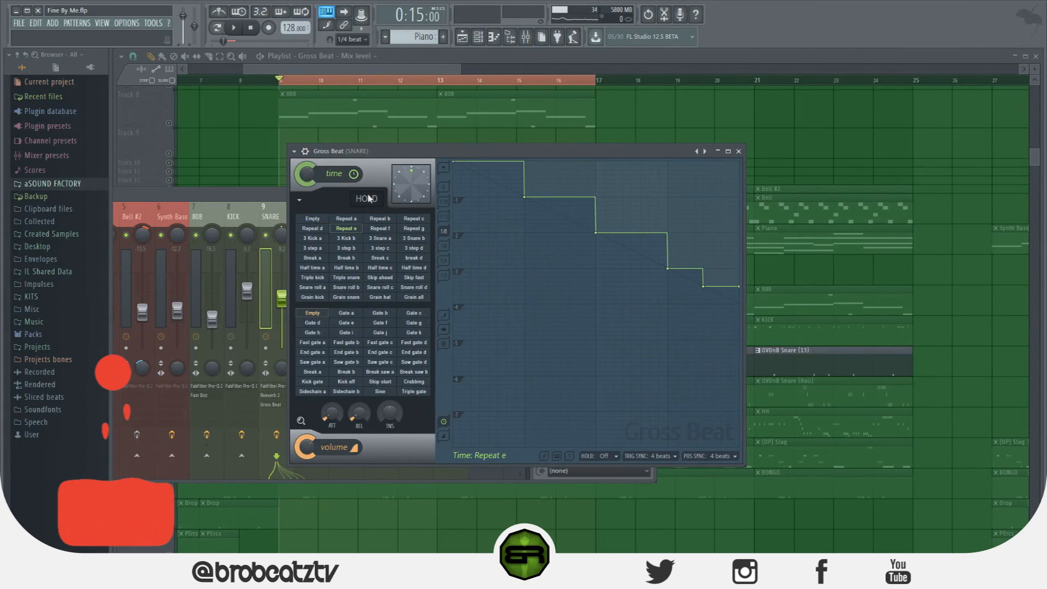
{"action": "key", "text": "space"}
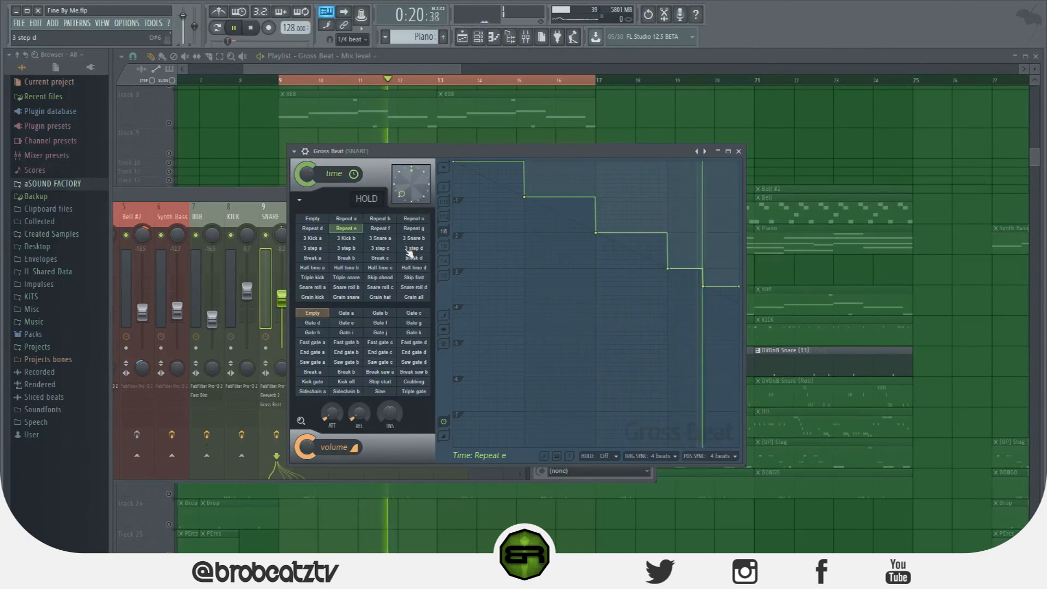
{"action": "key", "text": "space"}
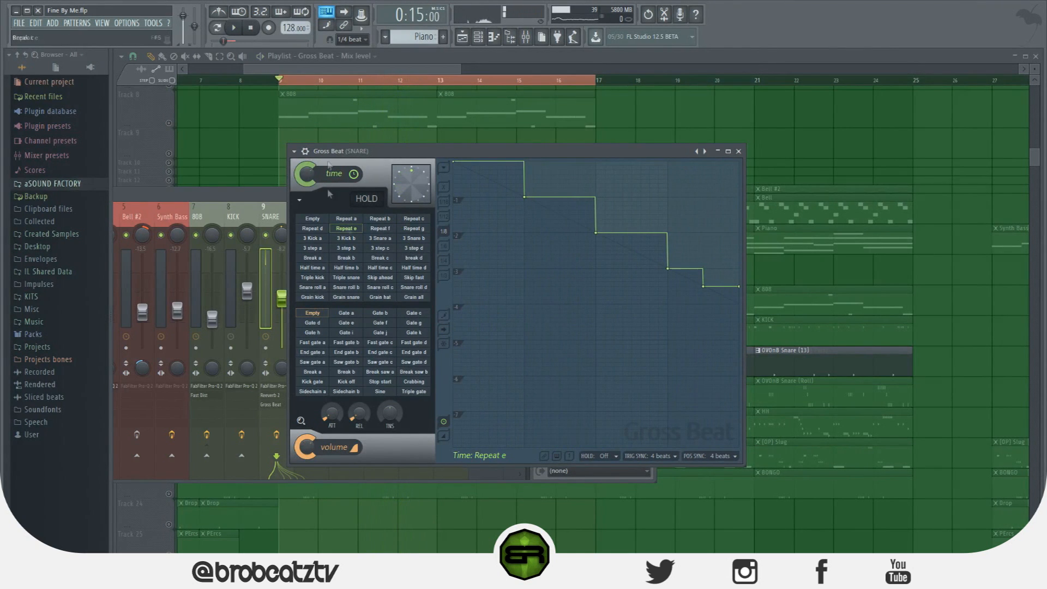
Browse the envelopes of other time slots, including 3 Kick a, Break a to d, 3 step d, Empty and Triple kick
{"action": "left_click", "coordinate": [308, 239]}
{"action": "left_click", "coordinate": [309, 259]}
{"action": "left_click", "coordinate": [347, 259]}
{"action": "left_click", "coordinate": [381, 259]}
{"action": "left_click", "coordinate": [413, 258]}
{"action": "left_click", "coordinate": [415, 247]}
{"action": "left_click", "coordinate": [312, 218]}
{"action": "left_click_drag", "start_coordinate": [416, 220], "coordinate": [323, 278]}
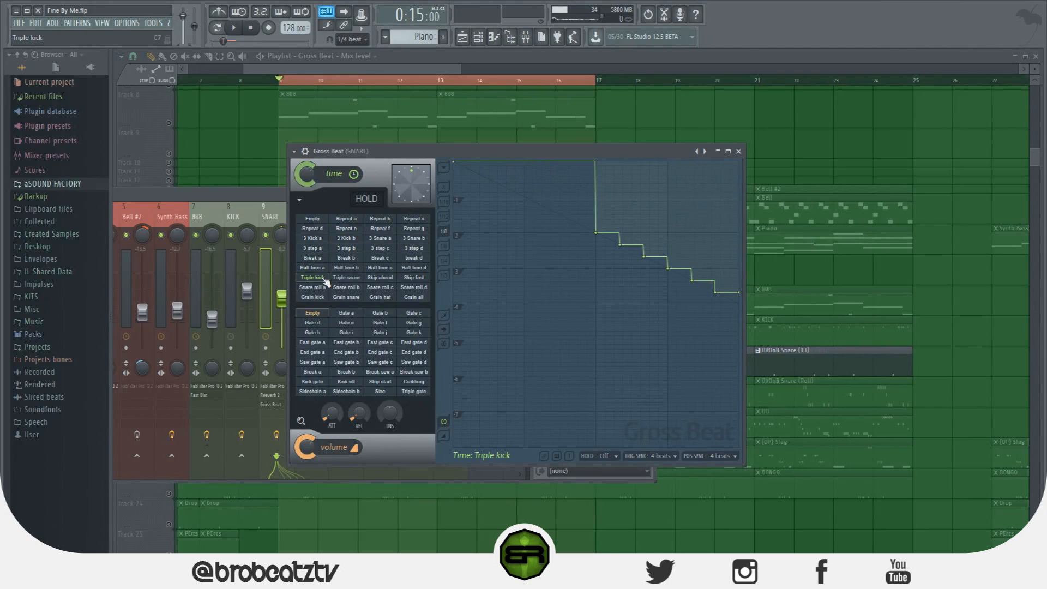
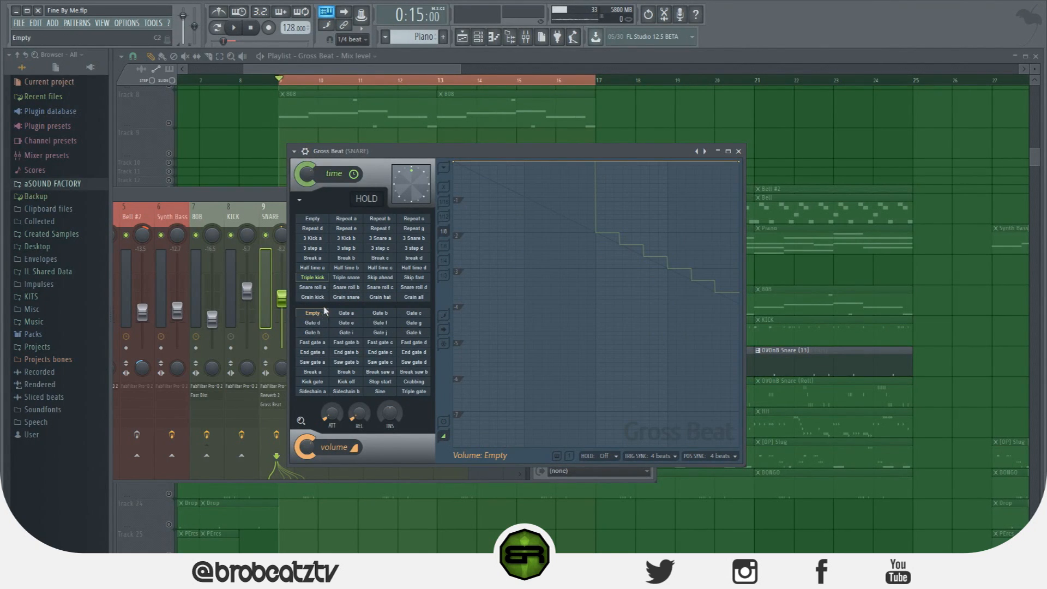
Preview the Gate e and Gate f volume envelopes on the snare, then close Gross Beat
{"action": "left_click", "coordinate": [346, 323]}
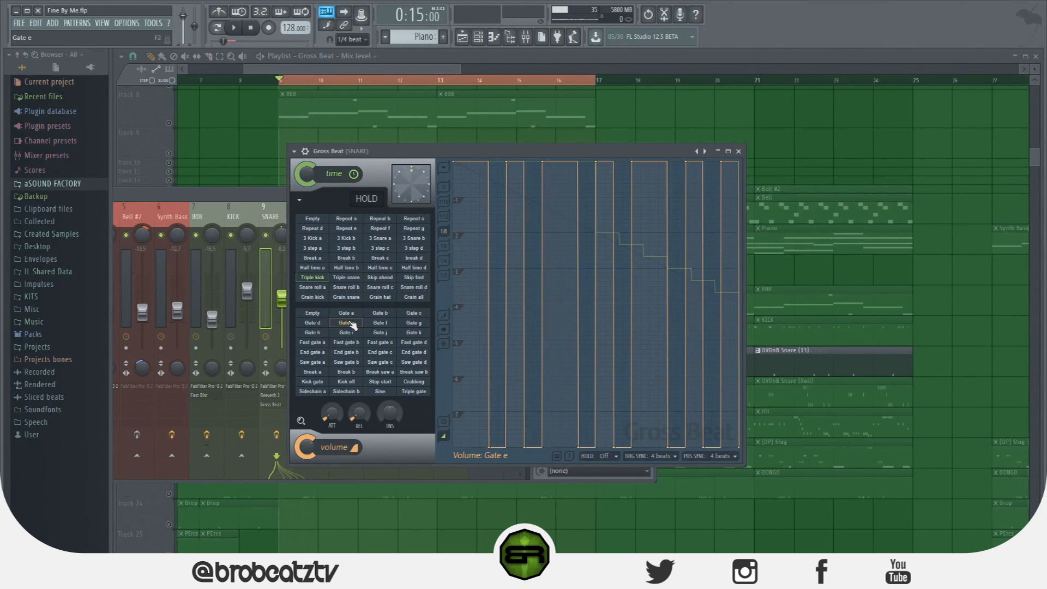
{"action": "left_click", "coordinate": [382, 323]}
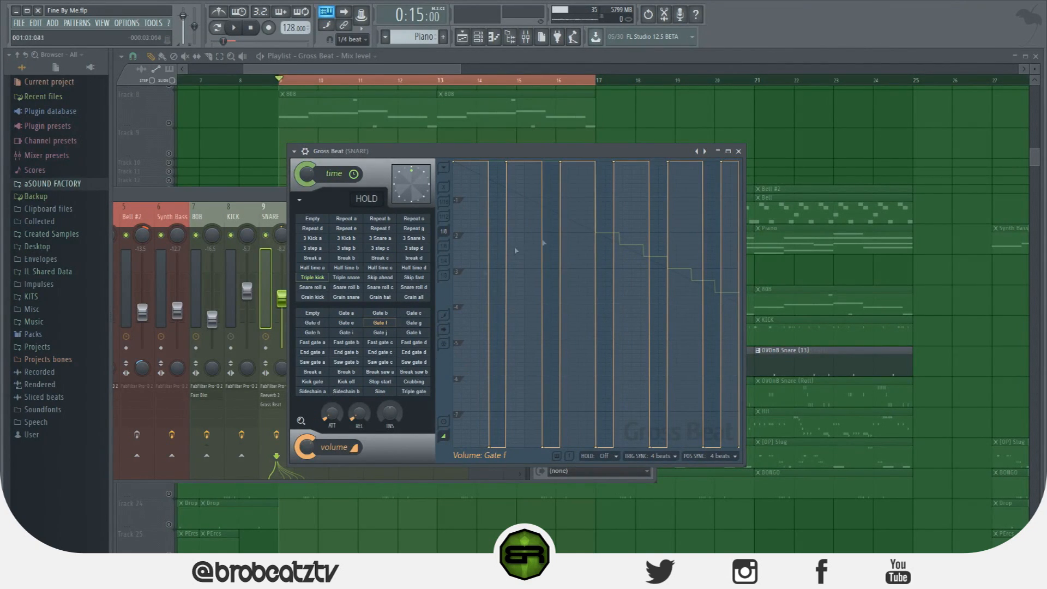
{"action": "left_click", "coordinate": [740, 152]}
Reopen Gross Beat from the first SNARE mixer track's effect slots and position it beside the mixer faders
{"action": "left_click_drag", "start_coordinate": [437, 69], "coordinate": [463, 131]}
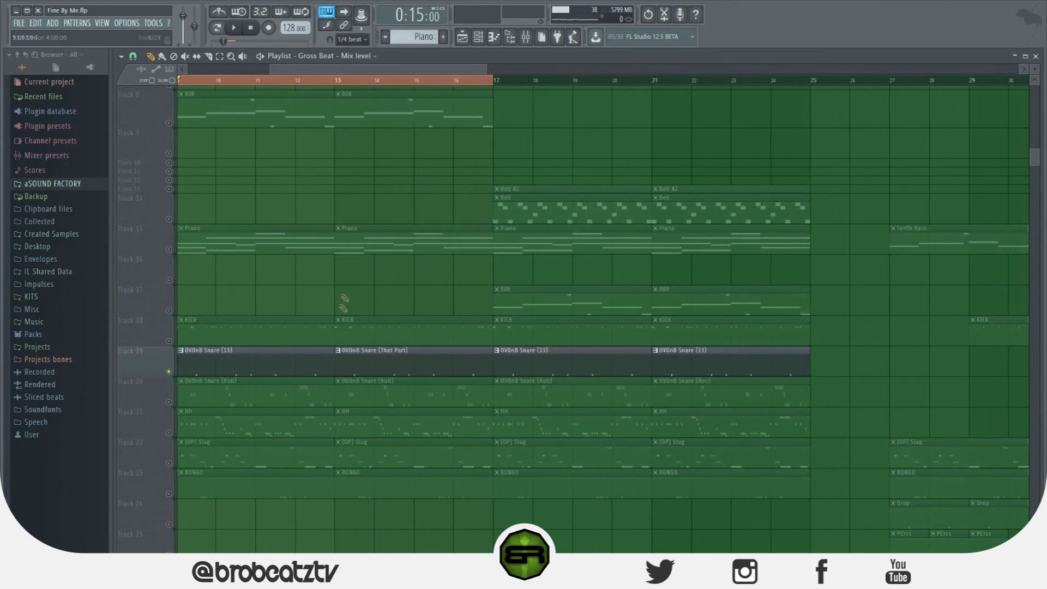
{"action": "left_click_drag", "start_coordinate": [334, 70], "coordinate": [223, 82]}
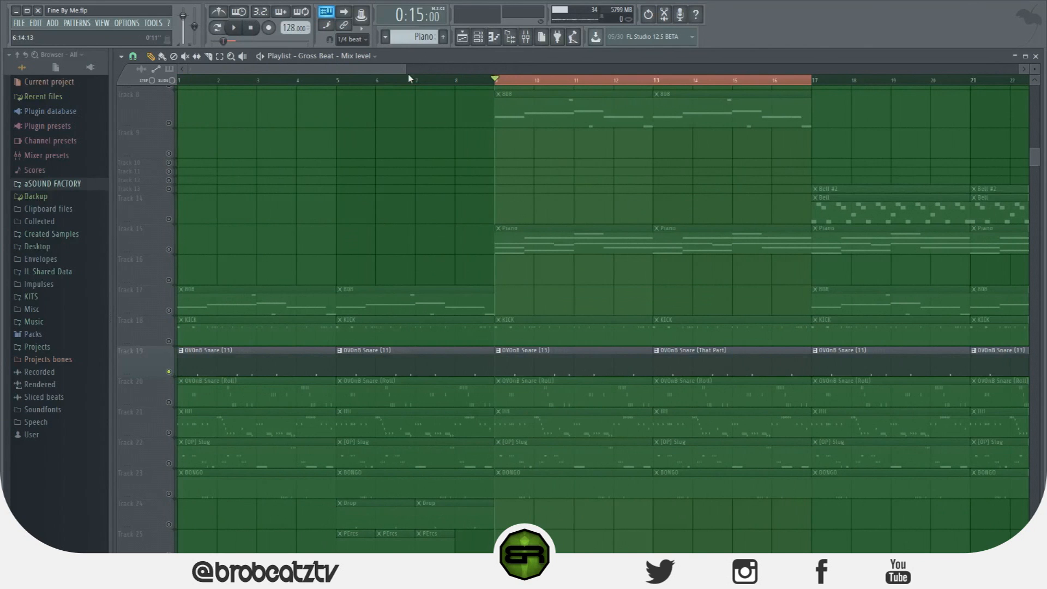
{"action": "left_click_drag", "start_coordinate": [406, 74], "coordinate": [444, 73]}
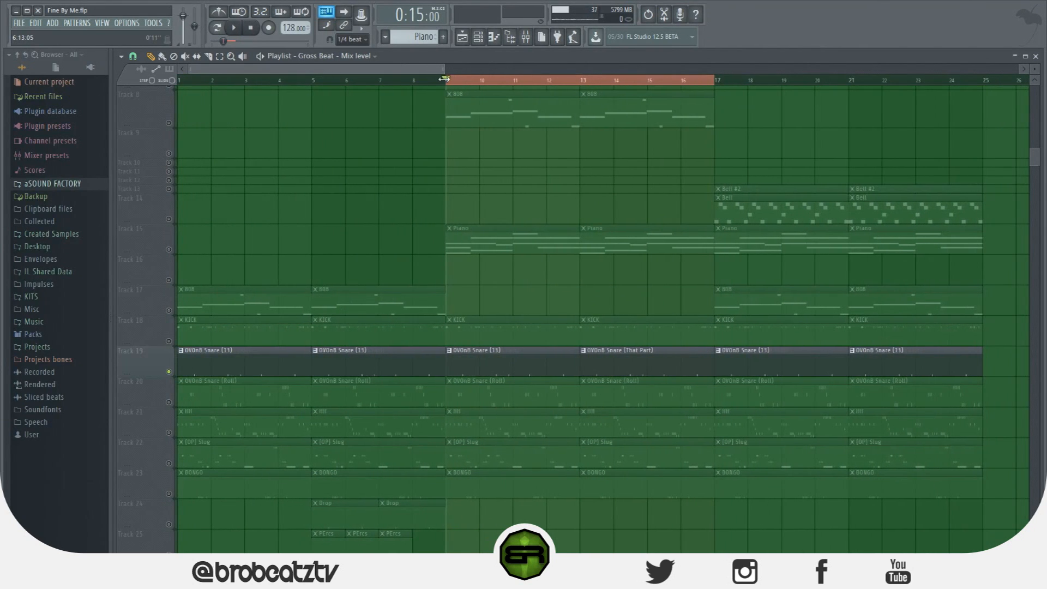
{"action": "left_click", "coordinate": [527, 37]}
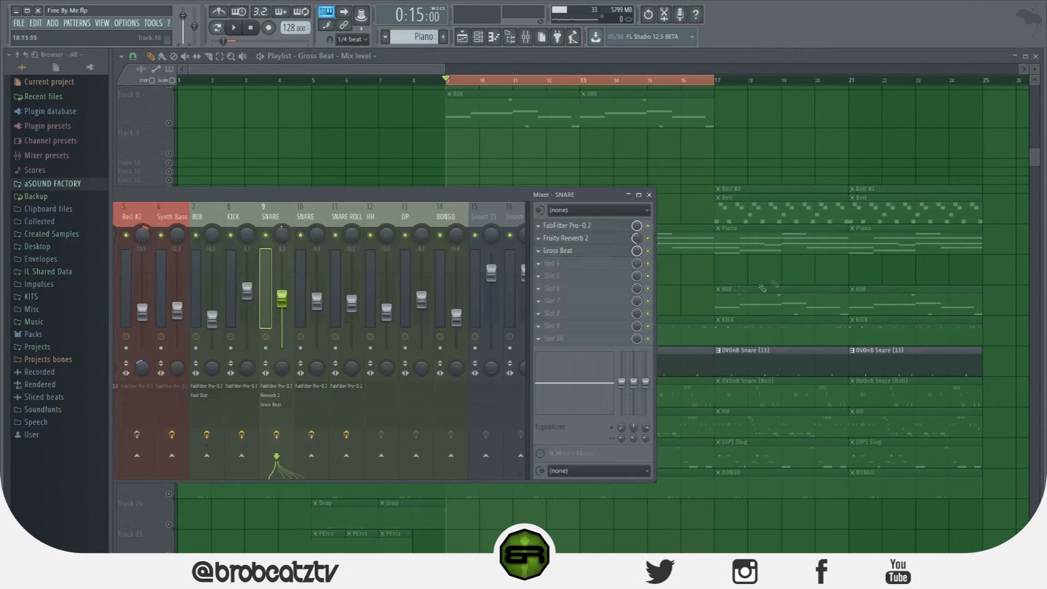
{"action": "left_click", "coordinate": [600, 251]}
{"action": "left_click_drag", "start_coordinate": [649, 152], "coordinate": [770, 150]}
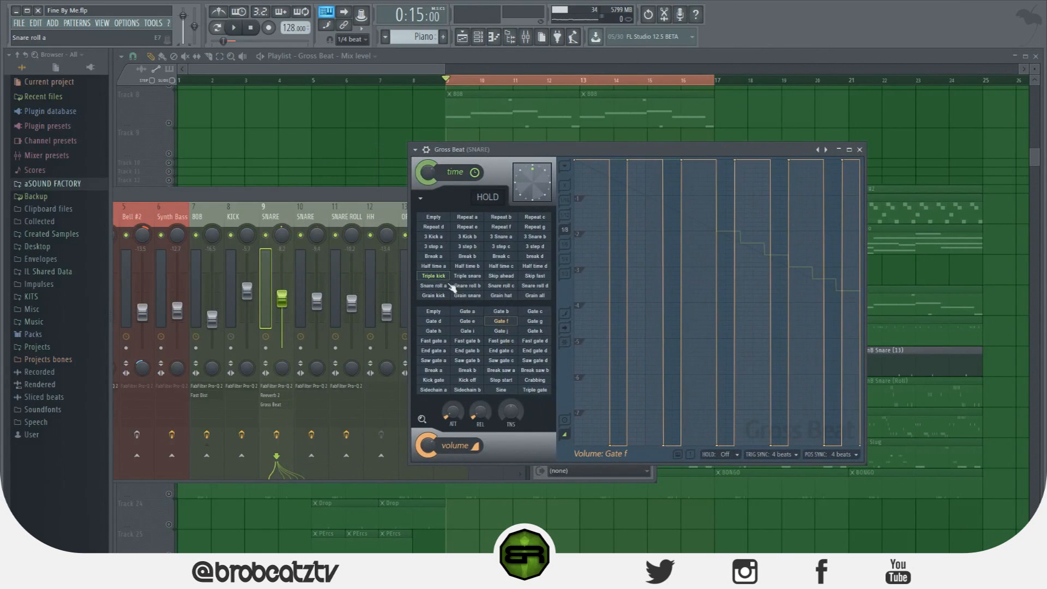
{"action": "left_click", "coordinate": [381, 196]}
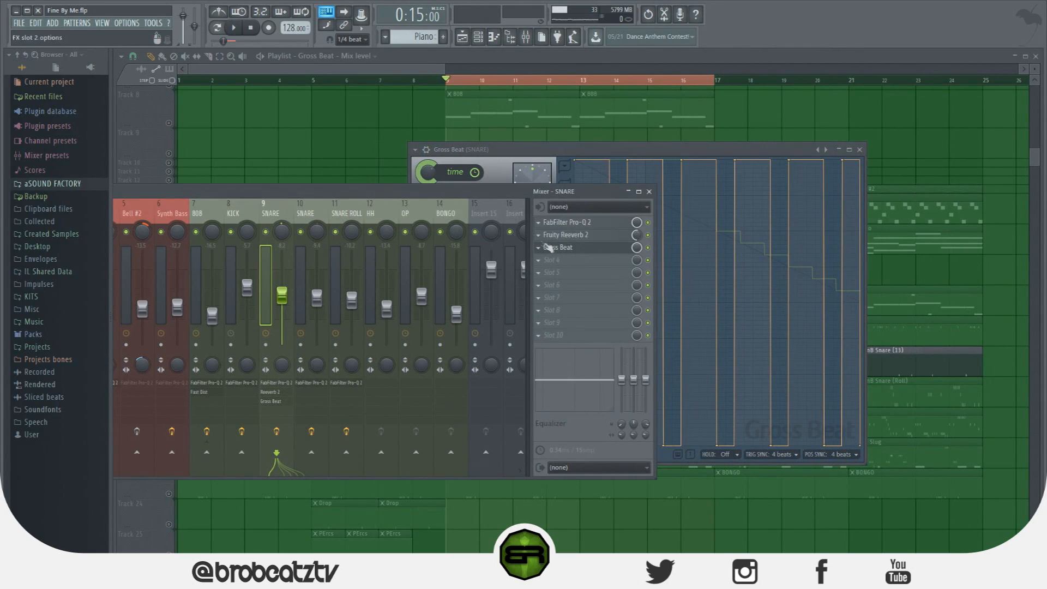
{"action": "left_click", "coordinate": [470, 153]}
Load the Momentary preset in Gross Beat and audition the 1/2 Speed time slot on the snare
{"action": "left_click", "coordinate": [415, 150]}
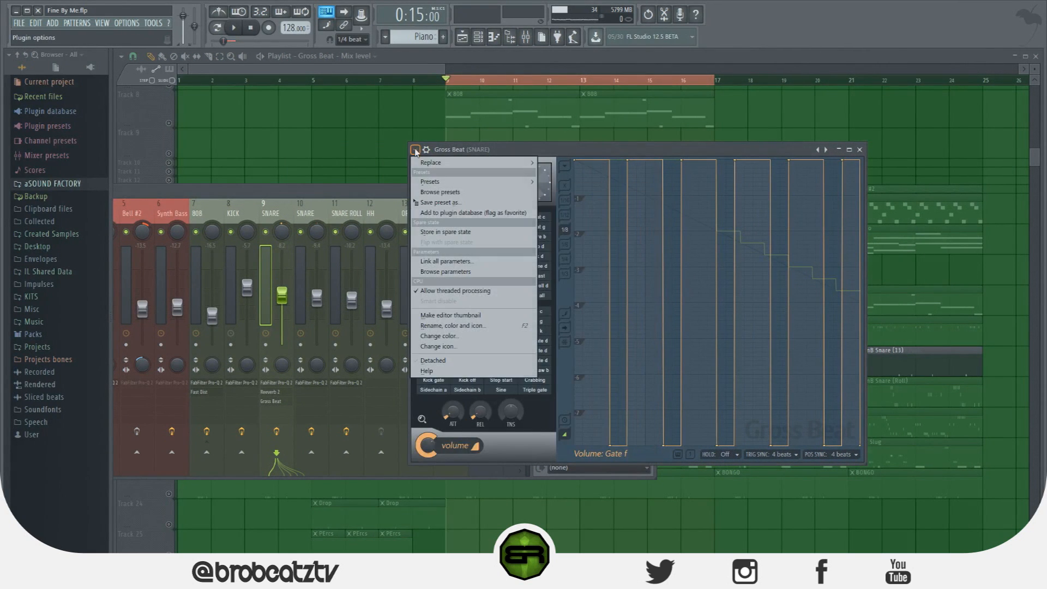
{"action": "mouse_move", "coordinate": [467, 185]}
{"action": "left_click", "coordinate": [578, 234]}
{"action": "left_click", "coordinate": [511, 291]}
{"action": "key", "text": "space"}
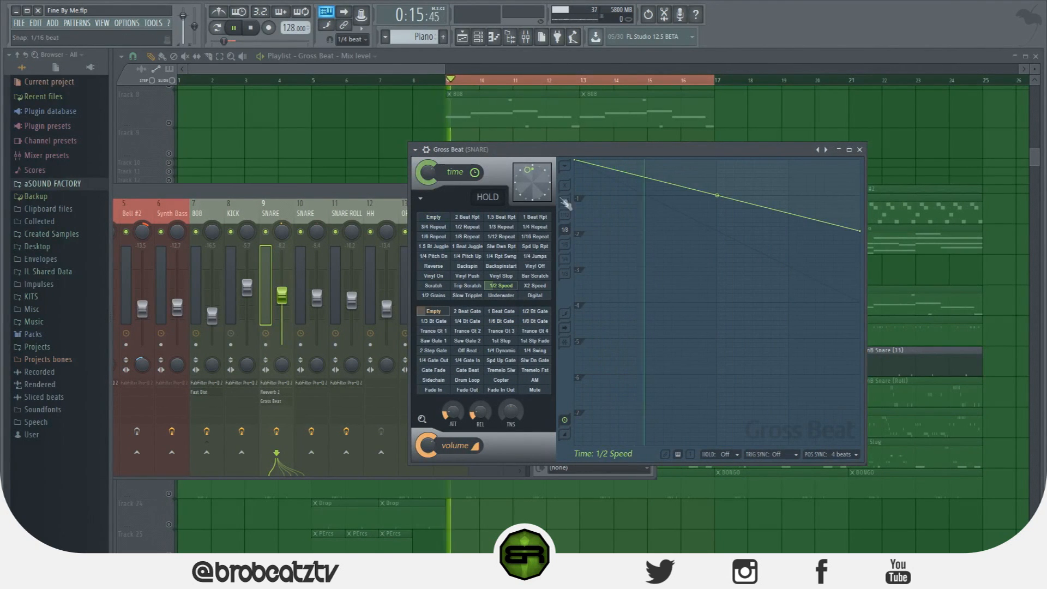
{"action": "left_click_drag", "start_coordinate": [533, 152], "coordinate": [563, 125]}
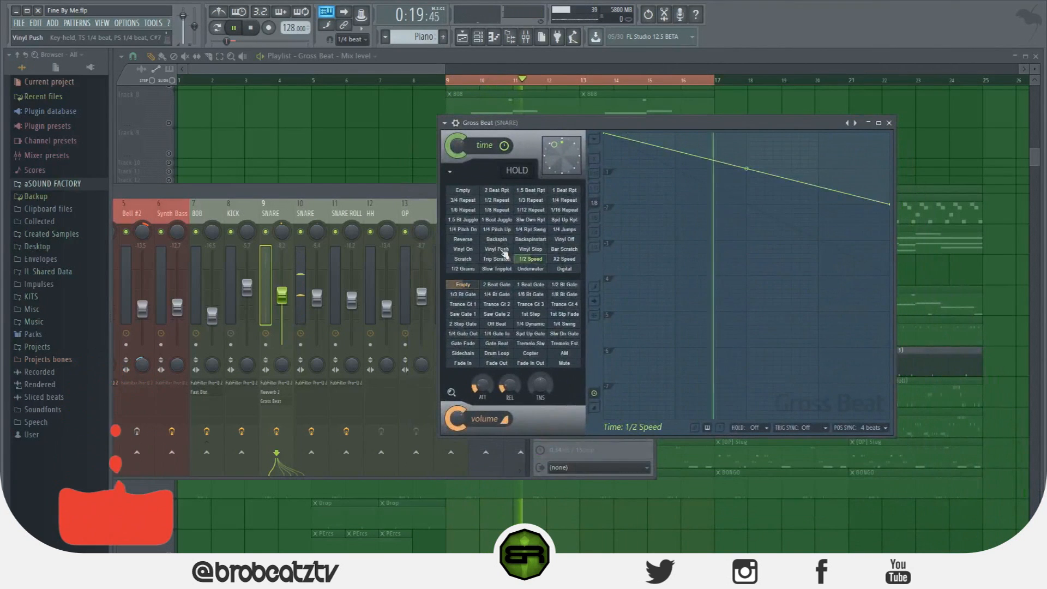
{"action": "key", "text": "space"}
Select the second SNARE mixer track, listen to the snares in short playback passes and return to the playlist
{"action": "left_click", "coordinate": [307, 212]}
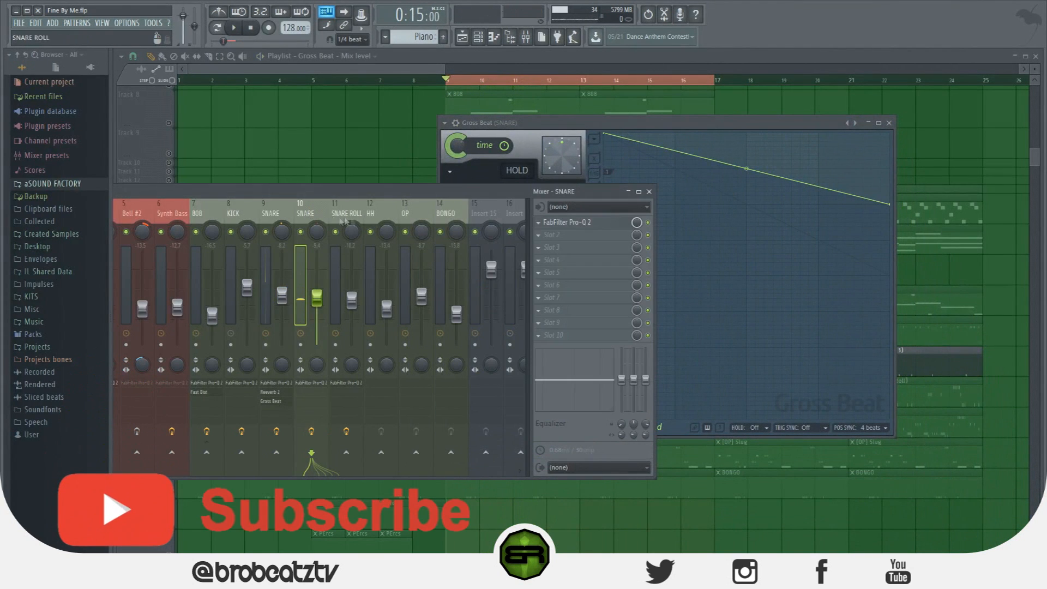
{"action": "key", "text": "space"}
{"action": "key", "text": "space"}
{"action": "key", "text": "space"}
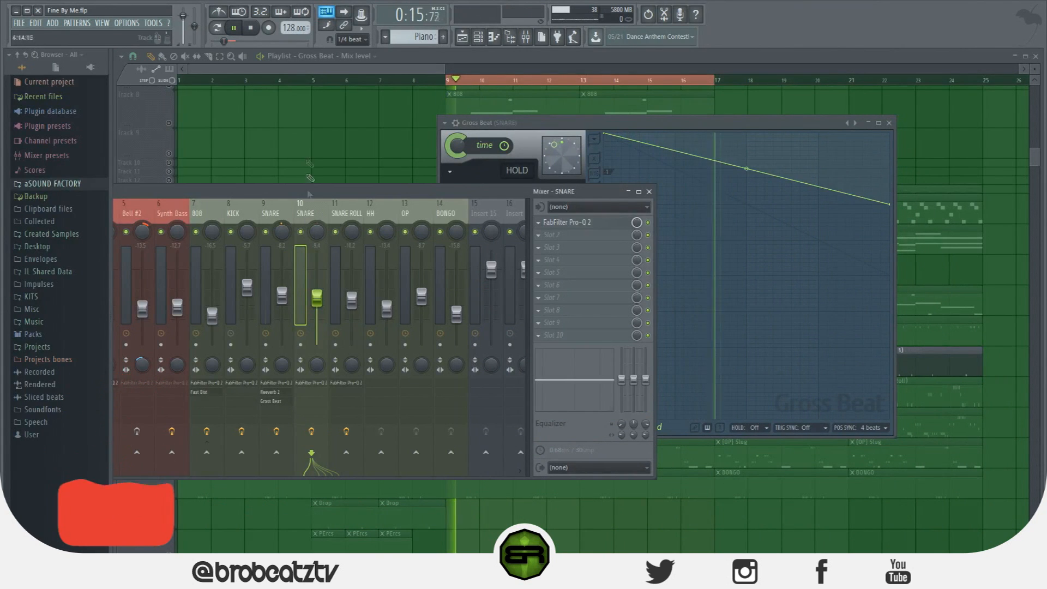
{"action": "left_click", "coordinate": [388, 56]}
{"action": "key", "text": "space"}
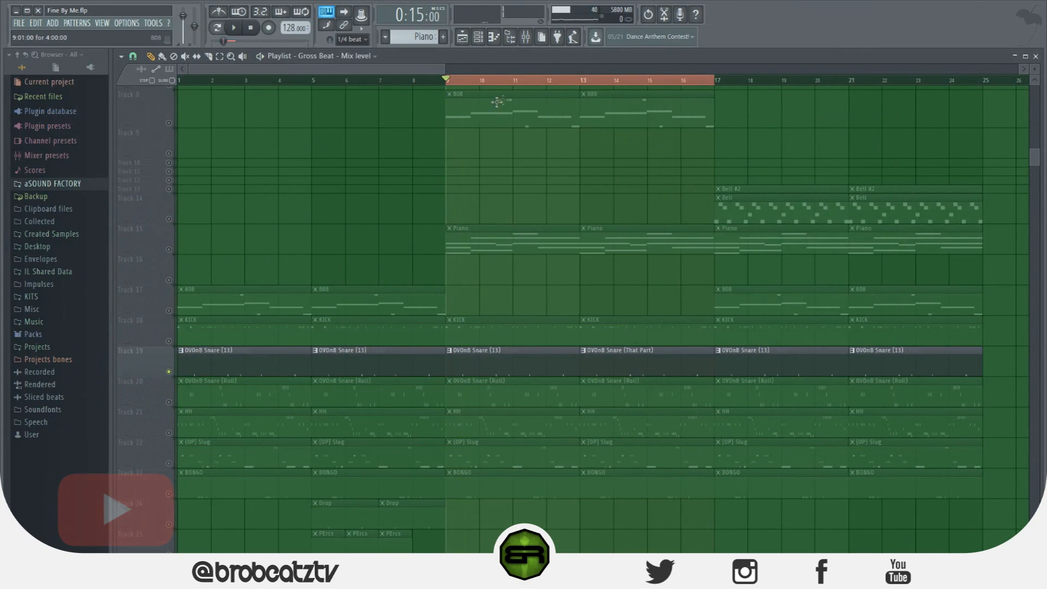
Check the two SNARE mixer tracks and change the snare clip at bar 9 to the OVOnB Snare (That Part) pattern
{"action": "left_click", "coordinate": [526, 36]}
{"action": "left_click", "coordinate": [274, 216]}
{"action": "left_click", "coordinate": [300, 213]}
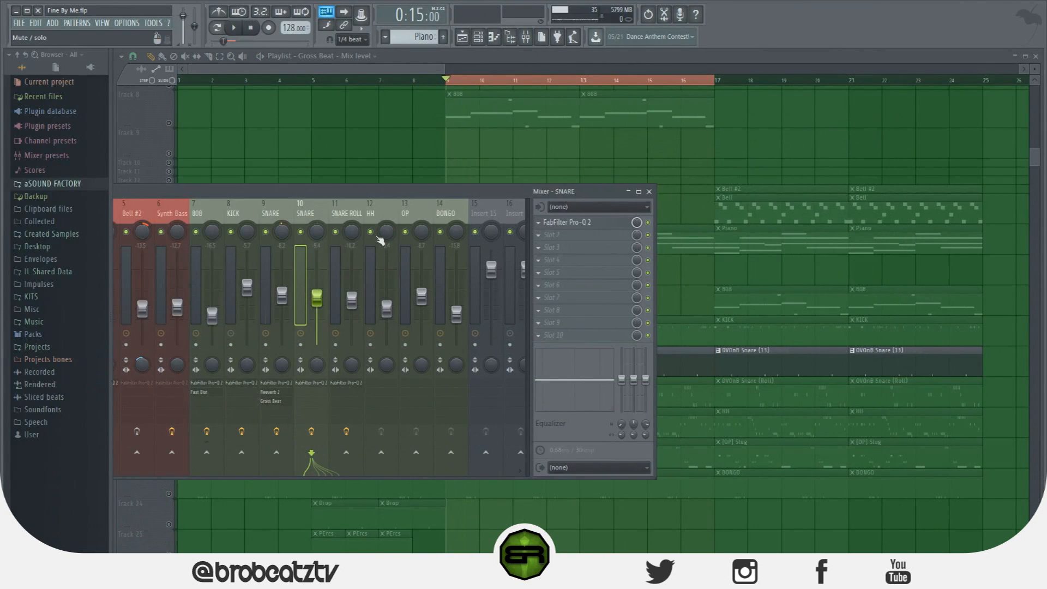
{"action": "left_click", "coordinate": [482, 40]}
{"action": "left_click", "coordinate": [482, 40]}
{"action": "left_click", "coordinate": [702, 364]}
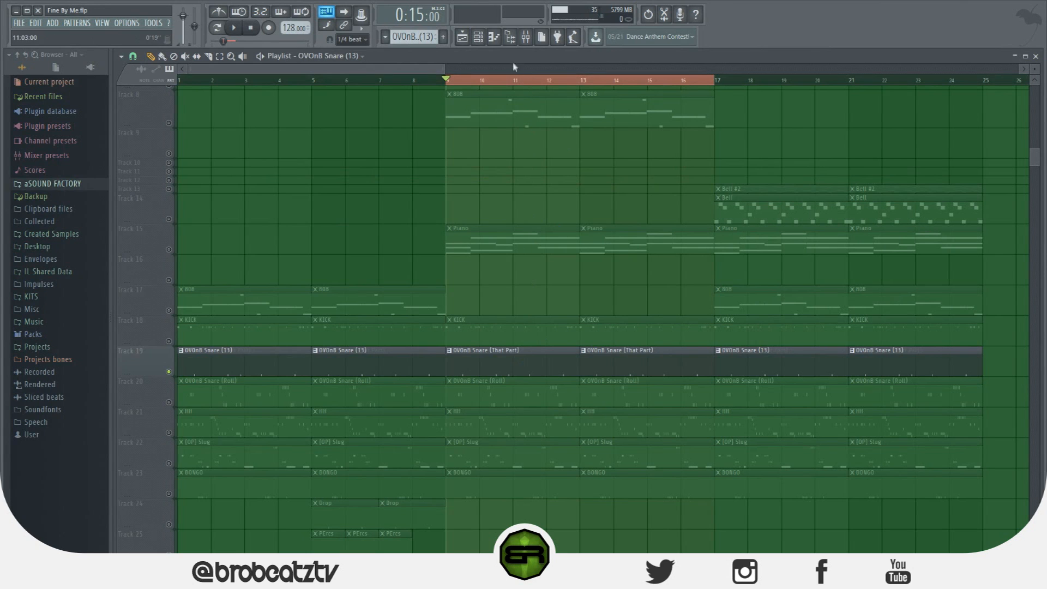
Reopen Gross Beat on the first SNARE mixer track and audition the Reverse time slot during playback
{"action": "left_click", "coordinate": [523, 42]}
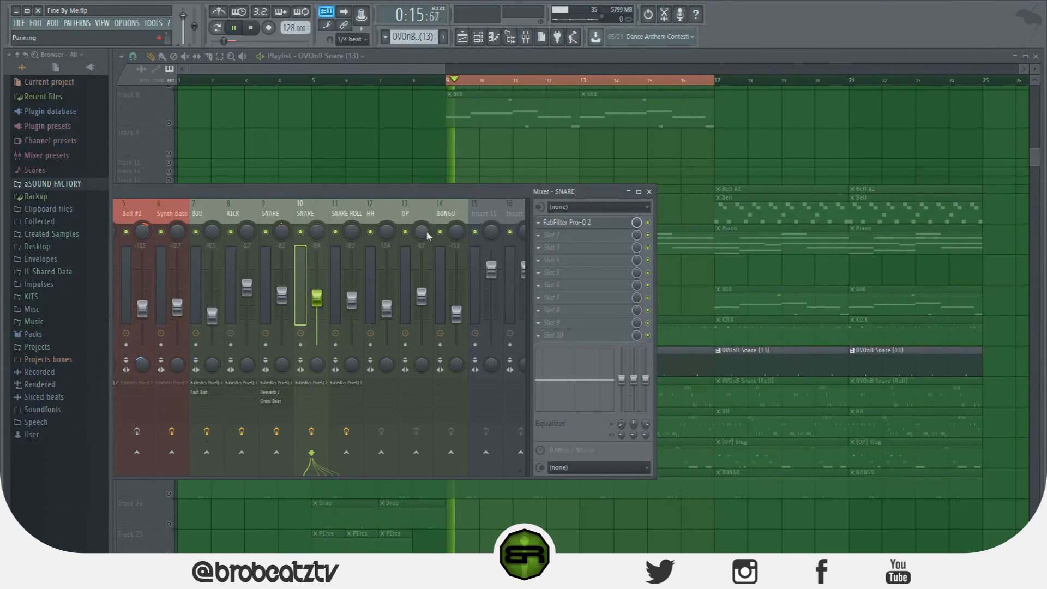
{"action": "left_click", "coordinate": [276, 214]}
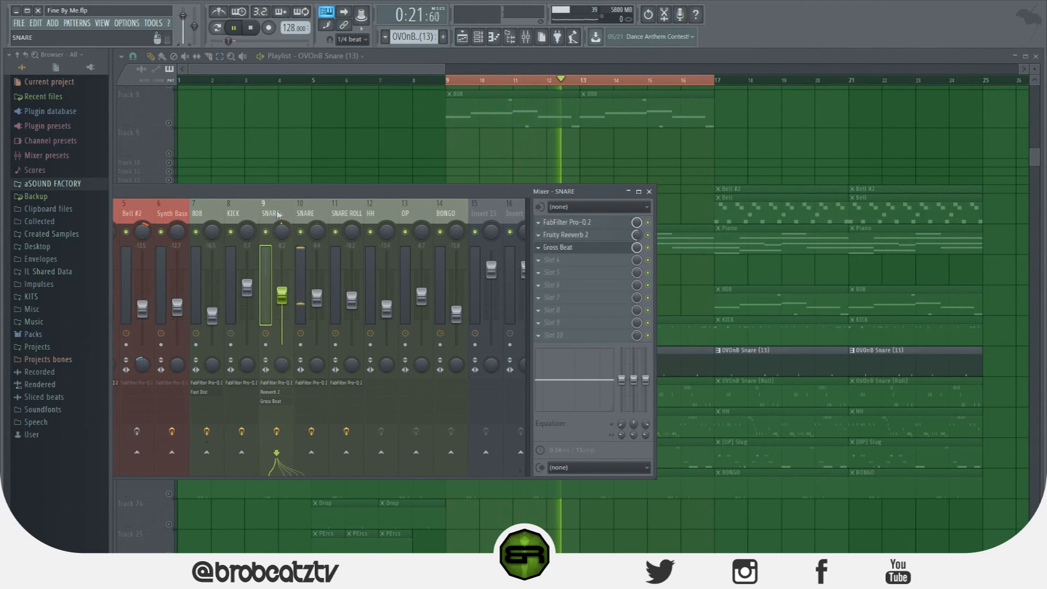
{"action": "left_click", "coordinate": [570, 248]}
{"action": "key", "text": "space"}
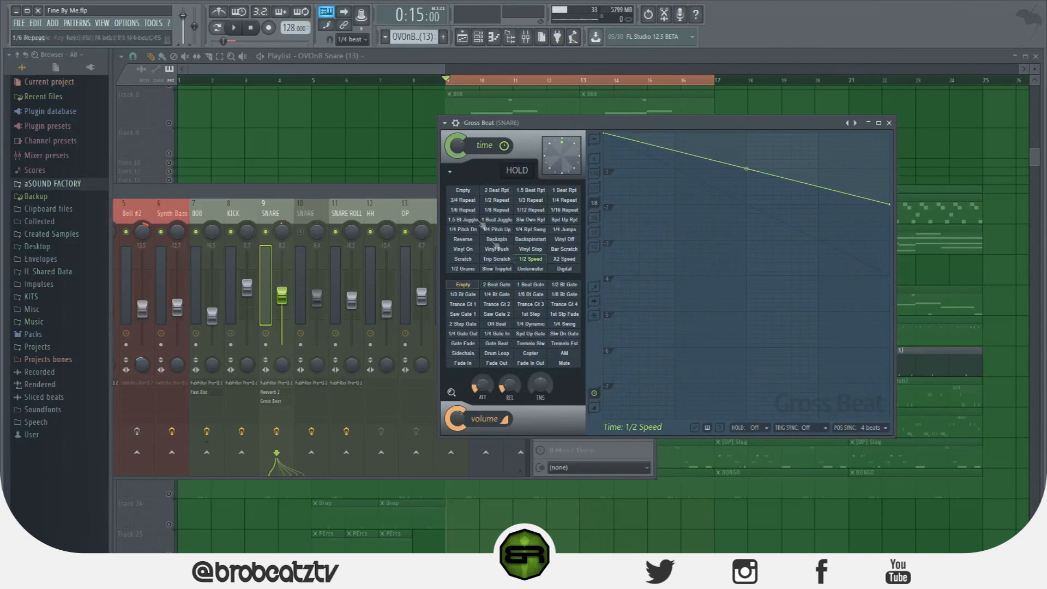
{"action": "left_click", "coordinate": [470, 240]}
{"action": "key", "text": "space"}
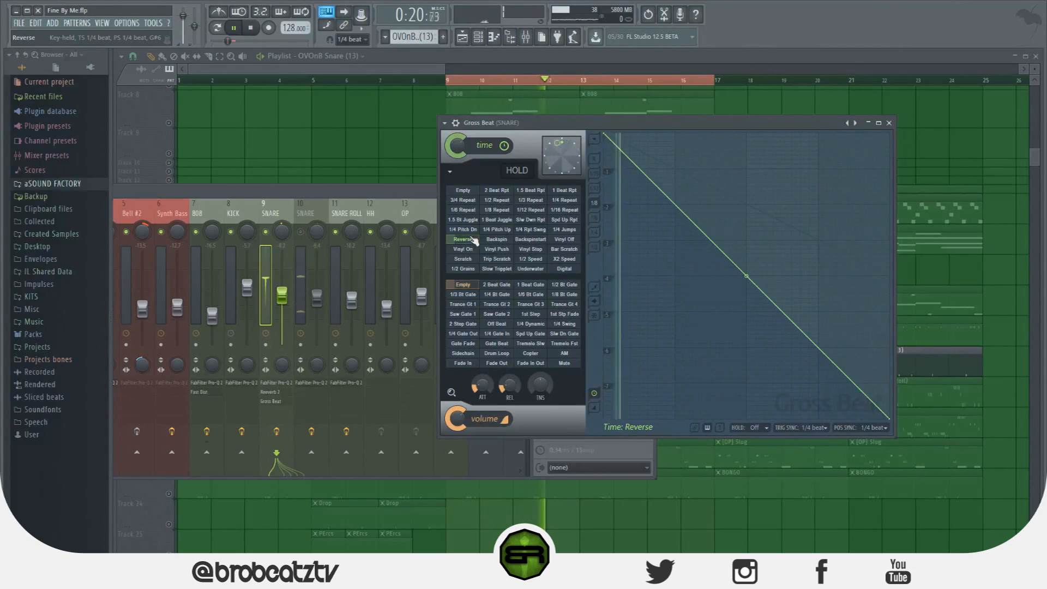
Unmute the second SNARE mixer track and enable the Piano, KICK, 808 and Samplet tracks in the playlist
{"action": "left_click", "coordinate": [318, 234]}
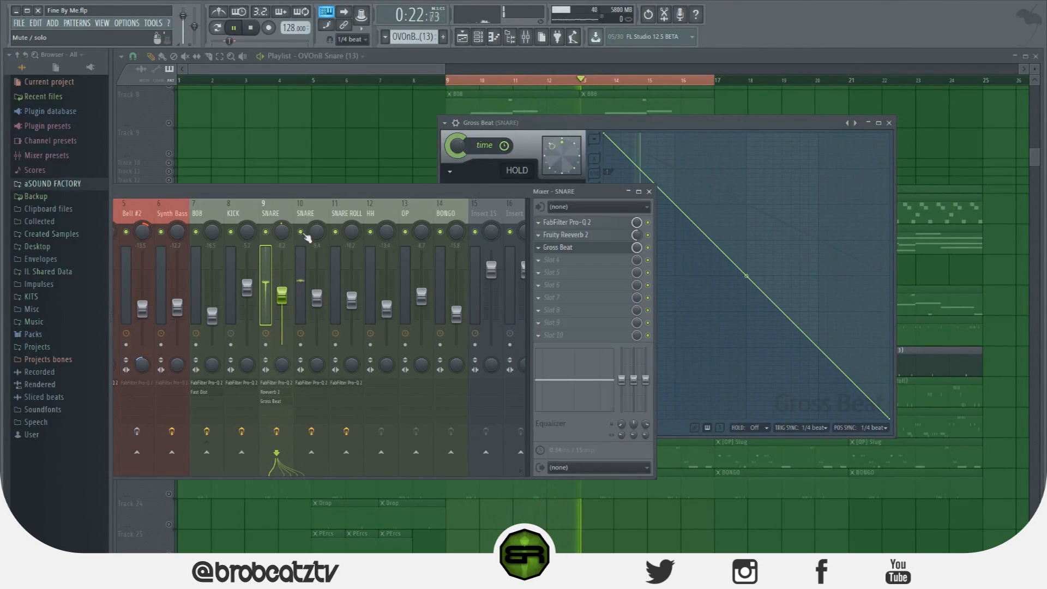
{"action": "left_click", "coordinate": [365, 167]}
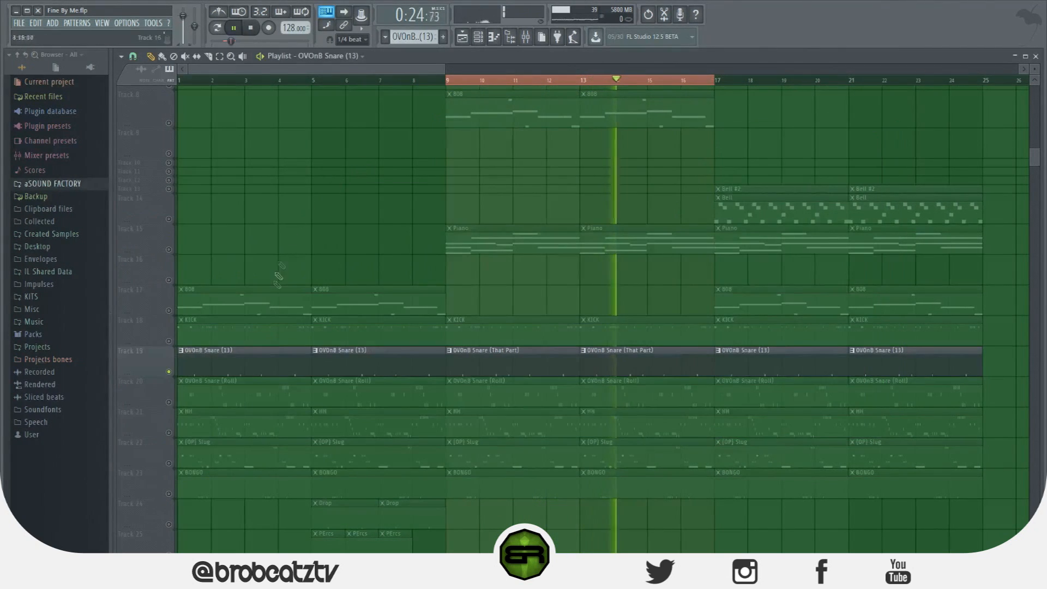
{"action": "left_click", "coordinate": [169, 249]}
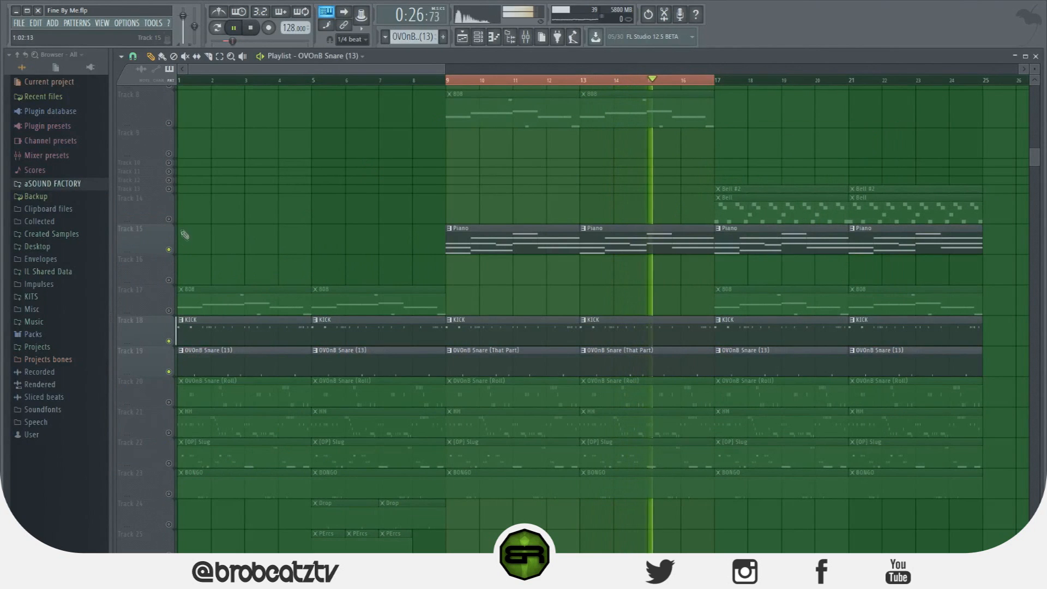
{"action": "left_click", "coordinate": [169, 123]}
{"action": "scroll", "coordinate": [191, 191], "scroll_direction": "up", "scroll_amount": 3}
{"action": "scroll", "coordinate": [190, 190], "scroll_direction": "up", "scroll_amount": 5}
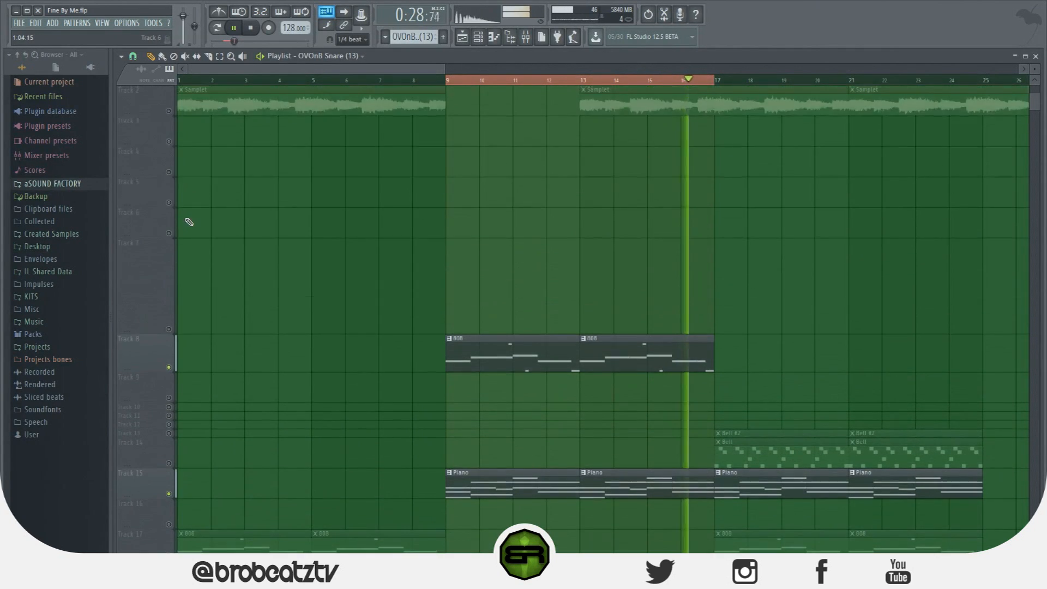
{"action": "left_click", "coordinate": [169, 142]}
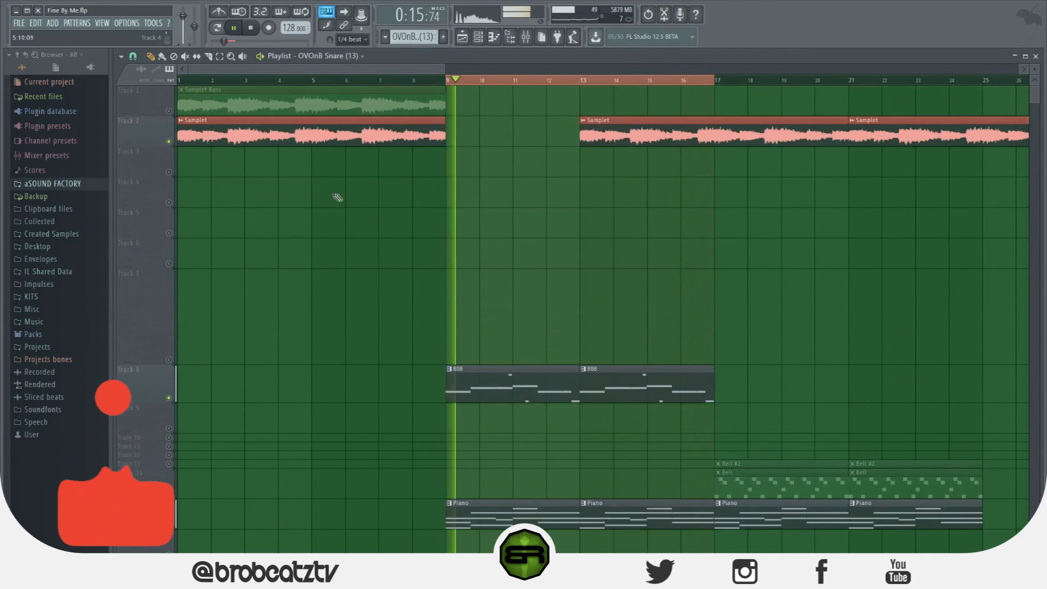
{"action": "scroll", "coordinate": [346, 196], "scroll_direction": "down", "scroll_amount": 8}
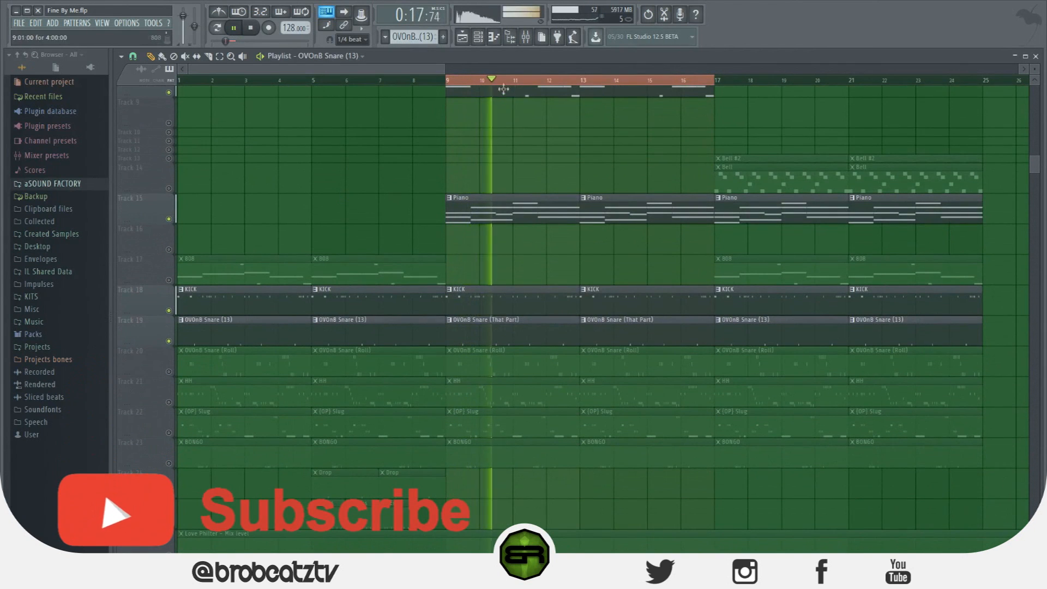
Stop playback, reopen Gross Beat on the SNARE mixer track and preview the 1/4 Rpt Swng time slot
{"action": "key", "text": "F9"}
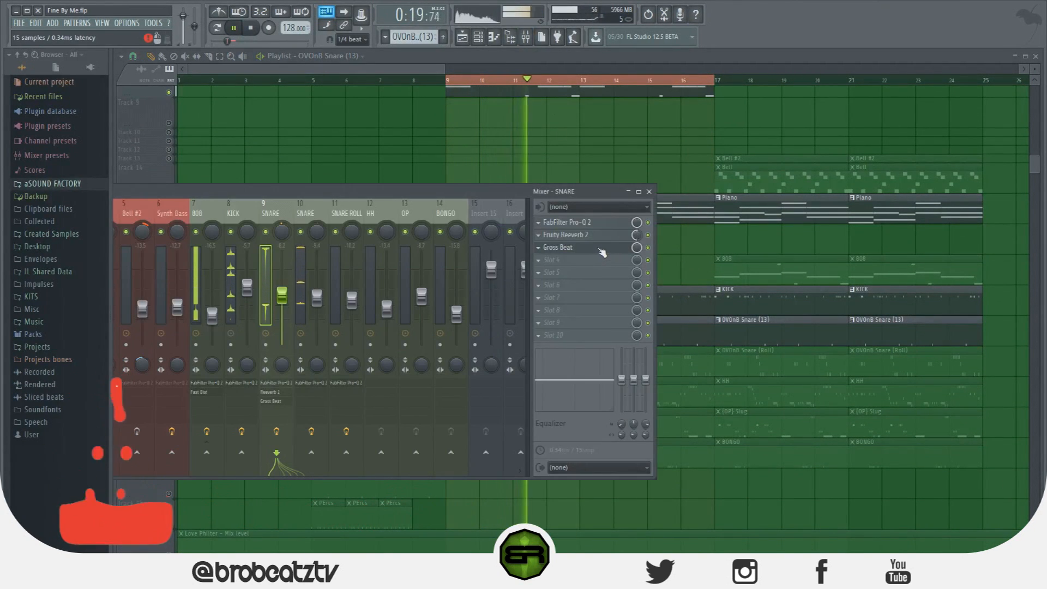
{"action": "key", "text": "space"}
{"action": "left_click", "coordinate": [602, 250]}
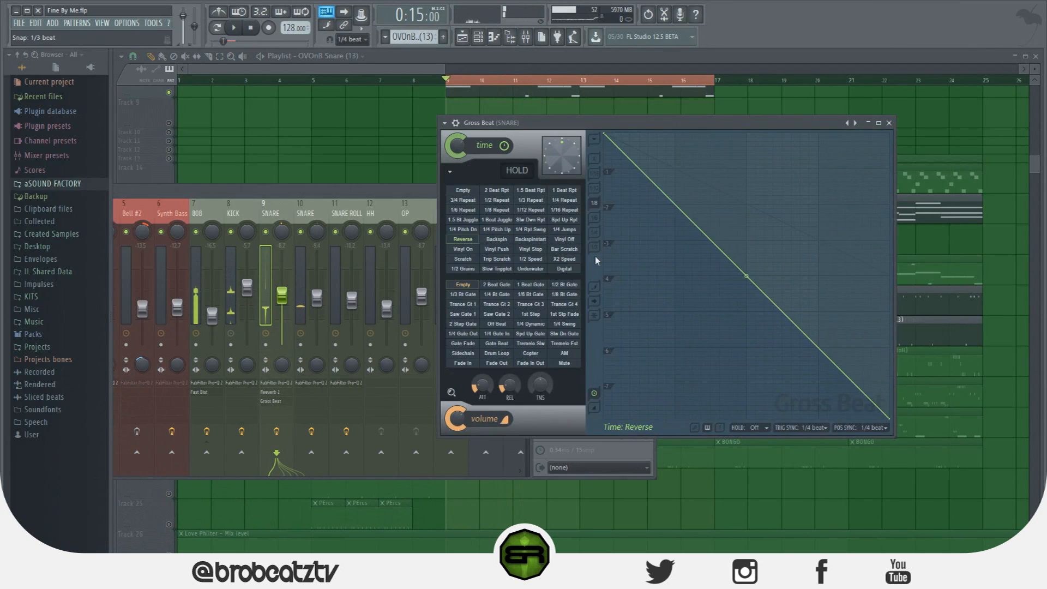
{"action": "left_click", "coordinate": [507, 256]}
{"action": "left_click", "coordinate": [527, 233]}
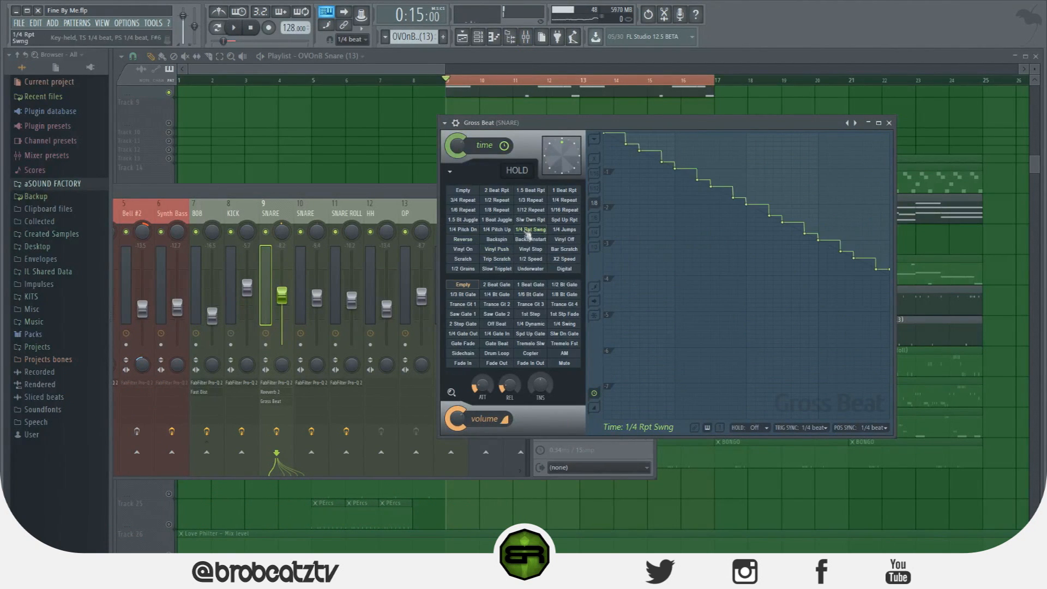
Load the Repeater preset in Gross Beat and audition the Half time a and Snare roll b time slots with the beat
{"action": "left_click", "coordinate": [445, 124]}
{"action": "mouse_move", "coordinate": [537, 154]}
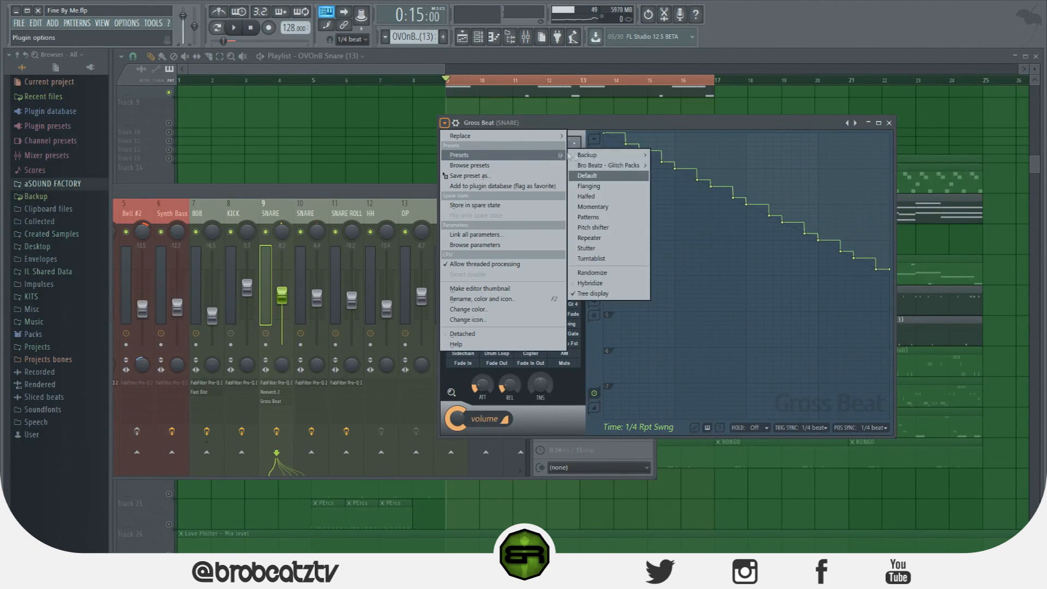
{"action": "left_click", "coordinate": [614, 239]}
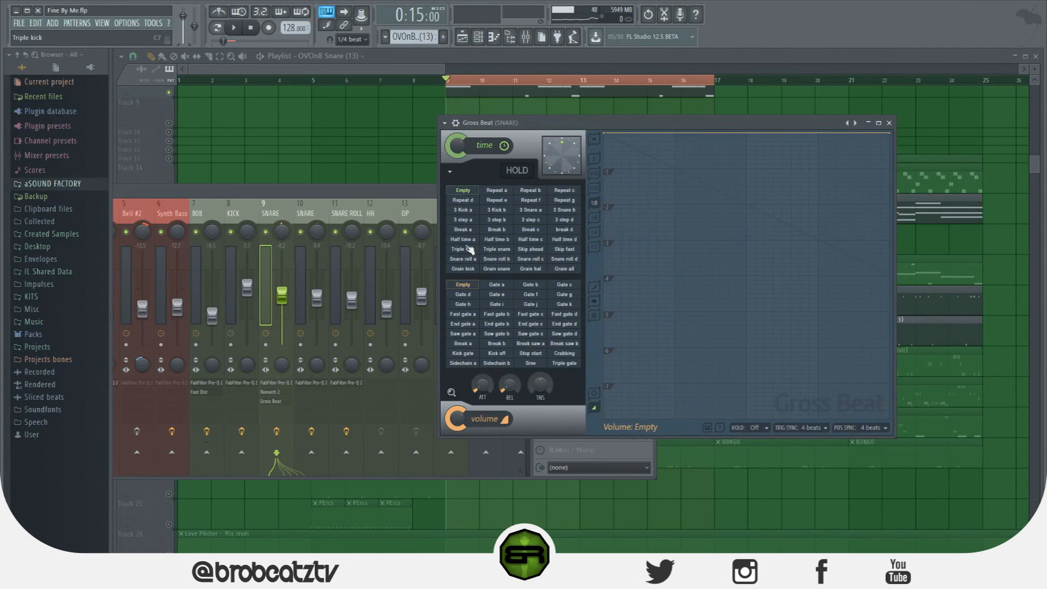
{"action": "left_click", "coordinate": [470, 240]}
{"action": "key", "text": "space"}
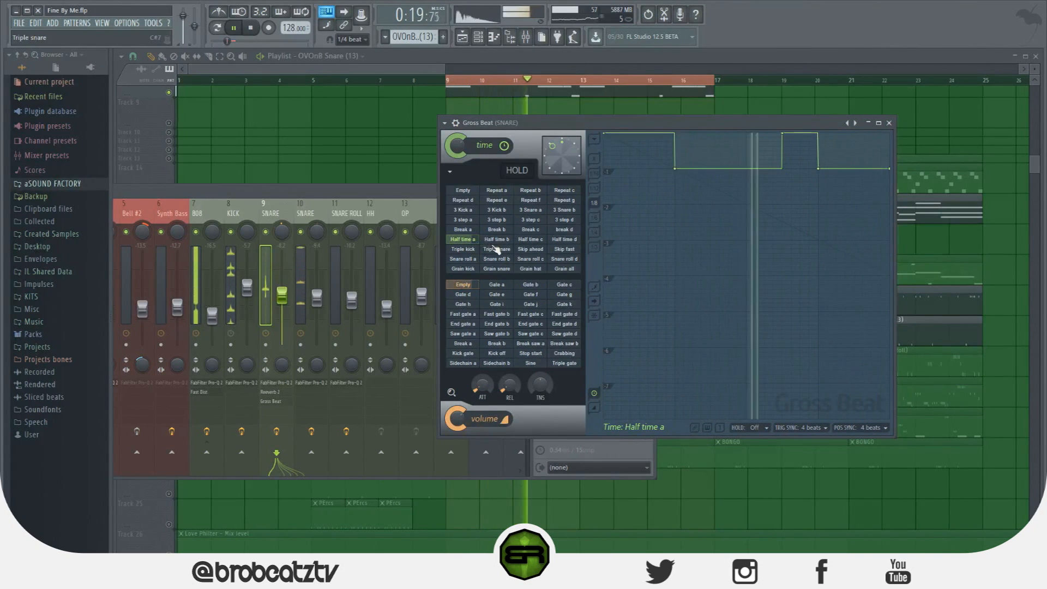
{"action": "left_click", "coordinate": [503, 259]}
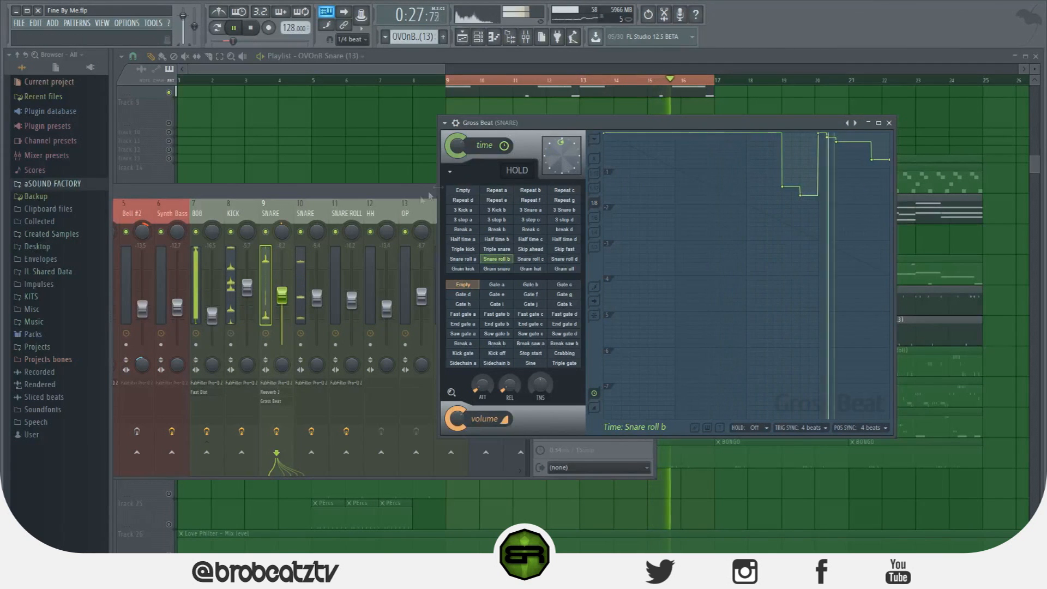
Bring the mixer in front of Gross Beat, move it fully into view, select the Samplet track and stop playback
{"action": "left_click", "coordinate": [400, 194]}
{"action": "left_click_drag", "start_coordinate": [401, 194], "coordinate": [501, 208]}
{"action": "left_click", "coordinate": [303, 218]}
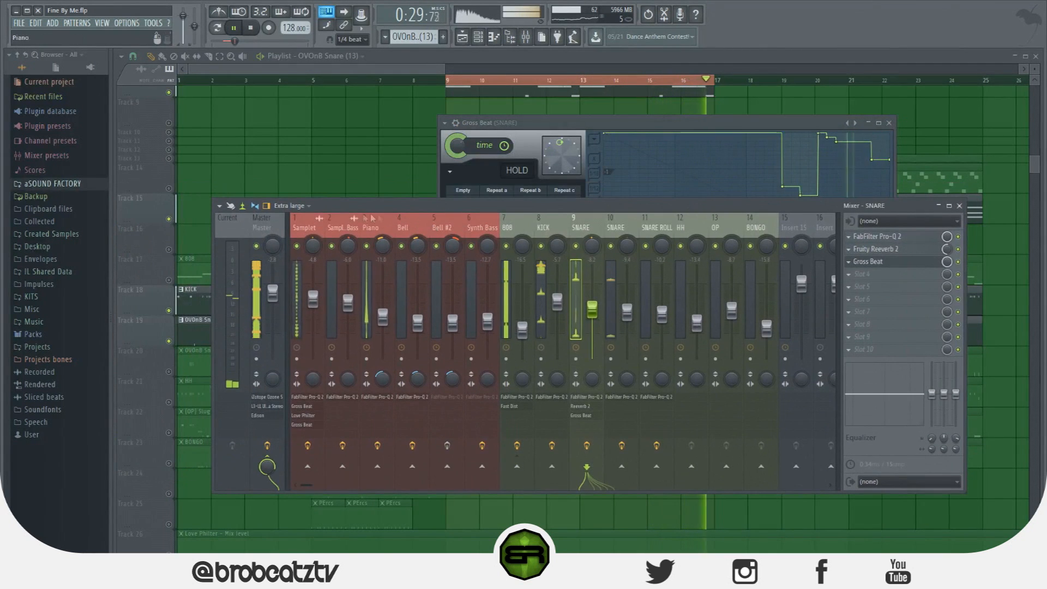
{"action": "key", "text": "space"}
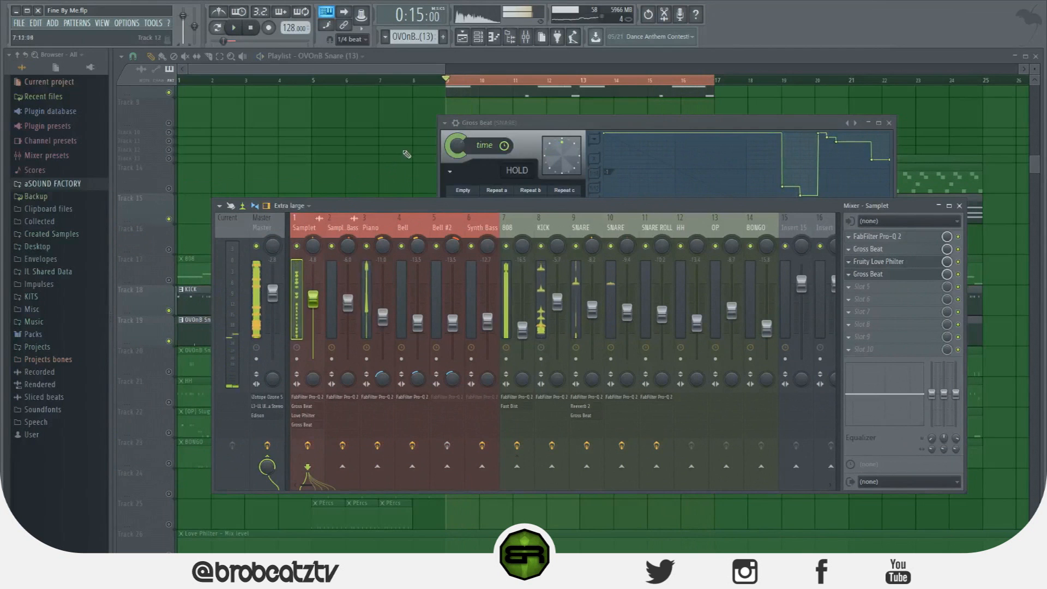
Add Gross Beat to the first effect slot of the HH mixer track
{"action": "left_click", "coordinate": [413, 69]}
{"action": "scroll", "coordinate": [489, 164], "scroll_direction": "up", "scroll_amount": 6}
{"action": "scroll", "coordinate": [497, 175], "scroll_direction": "down", "scroll_amount": 5}
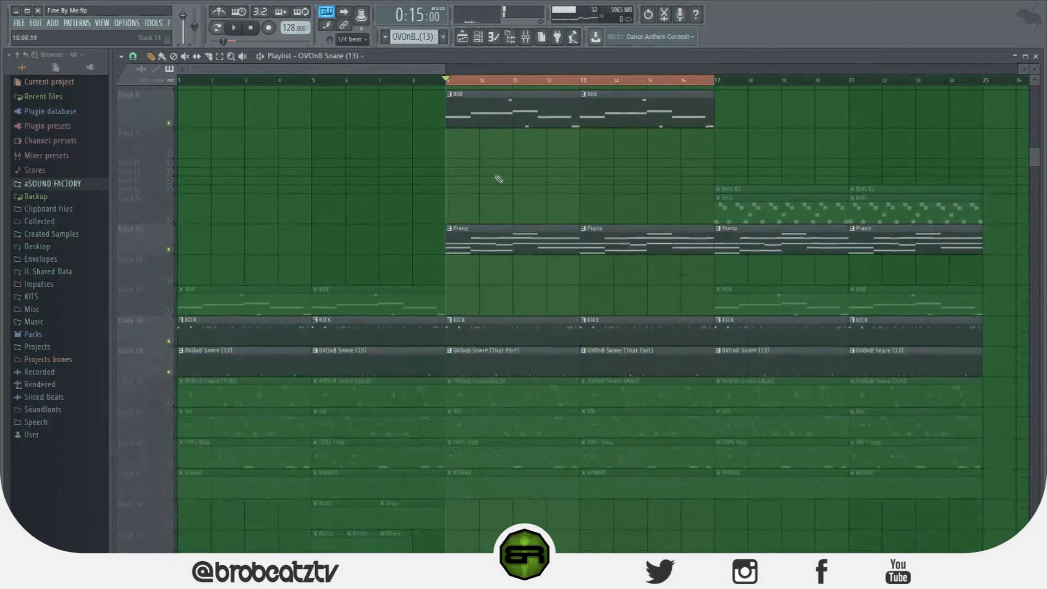
{"action": "scroll", "coordinate": [499, 180], "scroll_direction": "down", "scroll_amount": 3}
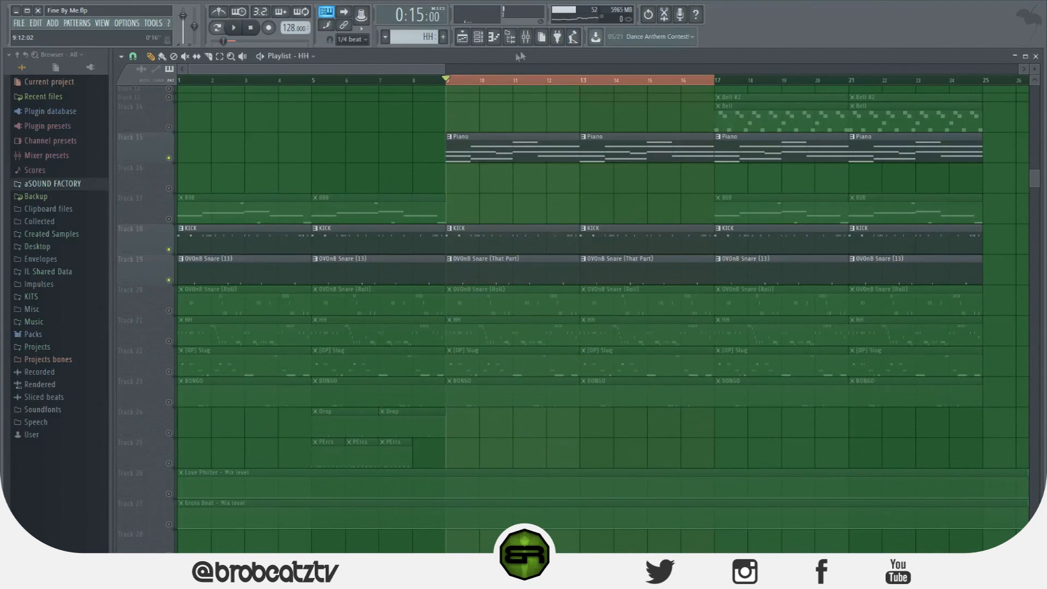
{"action": "left_click", "coordinate": [525, 37]}
{"action": "left_click", "coordinate": [688, 220]}
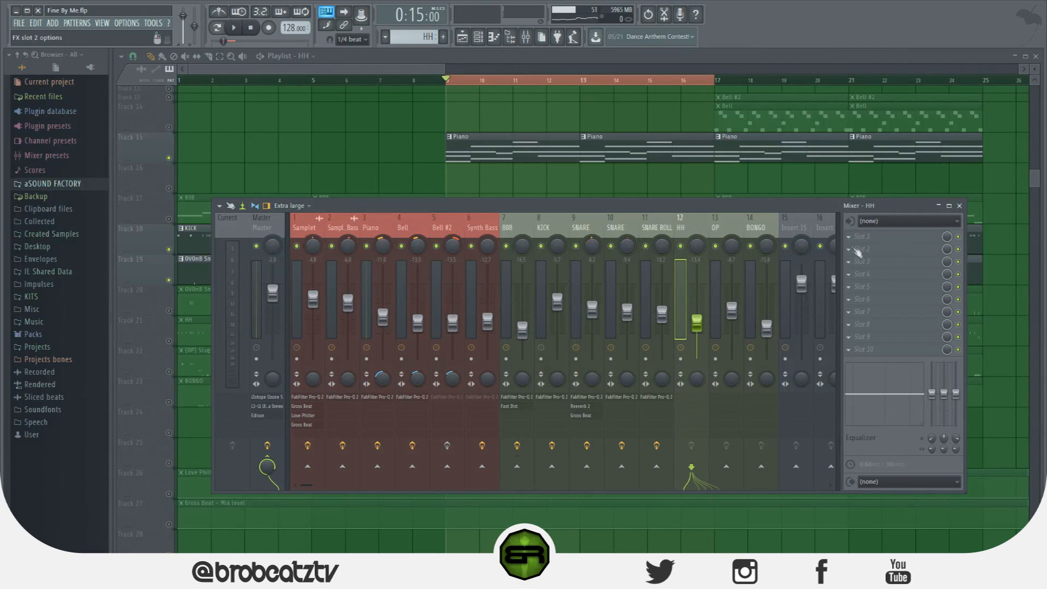
{"action": "left_click", "coordinate": [862, 236]}
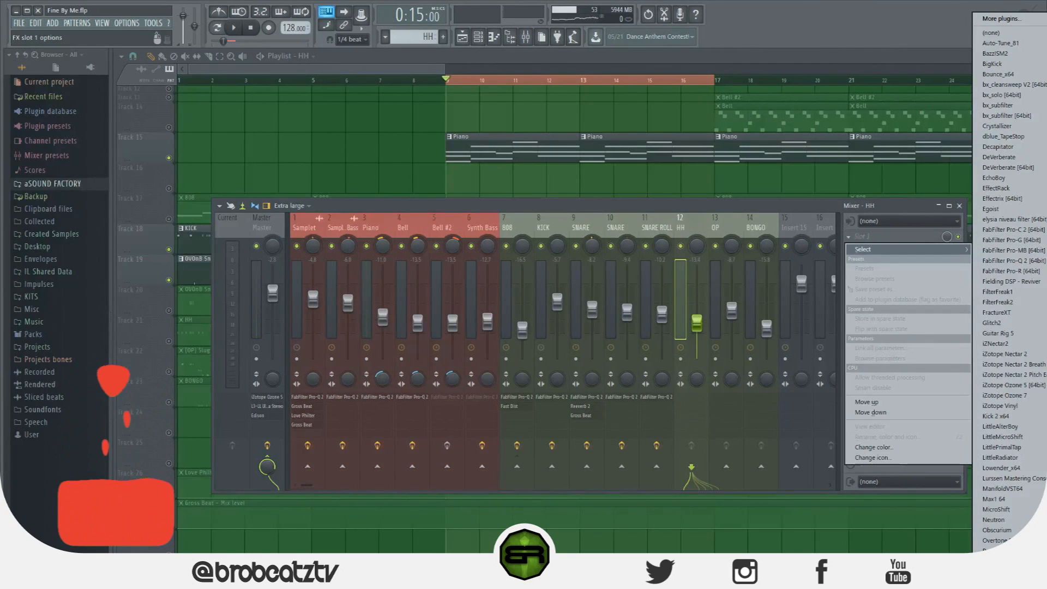
{"action": "left_click", "coordinate": [1045, 305]}
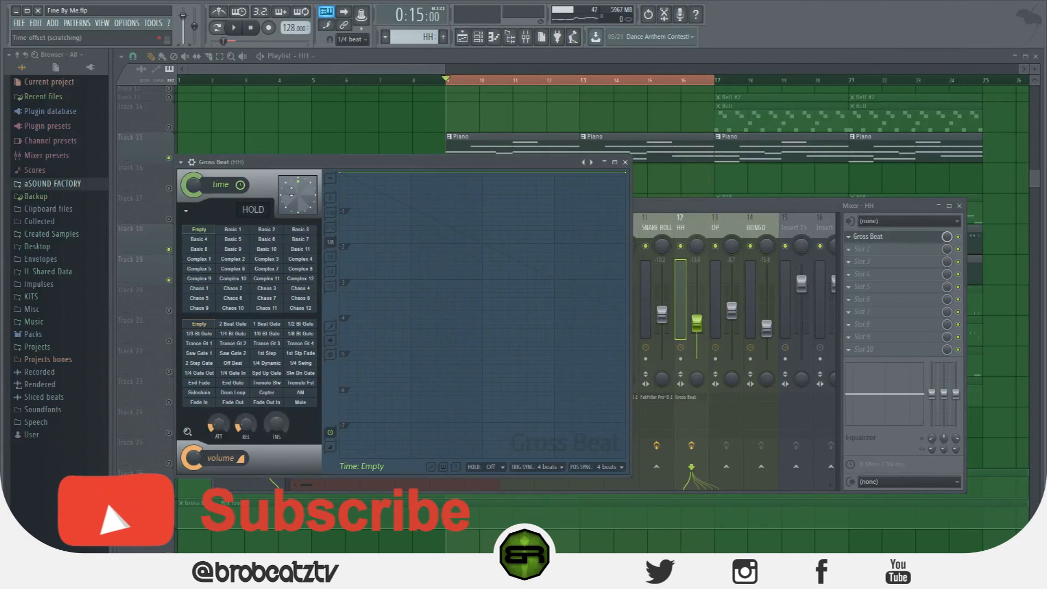
Load a different stock preset in the HH track's Gross Beat and choose one of its time slots
{"action": "left_click", "coordinate": [181, 162]}
{"action": "mouse_move", "coordinate": [248, 195]}
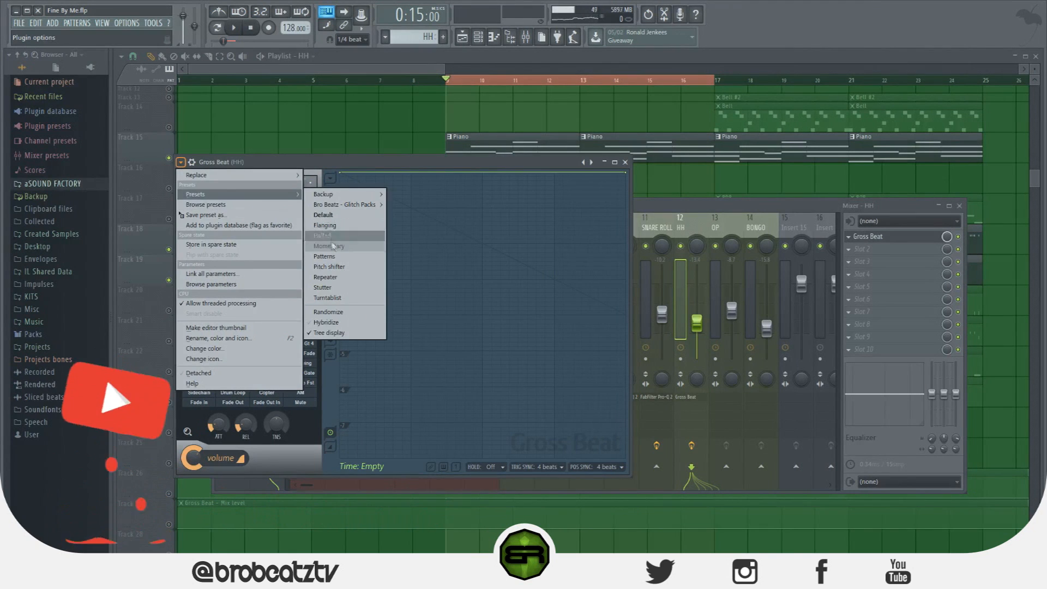
{"action": "left_click", "coordinate": [332, 242]}
{"action": "left_click", "coordinate": [268, 300]}
Solo the HH track in the playlist, briefly play the loop from bar 9 and stop playback
{"action": "left_click", "coordinate": [289, 333]}
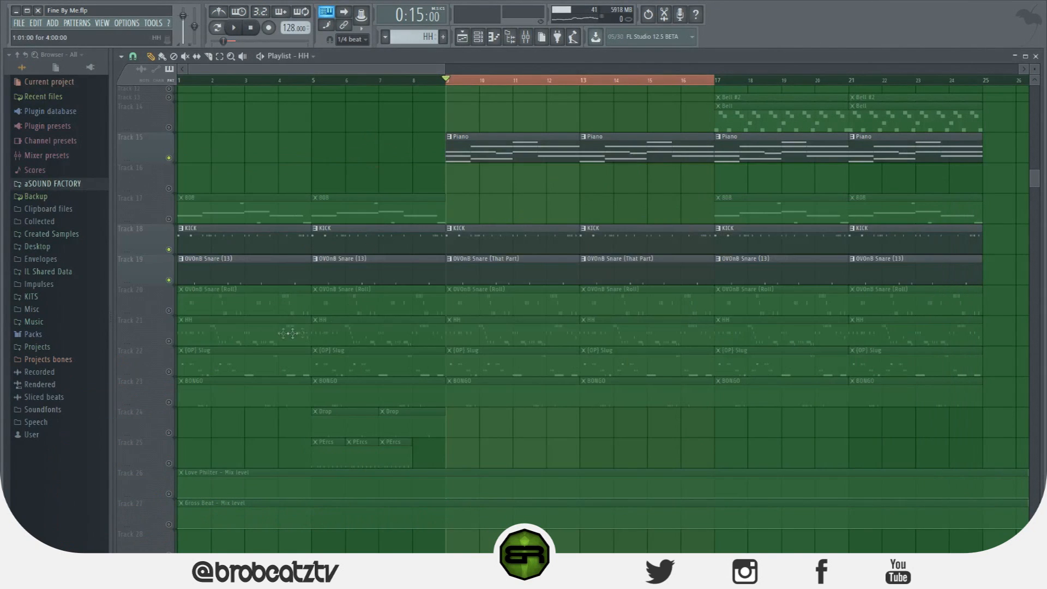
{"action": "left_click", "coordinate": [177, 342]}
{"action": "key", "text": "space"}
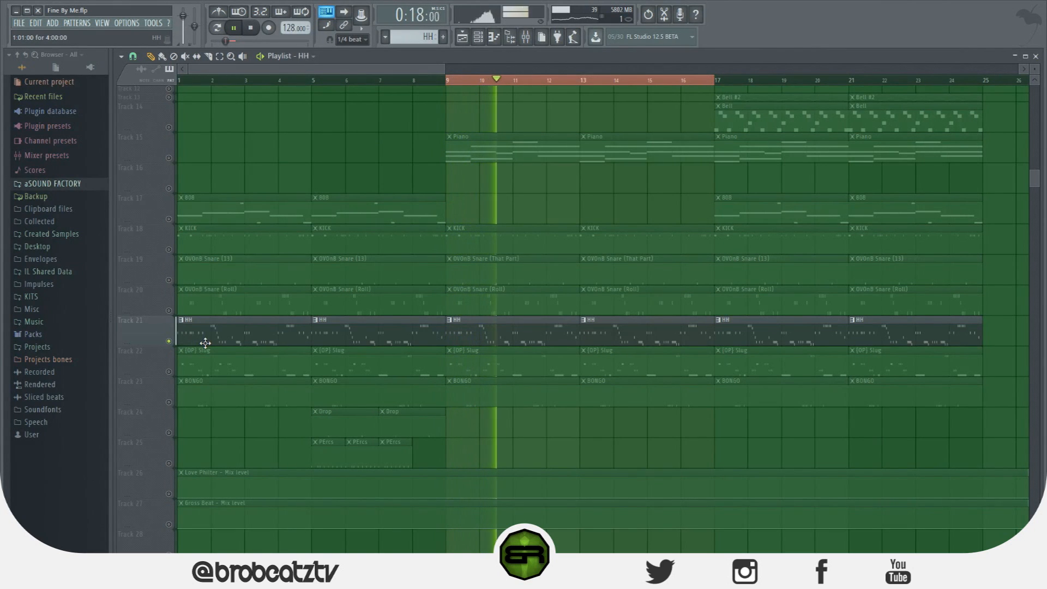
{"action": "key", "text": "space"}
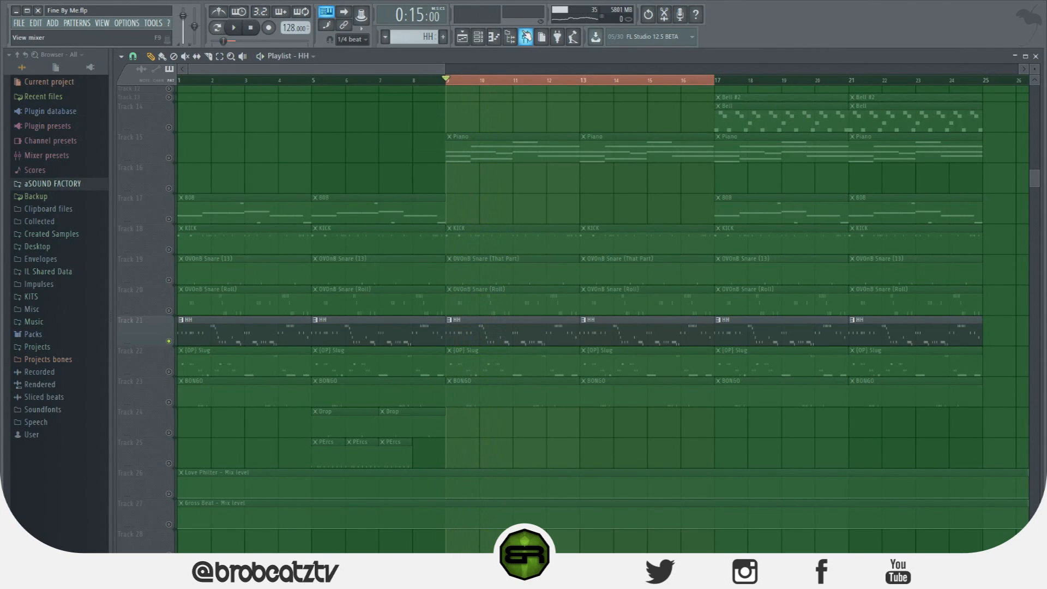
Remove Gross Beat from the first effect slot of the HH mixer track
{"action": "left_click", "coordinate": [526, 37]}
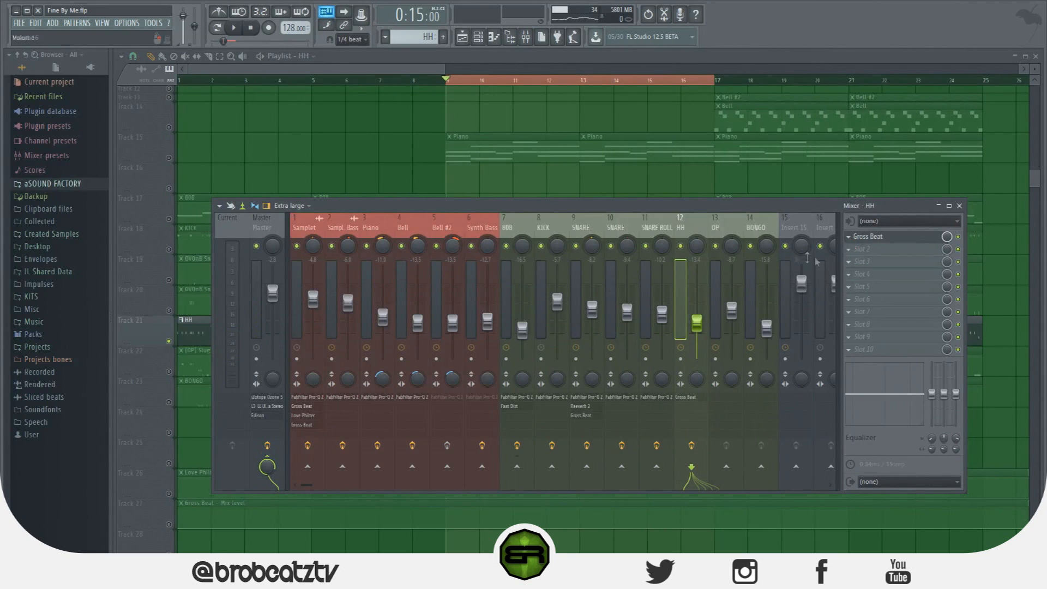
{"action": "left_click", "coordinate": [849, 238]}
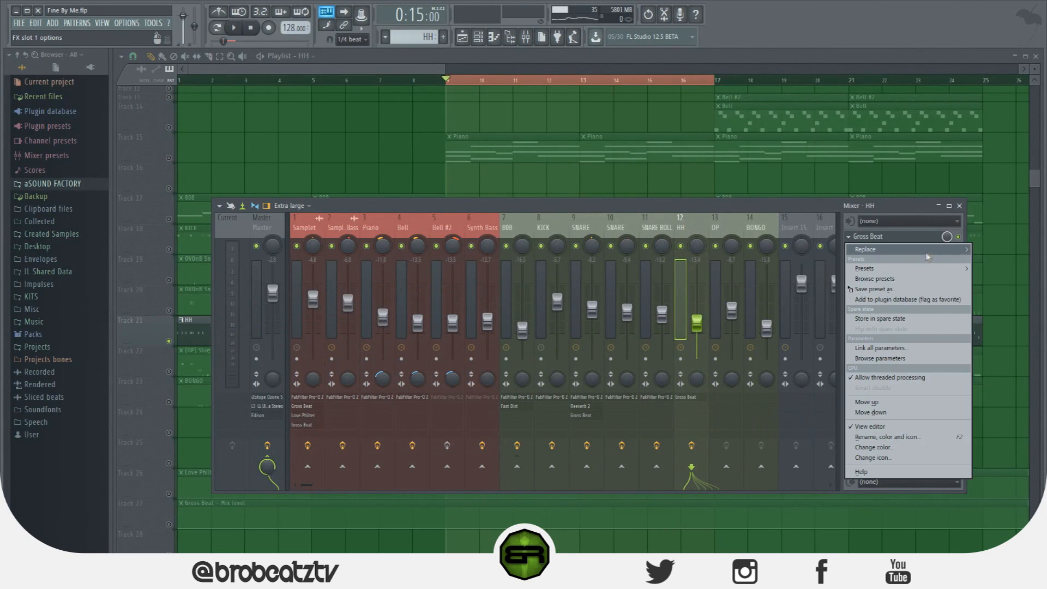
{"action": "mouse_move", "coordinate": [925, 251]}
{"action": "left_click", "coordinate": [994, 34]}
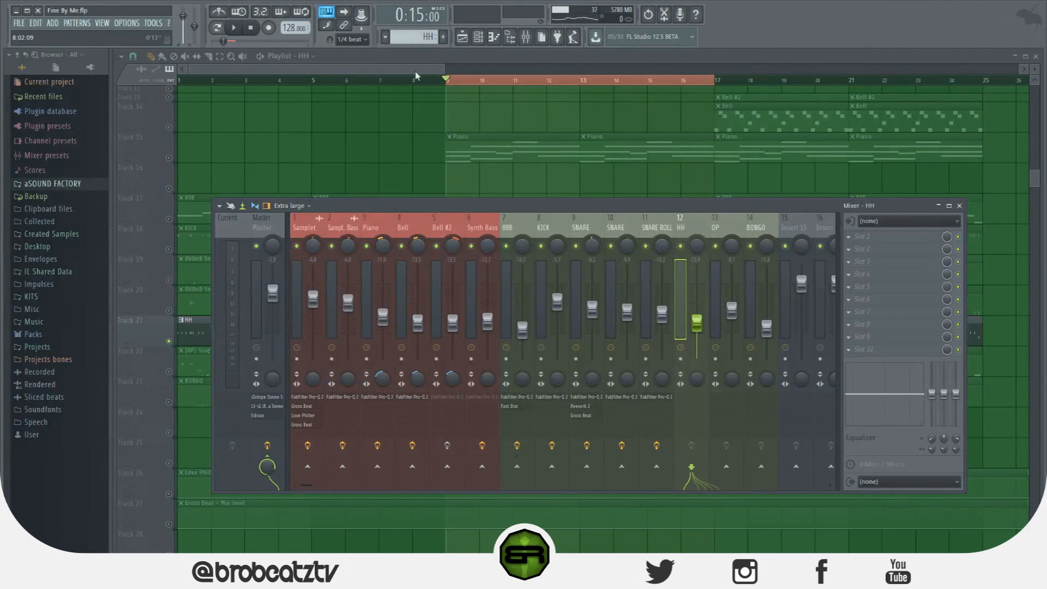
Close the mixer and review the full arrangement in the playlist up to the Samplet and Samplet Bass tracks
{"action": "key", "text": "F9"}
{"action": "scroll", "coordinate": [436, 126], "scroll_direction": "up", "scroll_amount": 3}
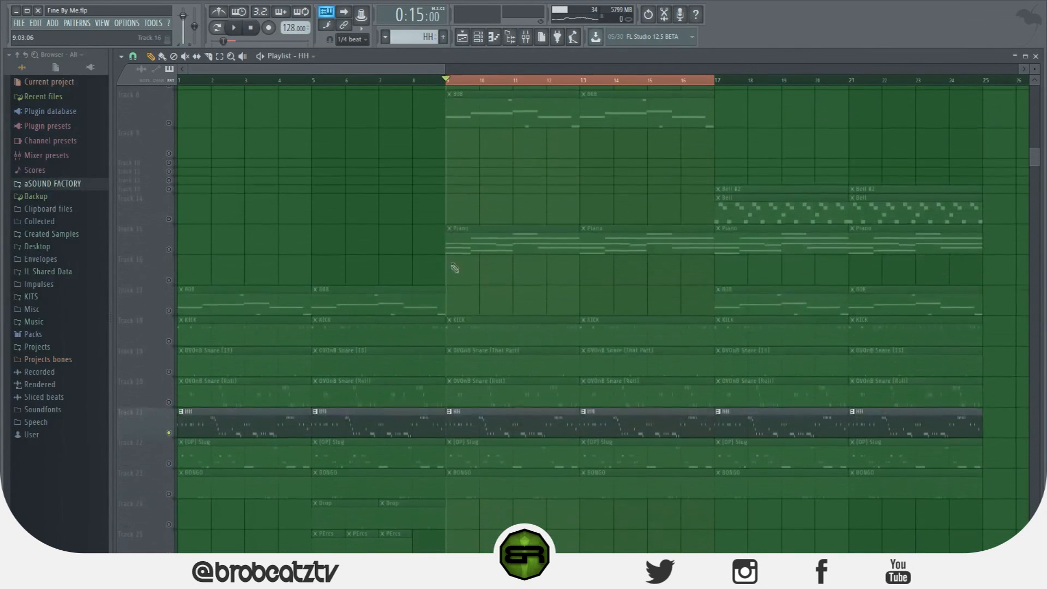
{"action": "scroll", "coordinate": [442, 68], "scroll_direction": "down", "scroll_amount": 4}
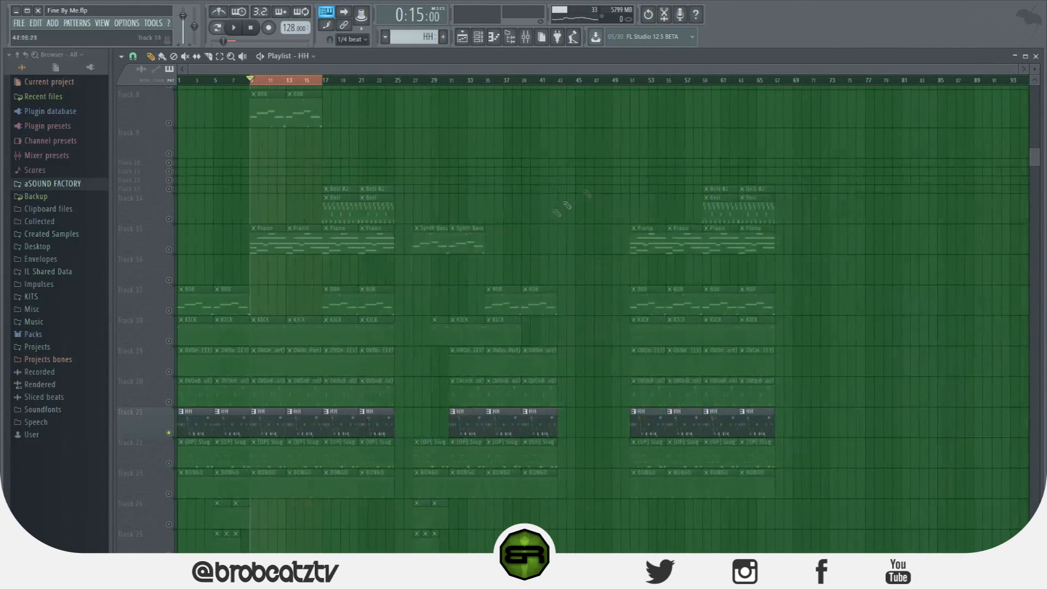
{"action": "scroll", "coordinate": [528, 245], "scroll_direction": "up", "scroll_amount": 9}
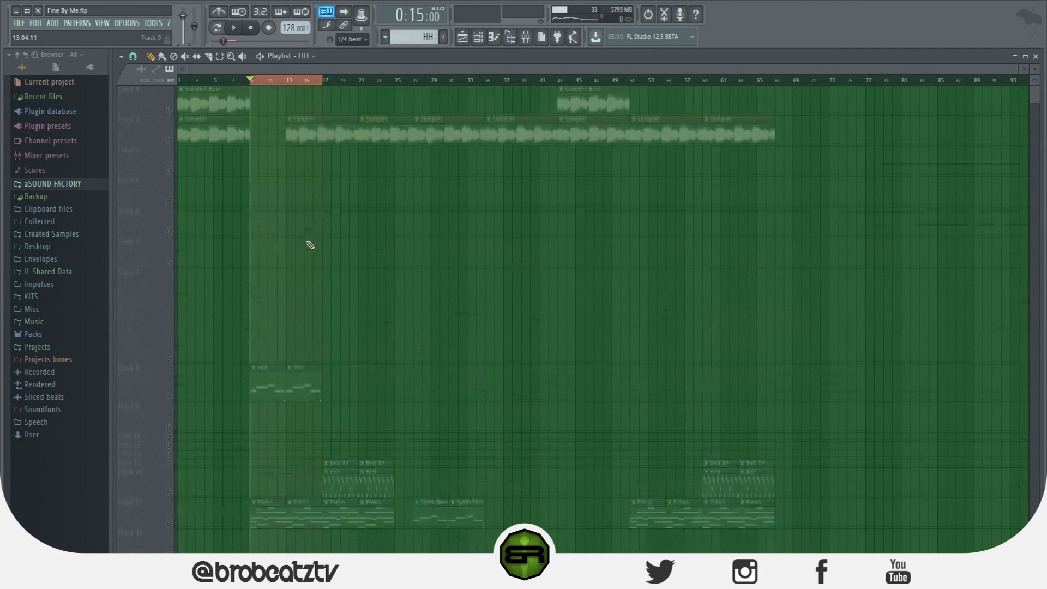
{"action": "left_click", "coordinate": [529, 36]}
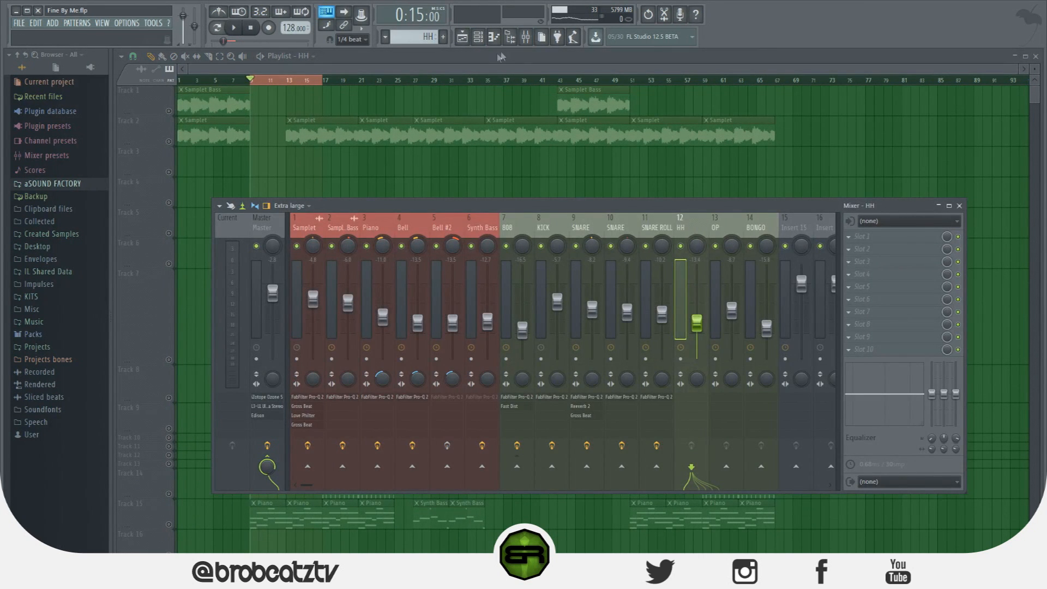
{"action": "key", "text": "F9"}
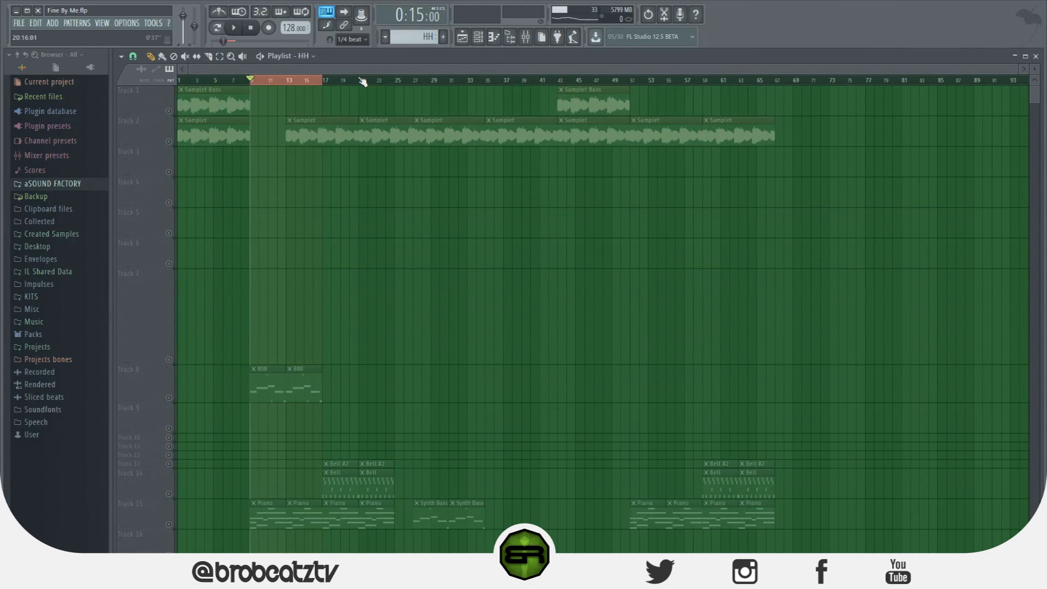